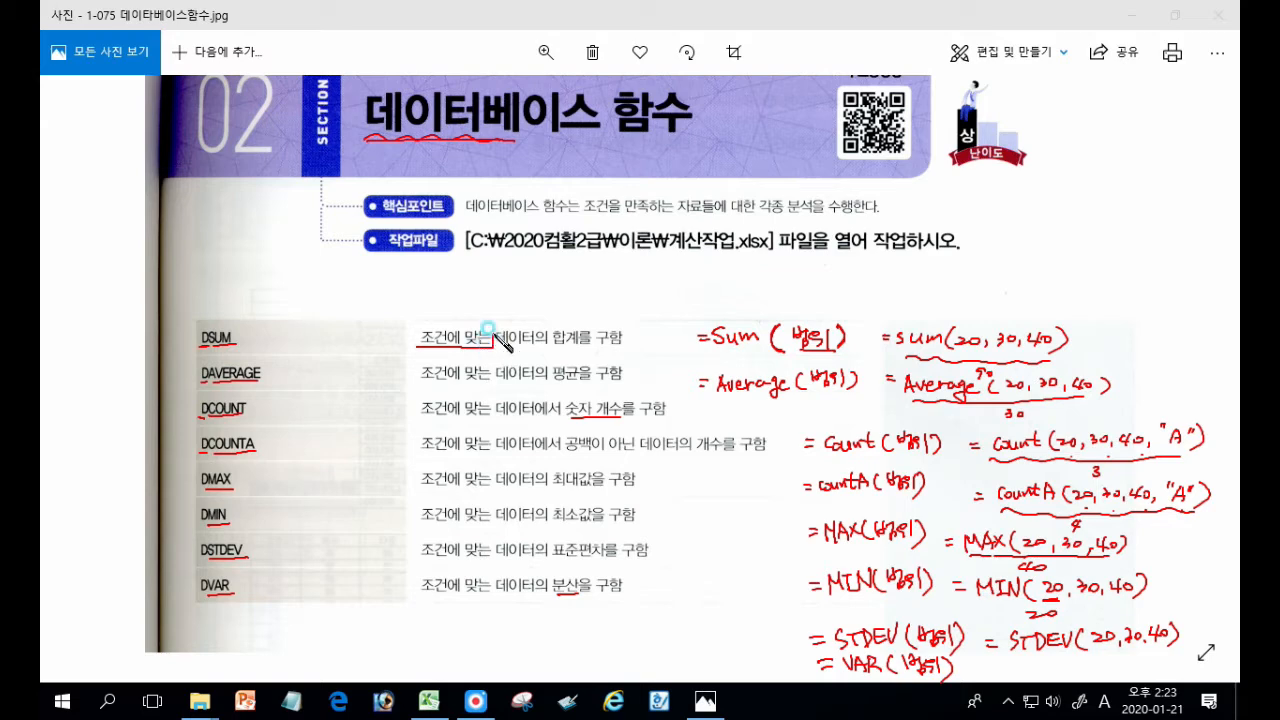
Mark 조건에 맞는 and 합계 in the DSUM description and underline 범위 in the SUM note, finishing by clearing all annotations
mouse_move(496, 349)
left_mouse_down()
mouse_move(583, 349)
mouse_move(562, 328)
mouse_move(588, 344)
left_mouse_up()
left_click_drag(793, 351, 827, 350)
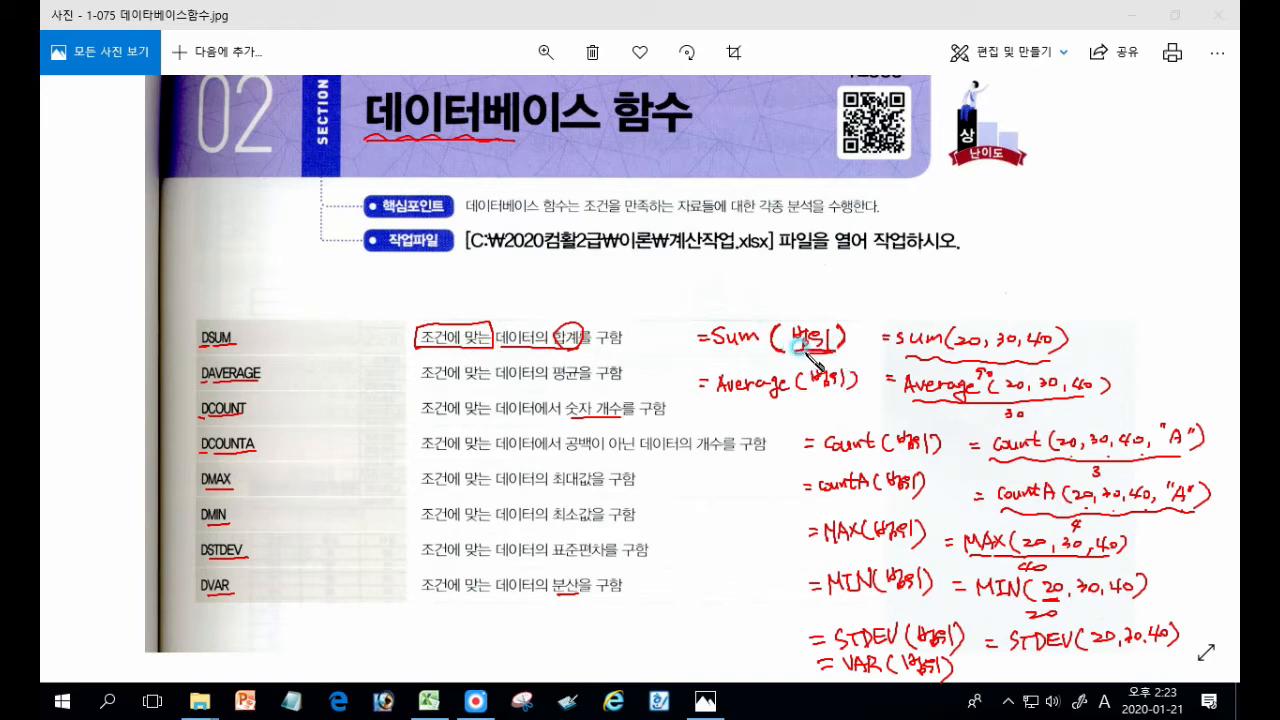
left_click_drag(403, 350, 550, 346)
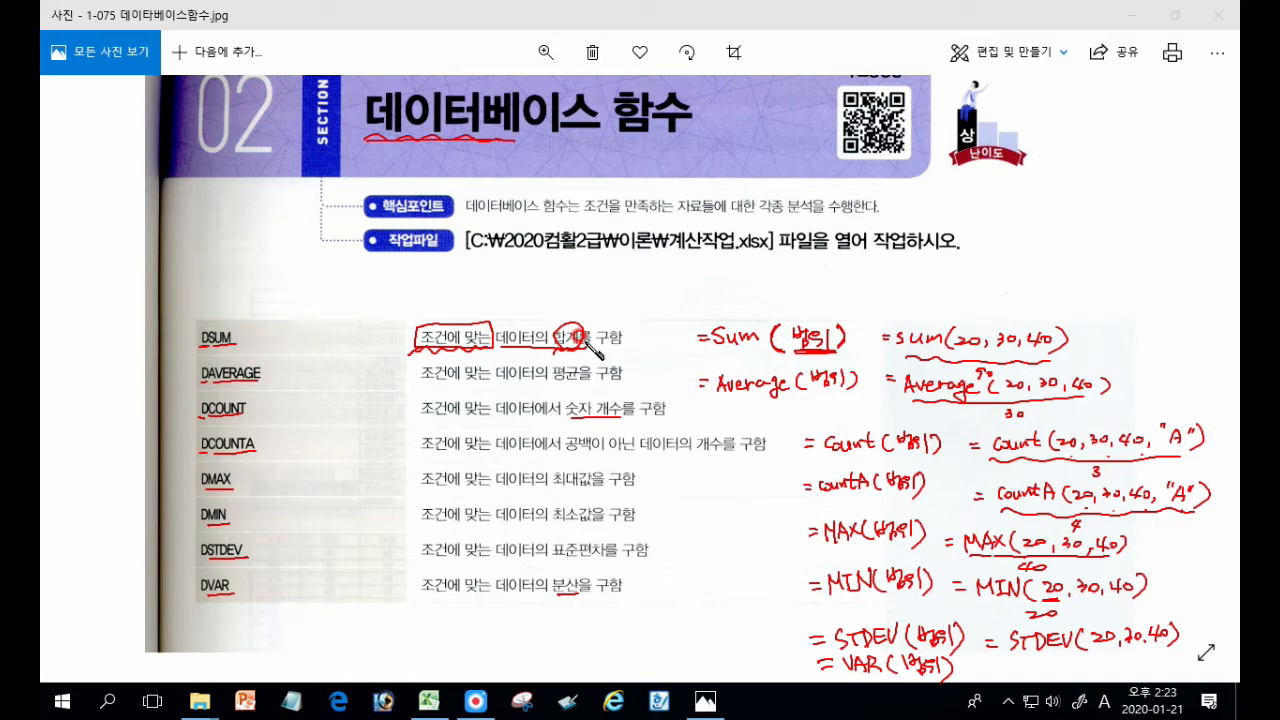
key("Escape")
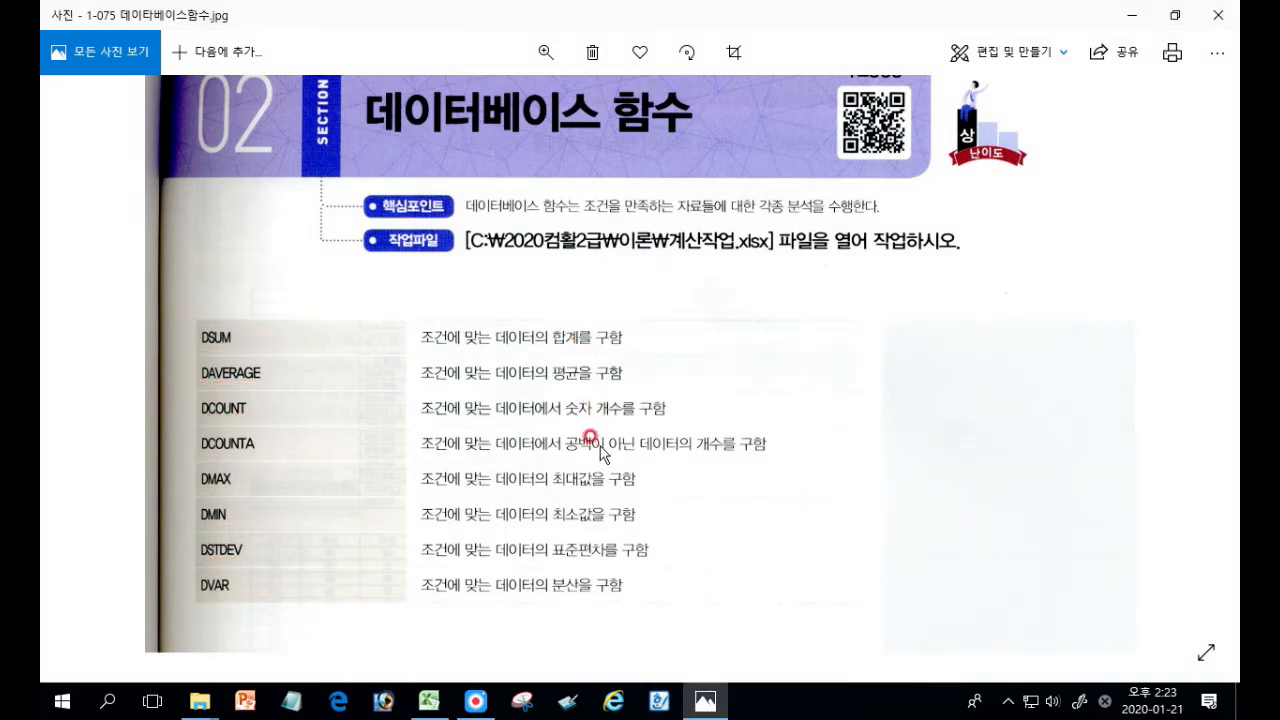
In the 데이터베이스 함수의 형식 section, mark 형식, the DSUM parentheses, the 데이터베이스 범위 and 필드 arguments, and the 매출액 header
scroll(600, 446, "down", 6)
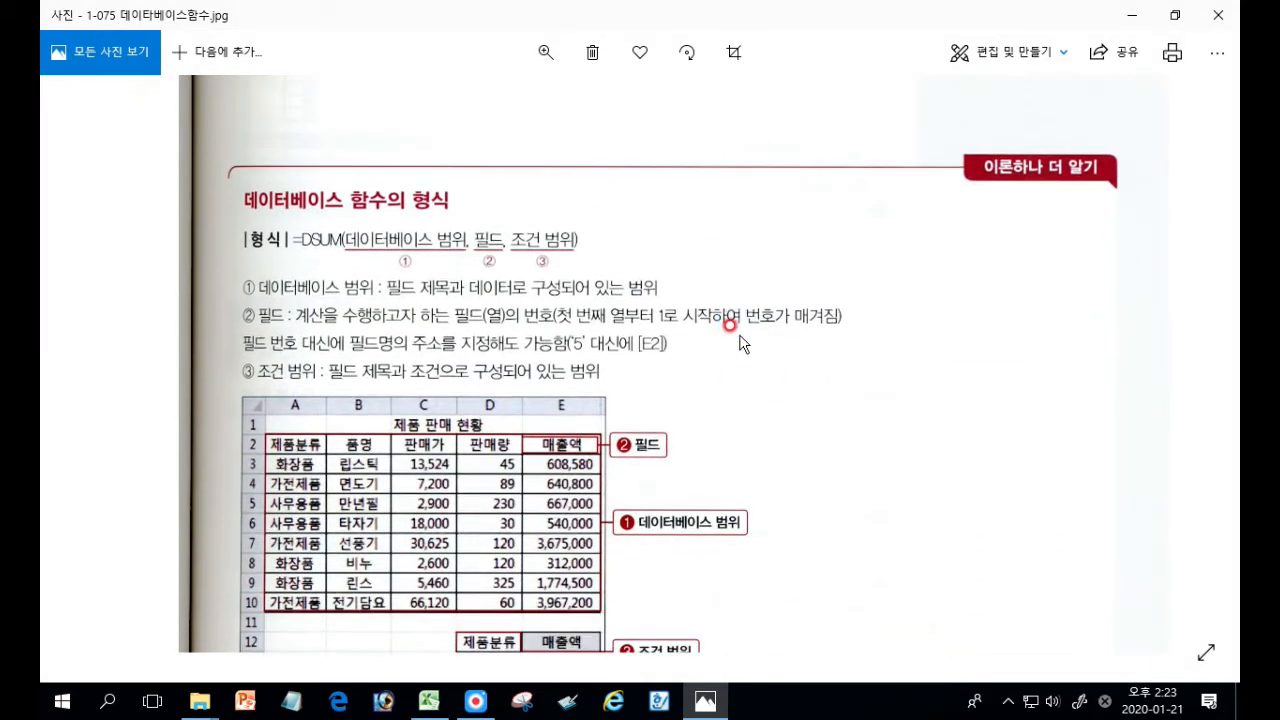
left_click_drag(801, 572, 812, 502)
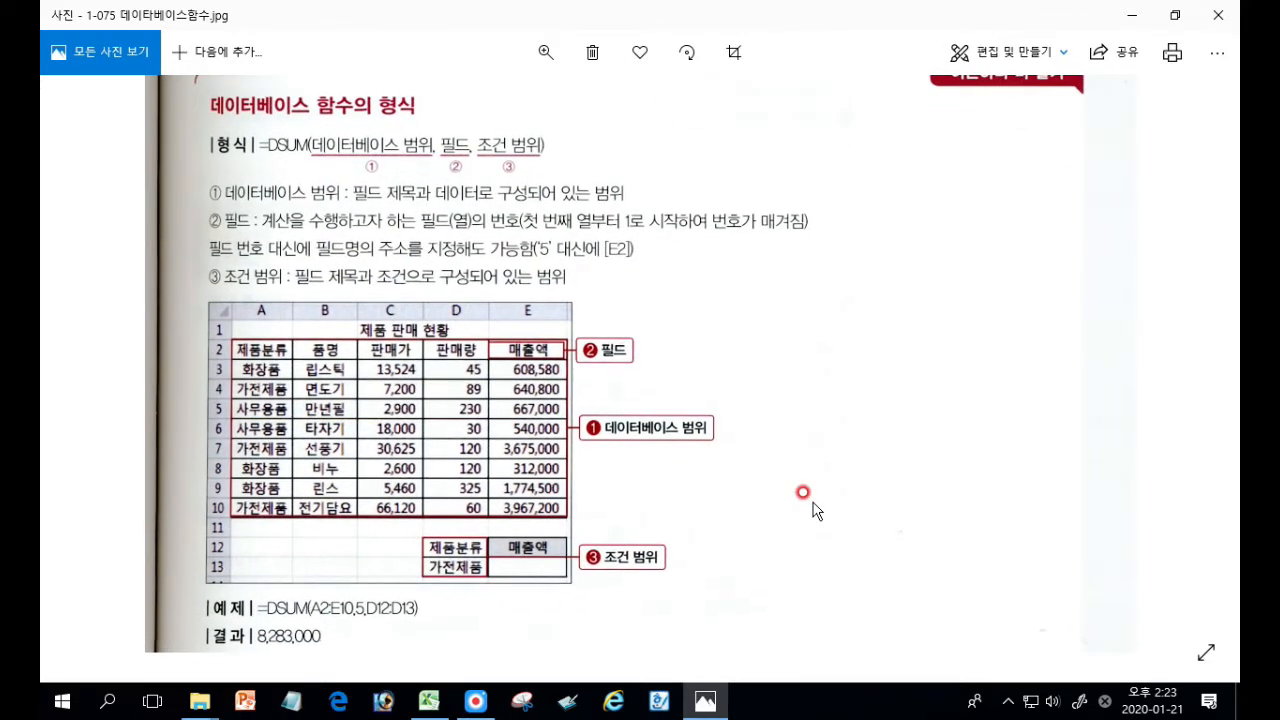
key("ctrl+2")
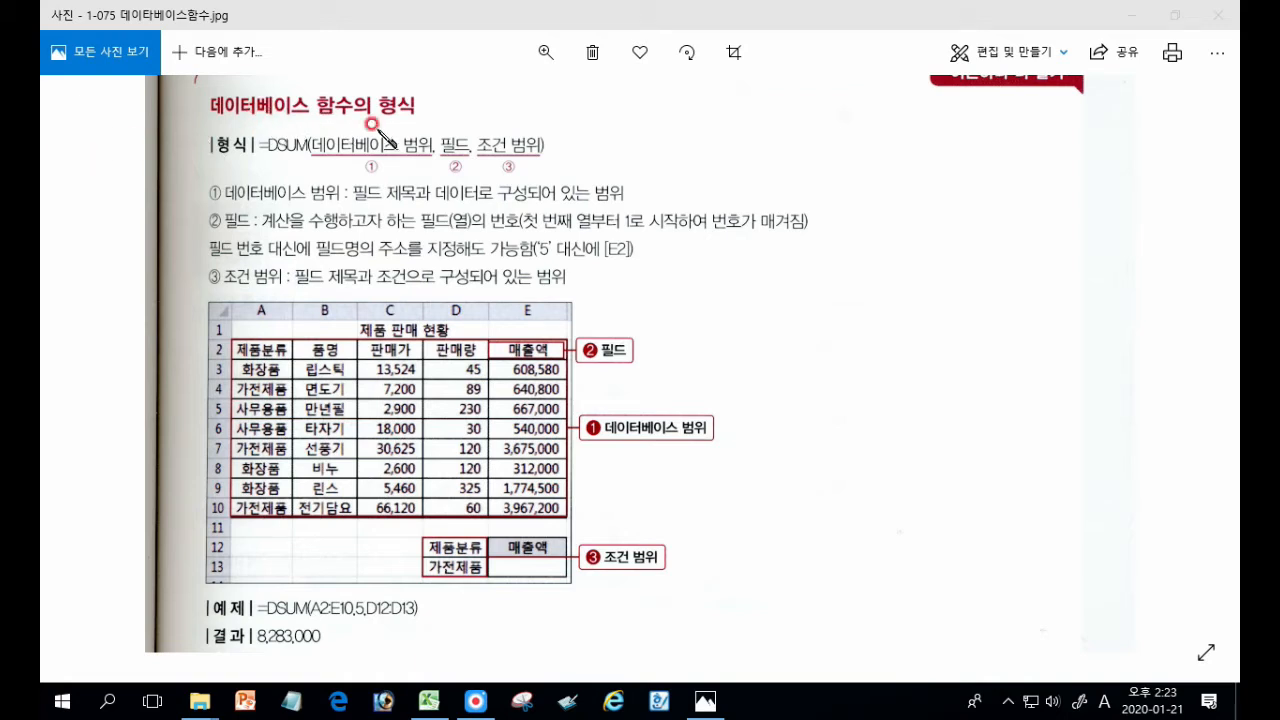
left_click_drag(376, 117, 414, 118)
left_click_drag(267, 154, 274, 153)
left_click_drag(313, 137, 310, 154)
left_click_drag(536, 133, 539, 156)
left_click_drag(313, 153, 432, 154)
left_click_drag(440, 152, 464, 155)
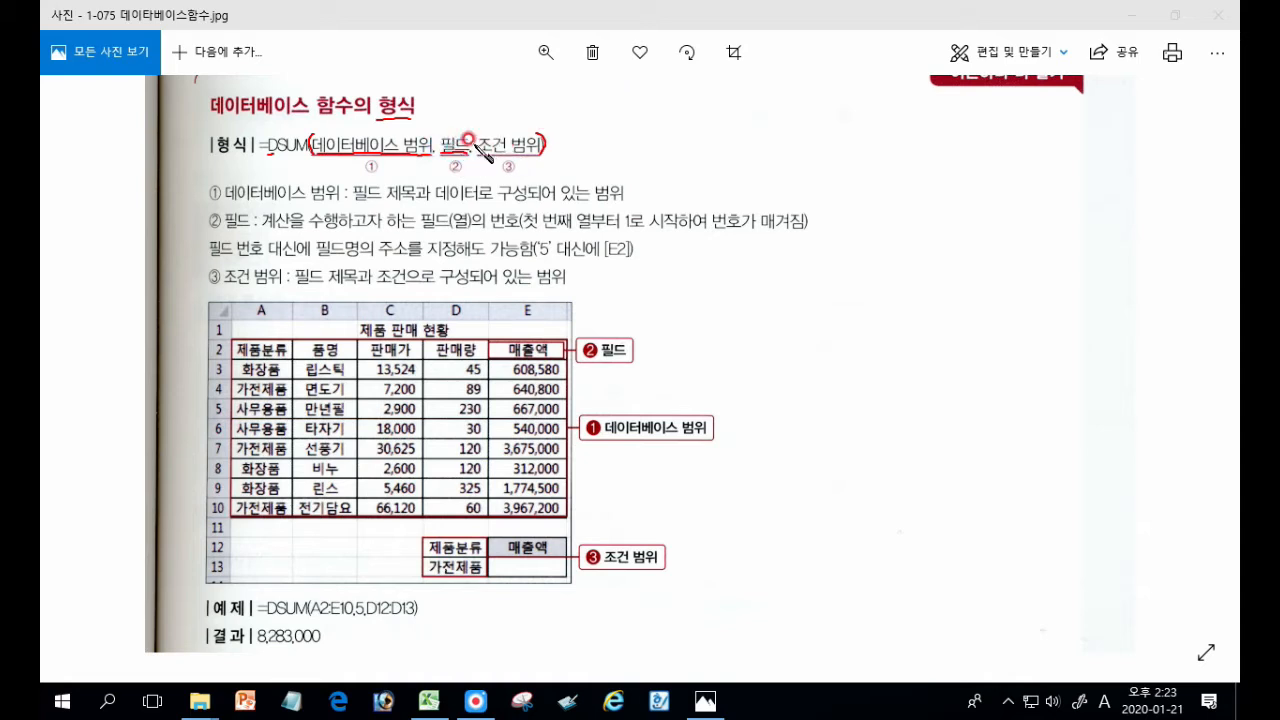
left_click_drag(534, 336, 548, 356)
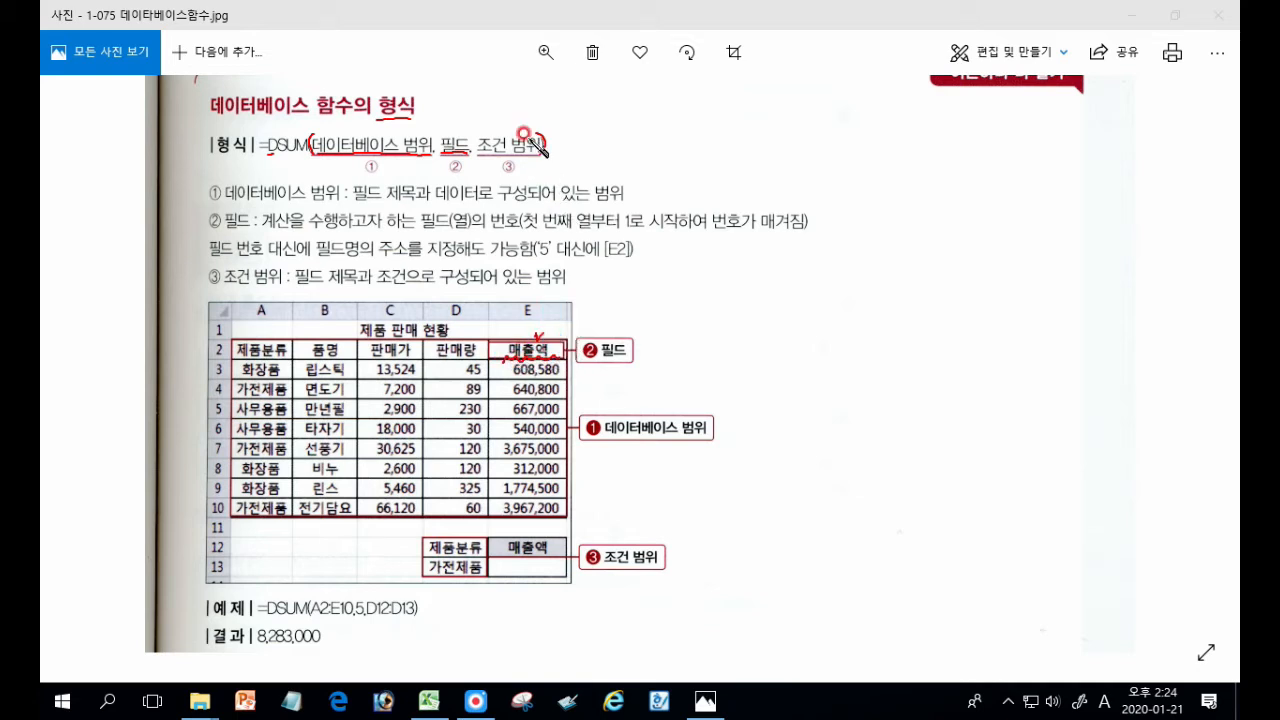
Underline the 조건 범위 argument and handwrite 고급필터조건 below the 조건 범위 callout
left_click_drag(480, 155, 543, 156)
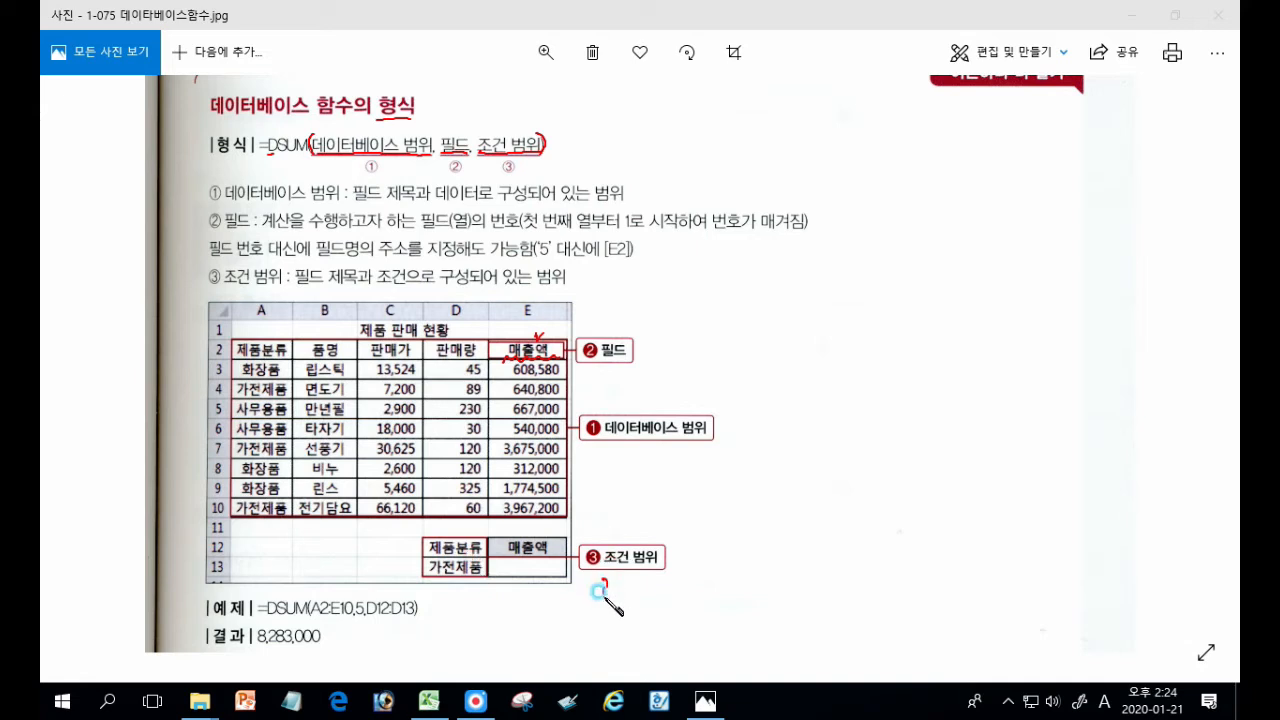
mouse_move(624, 588)
left_mouse_down()
mouse_move(650, 589)
mouse_move(627, 590)
left_mouse_up()
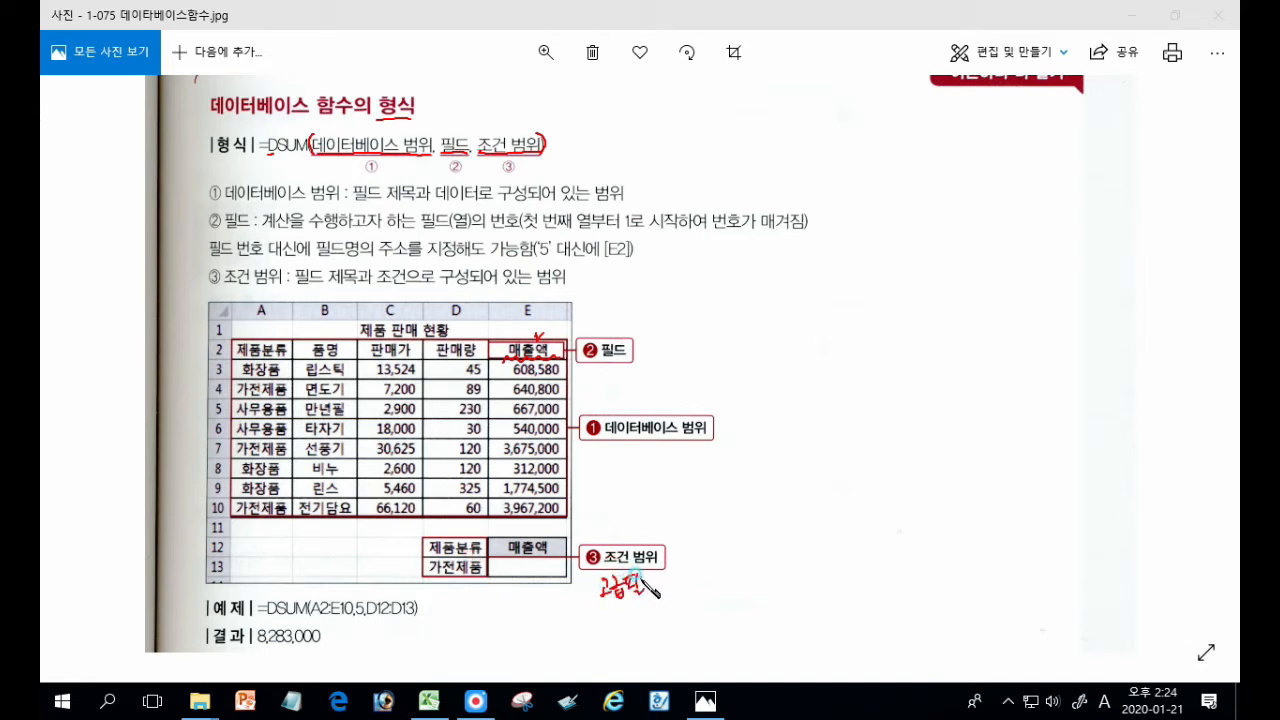
left_click_drag(645, 584, 695, 578)
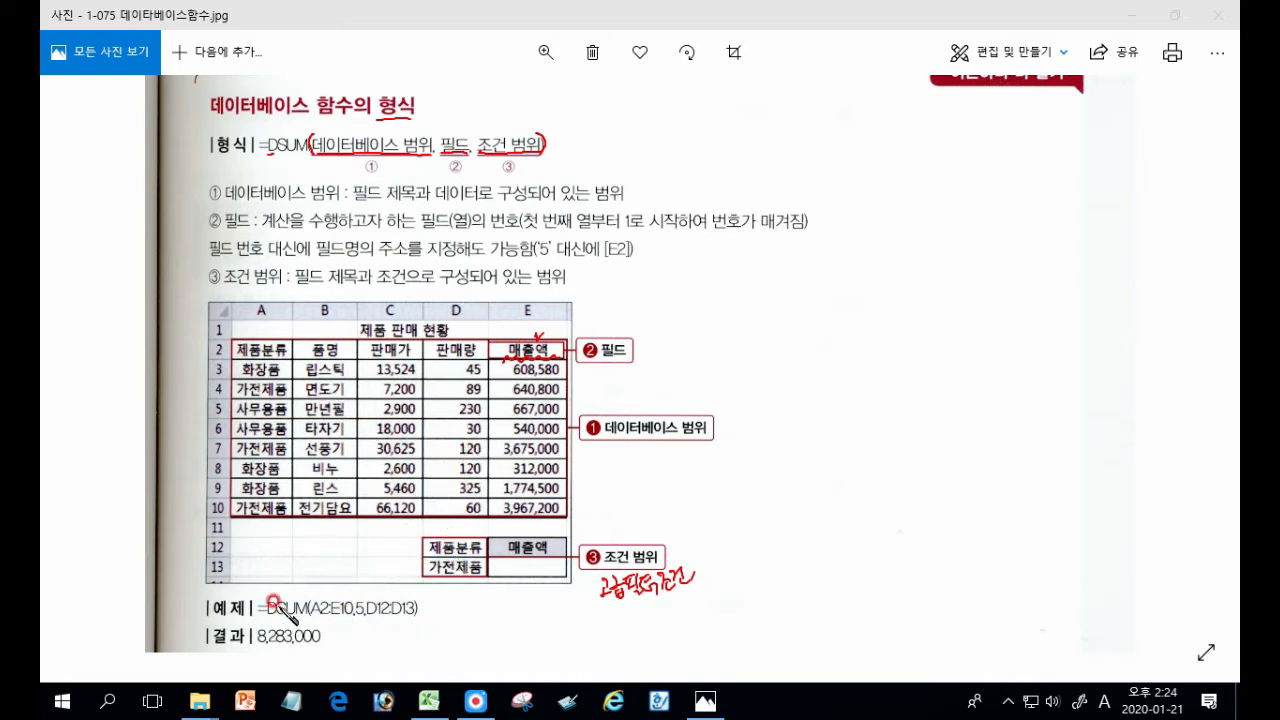
Underline the parts of the example =DSUM(A2:E10,5,D12:D13), ticking the table's column headers and noting 매출액 under the 5
left_click_drag(263, 618, 343, 617)
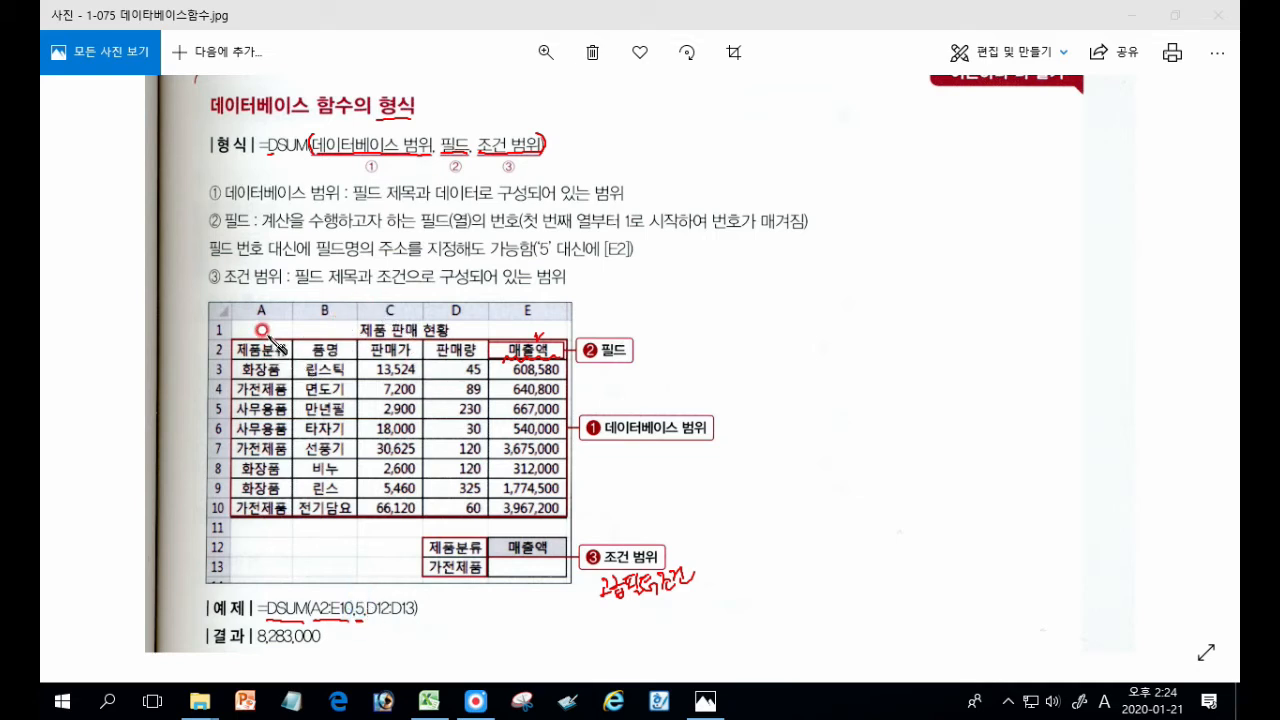
left_click_drag(267, 334, 280, 332)
left_click_drag(393, 338, 549, 332)
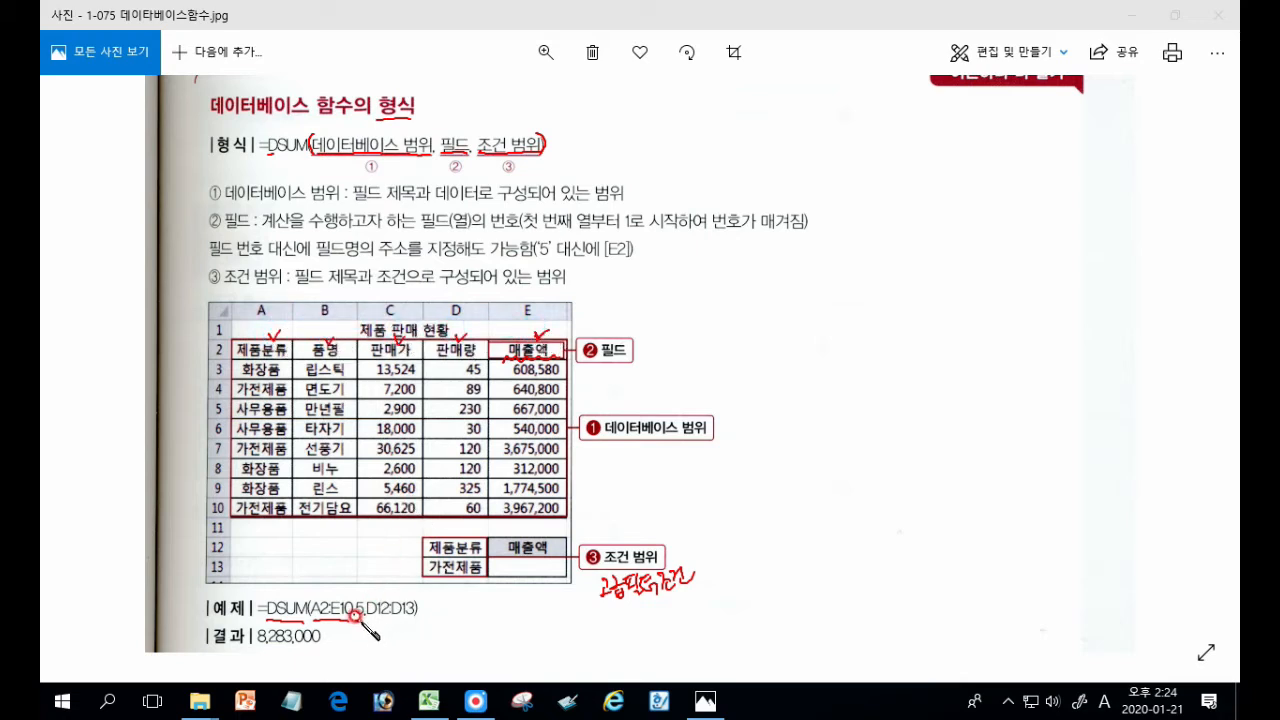
left_click_drag(357, 626, 366, 632)
mouse_move(361, 627)
left_mouse_down()
mouse_move(370, 661)
mouse_move(377, 641)
mouse_move(396, 656)
mouse_move(367, 614)
mouse_move(418, 604)
left_mouse_up()
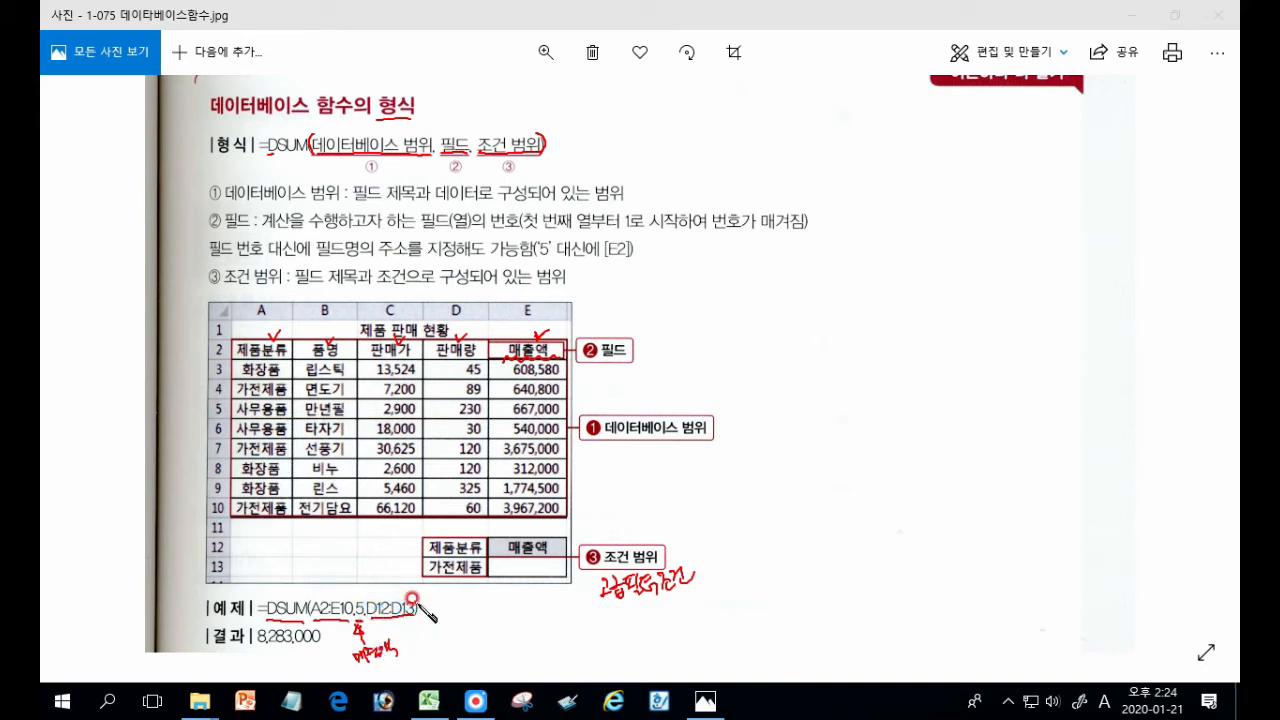
Box the 제품분류/가전제품 condition cells and draw lines along the matching 가전제품 rows 4, 7 and 10
mouse_move(425, 543)
left_mouse_down()
mouse_move(429, 573)
mouse_move(481, 541)
mouse_move(490, 576)
mouse_move(450, 577)
mouse_move(490, 576)
left_mouse_up()
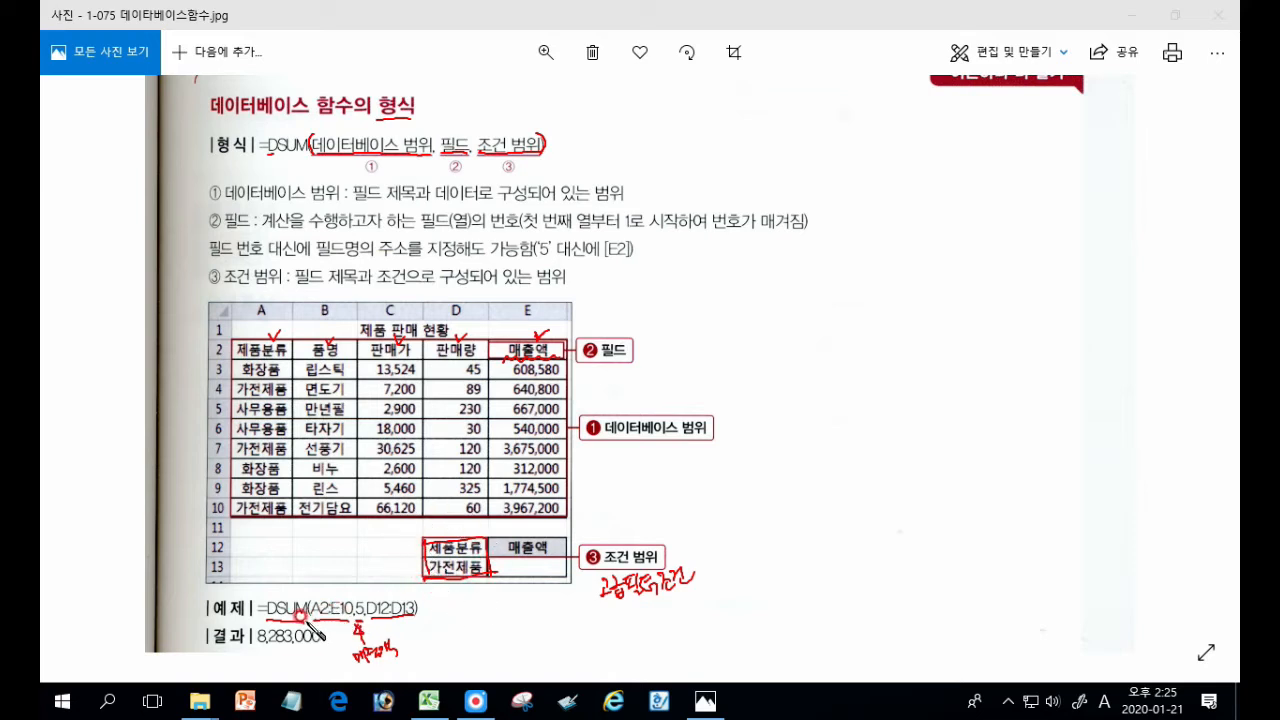
left_click_drag(316, 618, 380, 626)
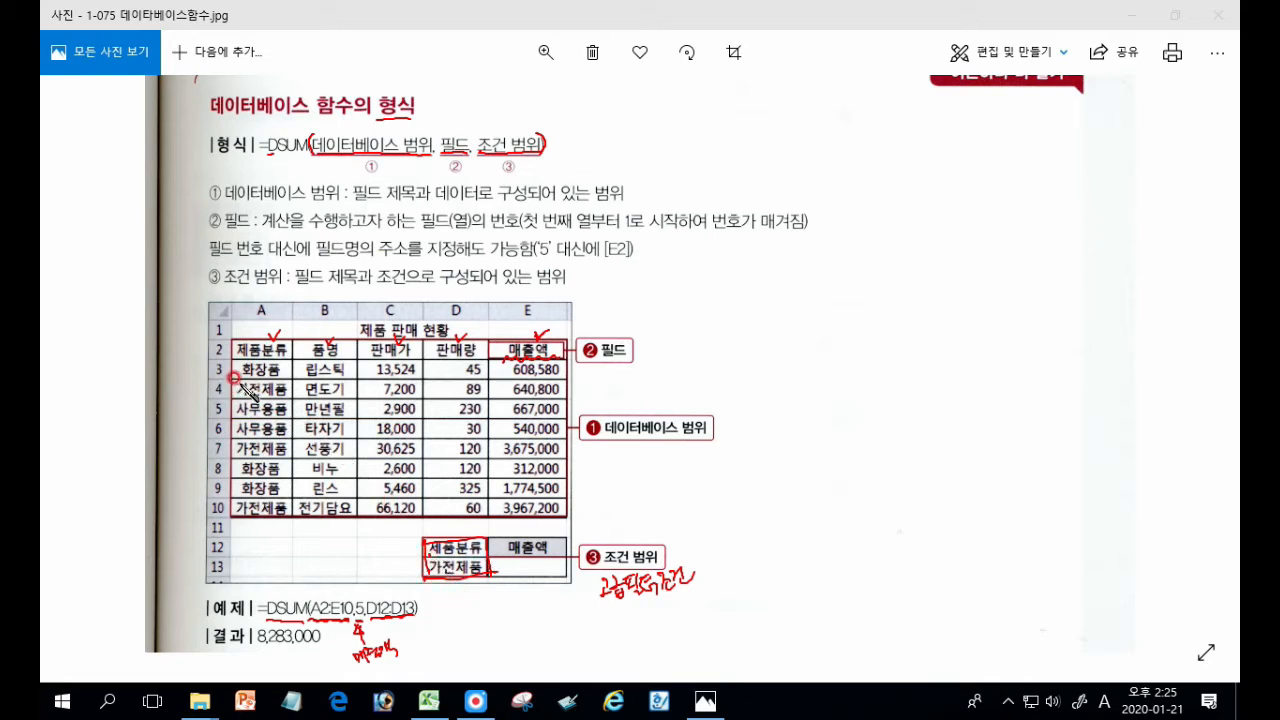
left_click_drag(250, 398, 552, 400)
left_click_drag(235, 457, 565, 457)
left_click_drag(236, 518, 568, 511)
Circle field number 5 in the example formula and box the 매출액 values in rows 4, 7 and 10, then clear the annotations
mouse_move(352, 612)
left_mouse_down()
mouse_move(349, 600)
mouse_move(362, 618)
left_mouse_up()
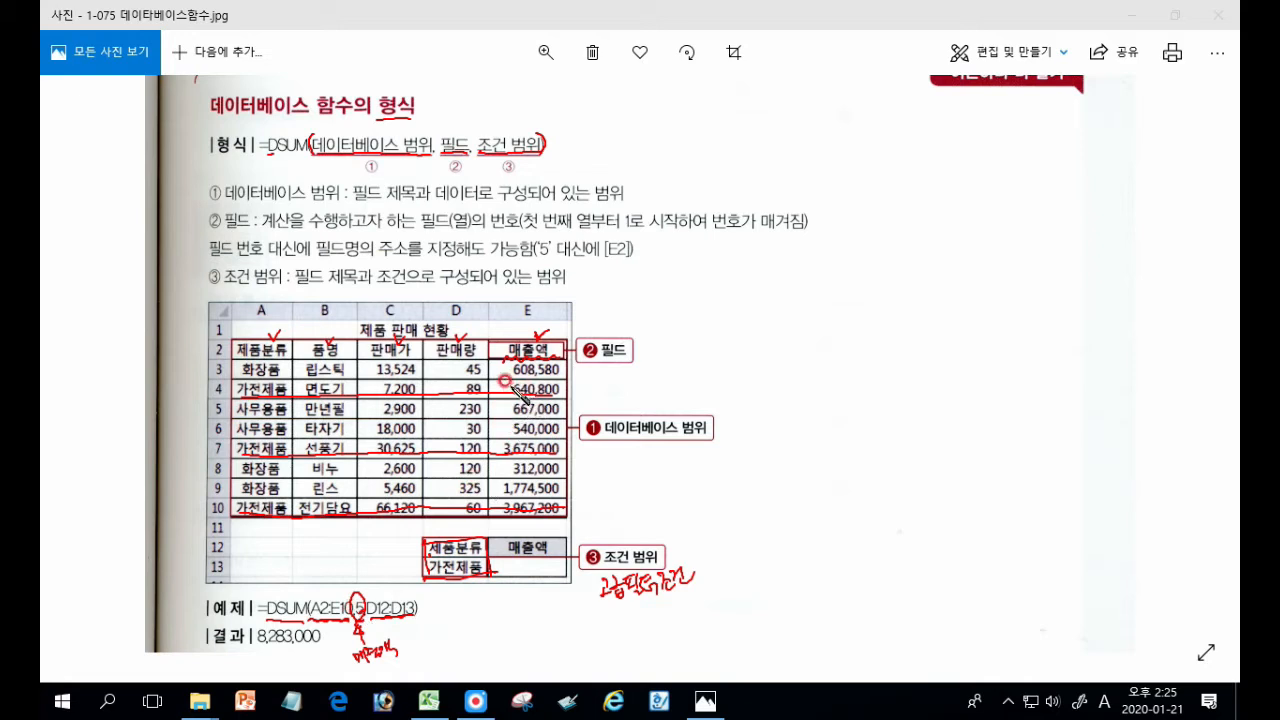
mouse_move(509, 383)
left_mouse_down()
mouse_move(562, 398)
mouse_move(568, 381)
mouse_move(507, 380)
mouse_move(506, 394)
left_mouse_up()
mouse_move(502, 440)
left_mouse_down()
mouse_move(540, 457)
mouse_move(566, 440)
mouse_move(502, 441)
mouse_move(503, 455)
left_mouse_up()
mouse_move(503, 500)
left_mouse_down()
mouse_move(503, 515)
mouse_move(564, 502)
mouse_move(504, 516)
left_mouse_up()
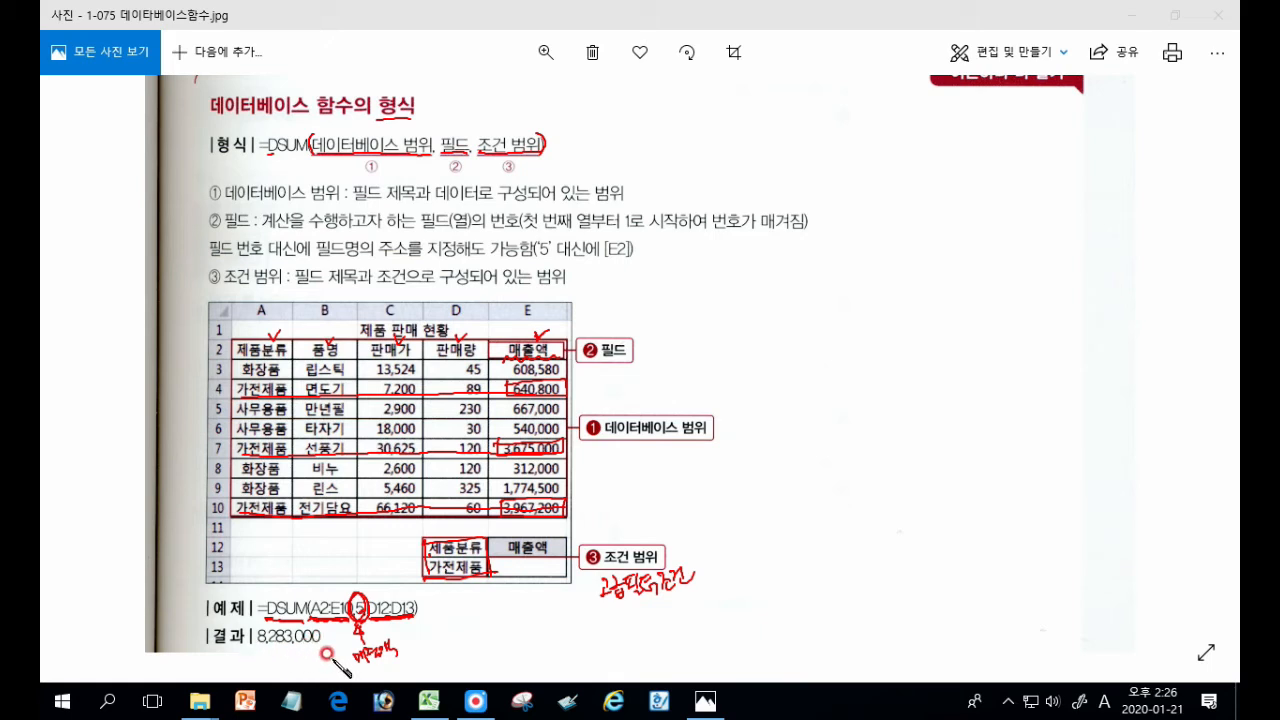
key("Escape")
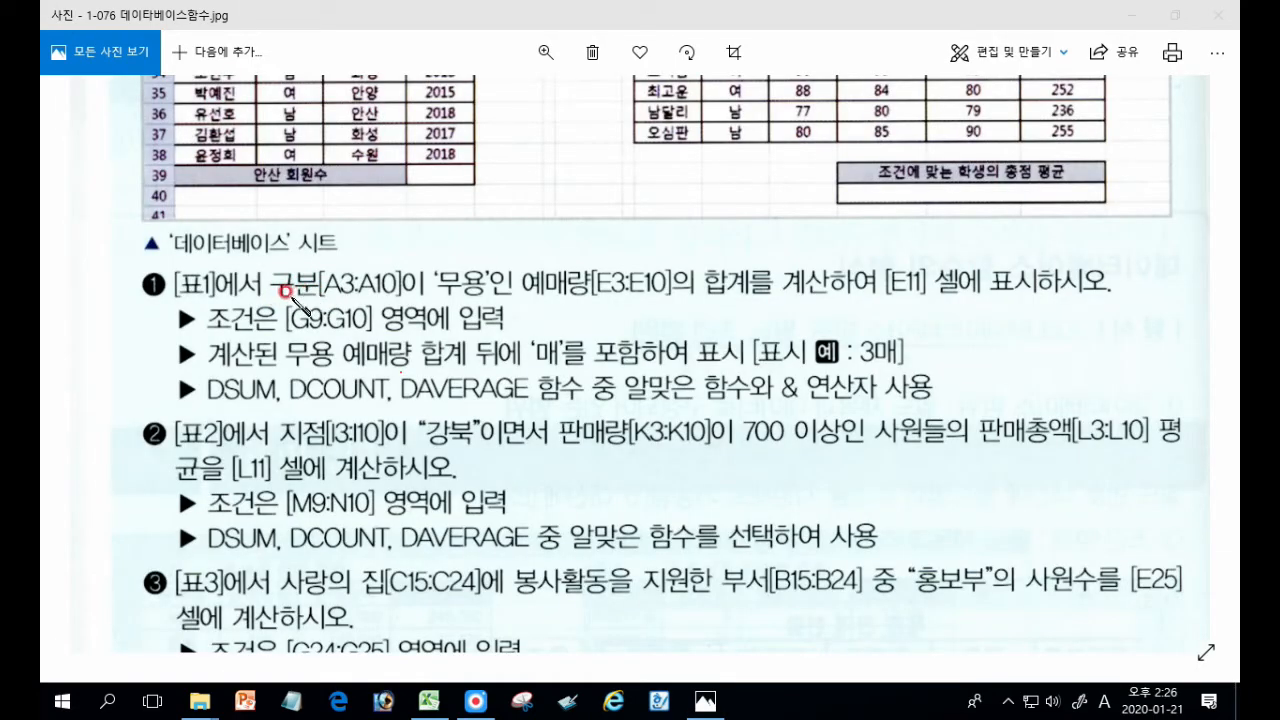
In problem 1, bracket the condition 구분[A3:A10]이 '무용', underline 예매량[E3:E10] and 합계, and box 예매량
left_click_drag(280, 296, 497, 291)
left_click_drag(282, 263, 280, 298)
left_click_drag(492, 258, 482, 300)
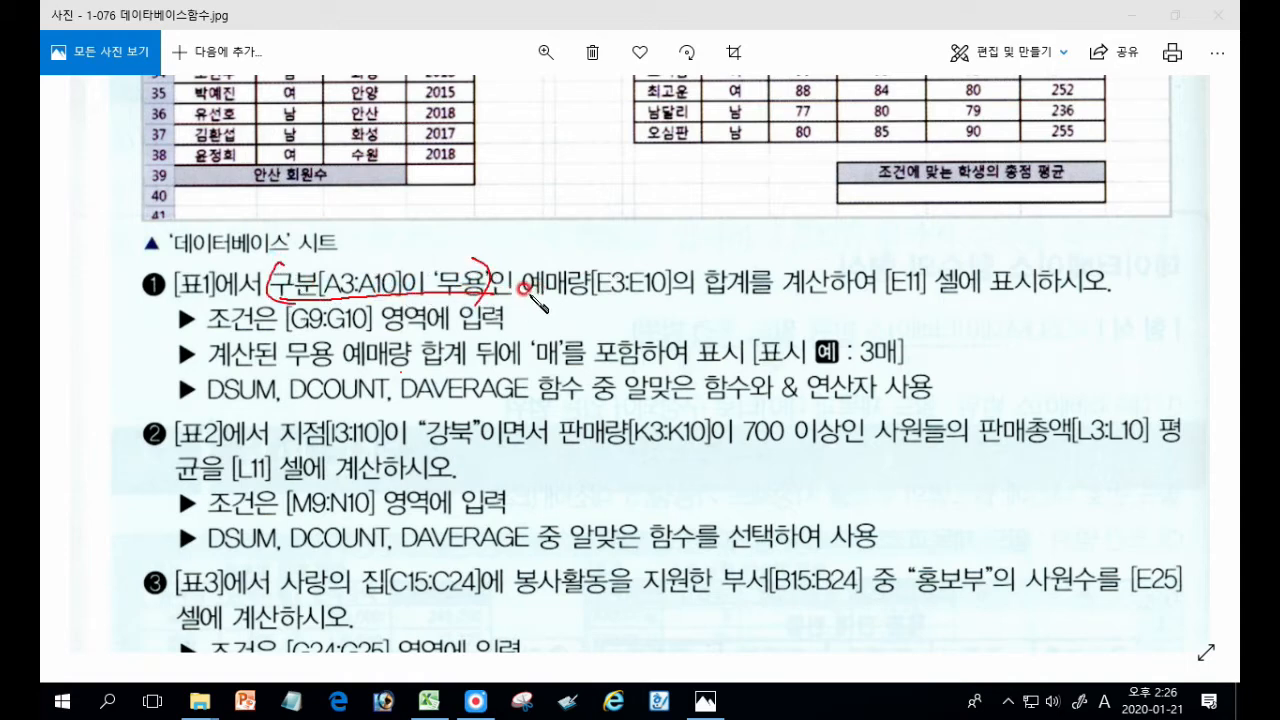
left_click_drag(522, 295, 750, 294)
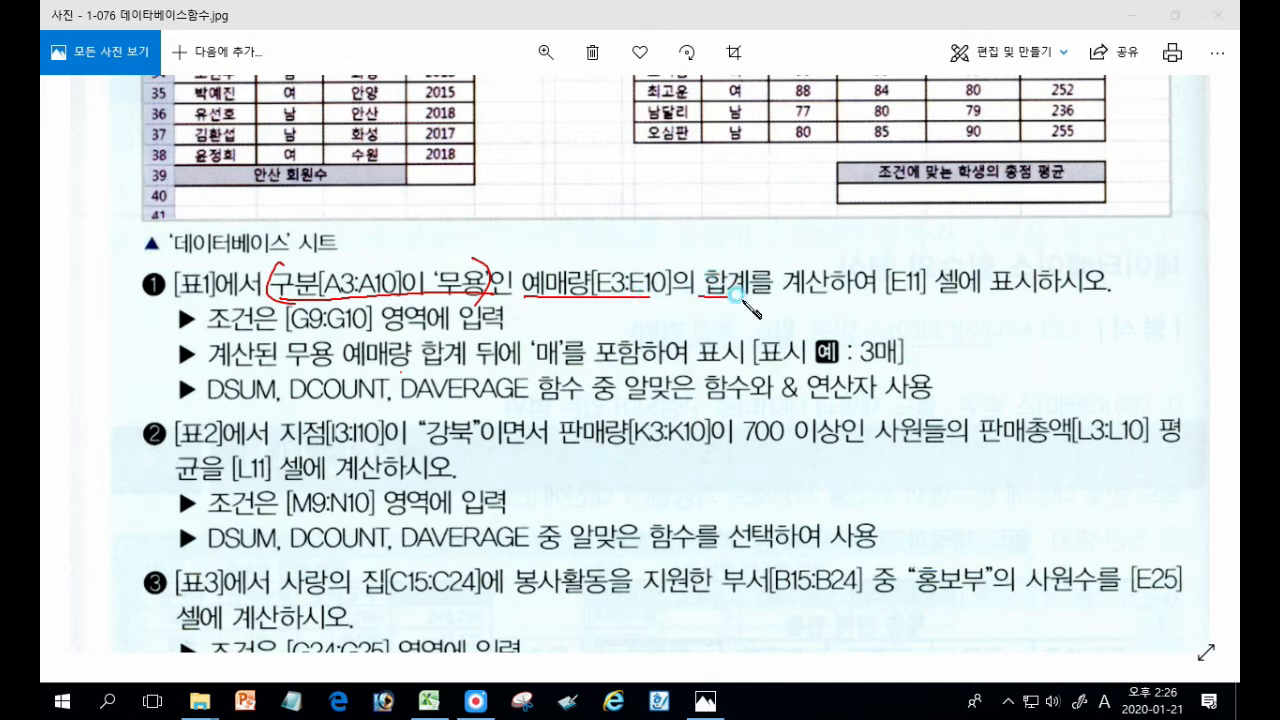
mouse_move(521, 289)
left_mouse_down()
mouse_move(520, 270)
mouse_move(592, 268)
mouse_move(597, 298)
left_mouse_up()
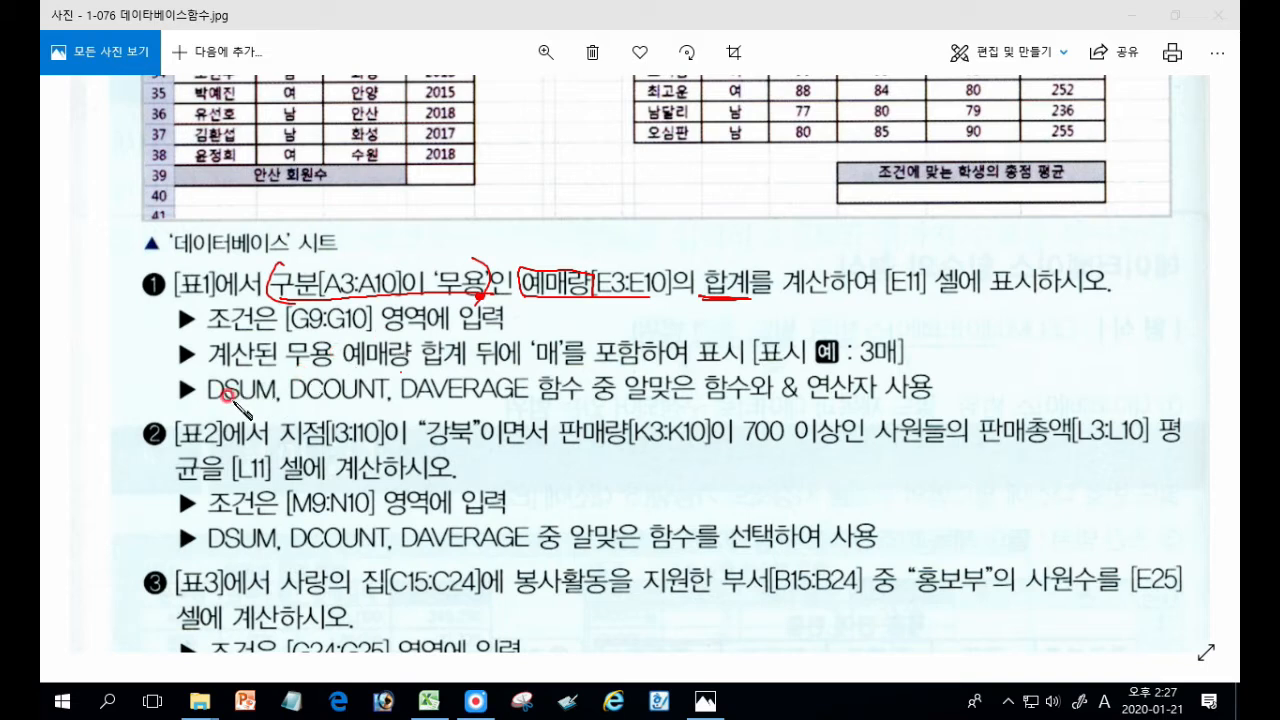
Underline DSUM in problem 1's function list and re-emphasize the 구분 condition and the 예매량 field
left_click_drag(208, 406, 275, 406)
left_click_drag(319, 295, 487, 298)
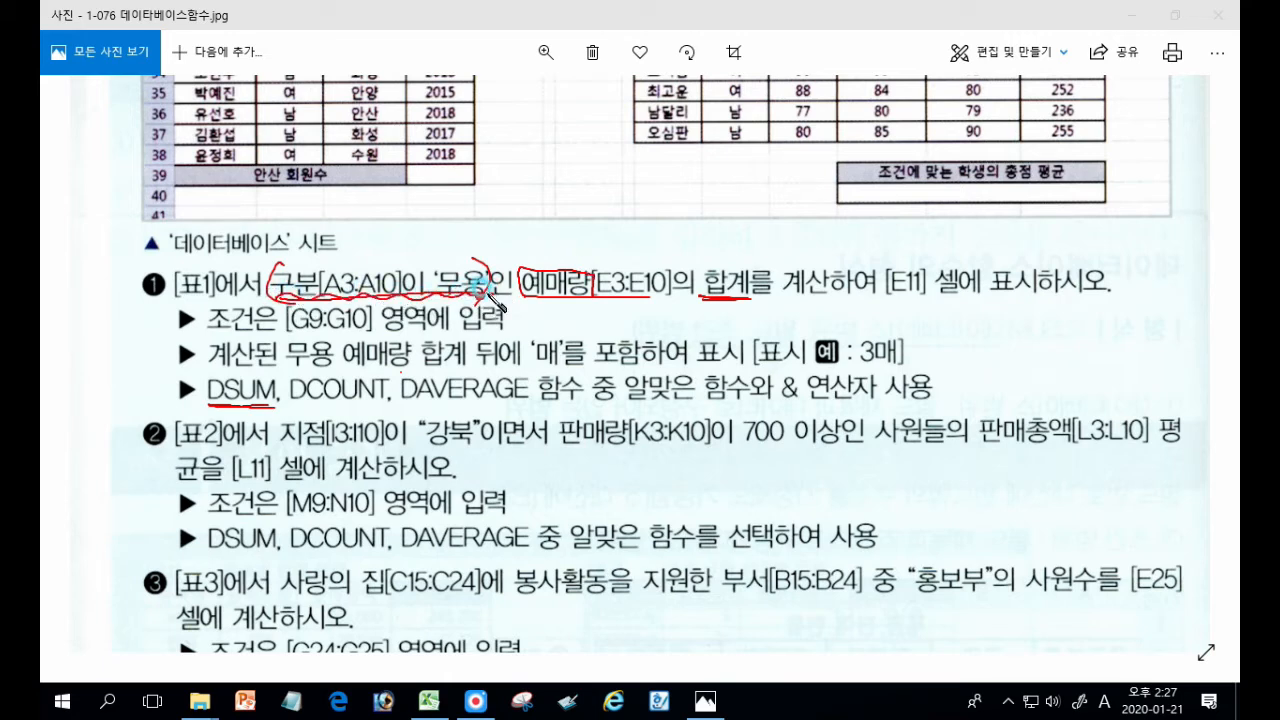
left_click(524, 291)
left_click_drag(525, 298, 634, 298)
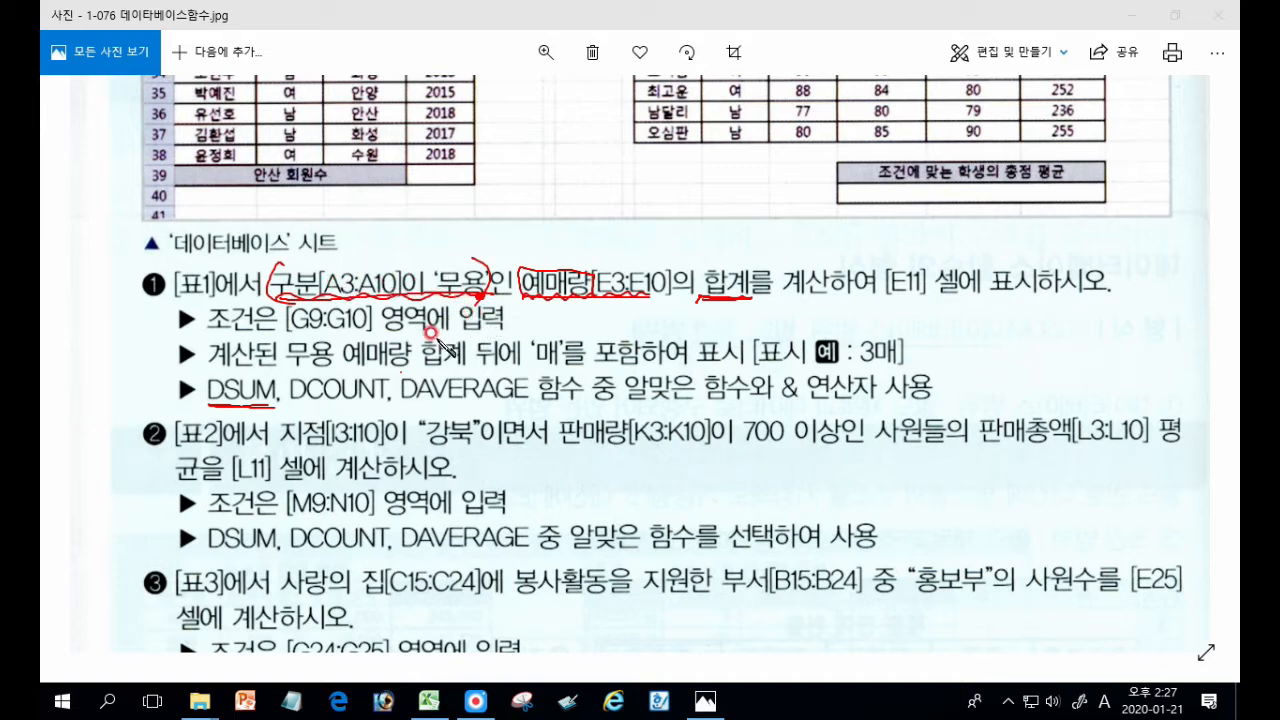
Underline the condition area [G9:G10] and handwrite 구분 over 무용 above the condition text
left_click_drag(285, 333, 368, 336)
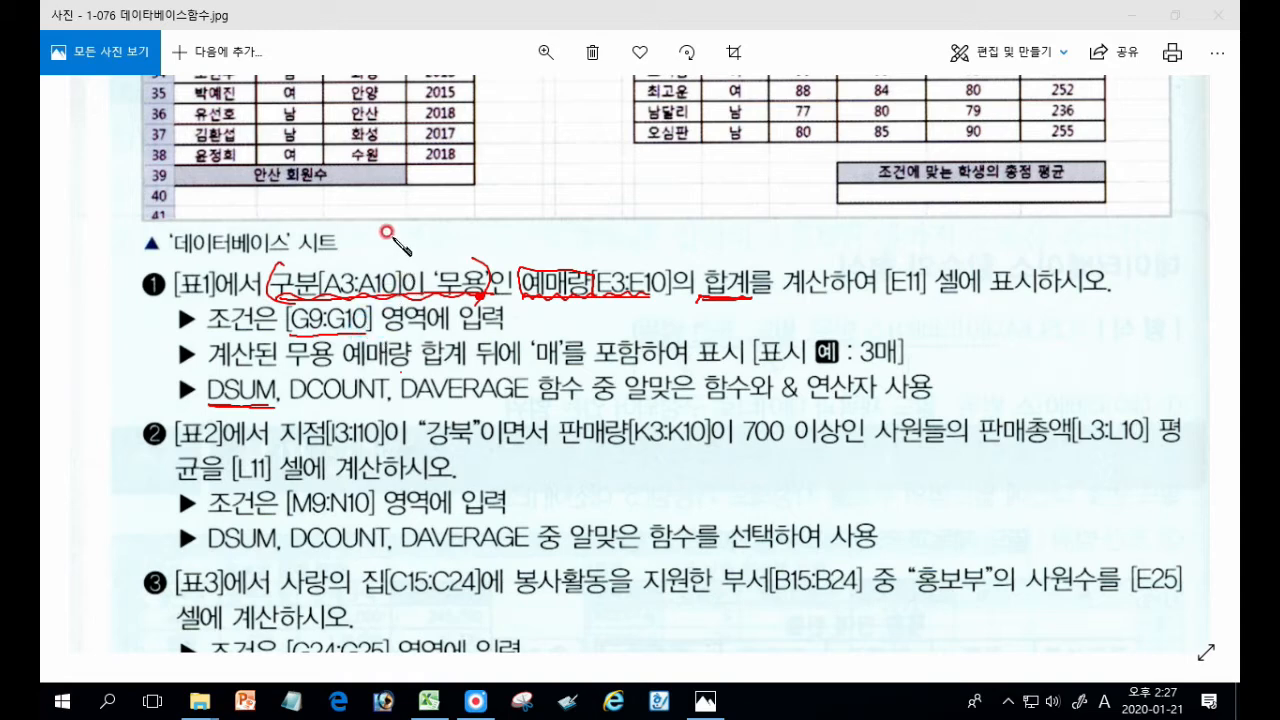
mouse_move(400, 223)
left_mouse_down()
mouse_move(412, 230)
mouse_move(398, 243)
mouse_move(424, 261)
left_mouse_up()
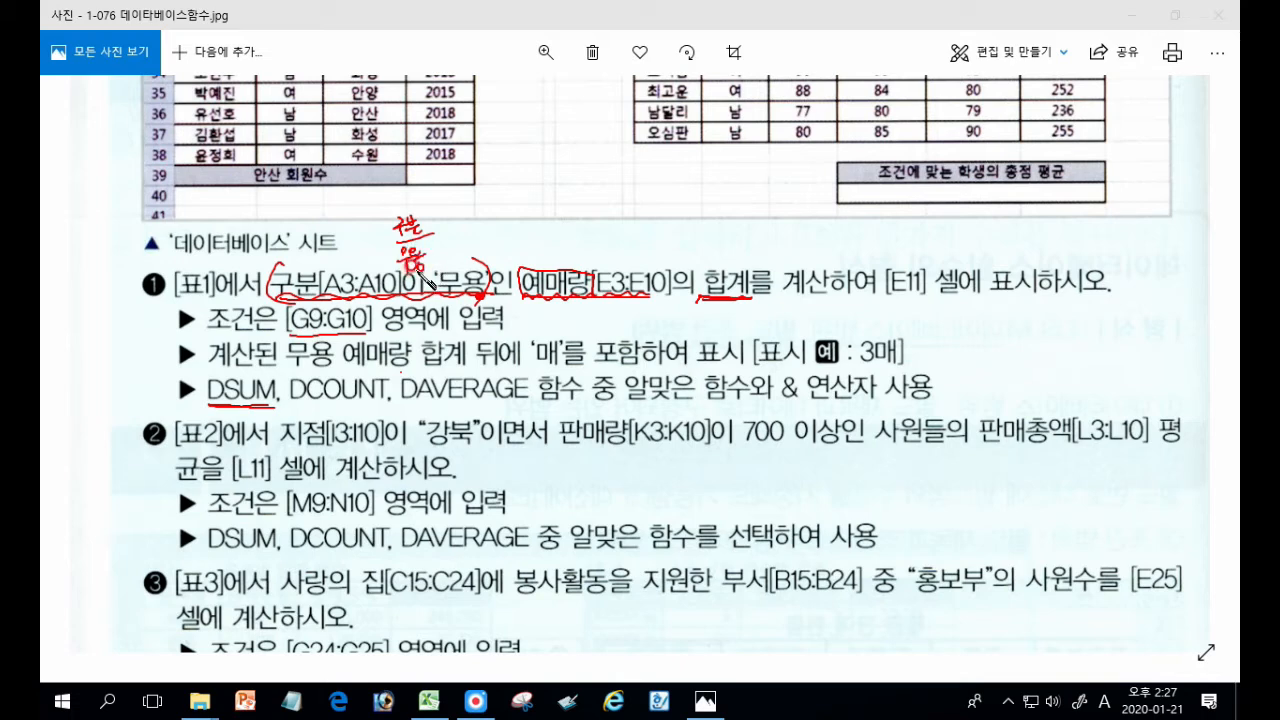
Handwrite 계산할필드 under 예매량[E3:E10] and DSUM under 합계 in problem 1
left_click(527, 299)
left_click_drag(558, 278, 593, 271)
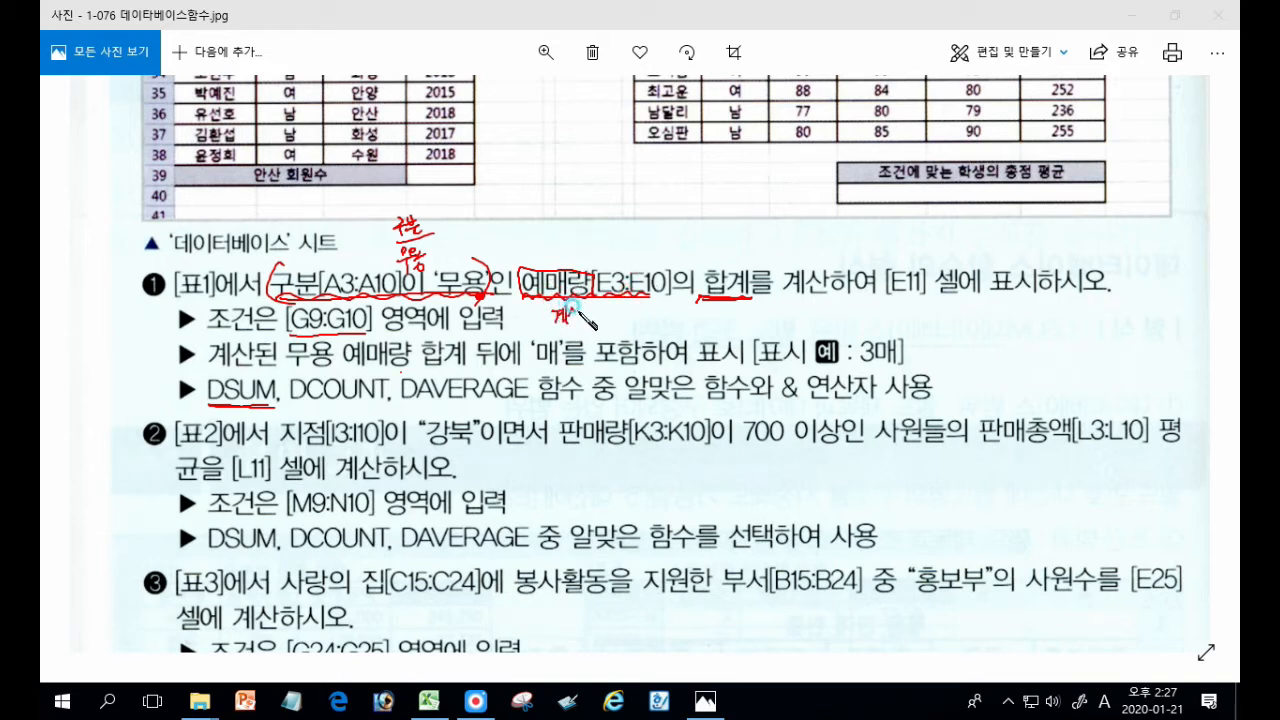
left_click_drag(583, 303, 622, 316)
mouse_move(698, 296)
left_mouse_down()
mouse_move(752, 294)
mouse_move(706, 323)
left_mouse_up()
left_click_drag(722, 307, 731, 308)
left_click_drag(733, 323, 746, 322)
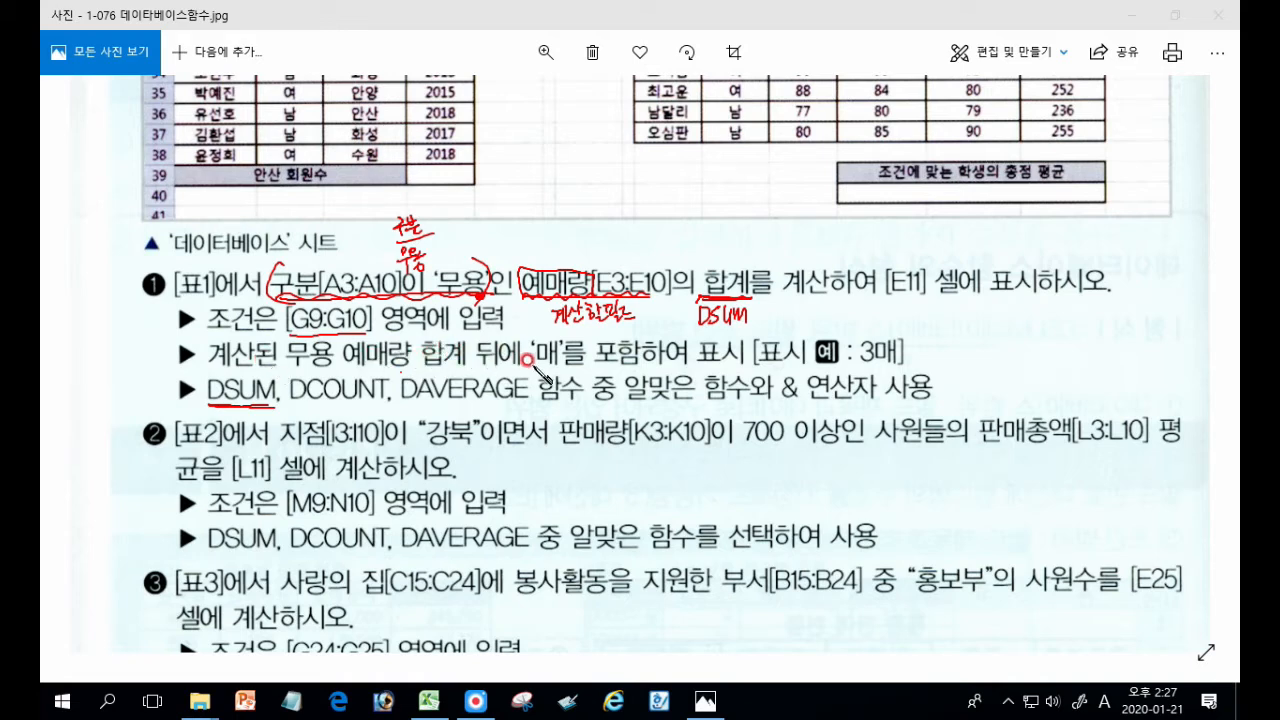
Mark the '매' suffix and the 3매 example, and handwrite =DSUM( )&"매" beside problem 1, clearing the annotations at the end
left_click_drag(529, 373, 558, 373)
mouse_move(856, 366)
left_mouse_down()
mouse_move(850, 346)
mouse_move(868, 360)
left_mouse_up()
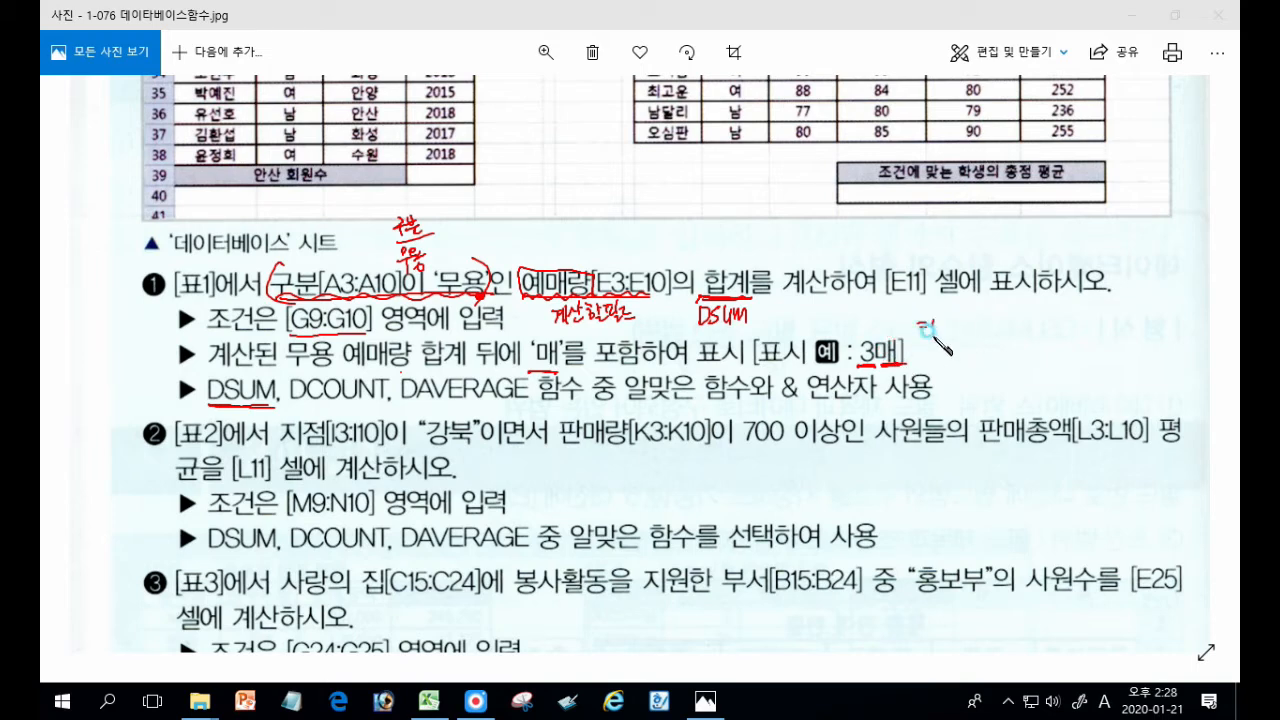
left_click_drag(930, 324, 985, 332)
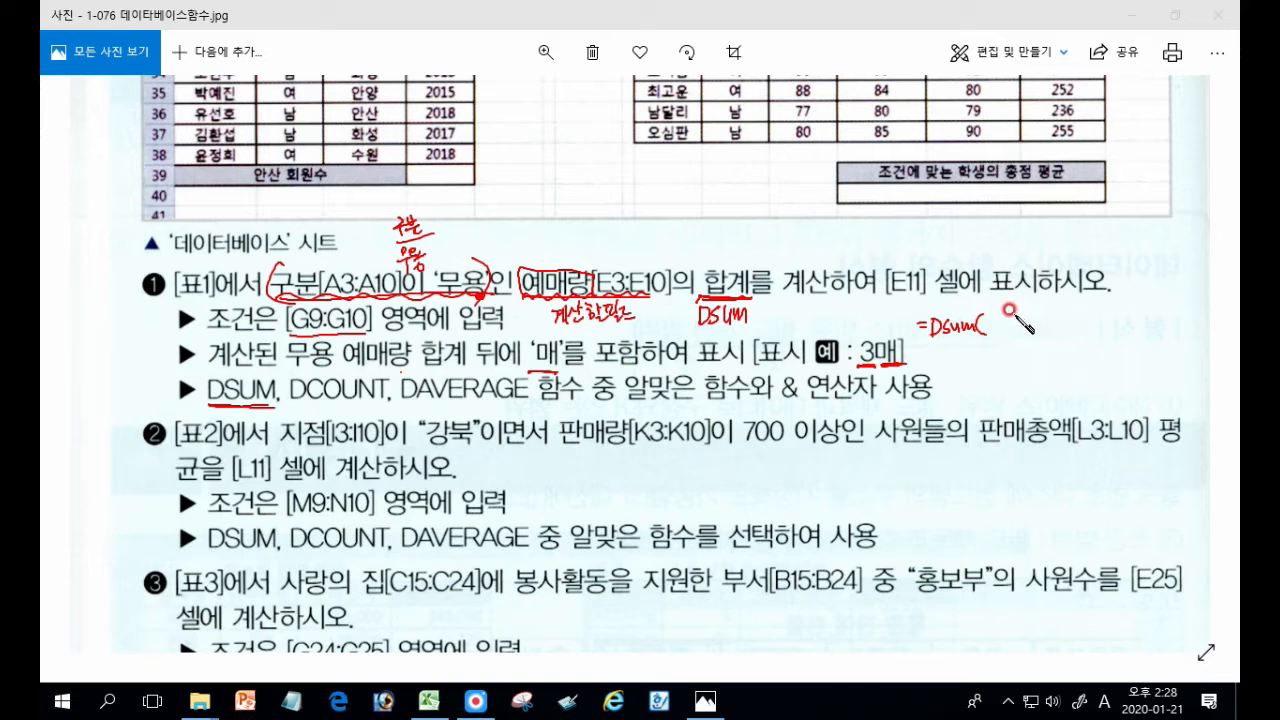
mouse_move(1012, 316)
left_mouse_down()
mouse_move(1014, 334)
mouse_move(1048, 312)
left_mouse_up()
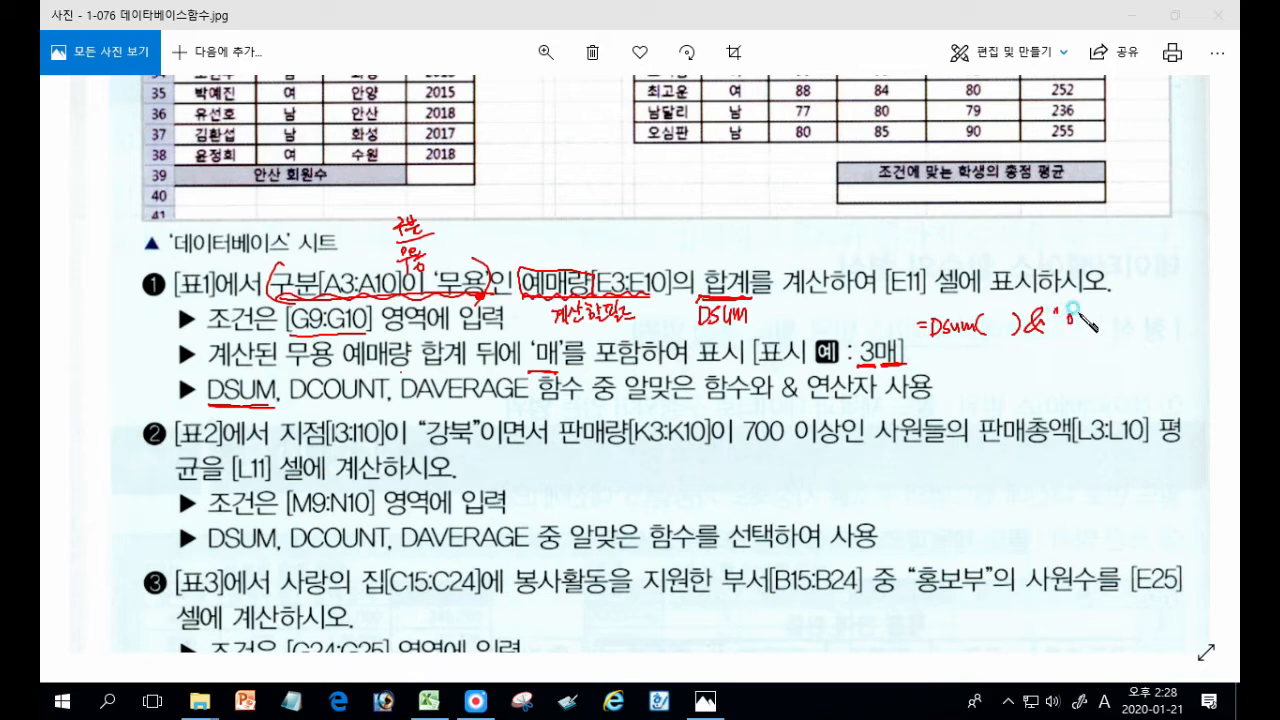
left_click_drag(1078, 318, 1094, 316)
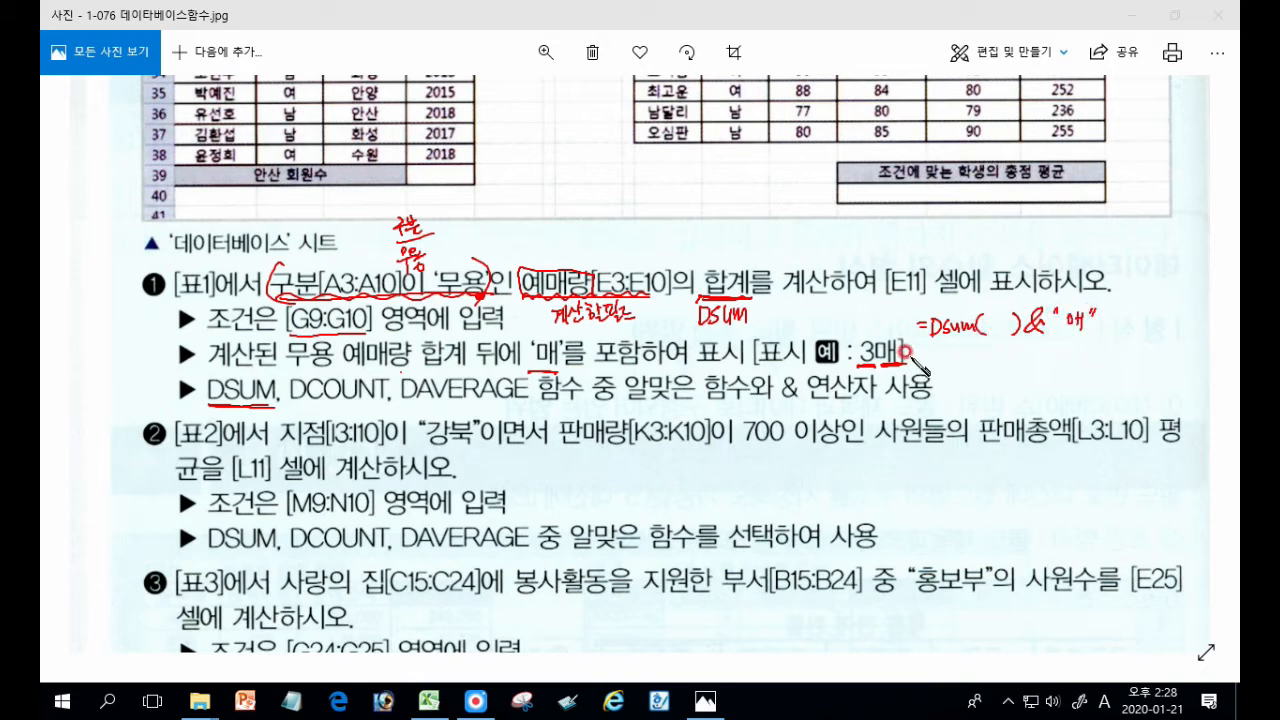
mouse_move(903, 366)
left_mouse_down()
mouse_move(852, 336)
mouse_move(906, 346)
left_mouse_up()
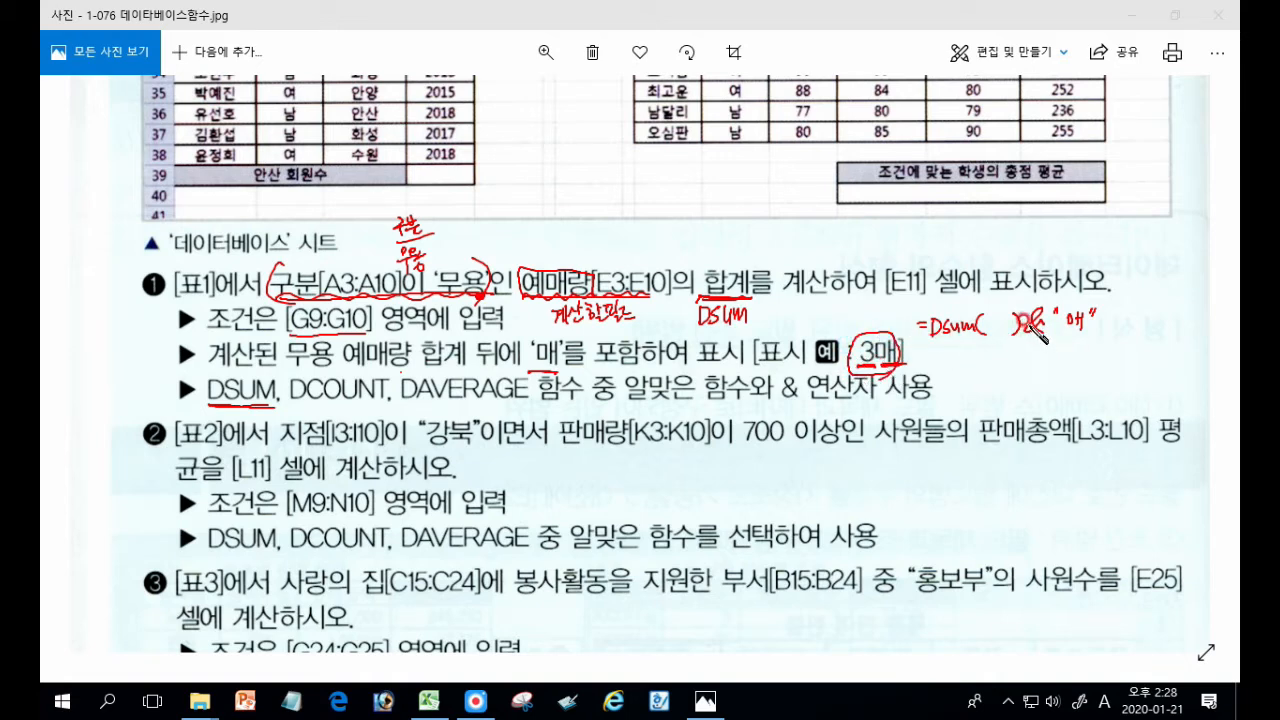
key("Escape")
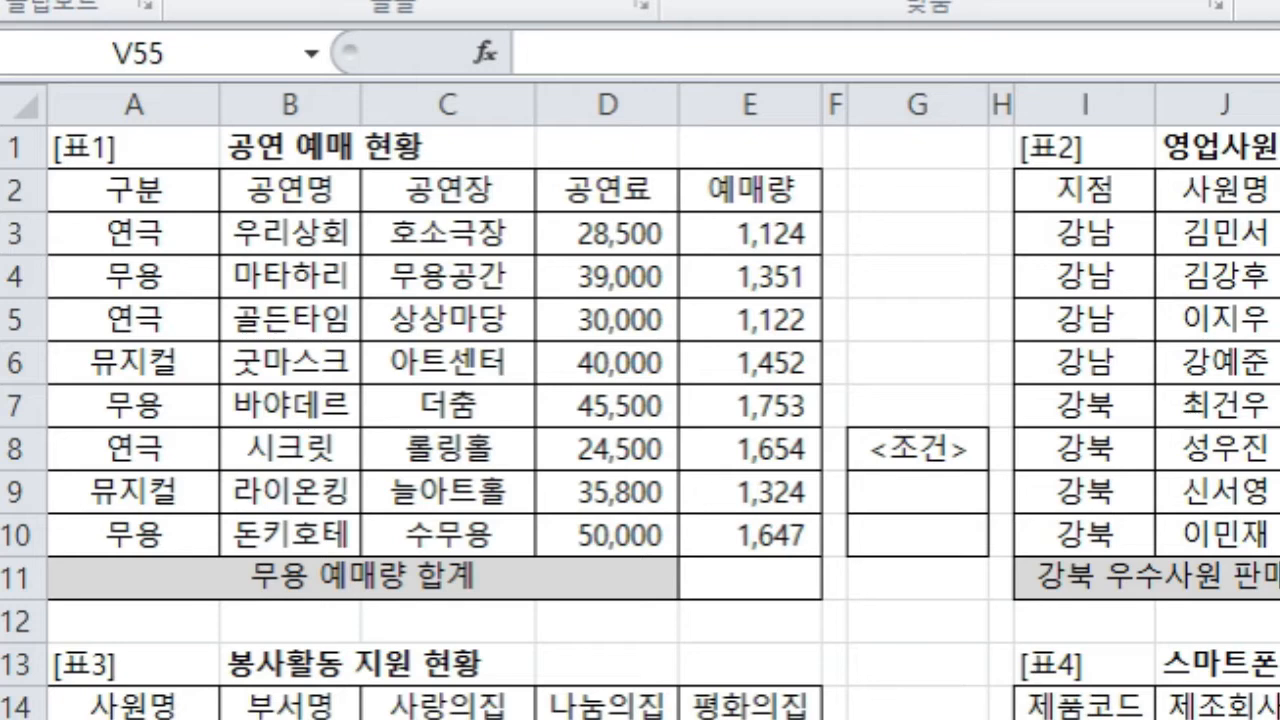
Copy the 구분 header and the 무용 entry from table 1 into the condition cells G9:G10
left_click(172, 198)
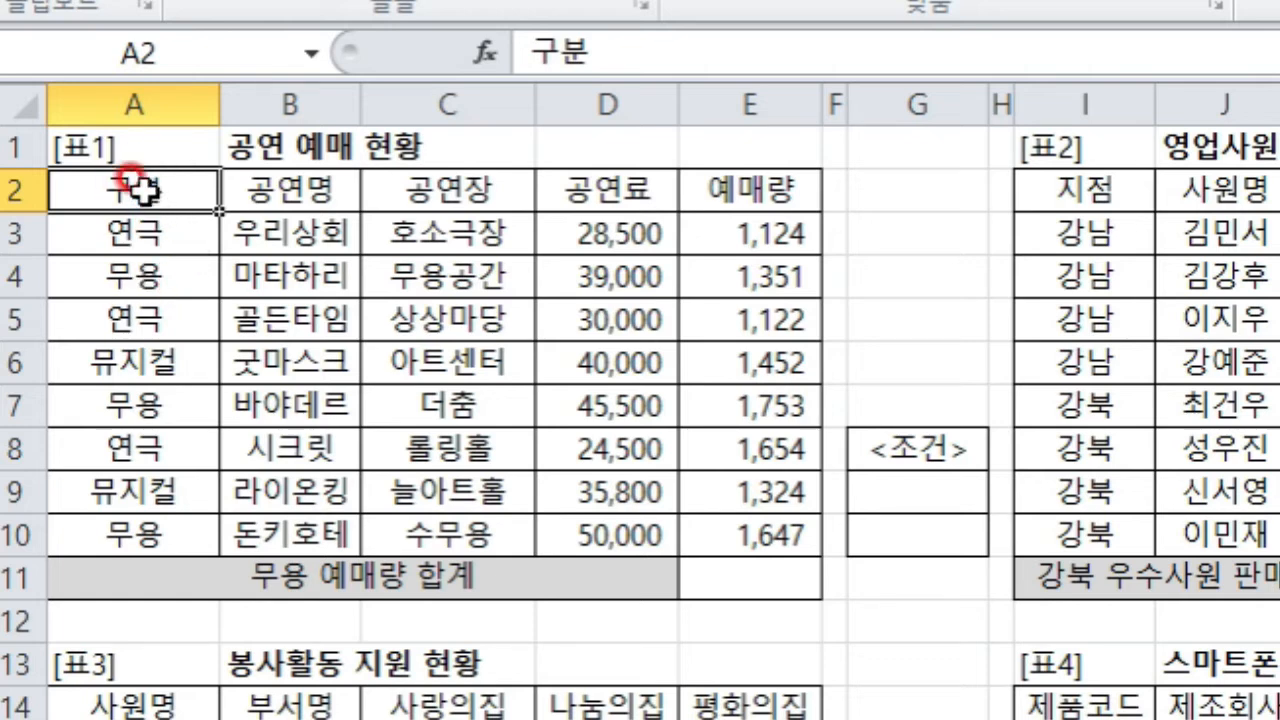
left_click(152, 280, "ctrl")
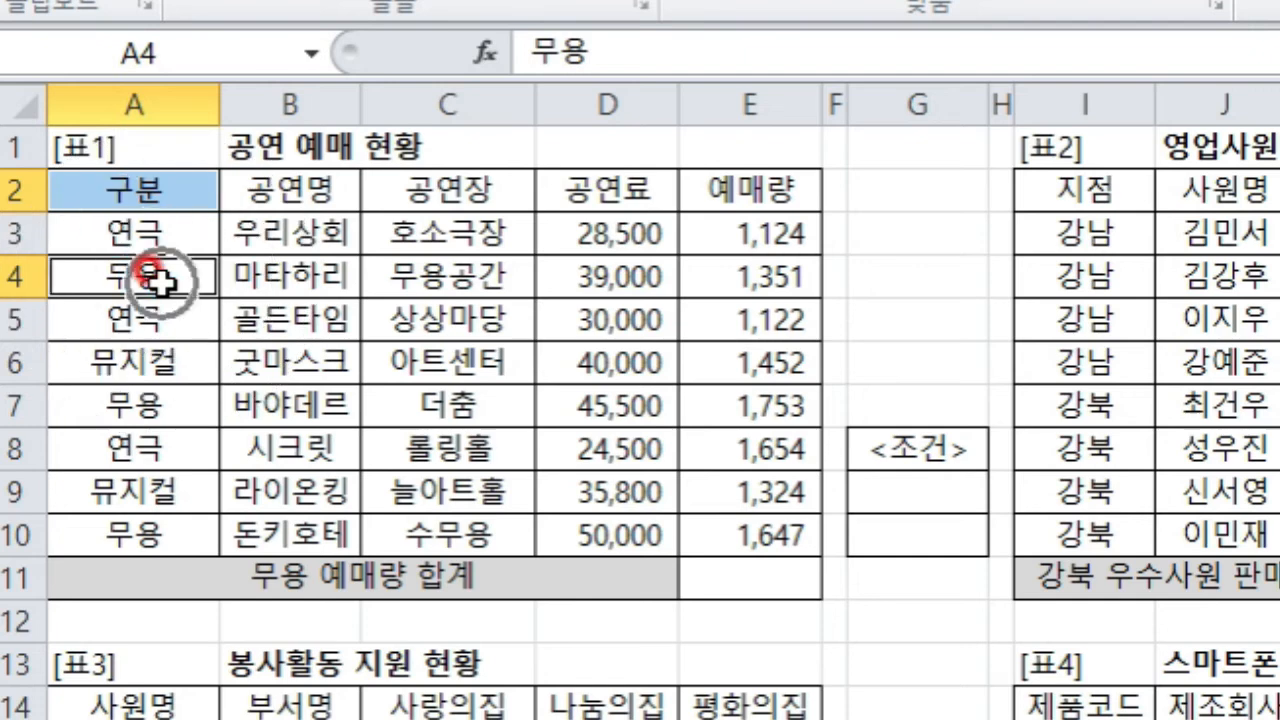
key("ctrl+c")
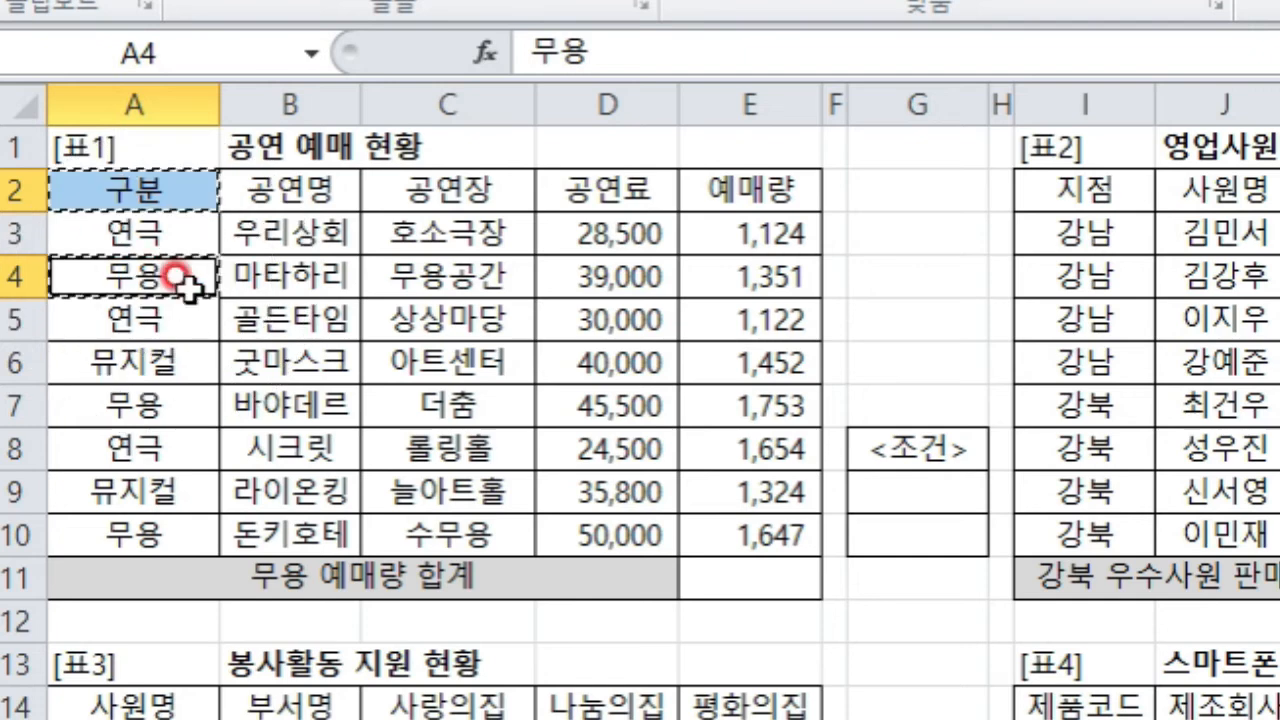
left_click(936, 490)
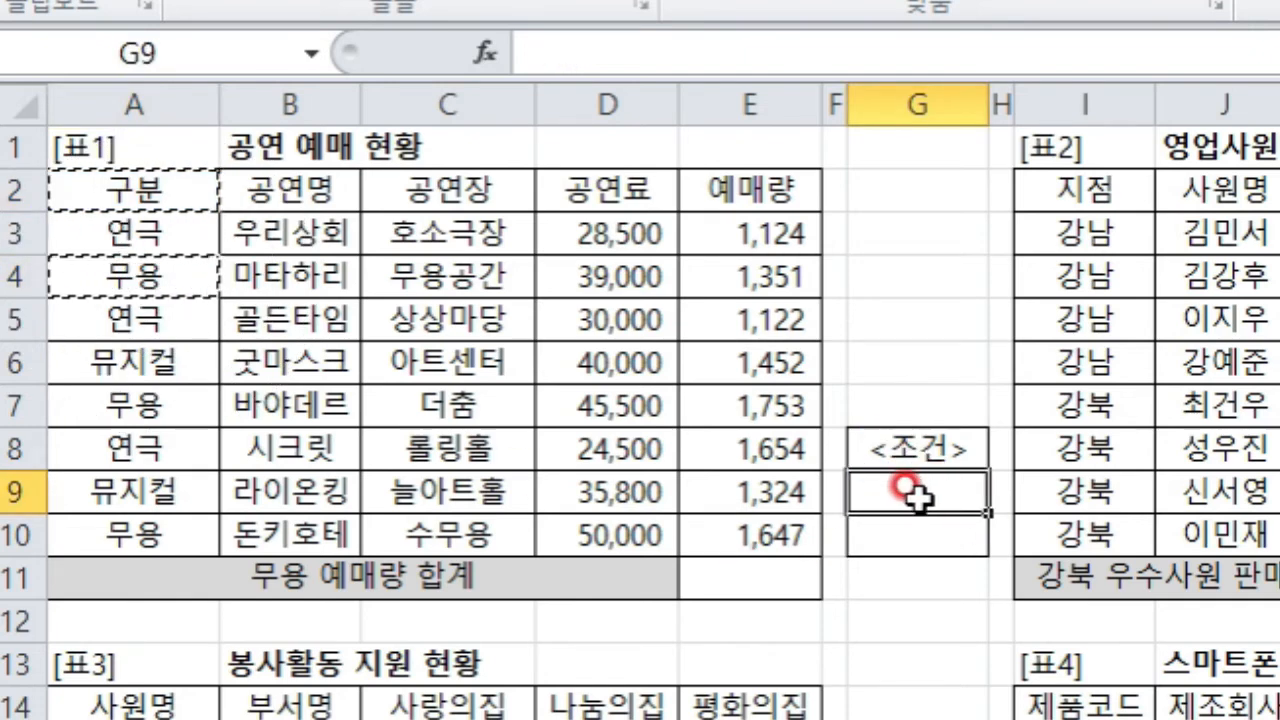
key("ctrl+v")
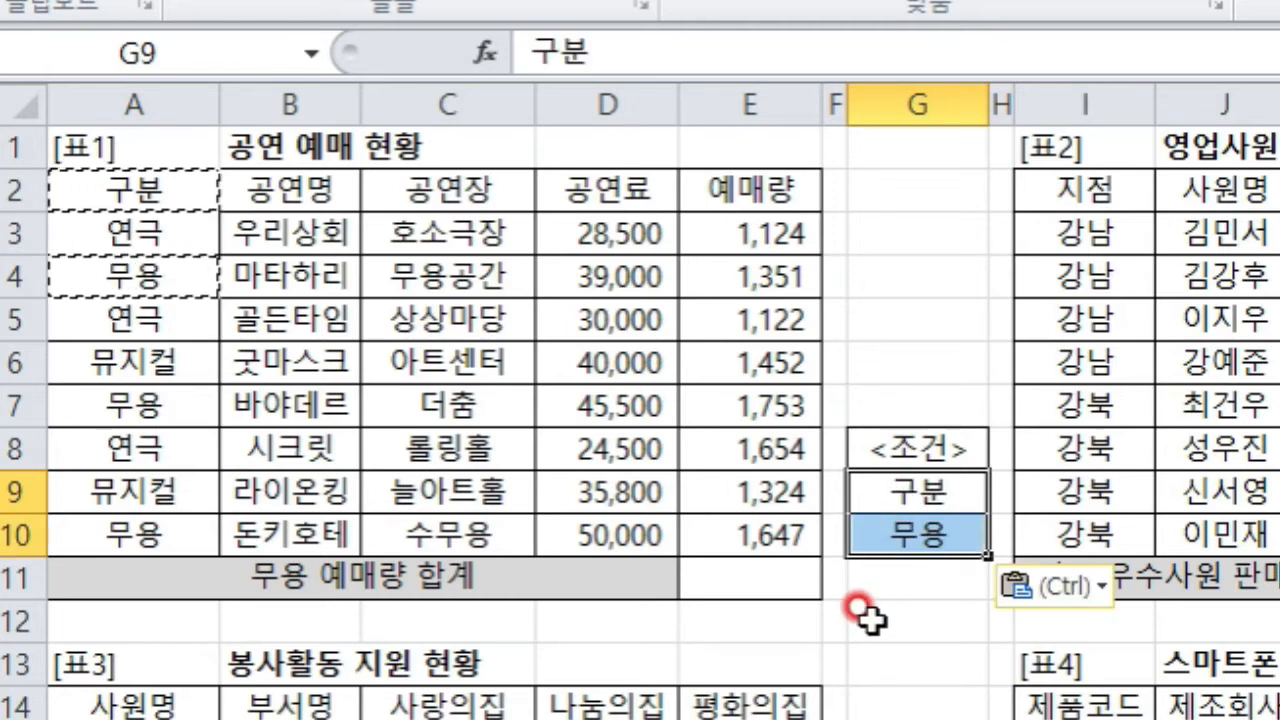
Start a DSUM formula in E11 with the whole table A2:E10, including headers, as the database
left_click(733, 582)
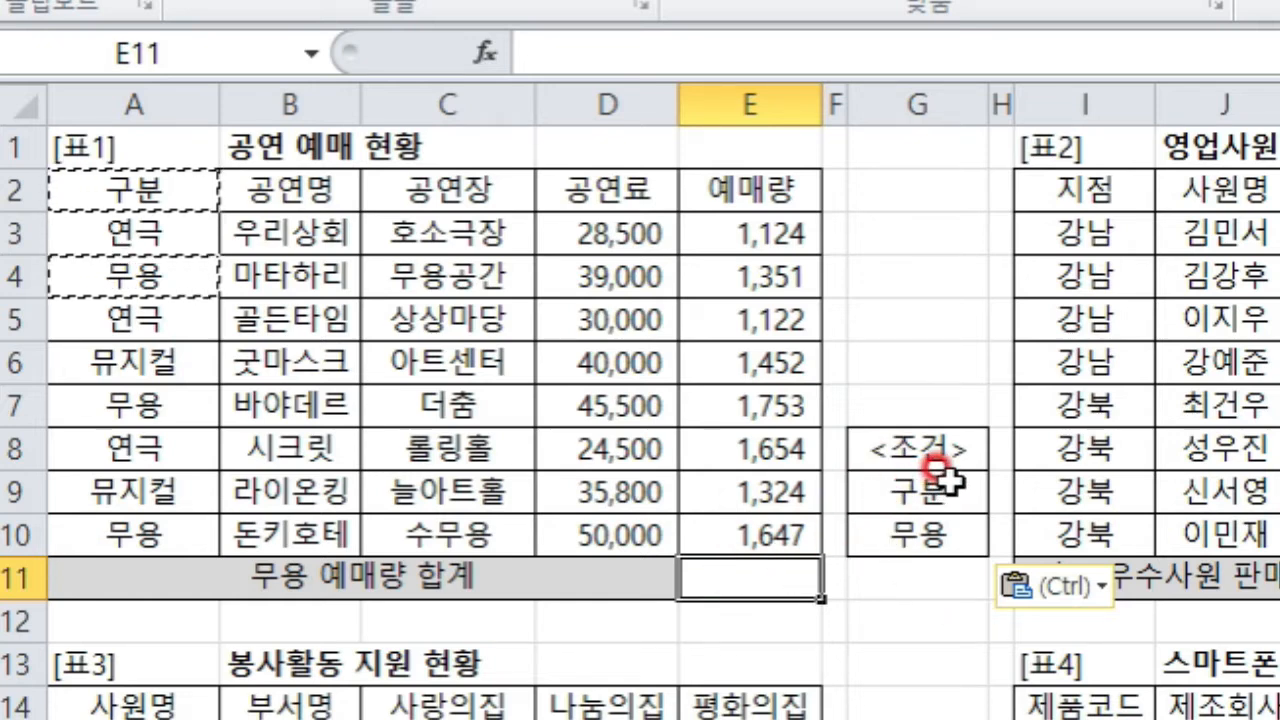
left_click_drag(934, 492, 920, 530)
left_click(728, 575)
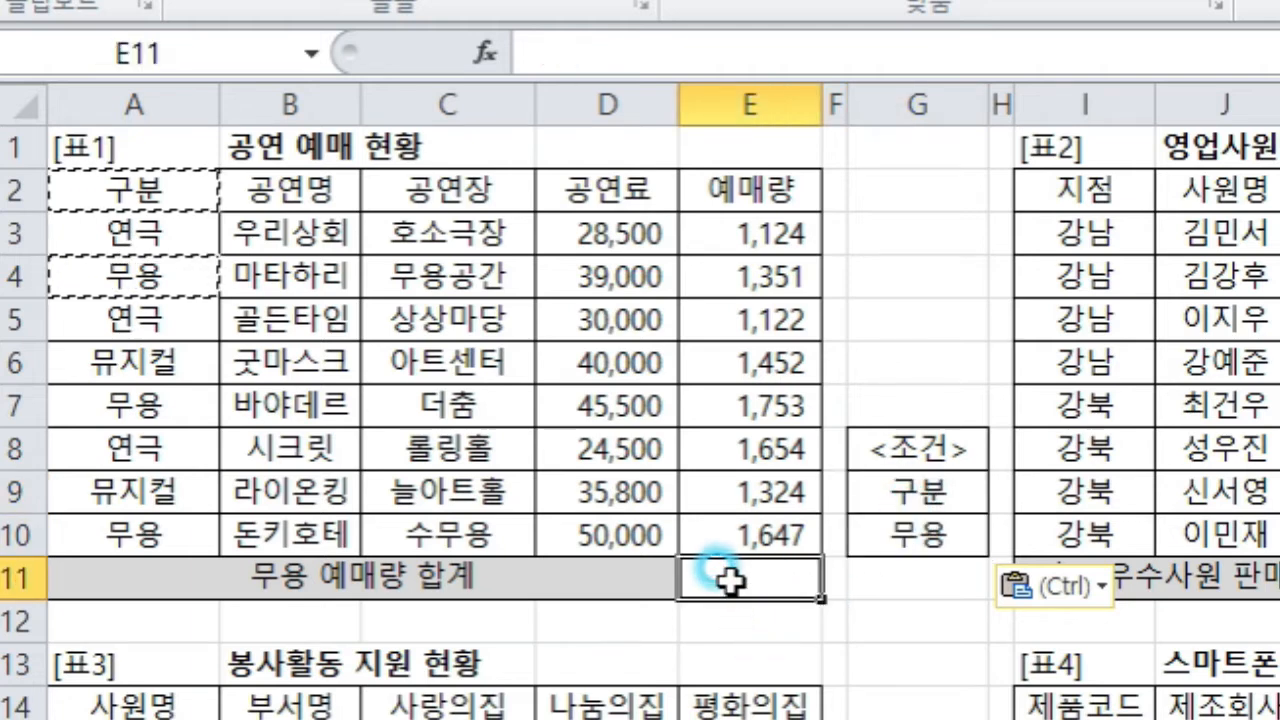
type("=")
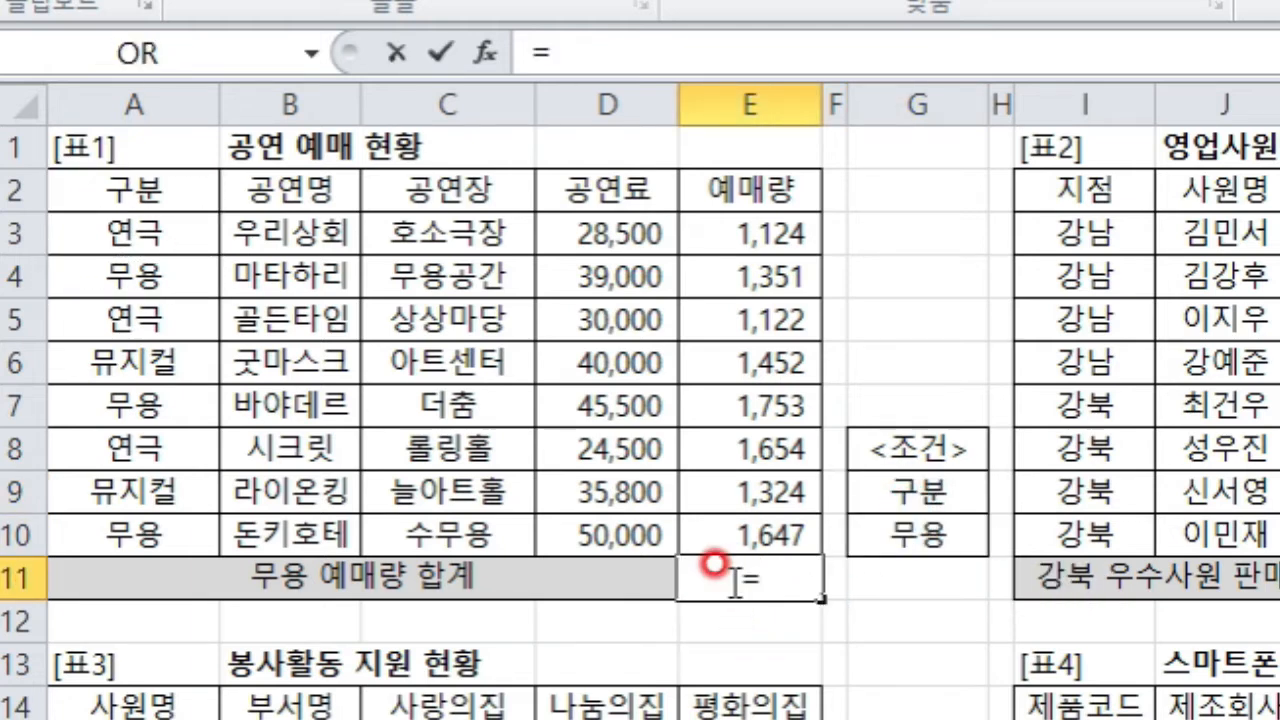
type("ds")
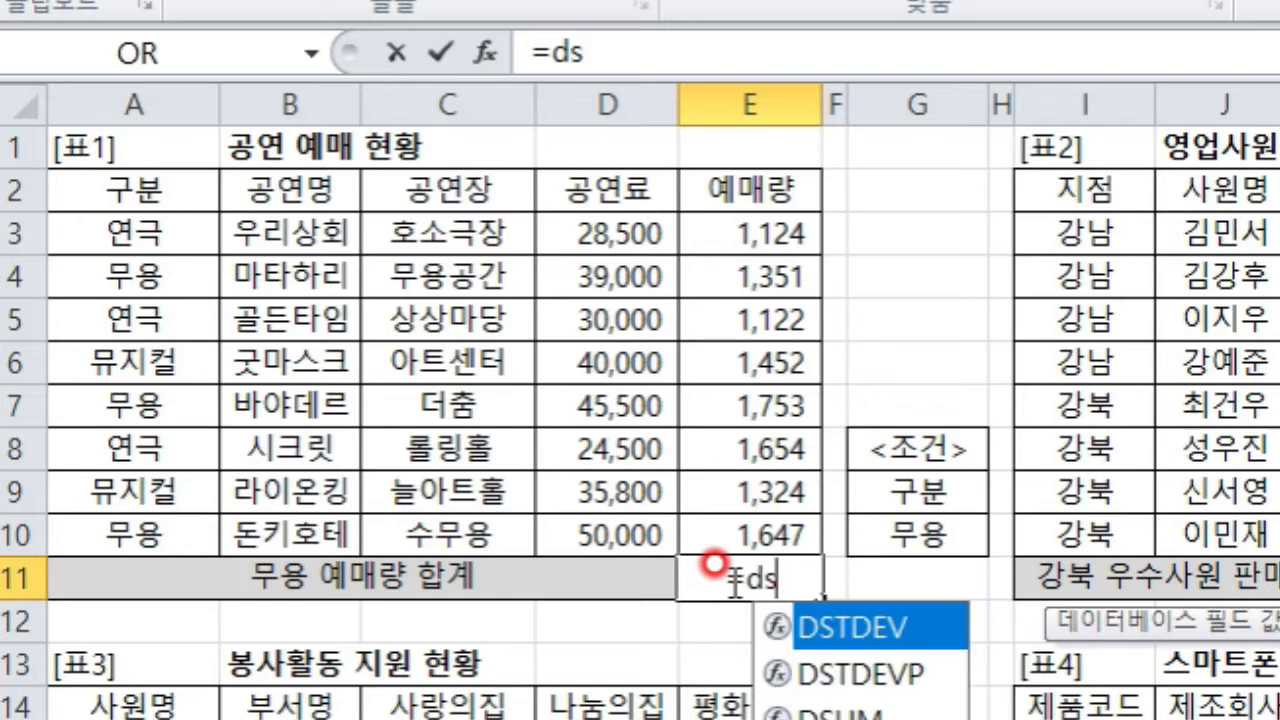
type("um")
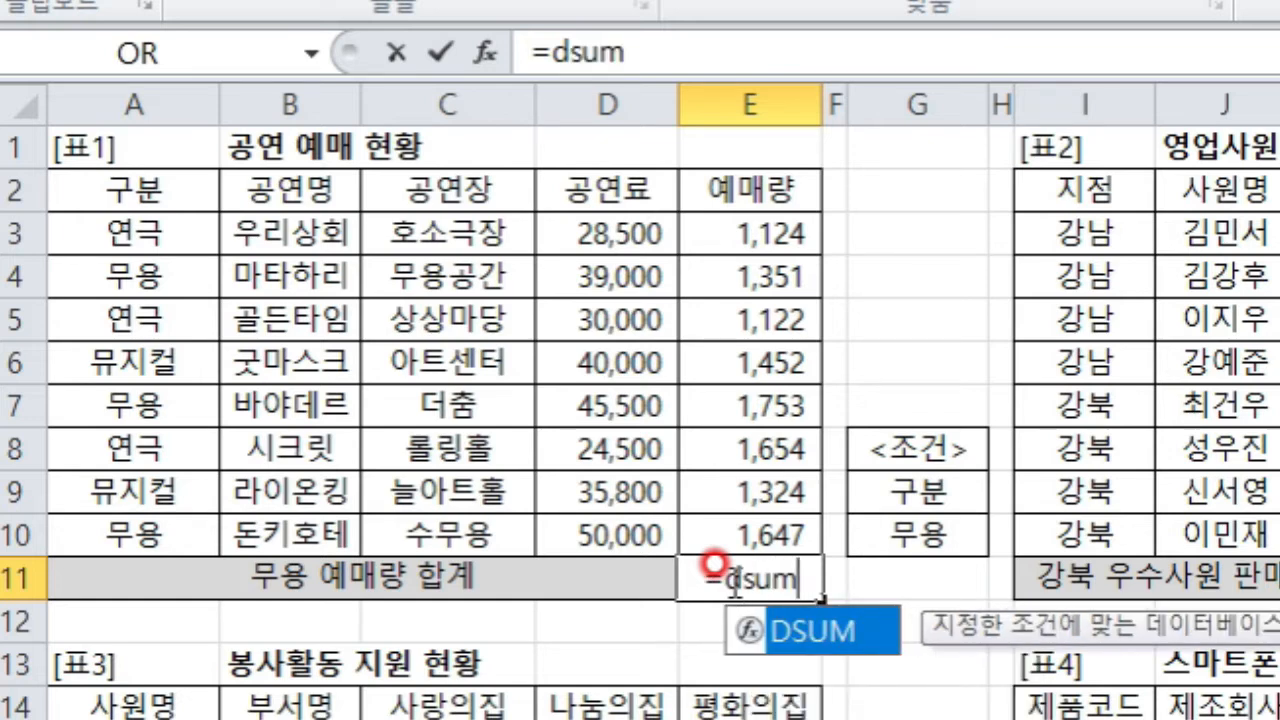
key("Tab")
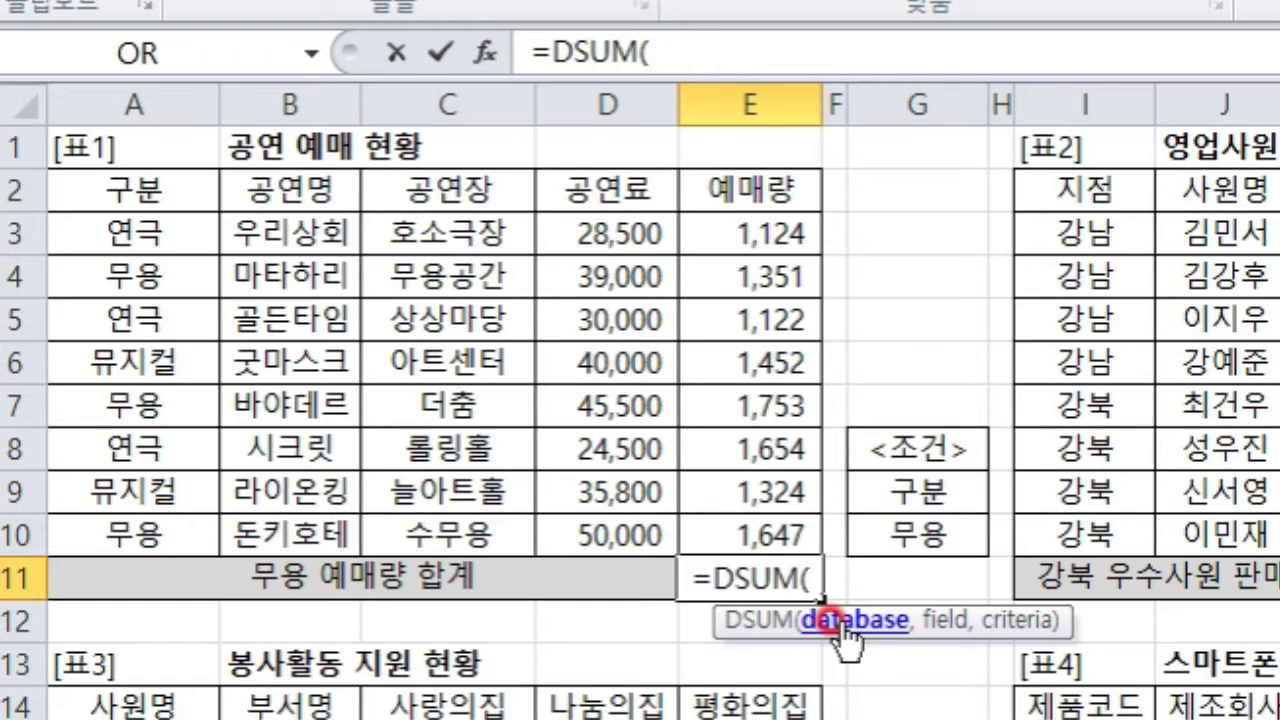
left_click_drag(149, 189, 706, 528)
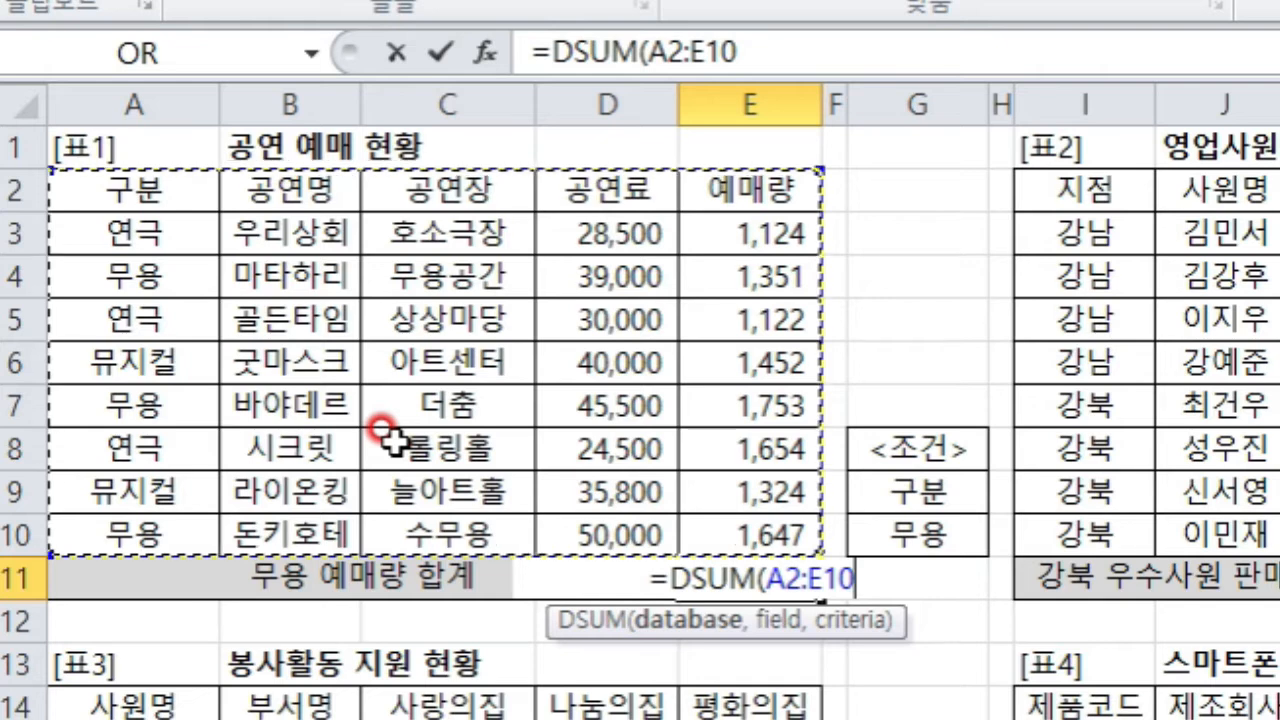
Set the DSUM field argument to the 예매량 header E2 and the criteria argument to G9:G10
type(",")
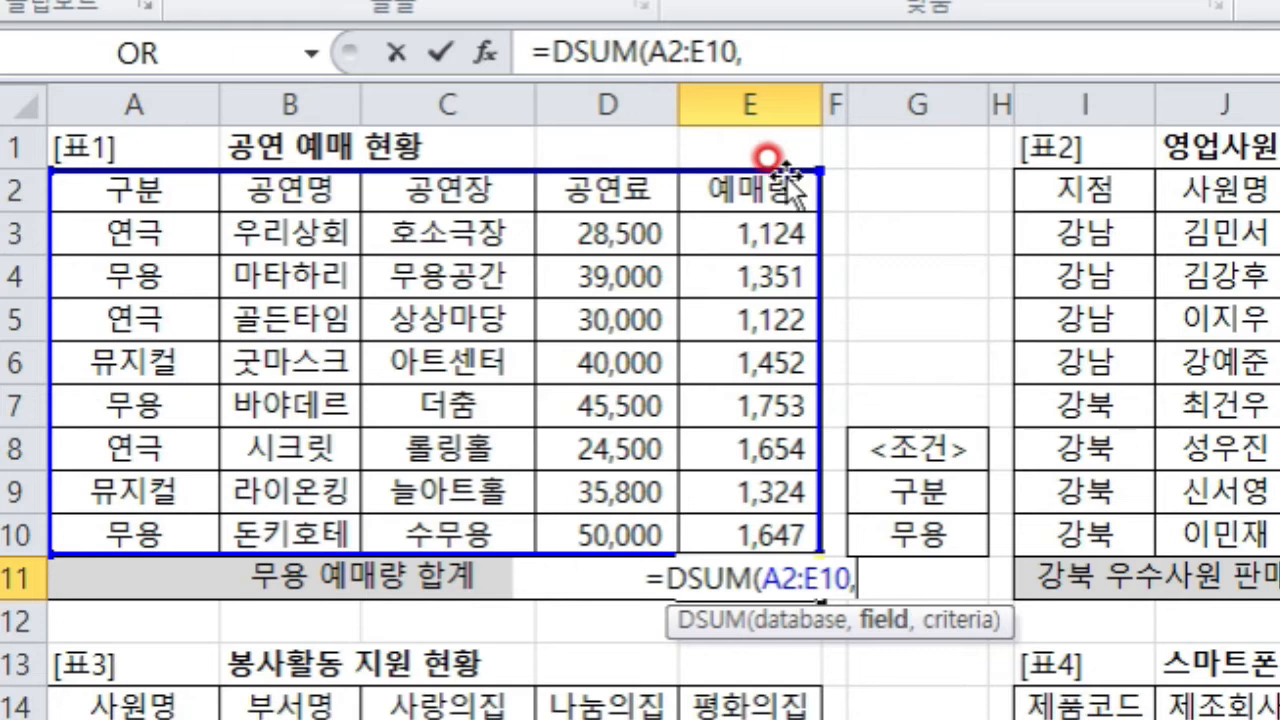
type("5")
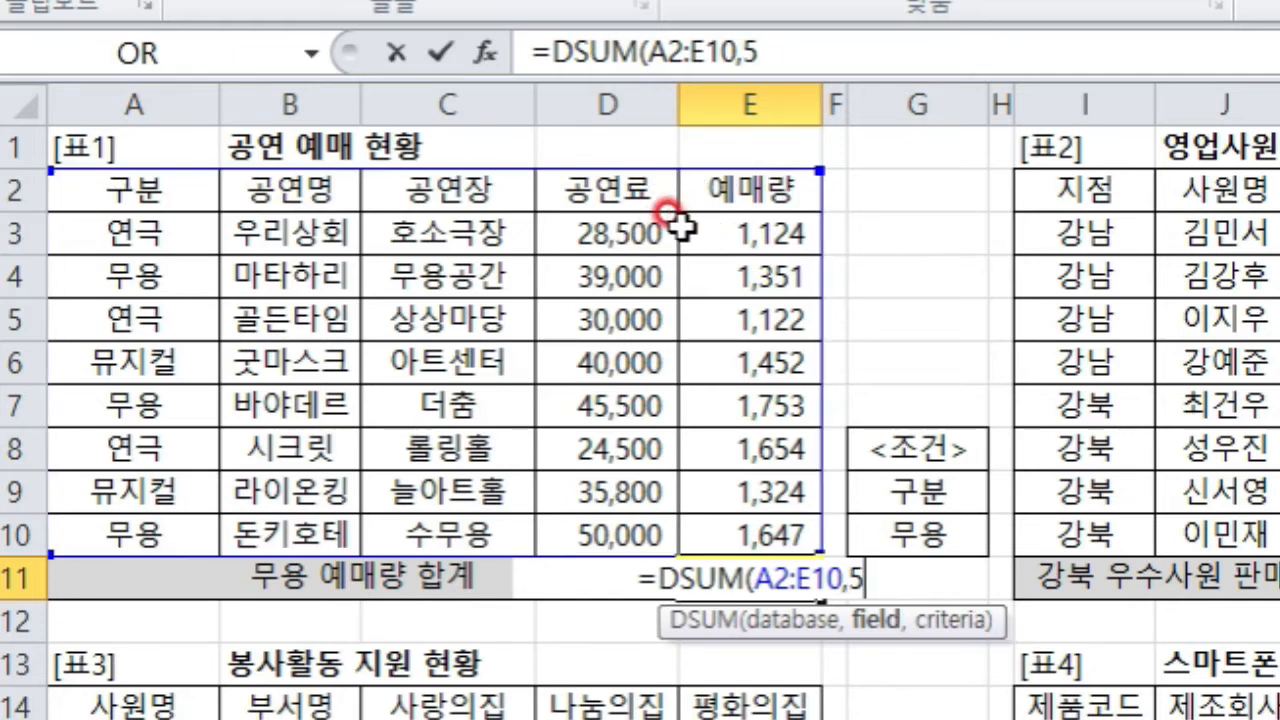
key("BackSpace")
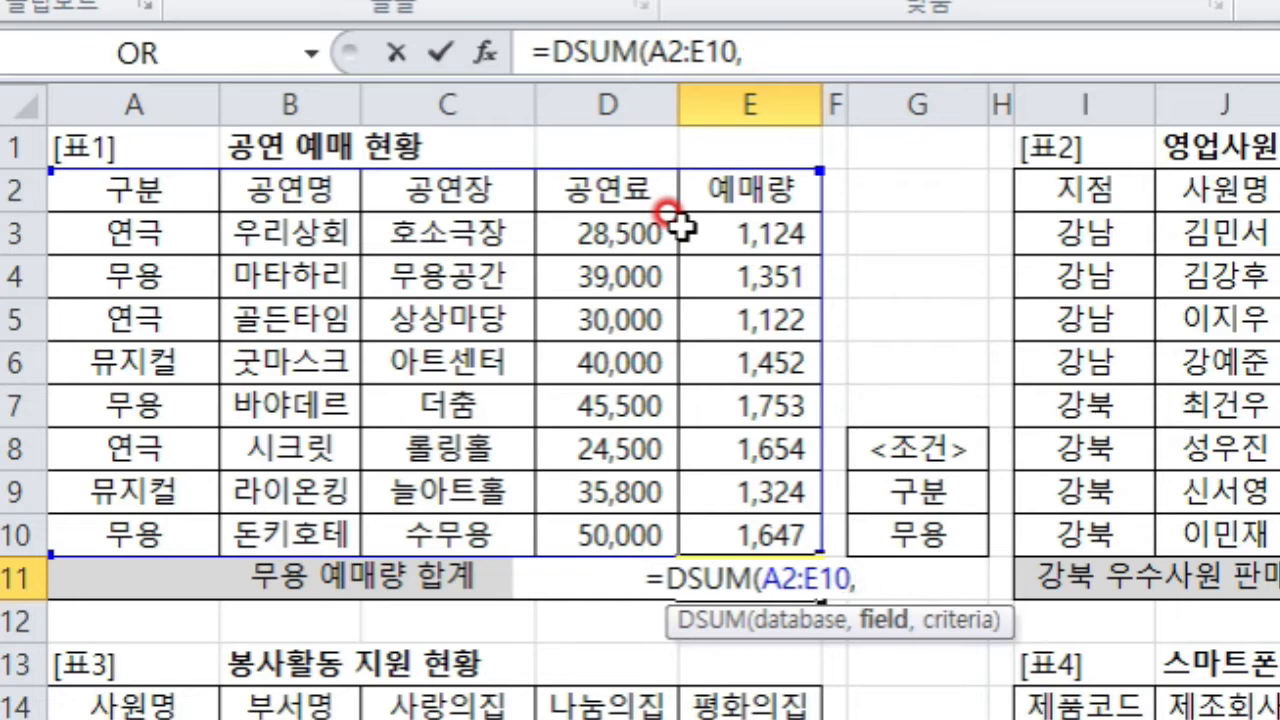
left_click(760, 188)
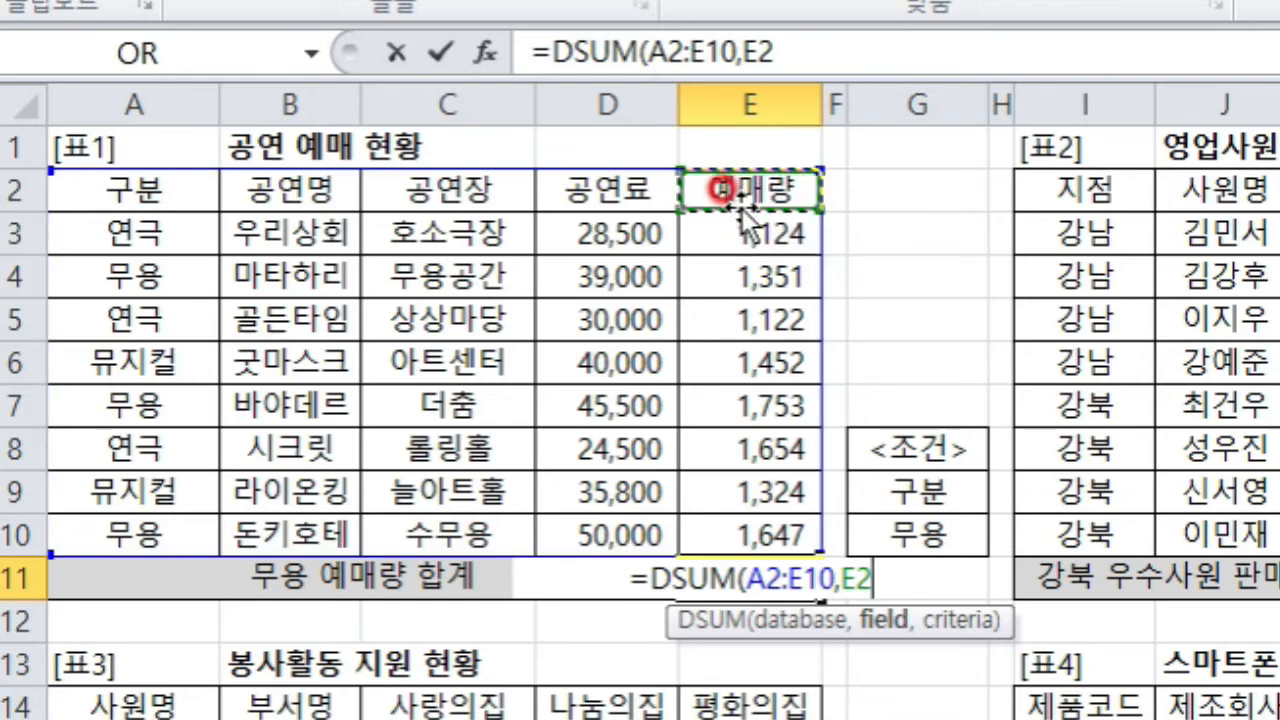
type(",")
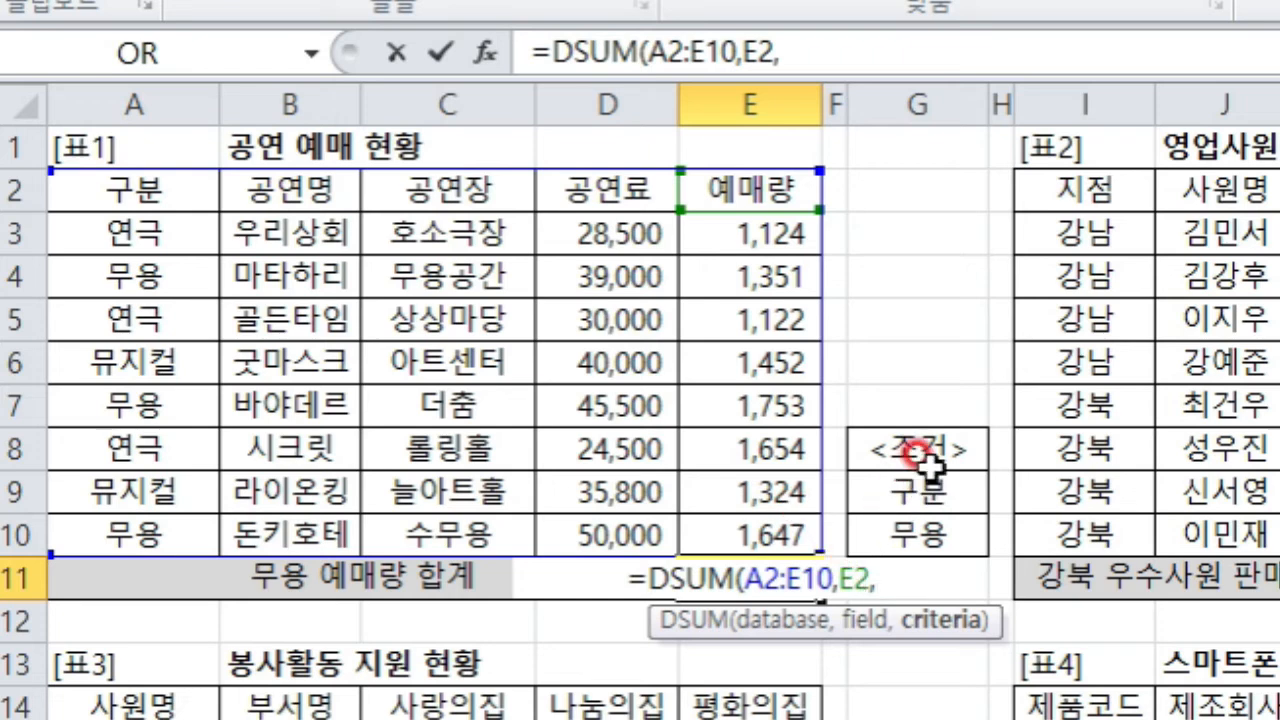
left_click_drag(938, 490, 930, 530)
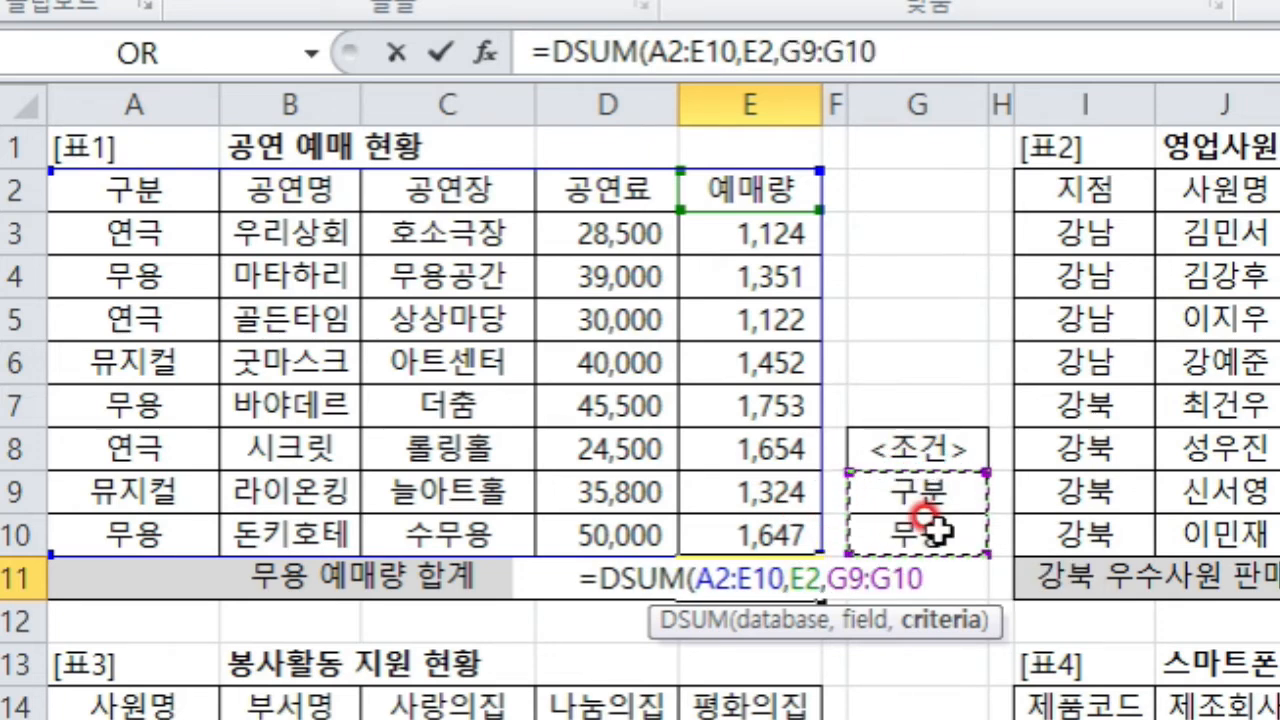
Close the DSUM function, append &"매" as a text suffix, and enter the formula in E11
type(")")
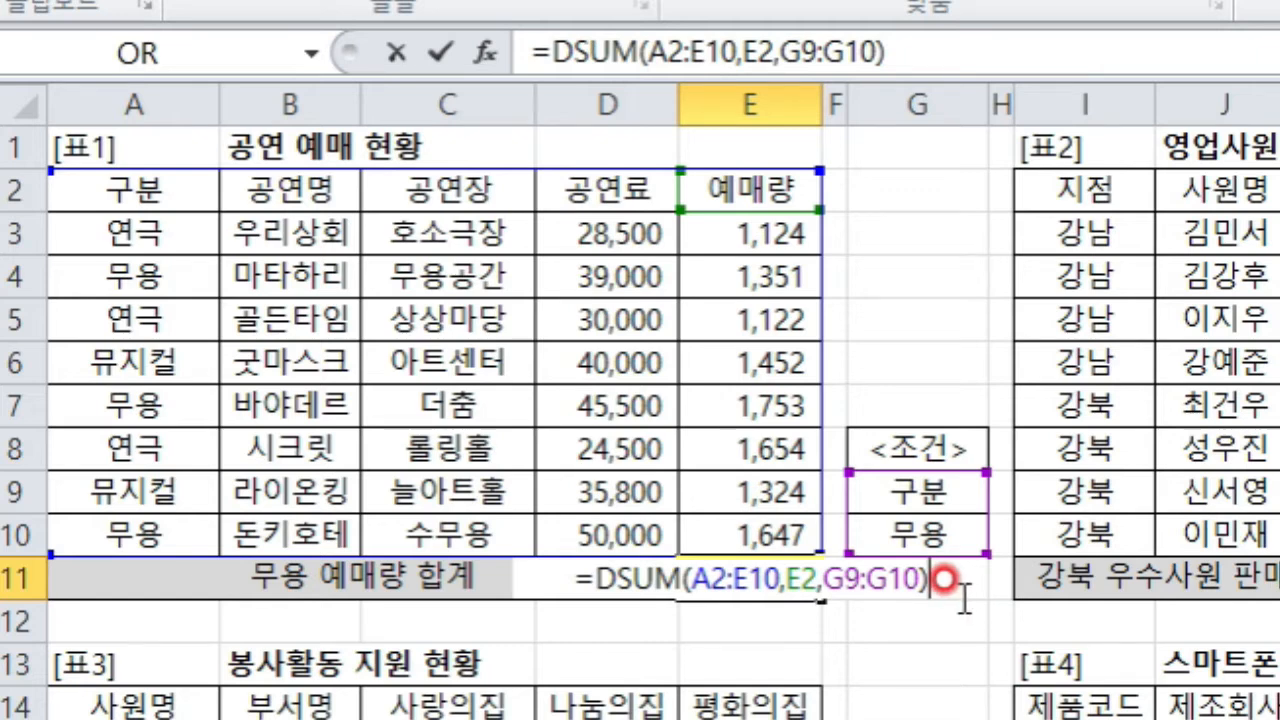
type("&")
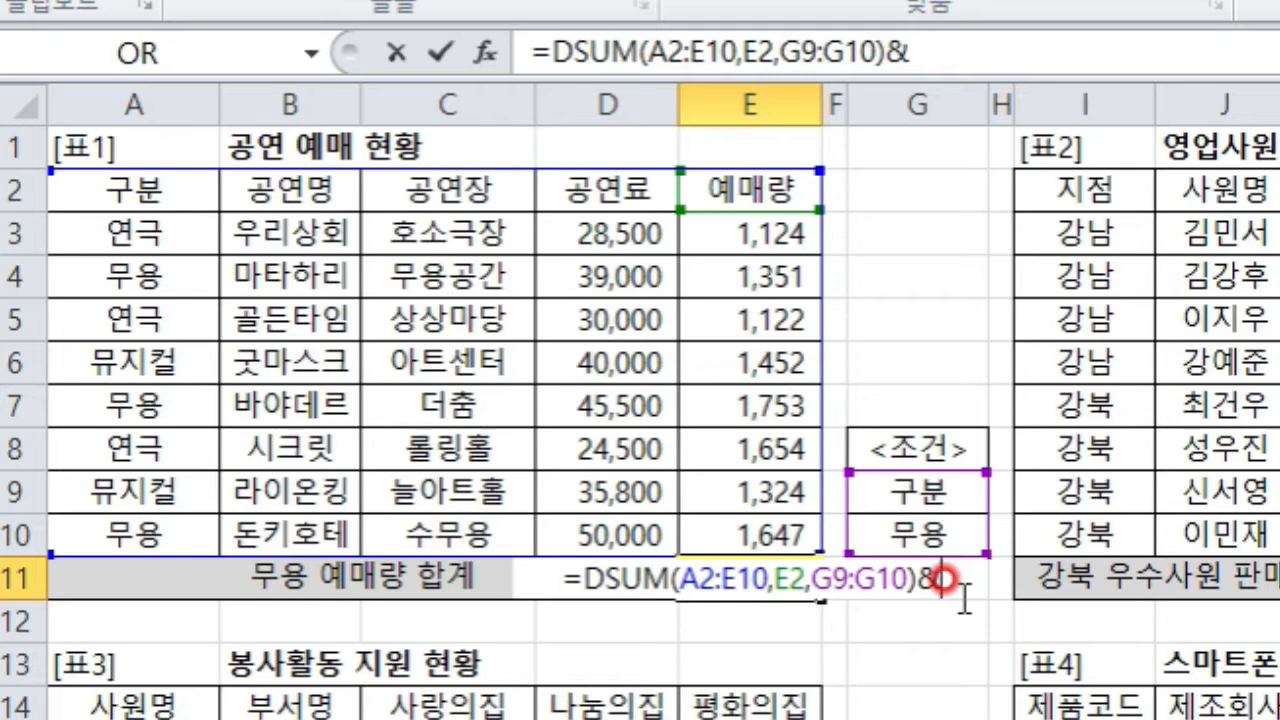
type("\"")
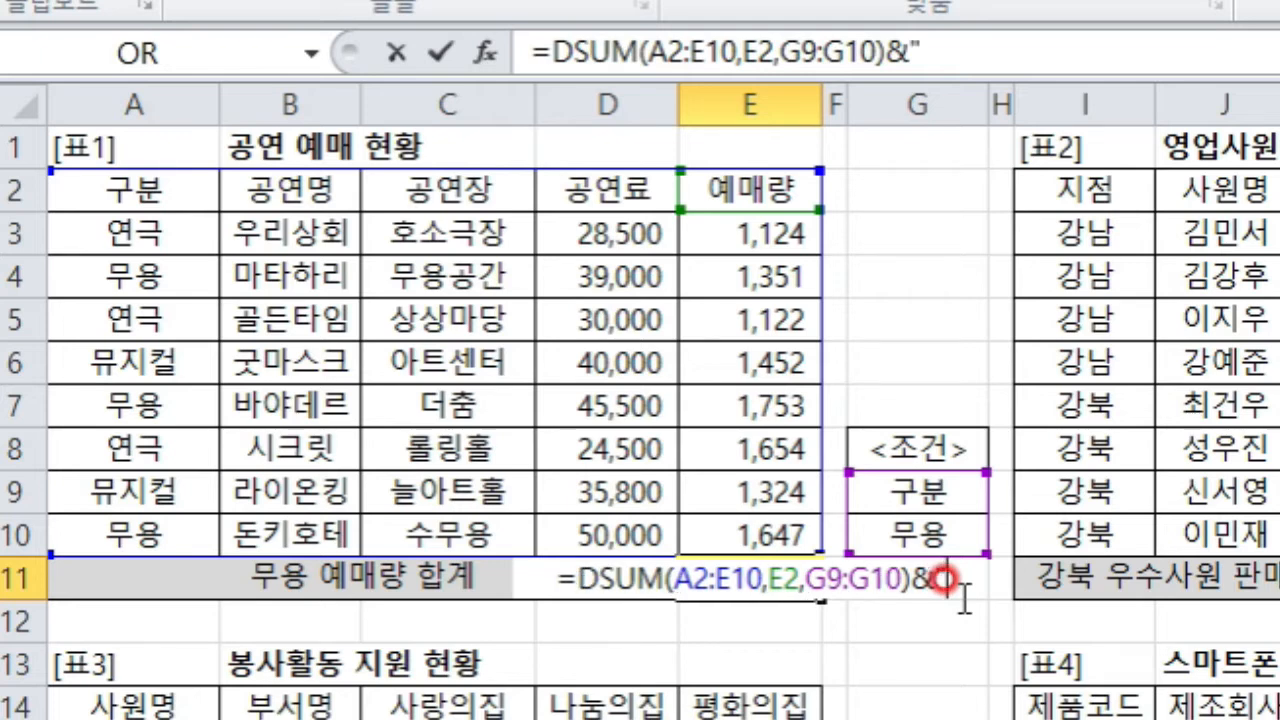
type("매")
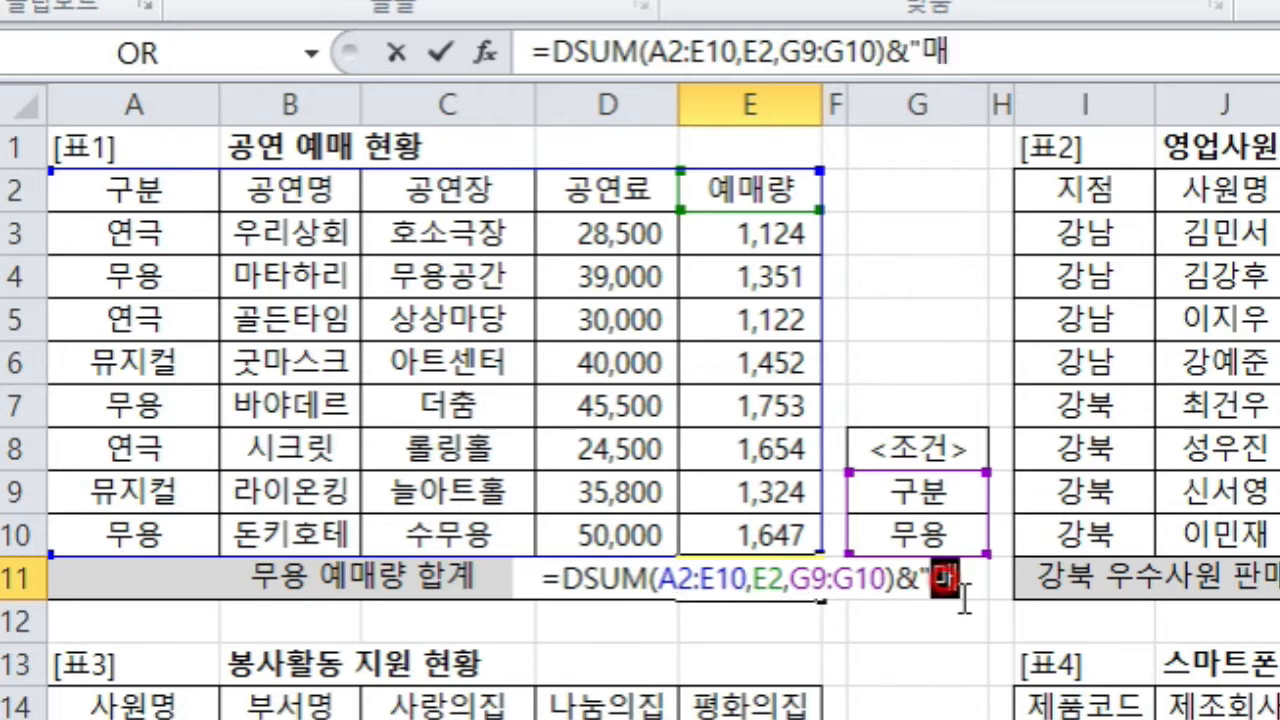
type("\"")
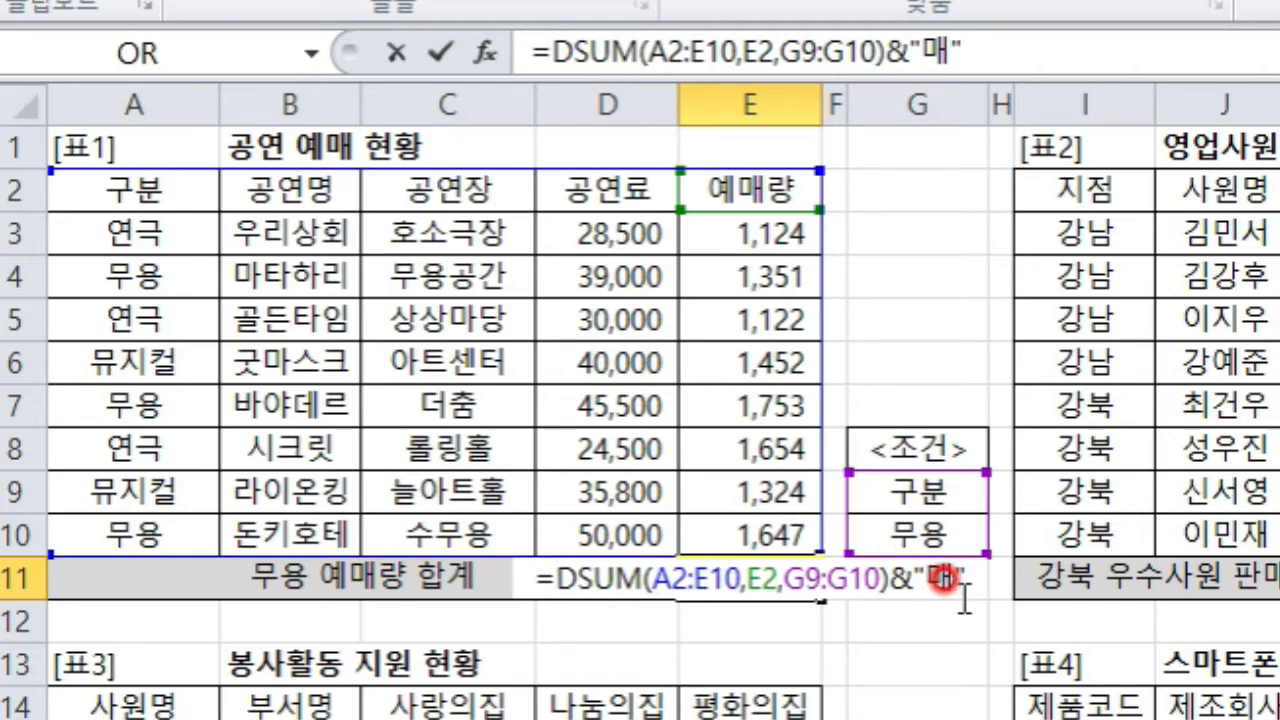
key("Return")
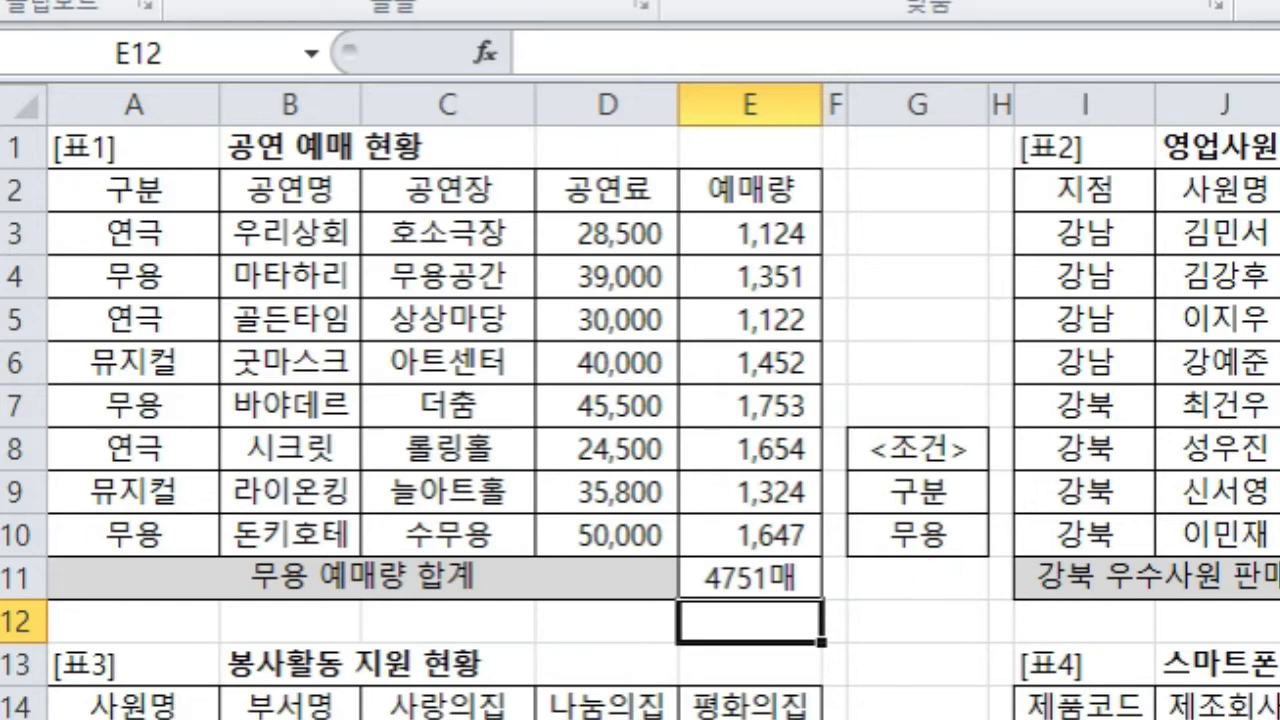
Switch to the textbook image in Photos and, in problem 2, underline and bracket the 지점 강북 and 판매량 700 이상 conditions, circling 면서
left_click(705, 702)
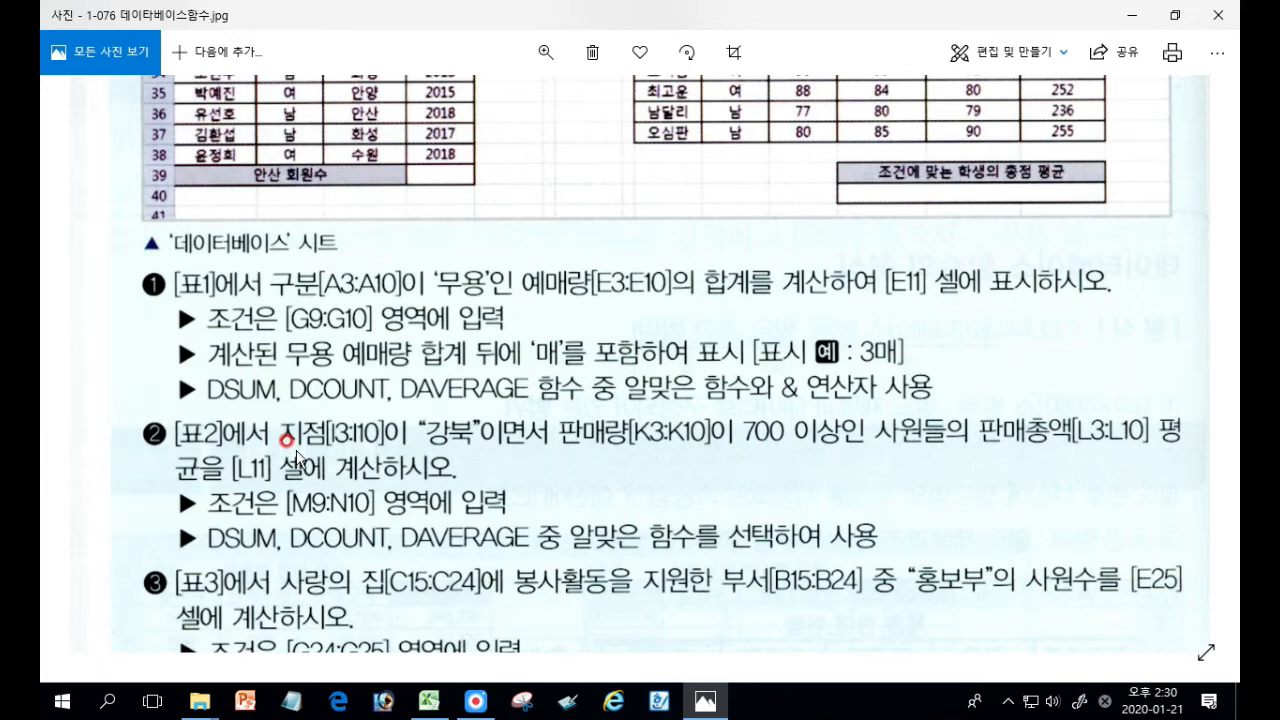
key("ctrl+2")
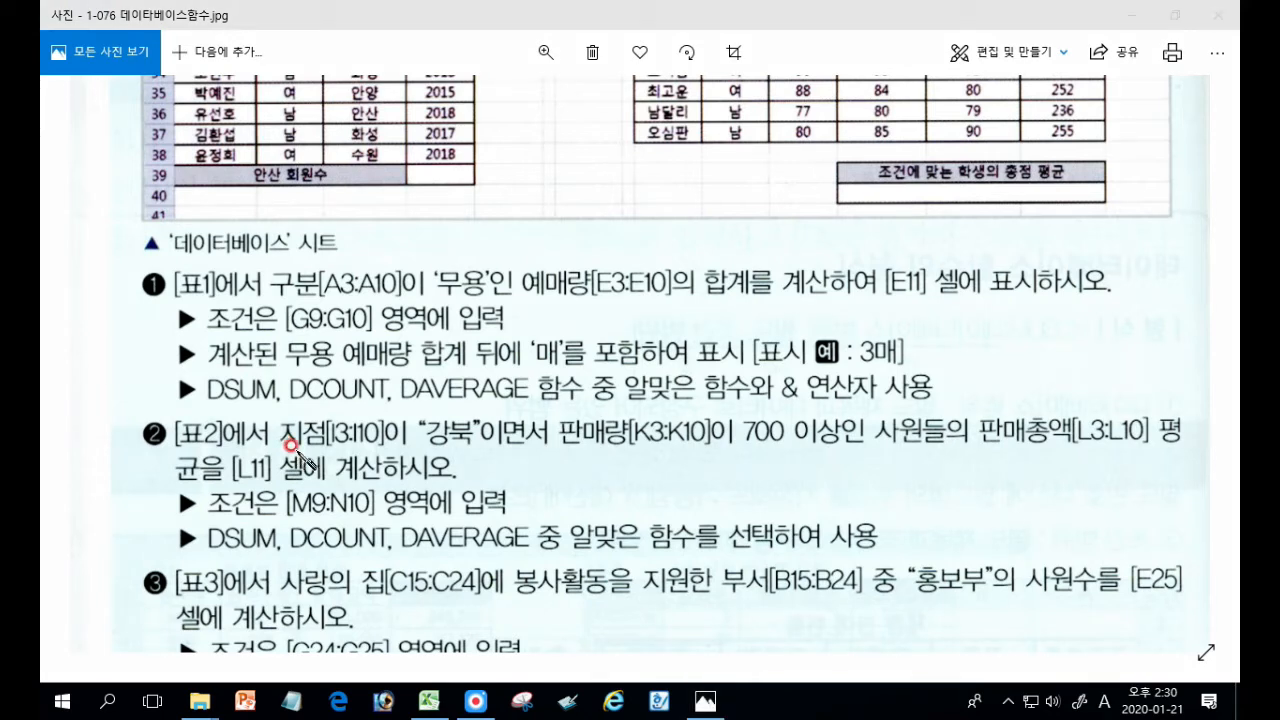
left_click_drag(281, 449, 478, 451)
left_click_drag(285, 411, 277, 455)
left_click_drag(459, 410, 466, 455)
mouse_move(510, 412)
left_mouse_down()
mouse_move(533, 448)
mouse_move(561, 452)
mouse_move(812, 449)
left_mouse_up()
left_click_drag(829, 405, 822, 444)
left_click_drag(530, 420, 518, 447)
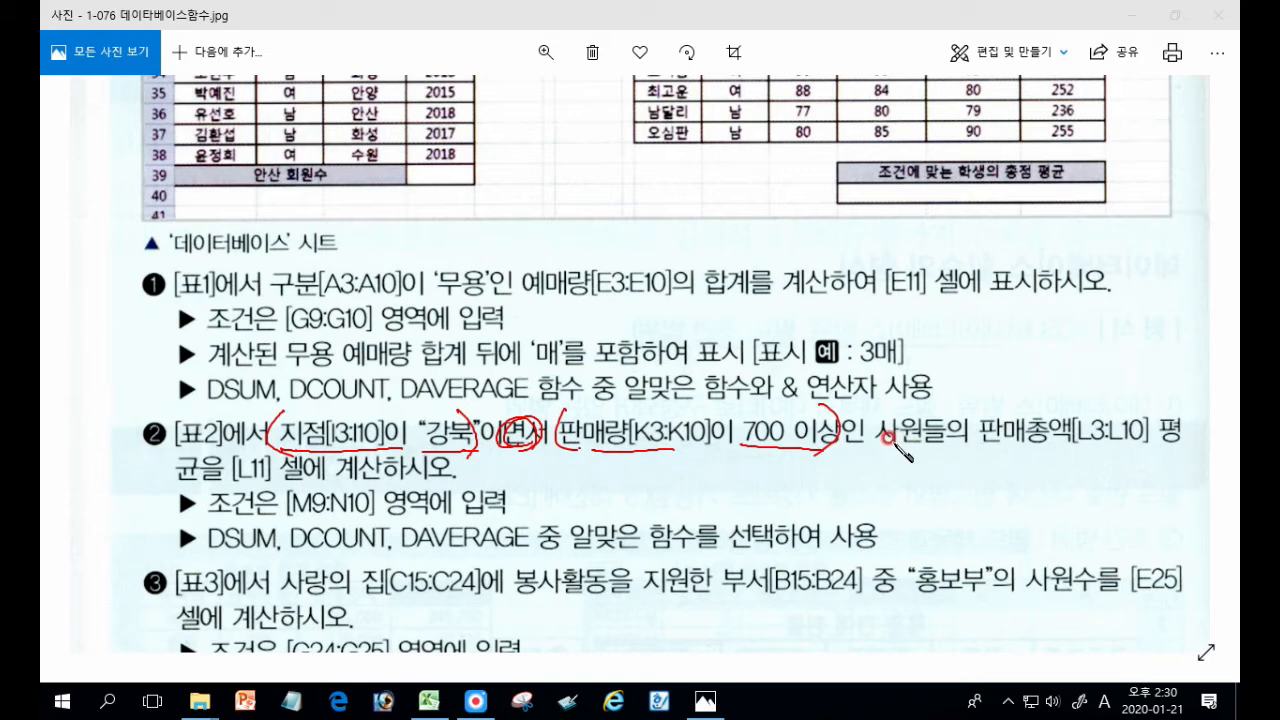
Underline 판매총액[L3:L10] 평균 in problem 2, handwrite 계산할필드 beneath 판매총액, and underline DAVERAGE in the function list
left_click_drag(978, 450, 1182, 448)
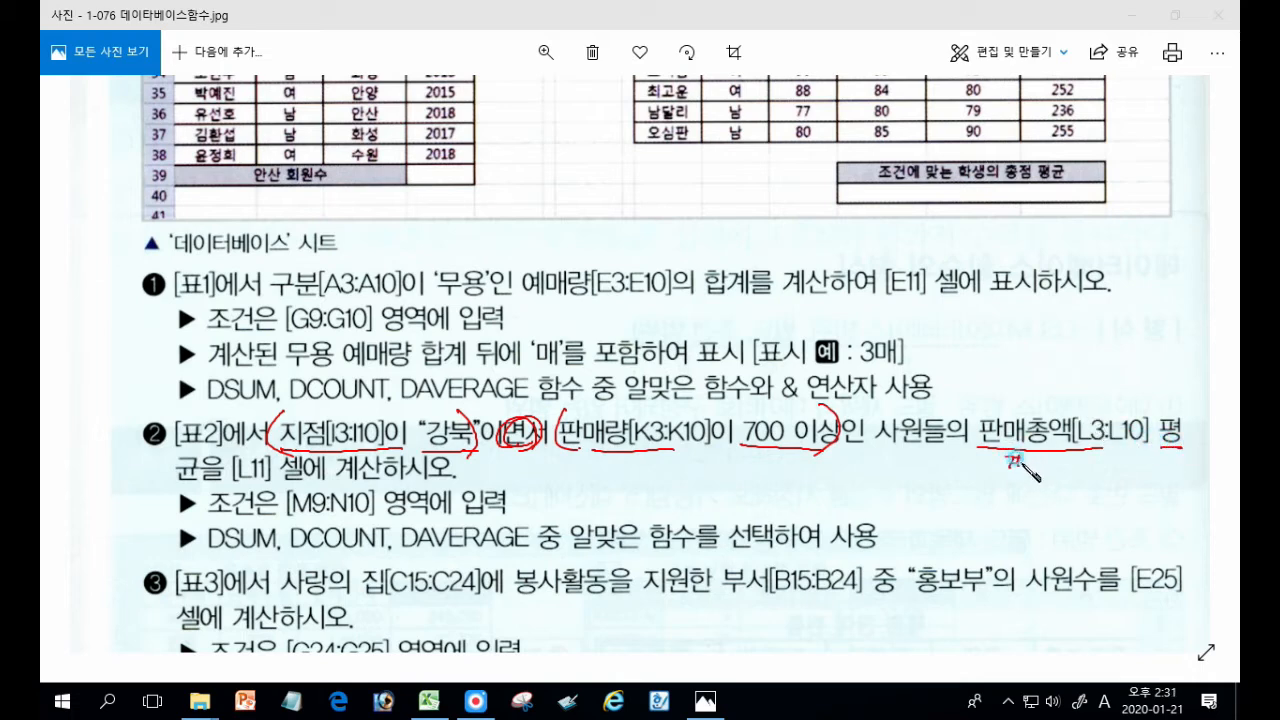
left_click_drag(1040, 455, 1074, 472)
left_click_drag(1081, 457, 1093, 468)
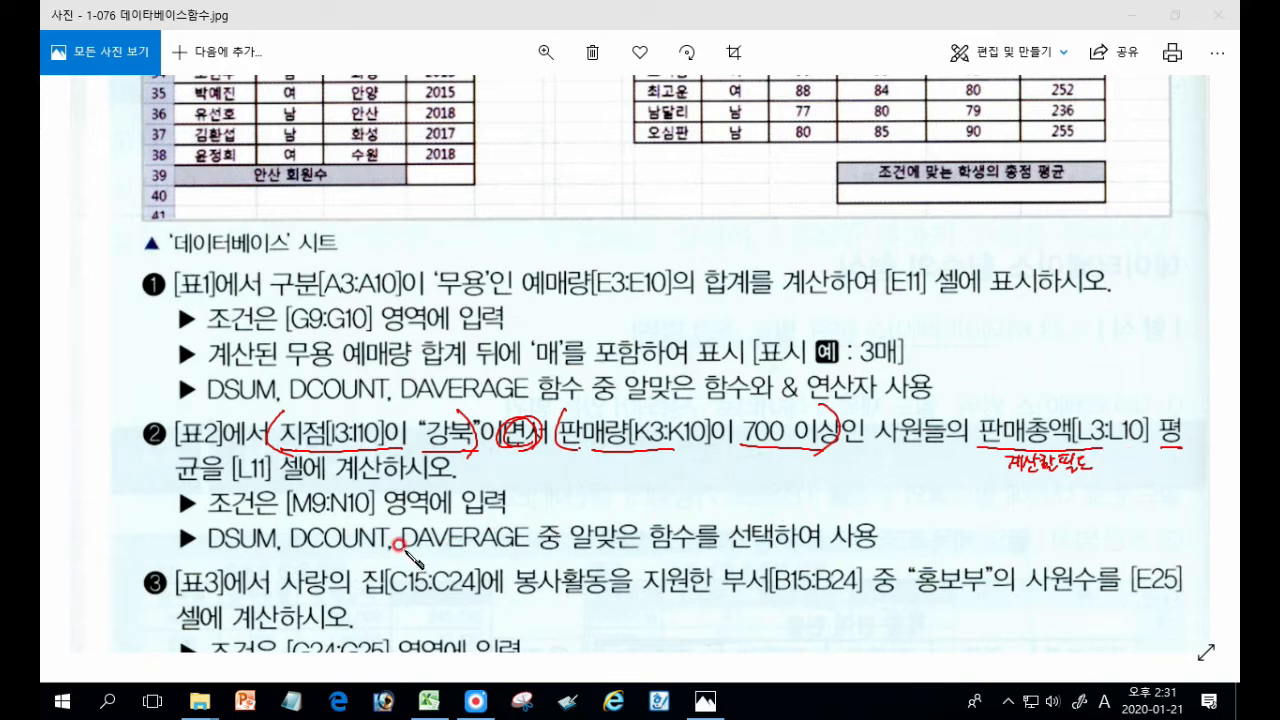
left_click_drag(397, 549, 502, 552)
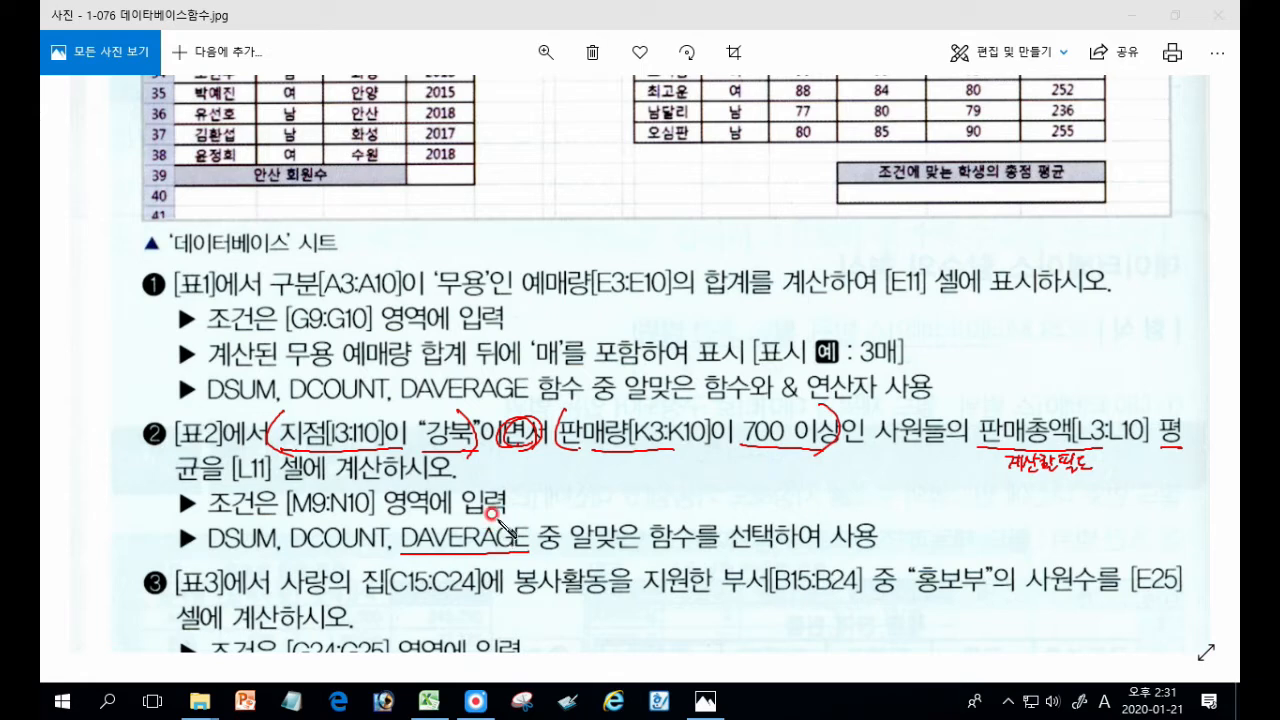
Underline the condition area [M9:N10] and handwrite a criteria table with 지점 over 강북 and 판매량 over >=700
left_click_drag(289, 515, 373, 517)
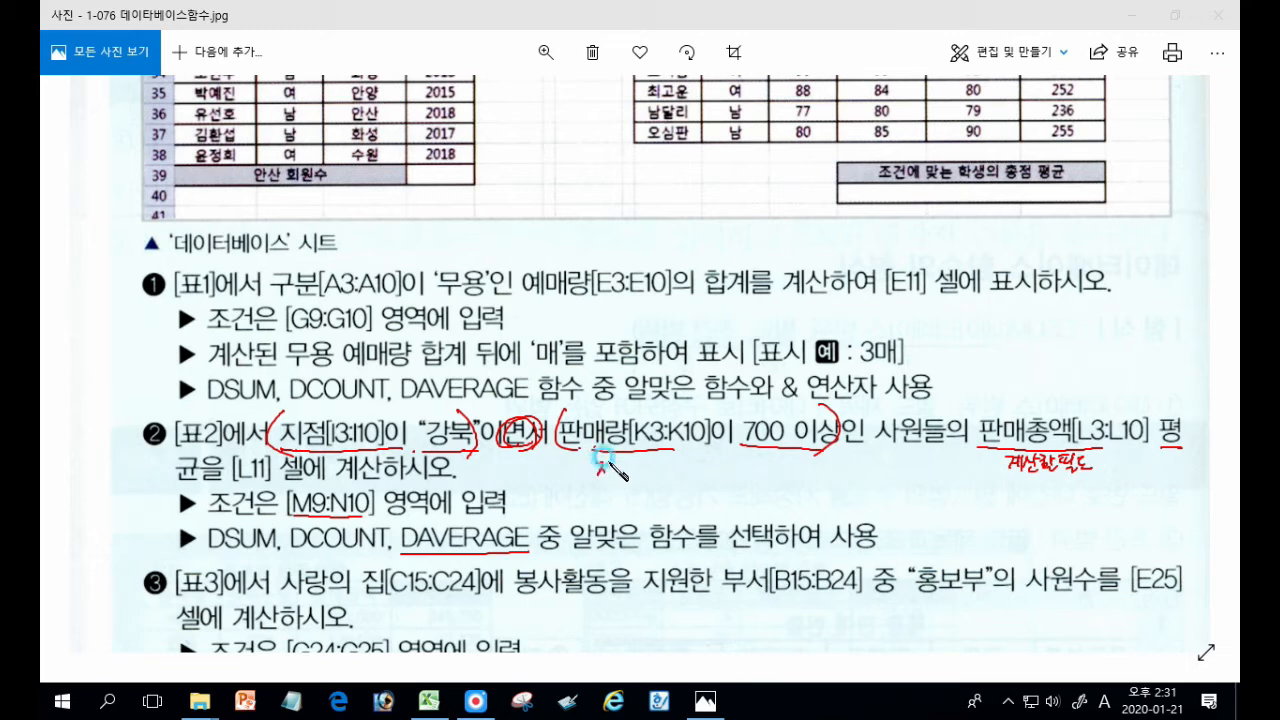
mouse_move(617, 468)
left_mouse_down()
mouse_move(632, 472)
mouse_move(597, 490)
mouse_move(653, 511)
mouse_move(743, 478)
left_mouse_up()
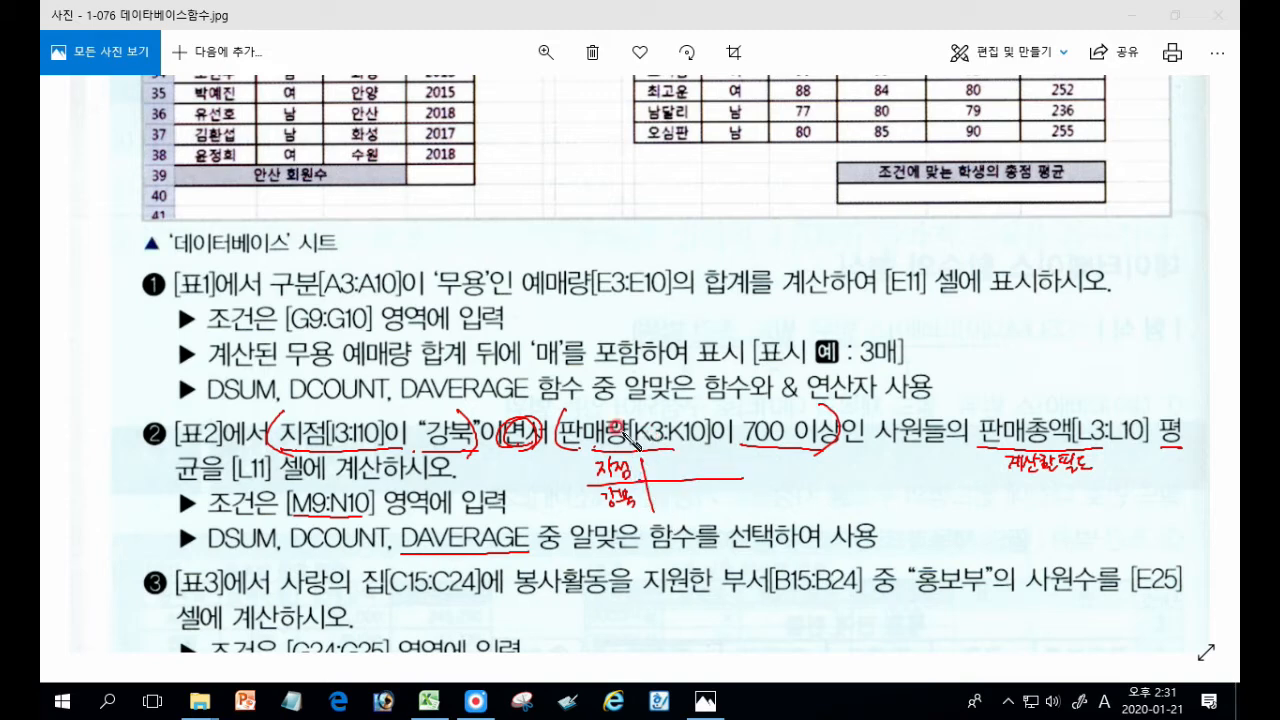
left_click_drag(645, 459, 650, 470)
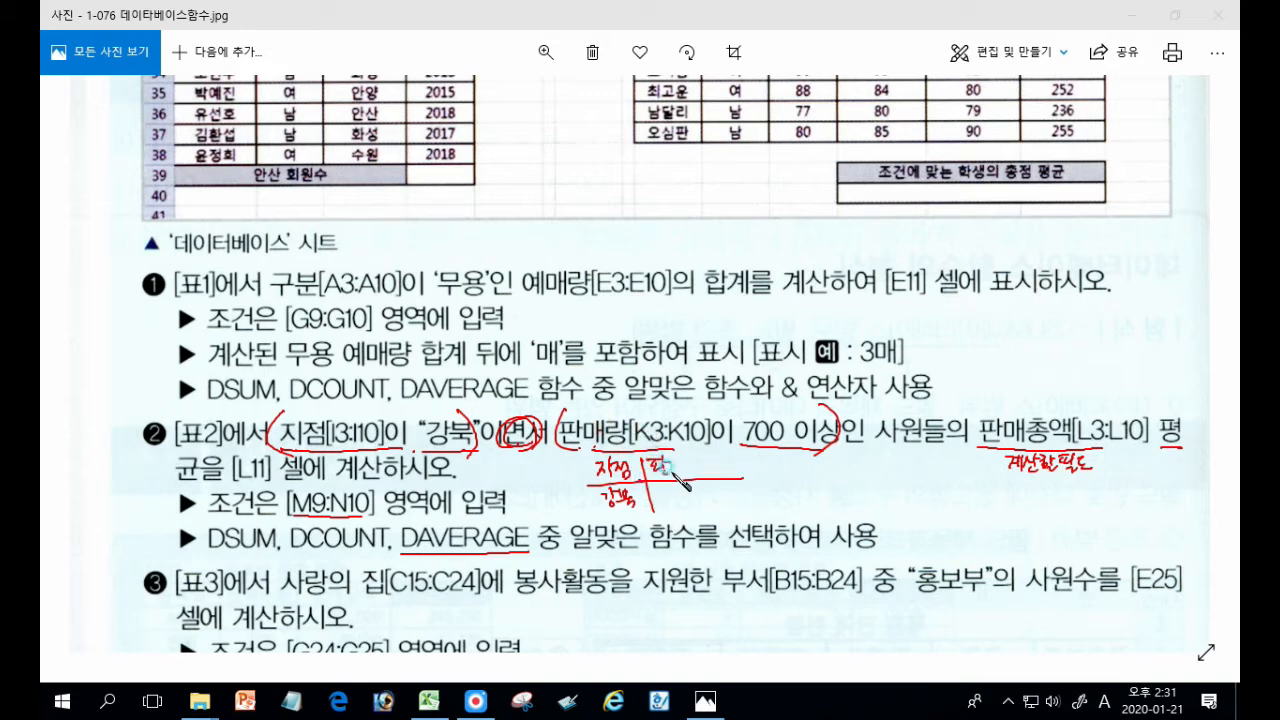
left_click_drag(697, 462, 699, 470)
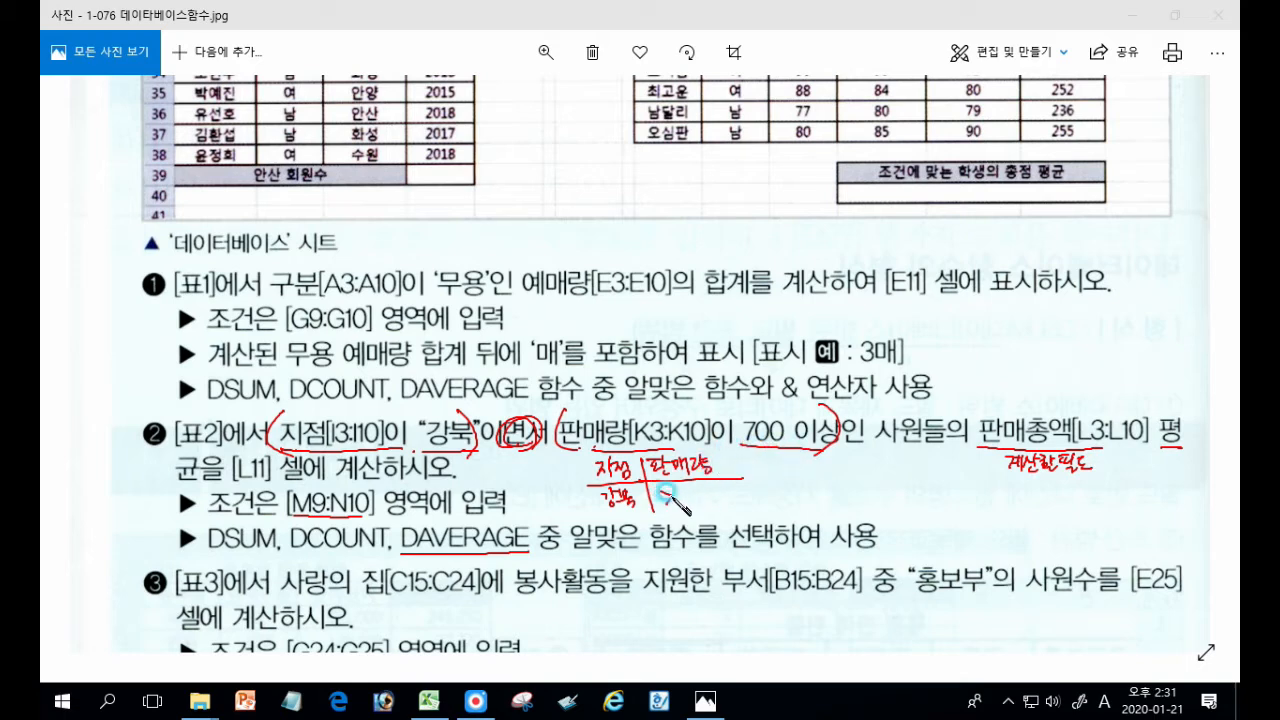
left_click_drag(700, 488, 725, 493)
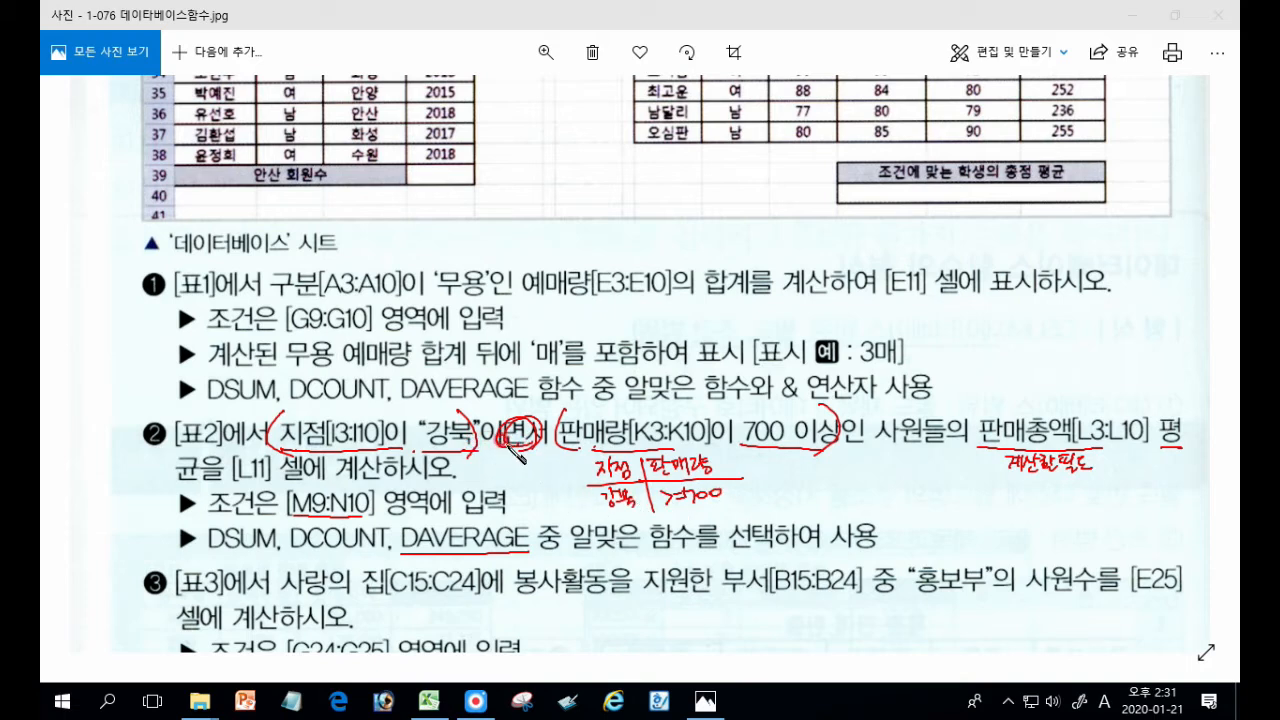
Finish marking the handwritten criteria table under problem 2, clear the ink, and switch to the Excel workbook
left_click_drag(598, 497, 602, 503)
left_click_drag(652, 480, 656, 512)
key("Escape")
left_click(428, 701)
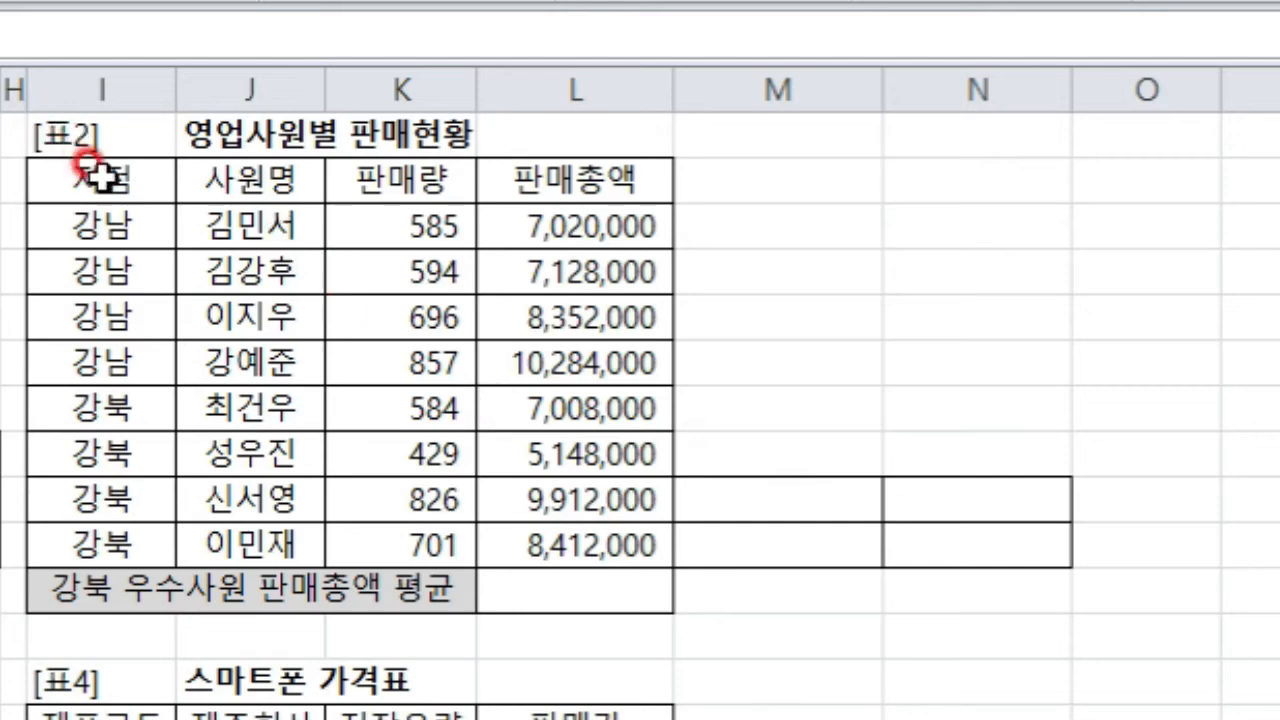
Copy the 지점 and 판매량 headers of 표2 into the criteria cells M9:N9
left_click(567, 212)
key("ctrl")
key("ctrl")
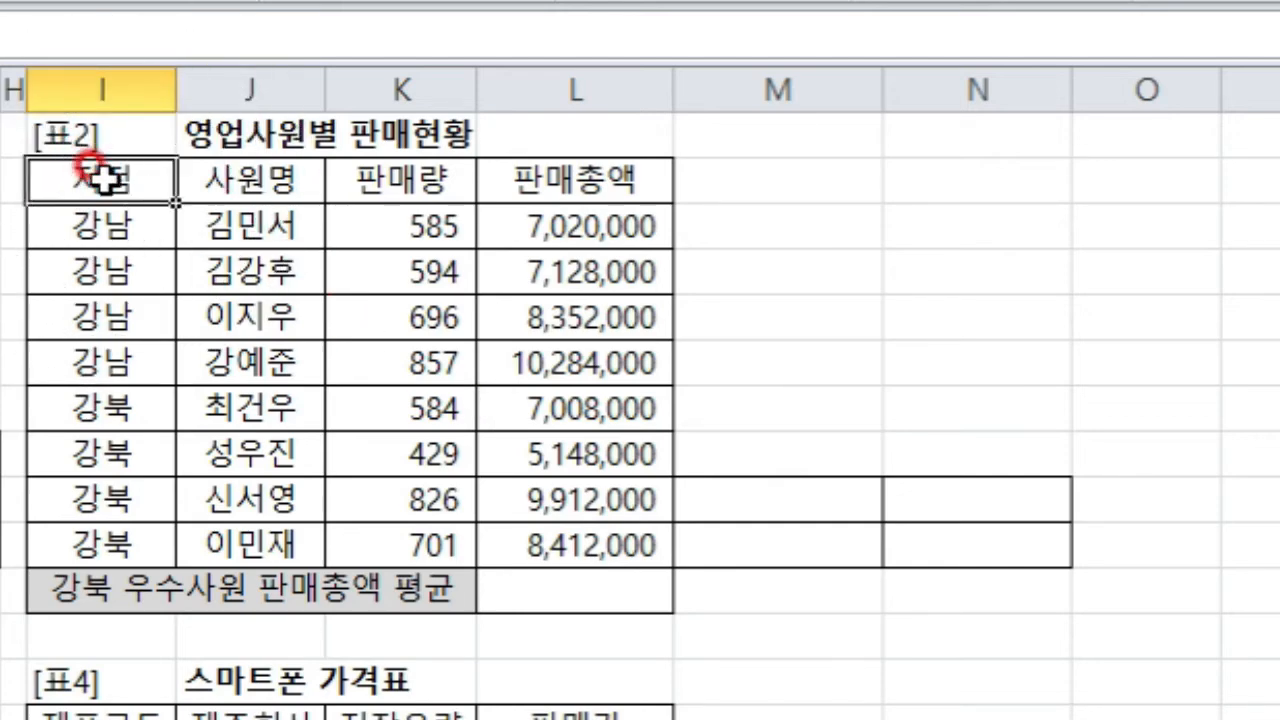
left_click(400, 180, "ctrl")
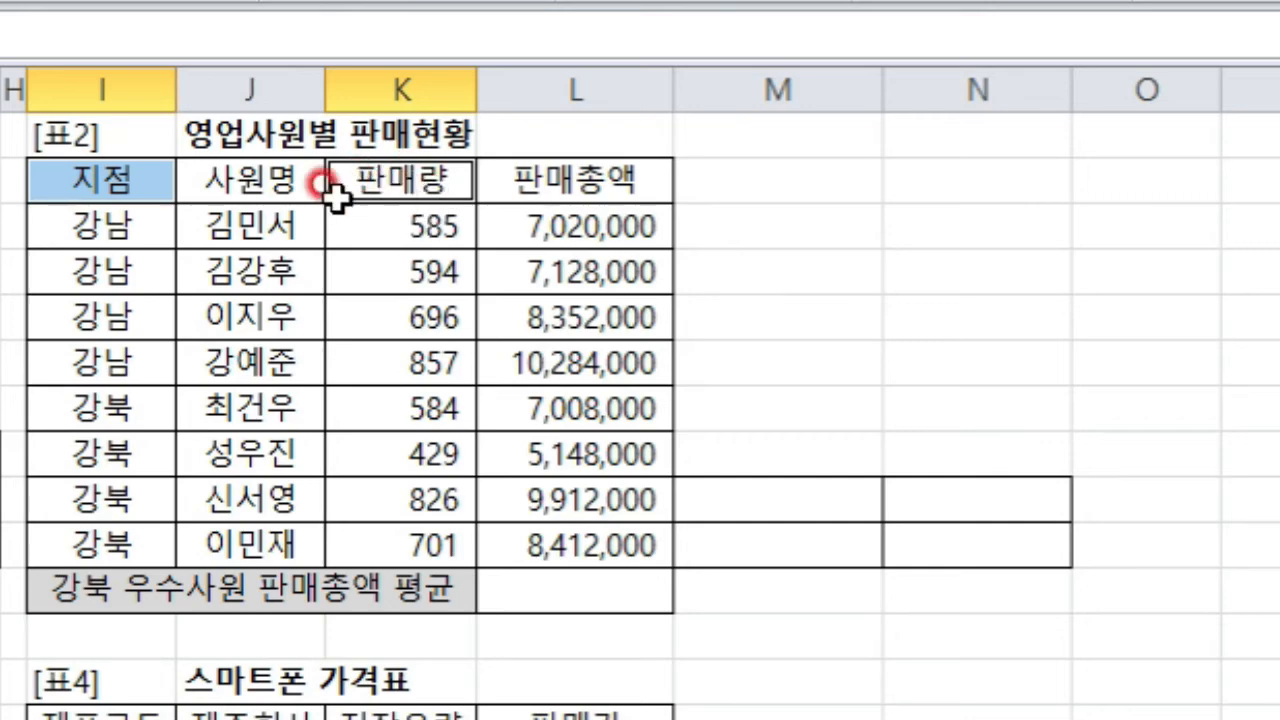
key("ctrl+c")
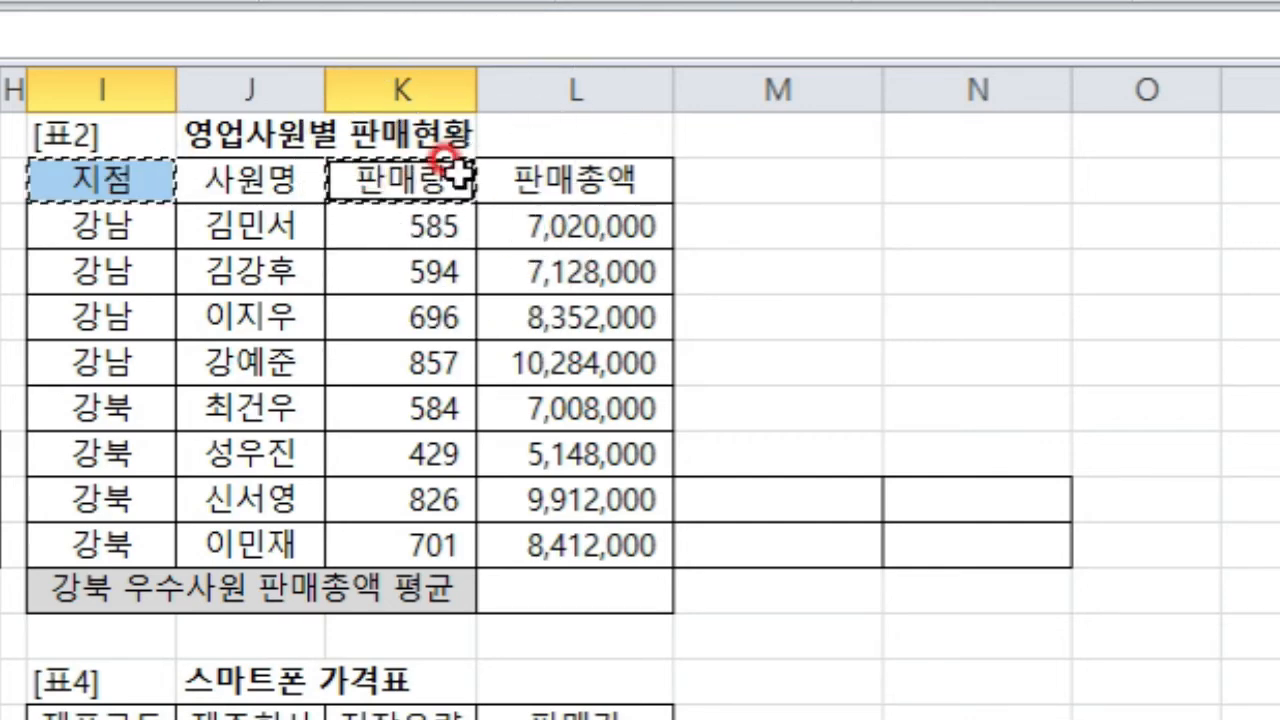
left_click(758, 497)
key("ctrl+v")
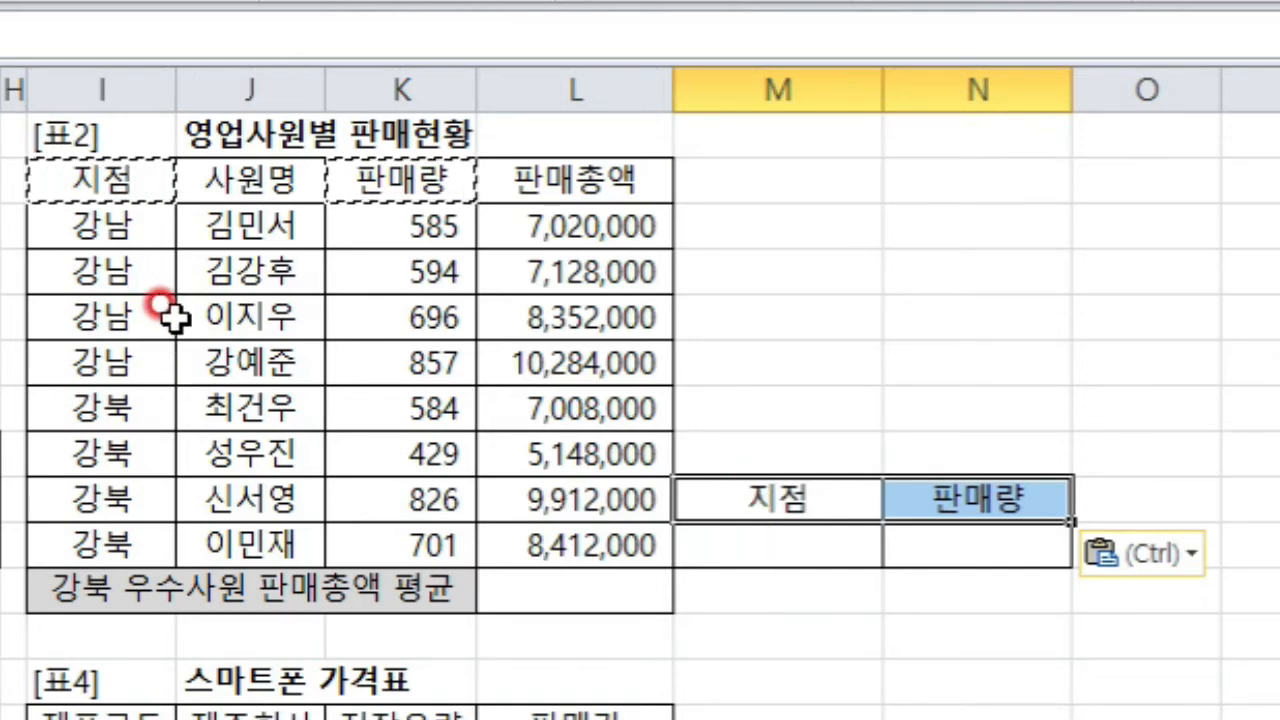
Fill in the criteria row by copying 강북 from 표2 into M10 and entering >=700 in N10
left_click(95, 405)
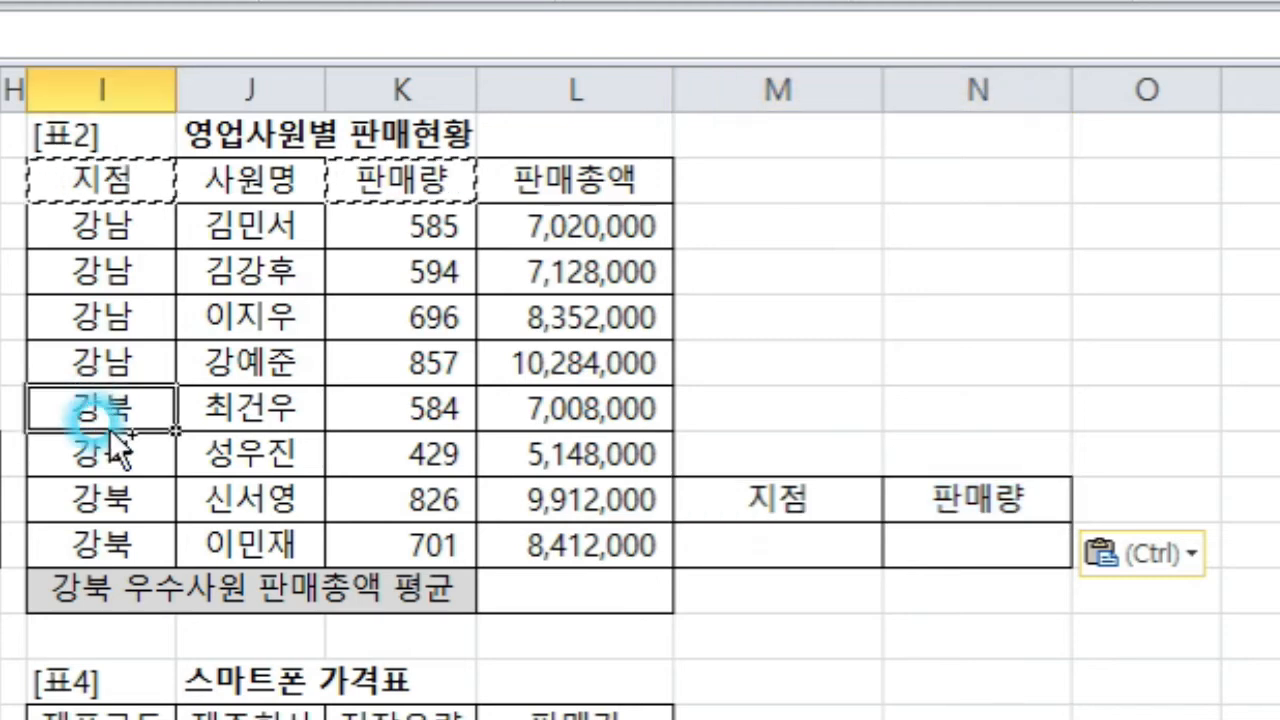
key("ctrl+c")
left_click(756, 531)
key("ctrl+v")
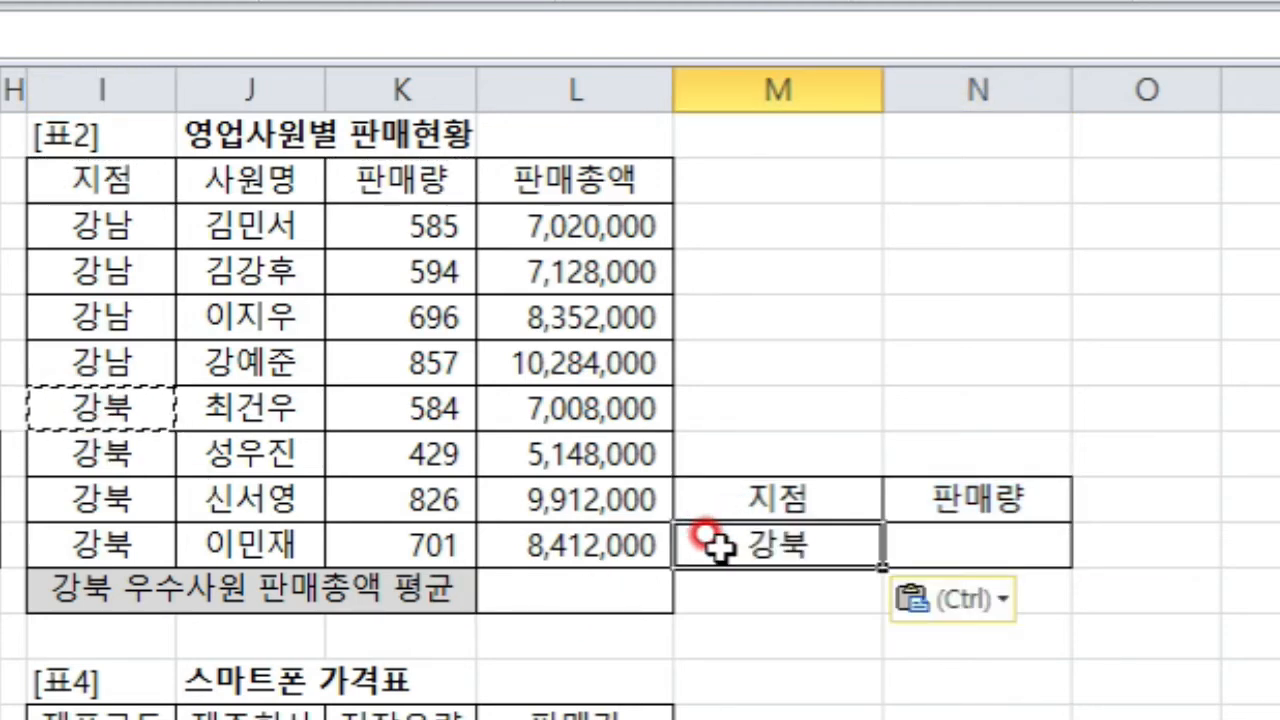
left_click(975, 542)
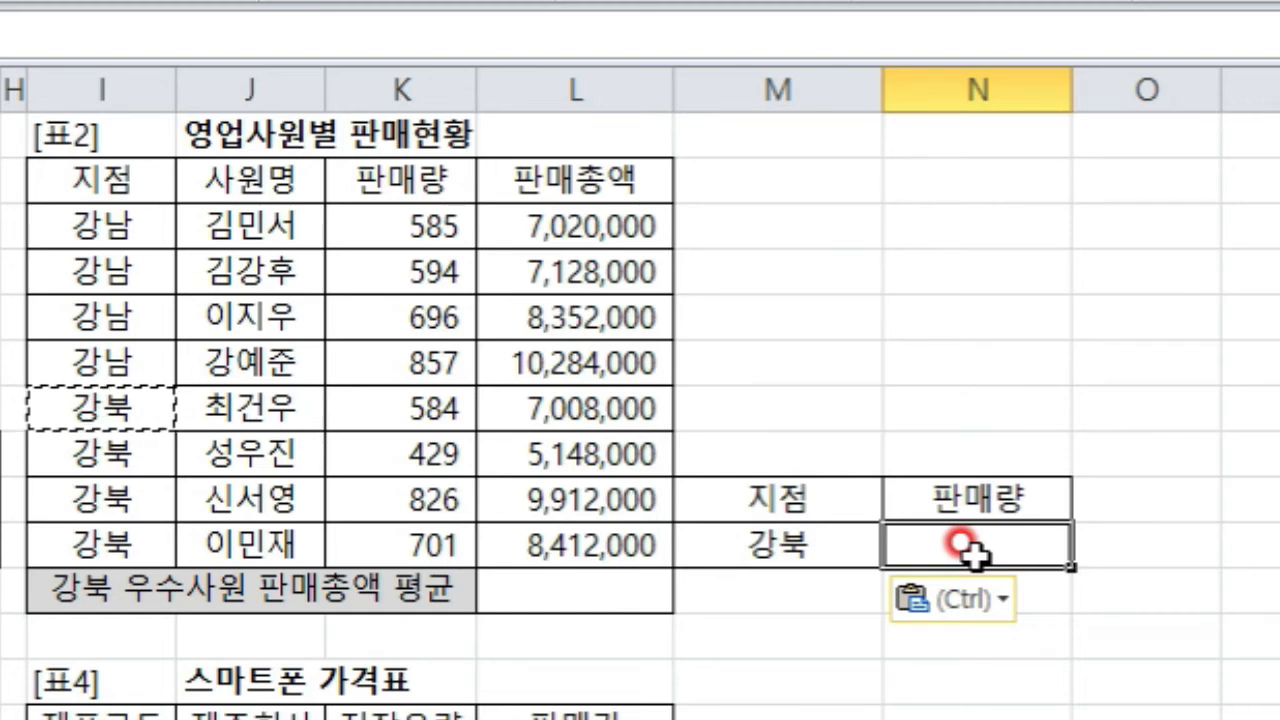
type("ㅓ700")
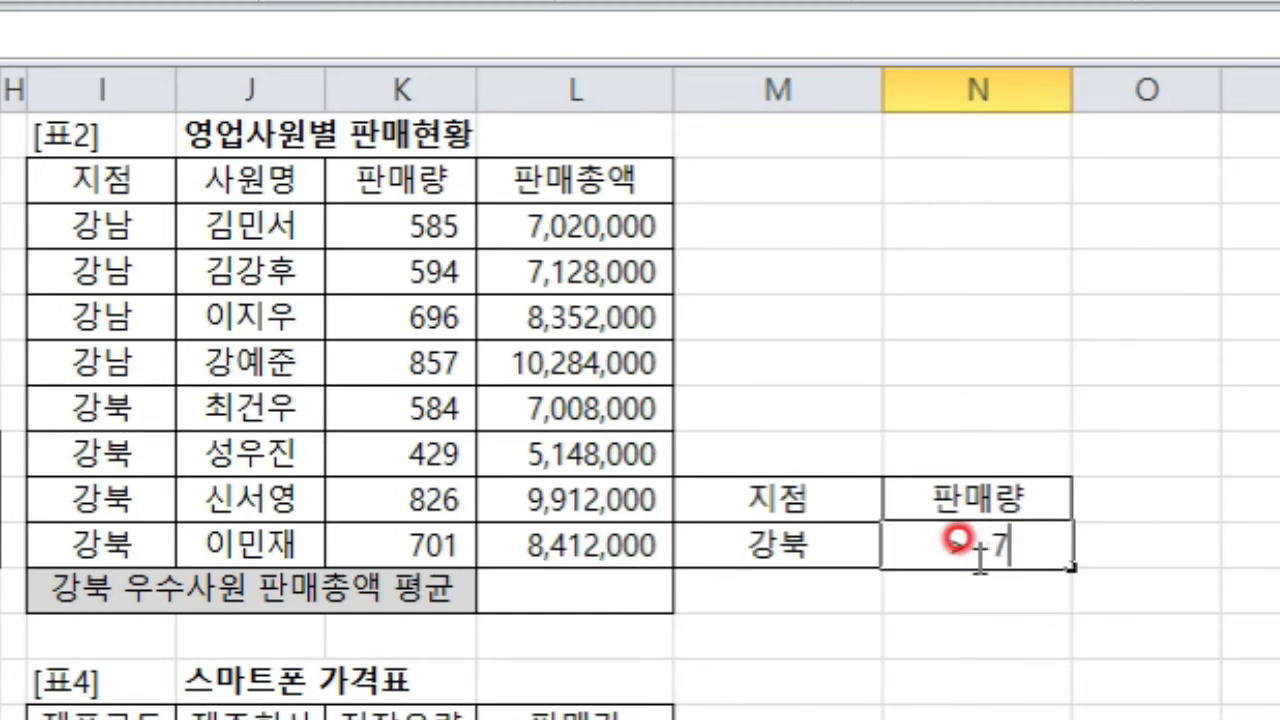
key("Return")
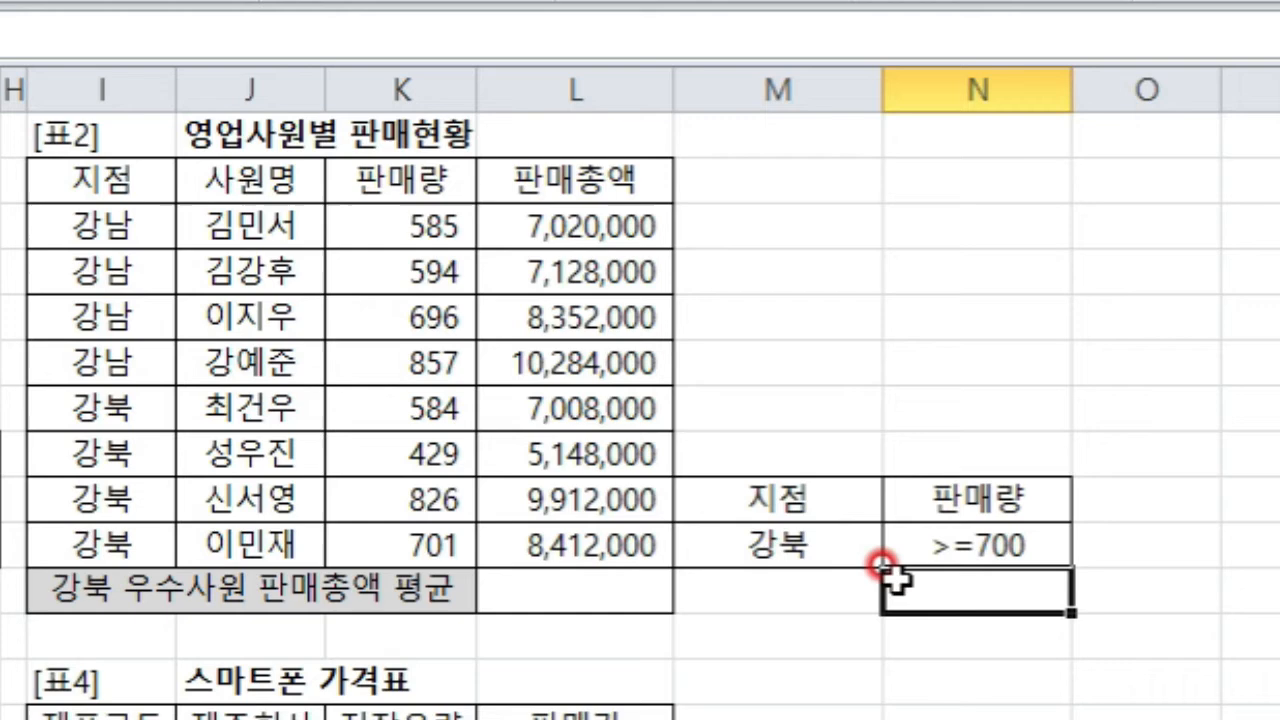
left_click(778, 540)
left_click_drag(778, 545, 943, 563)
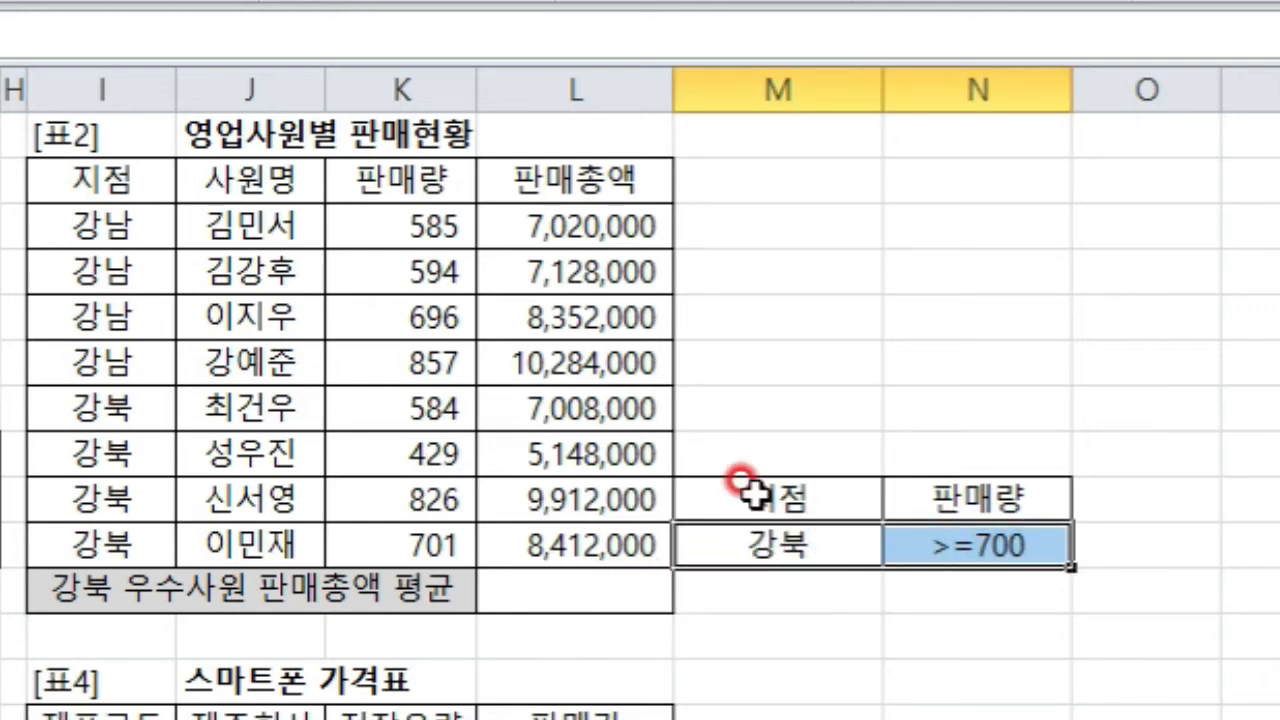
Start a DAVERAGE formula in L11 with the whole 표2 range I2:L10, headers included, as the database
left_click(576, 590)
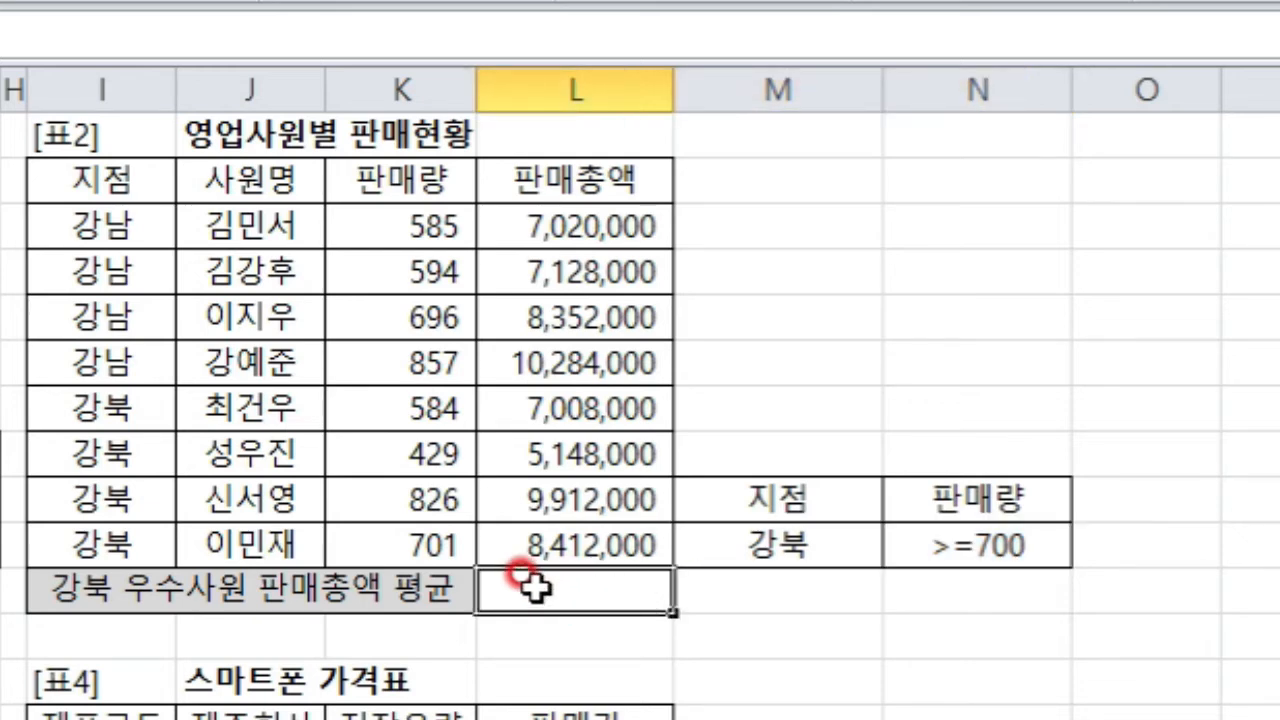
type("=")
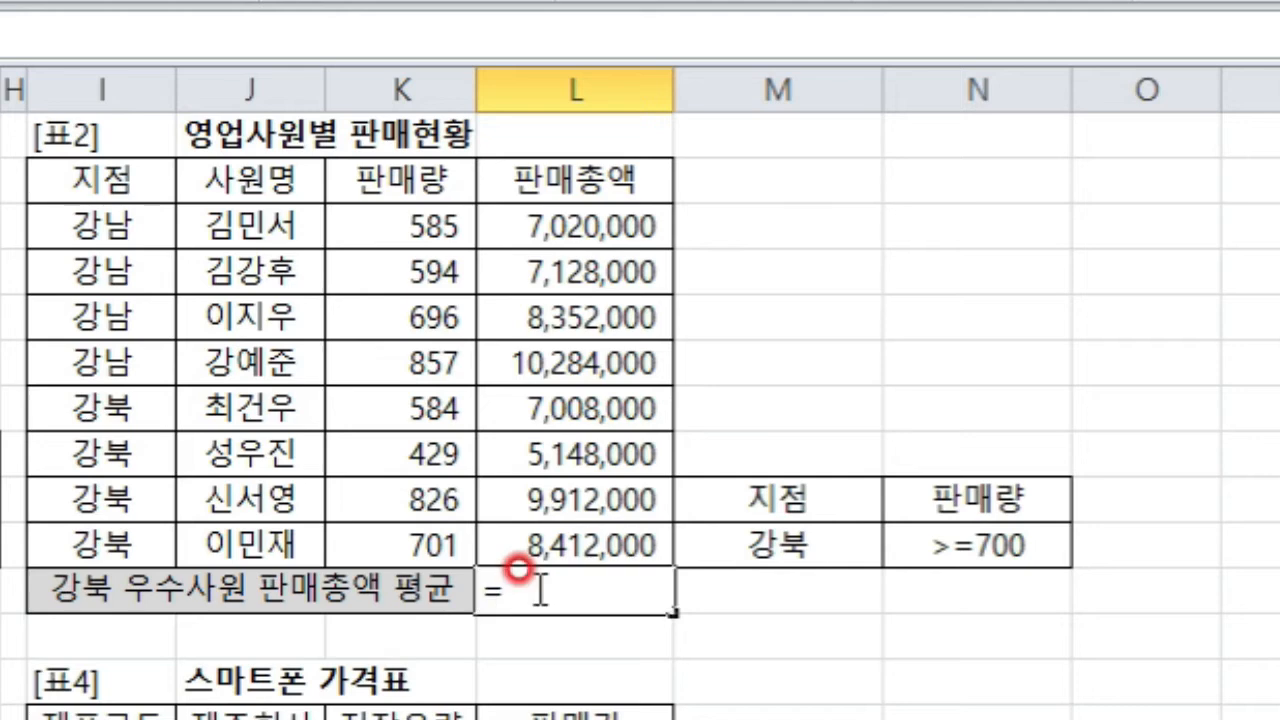
type("ㅇㅁㅍ")
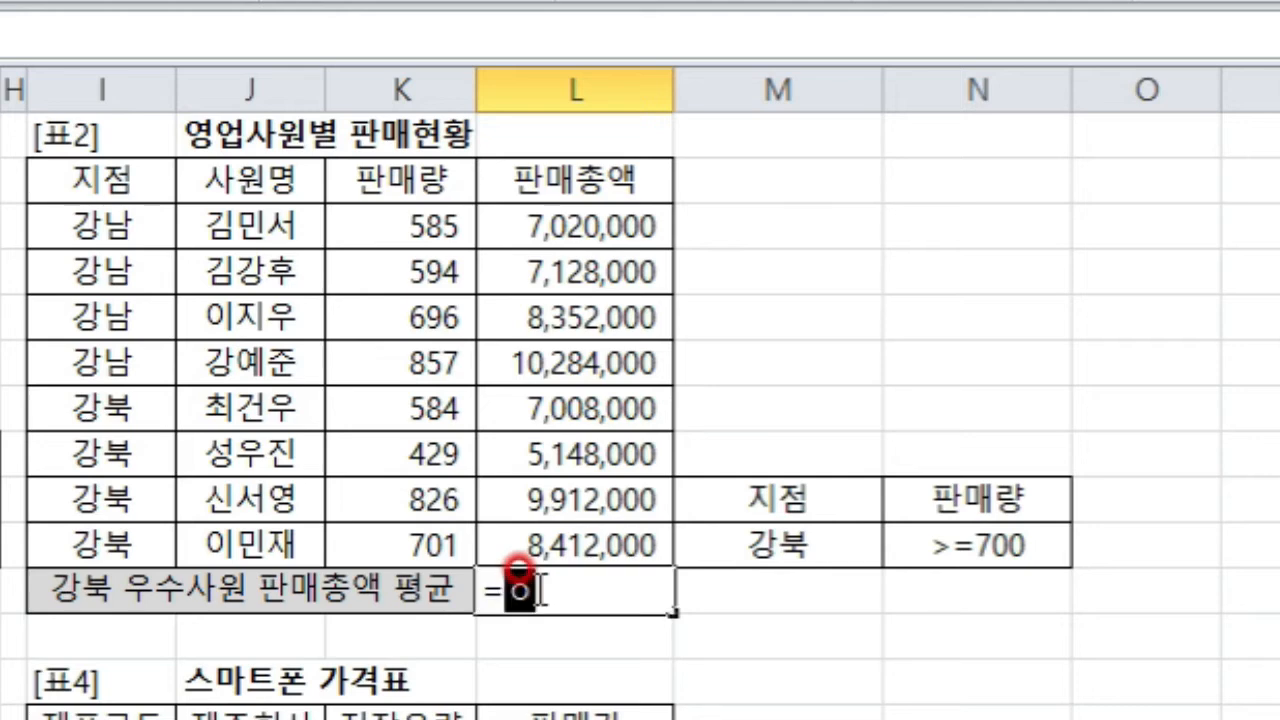
key("BackSpace")
key("BackSpace")
key("BackSpace")
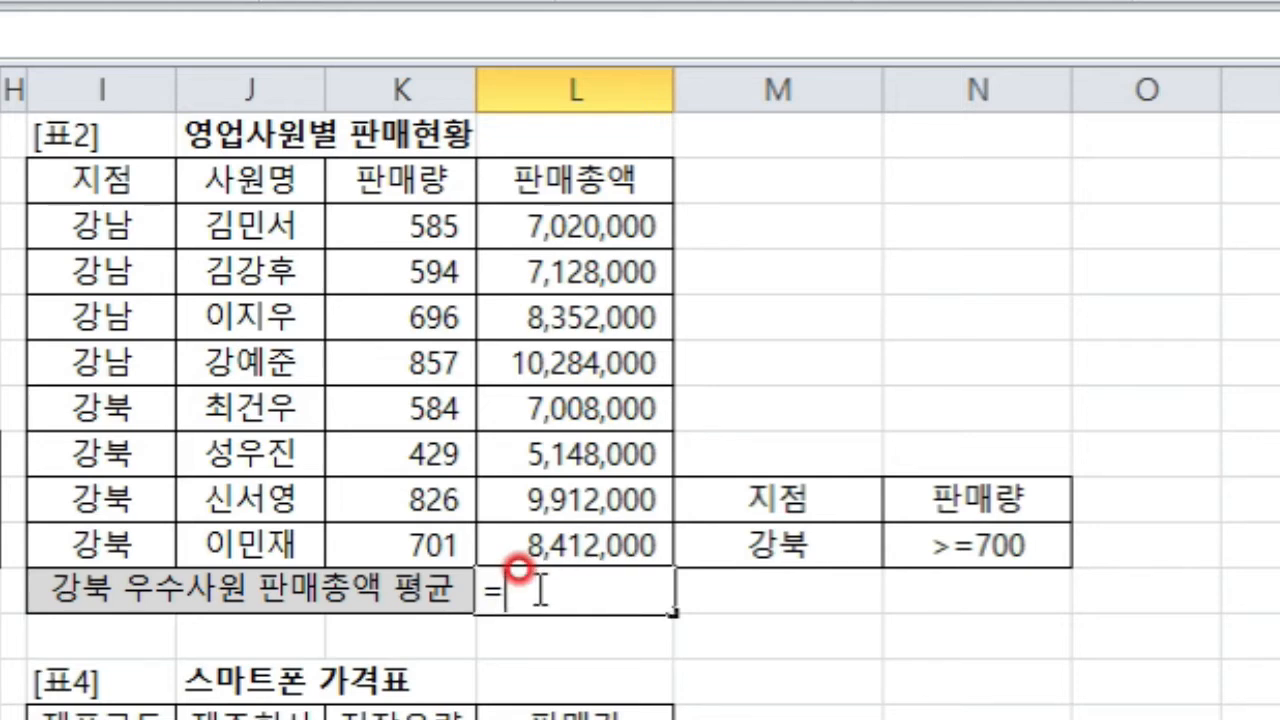
type("dav")
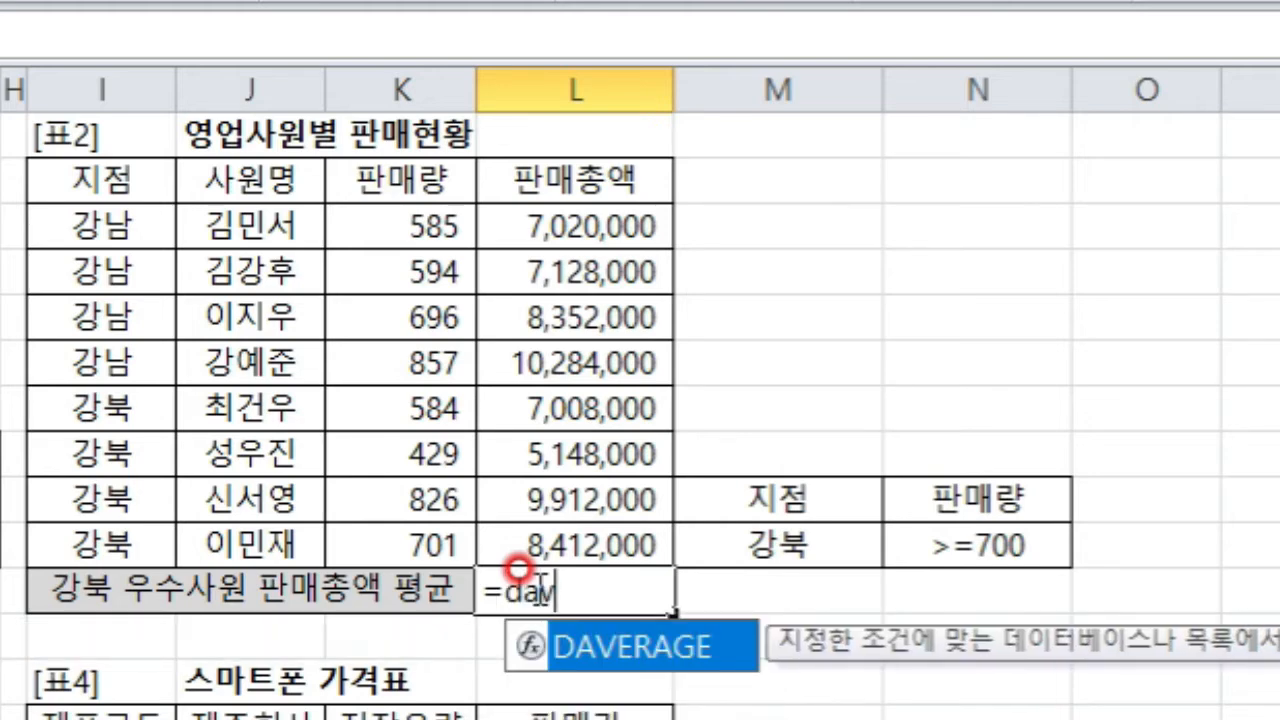
key("Tab")
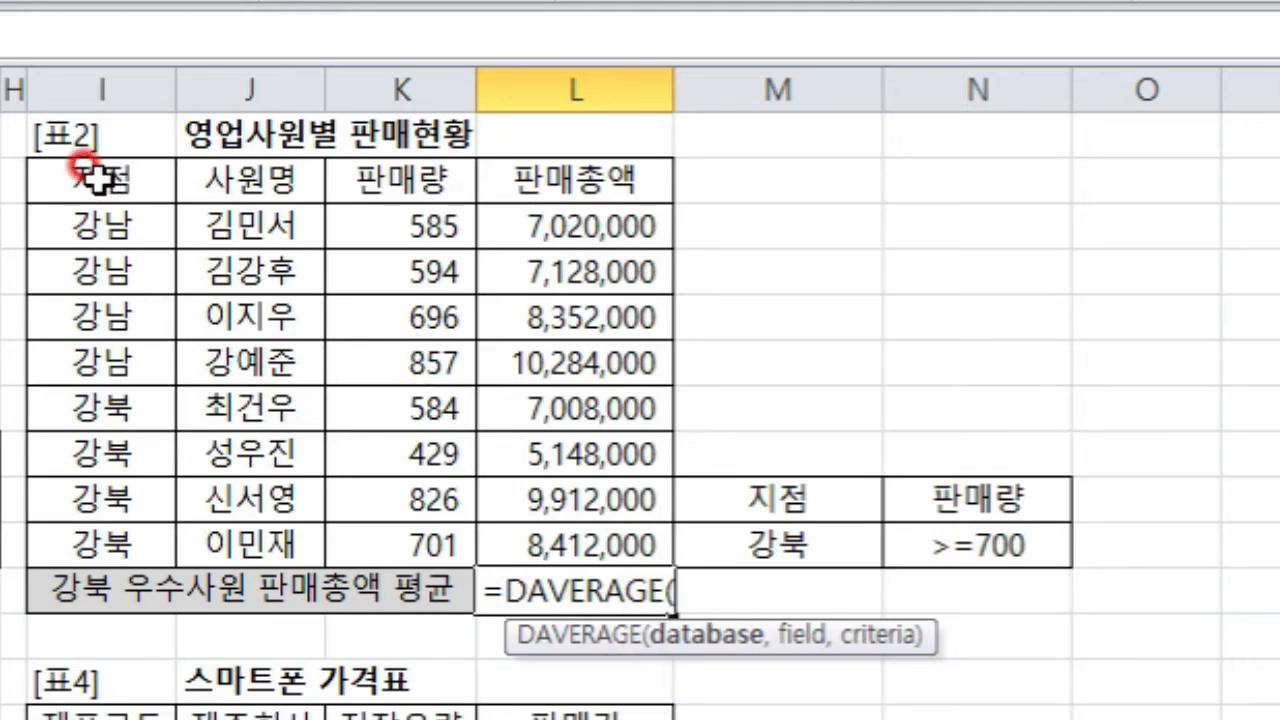
left_click_drag(97, 178, 569, 540)
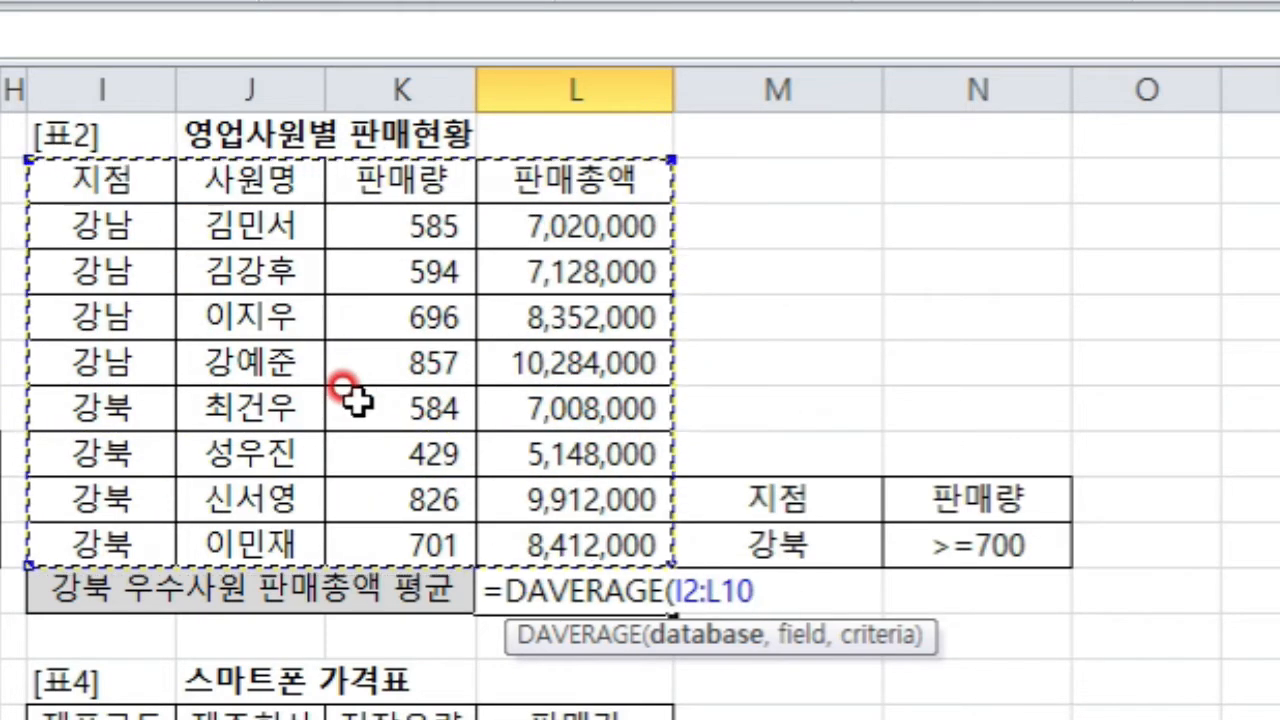
type(",")
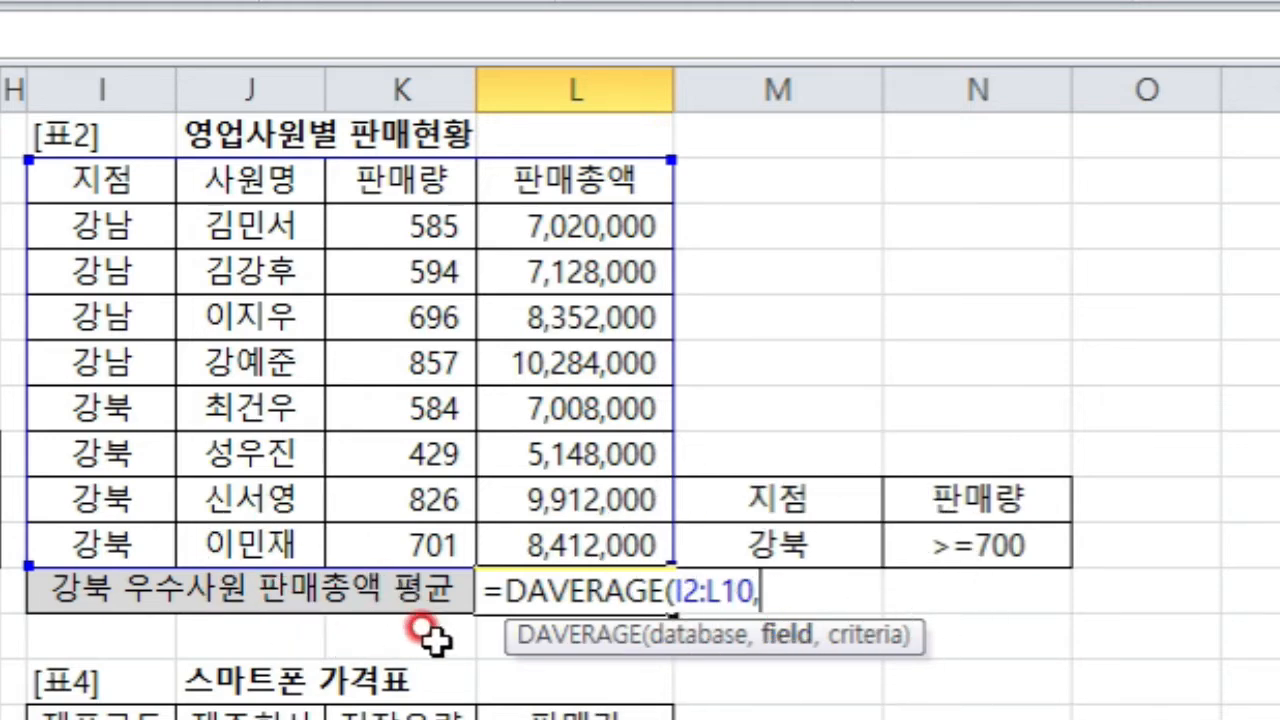
Complete the DAVERAGE formula with L2 as the field and M9:N10 as the criteria, and enter it in L11
left_click(607, 180)
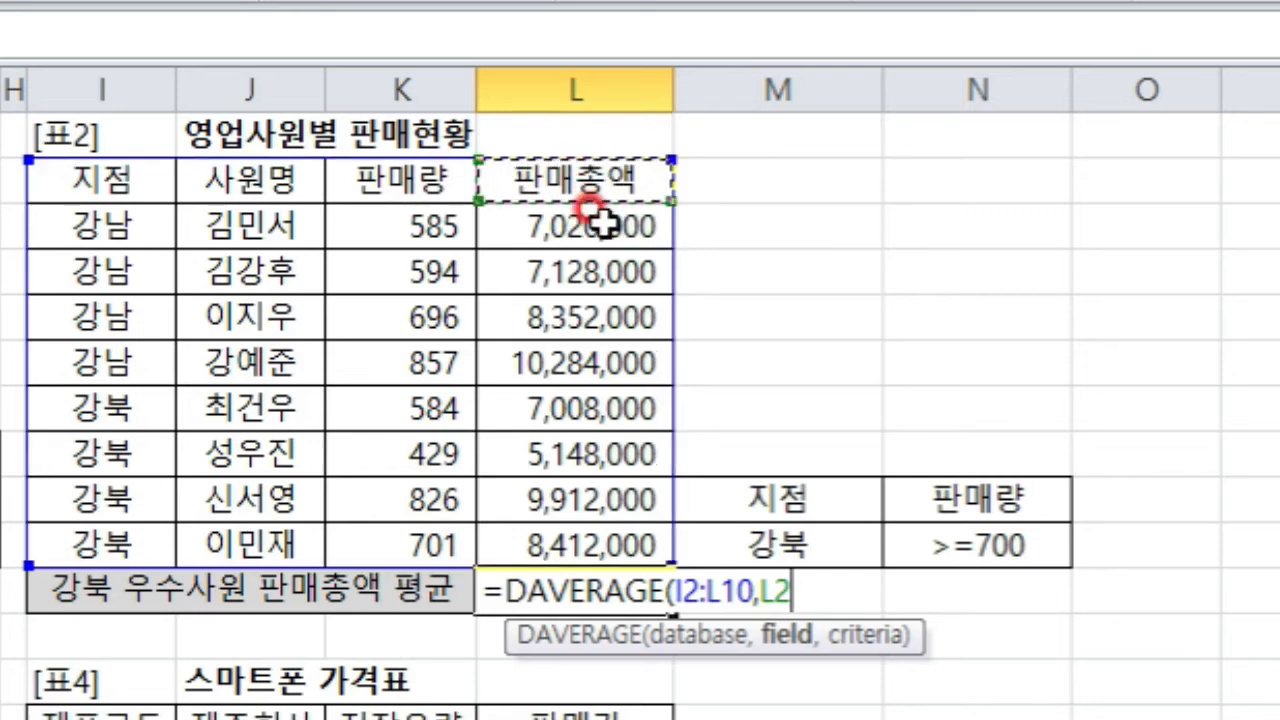
type(",")
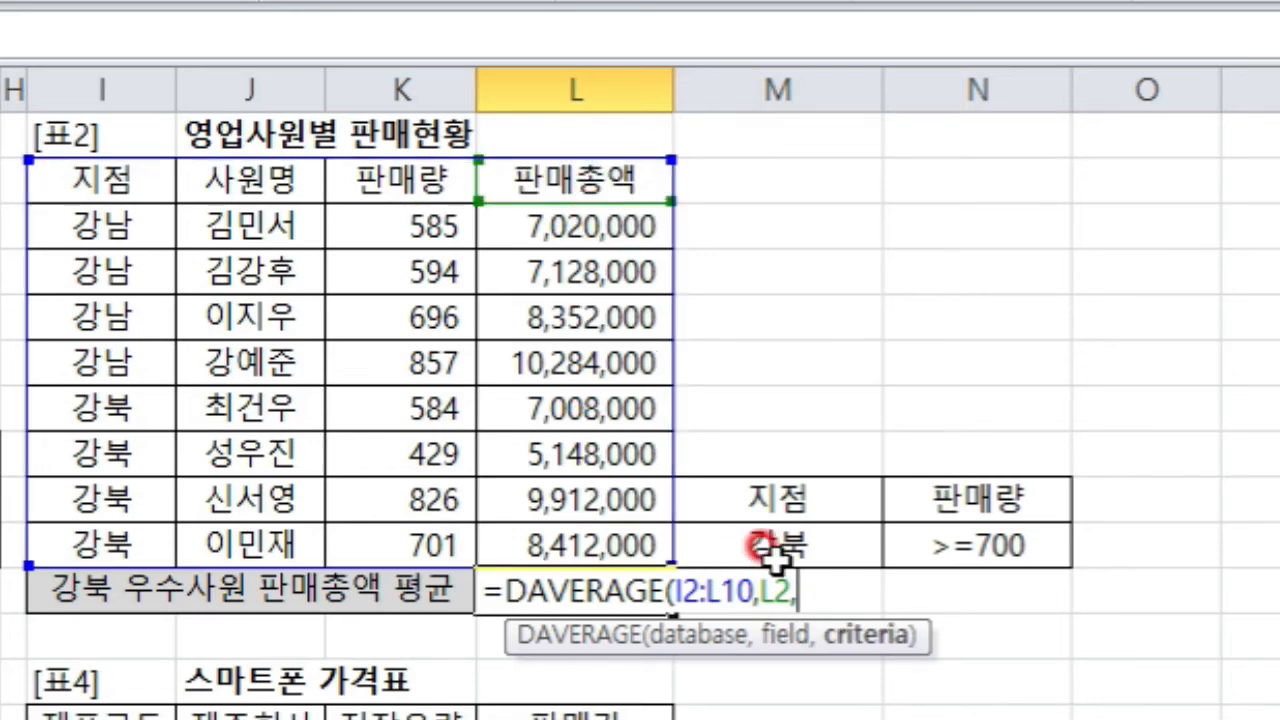
left_click_drag(737, 480, 957, 545)
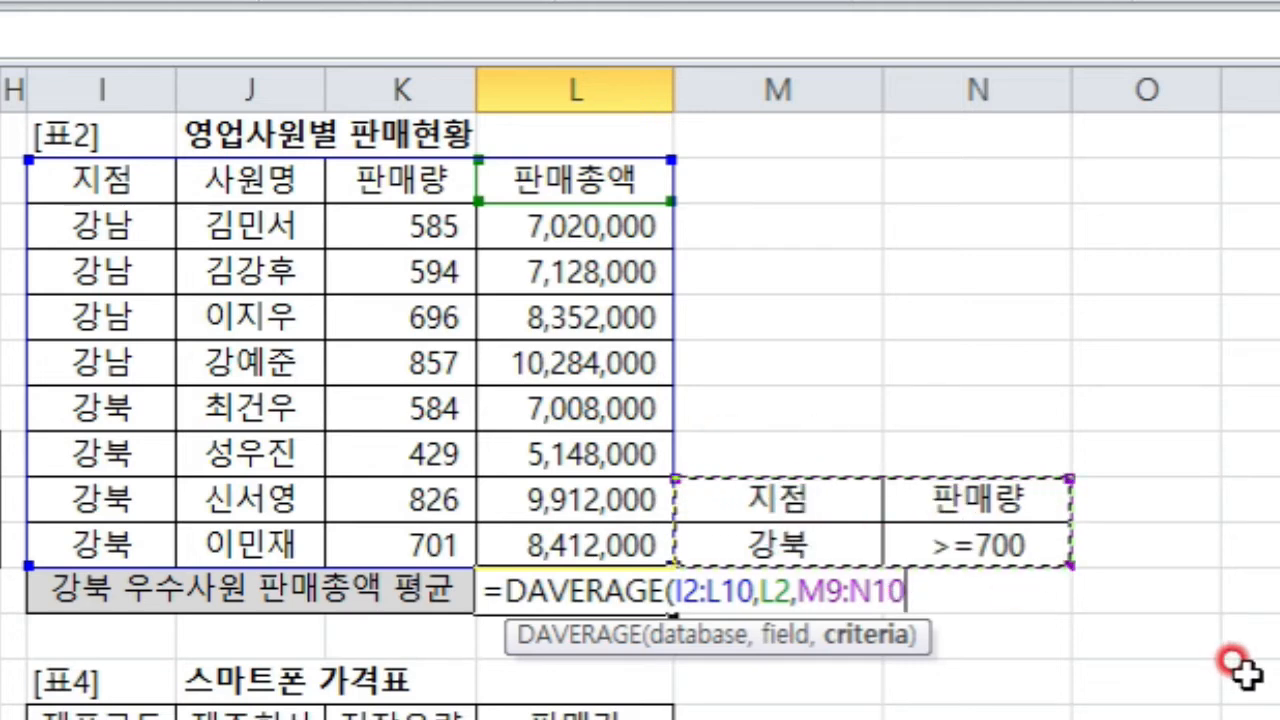
type(")")
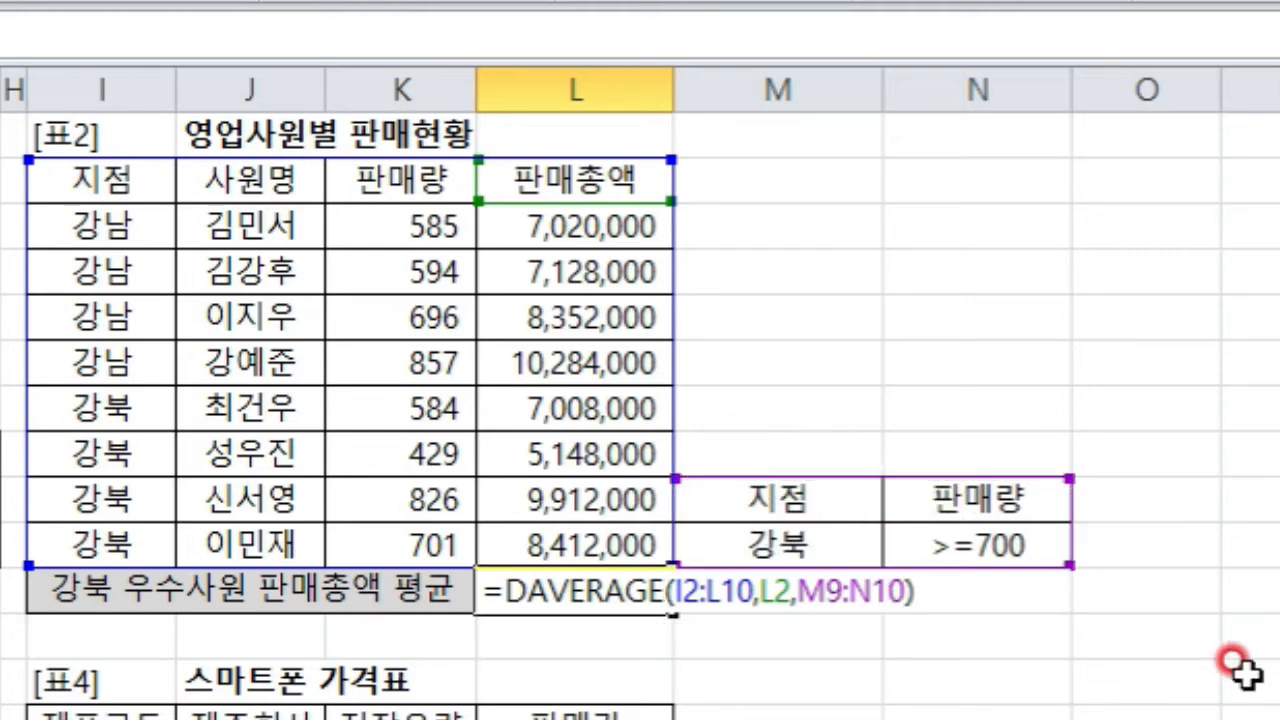
key("Return")
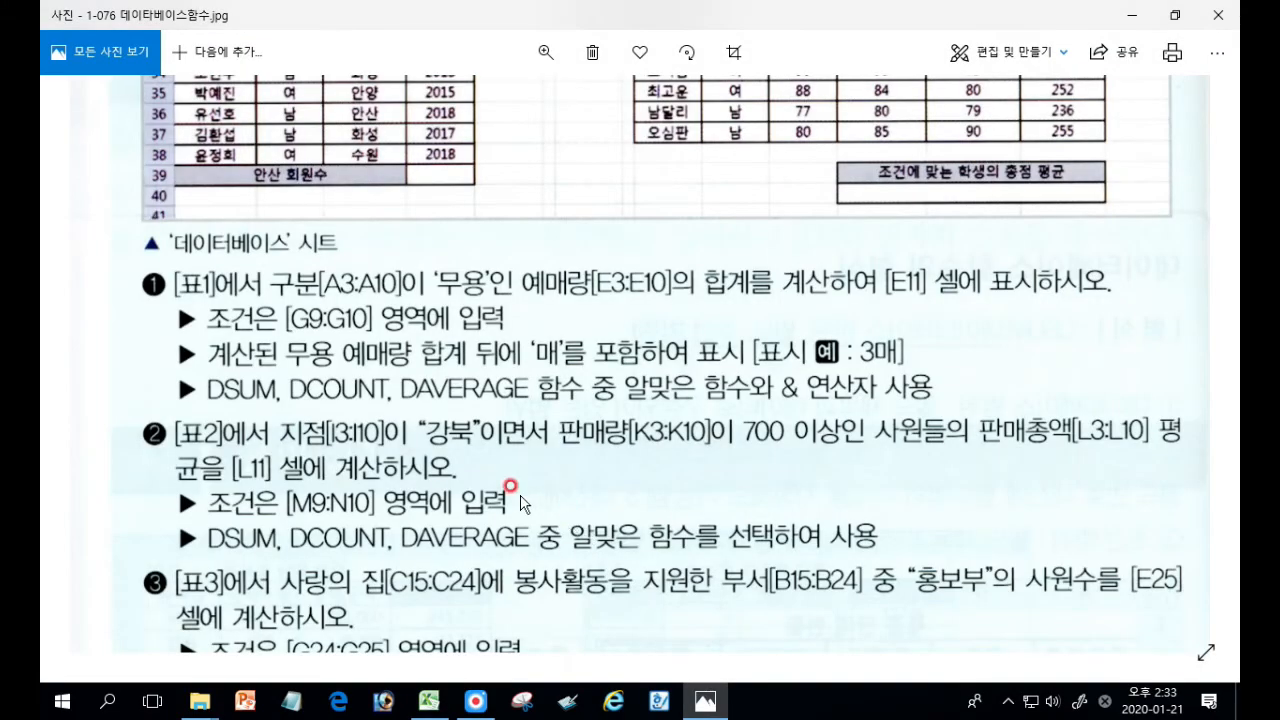
In the textbook image's problem 3, underline 사랑의 집[C15:C24], bracket the 부서 "홍보부" condition, and circle 수 in the underlined 사원수
left_click_drag(518, 500, 566, 320)
left_click(465, 410)
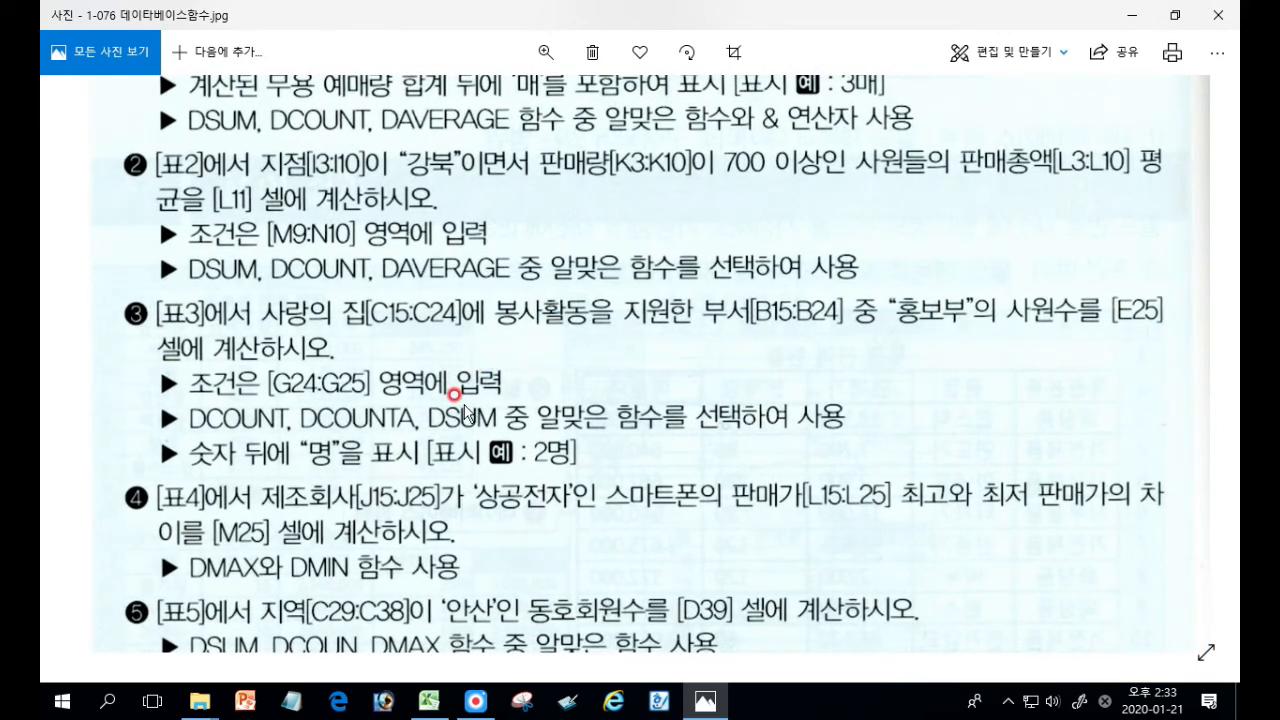
key("ctrl+alt+d")
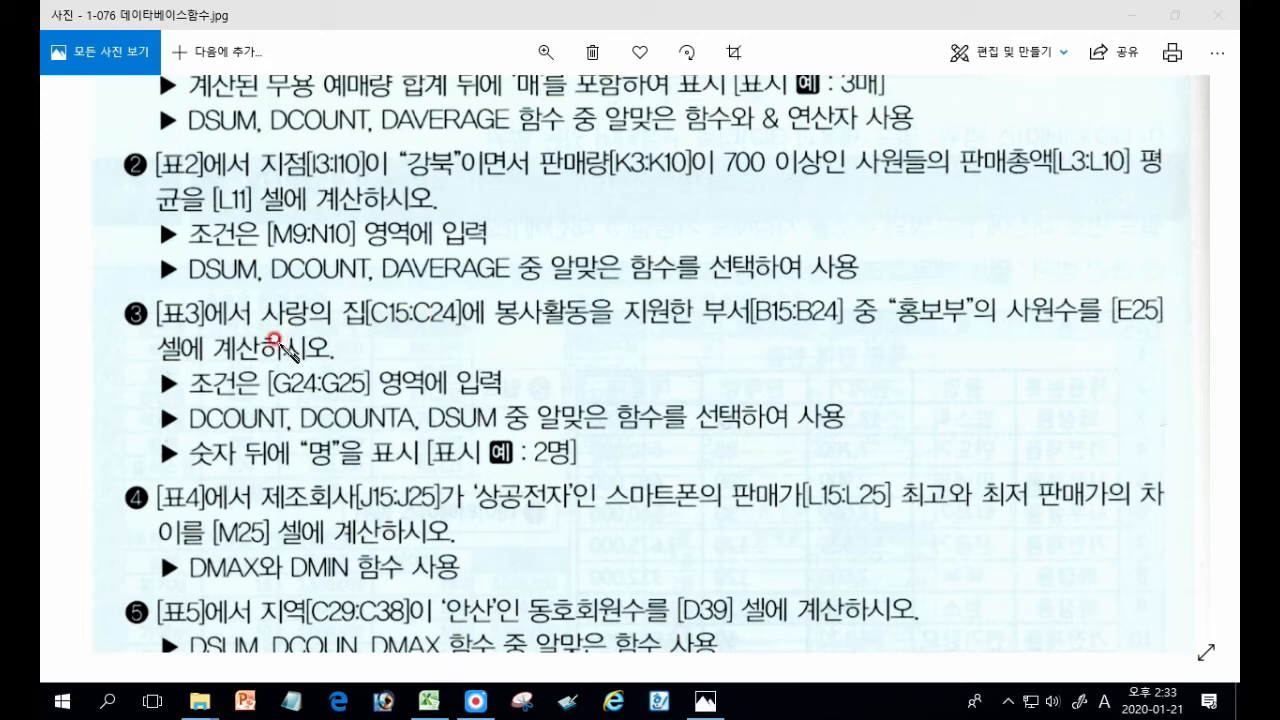
left_click_drag(262, 322, 466, 325)
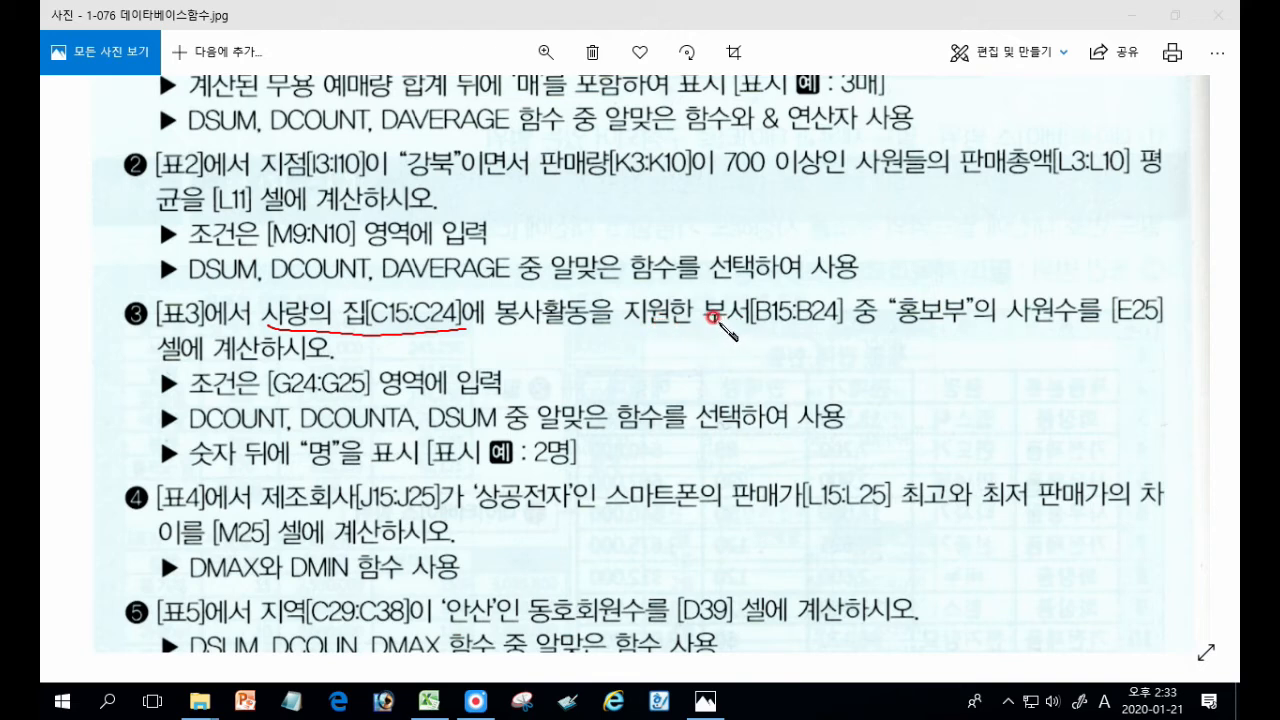
left_click_drag(886, 324, 968, 324)
left_click_drag(693, 322, 838, 327)
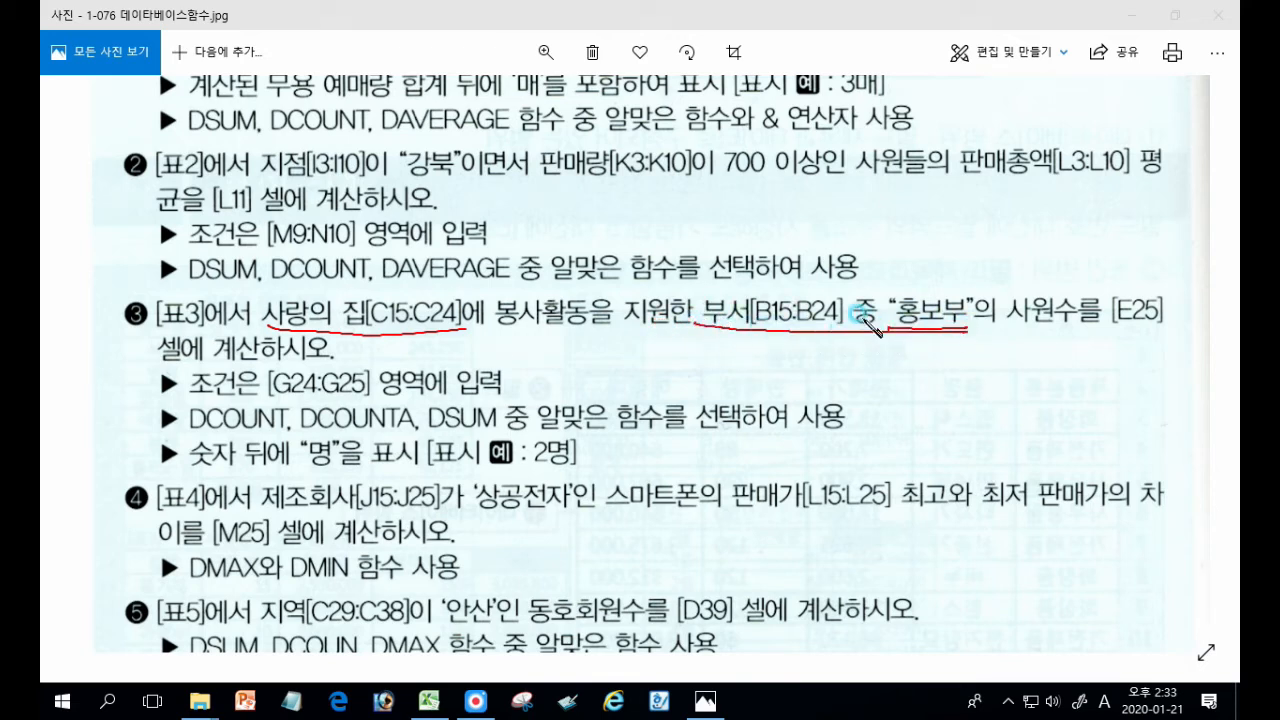
mouse_move(712, 300)
left_mouse_down()
mouse_move(966, 330)
mouse_move(1080, 303)
mouse_move(1078, 328)
left_mouse_up()
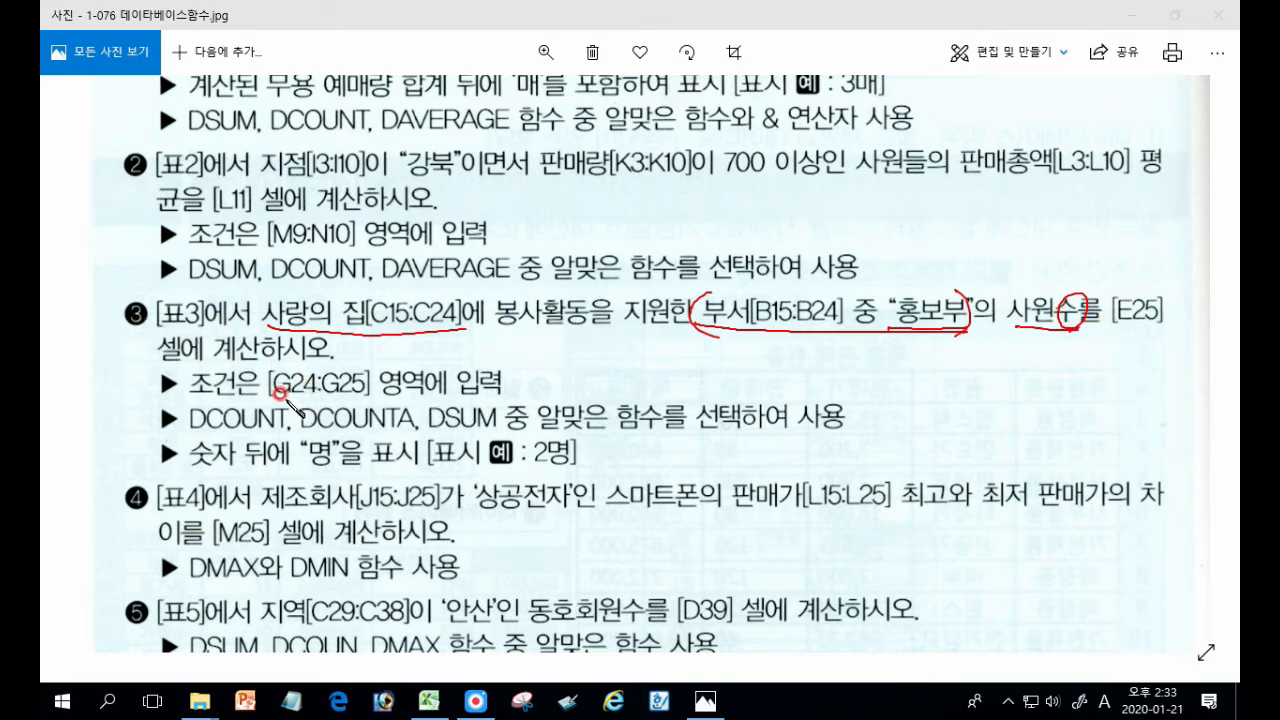
Underline the condition area [G24:G25] and the DCOUNT and DCOUNTA functions in problem 3, then clear the ink
left_click_drag(281, 396, 364, 400)
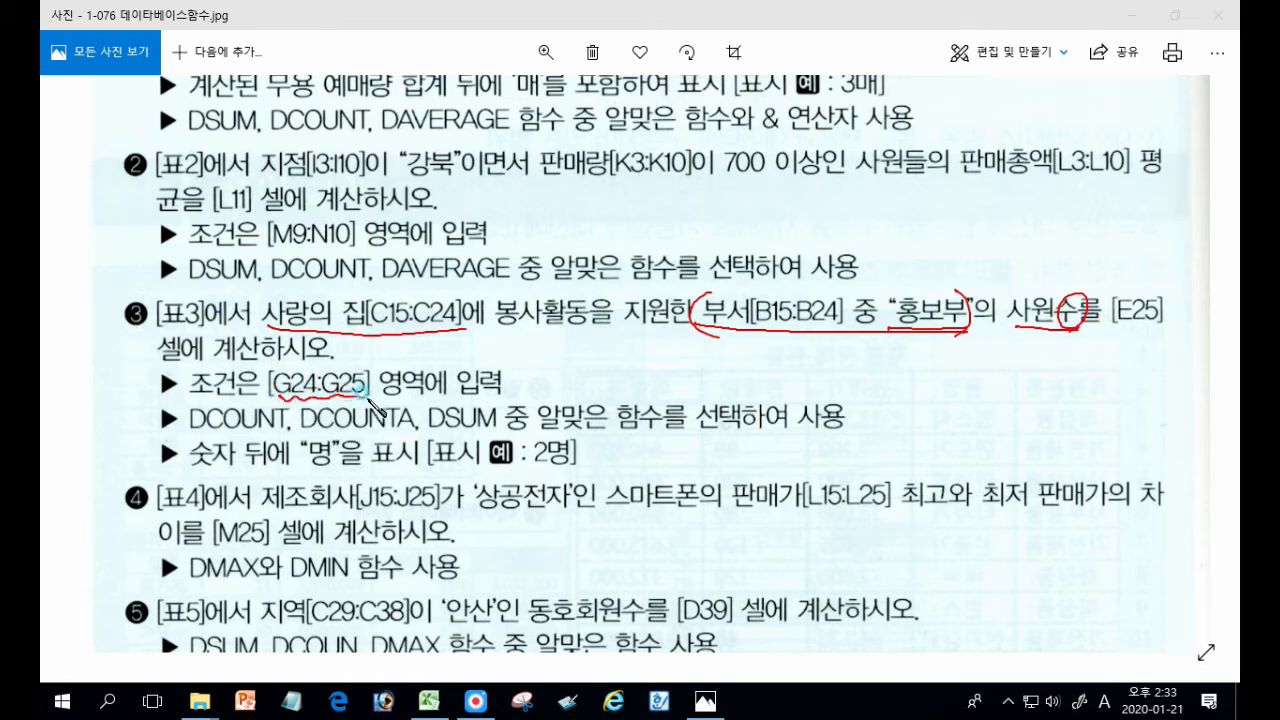
left_click_drag(188, 433, 410, 431)
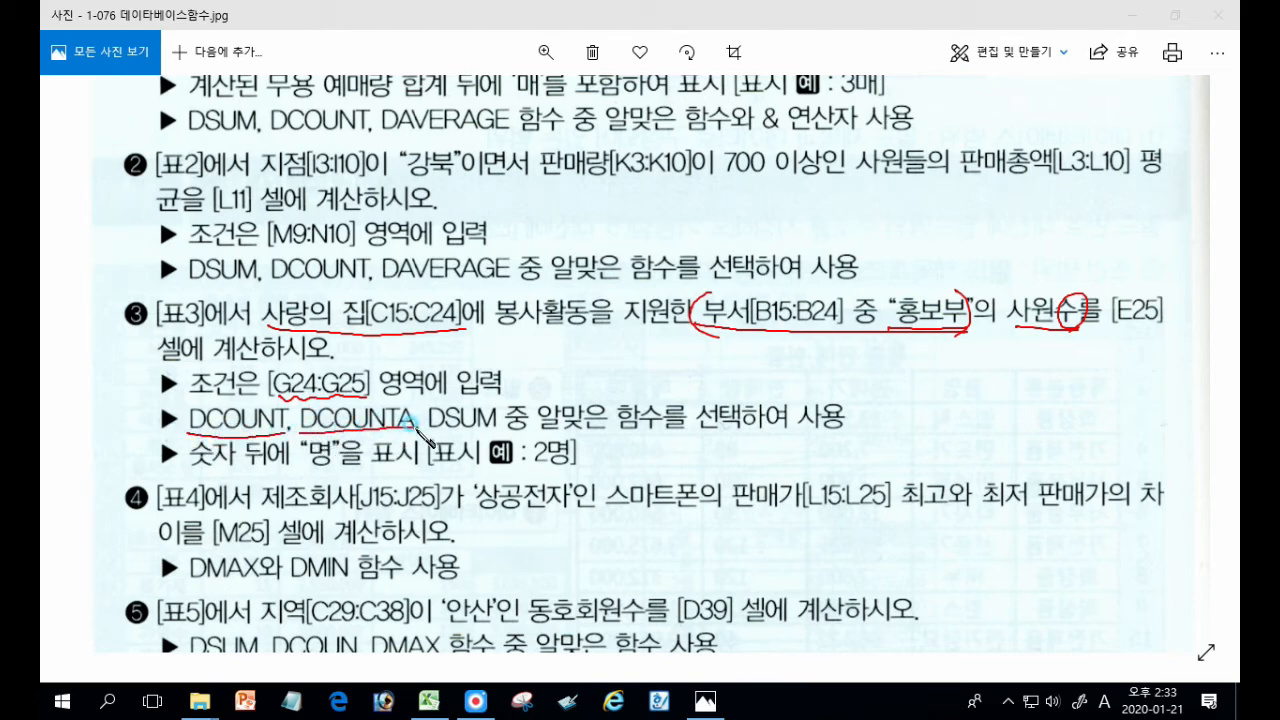
left_click_drag(412, 428, 424, 428)
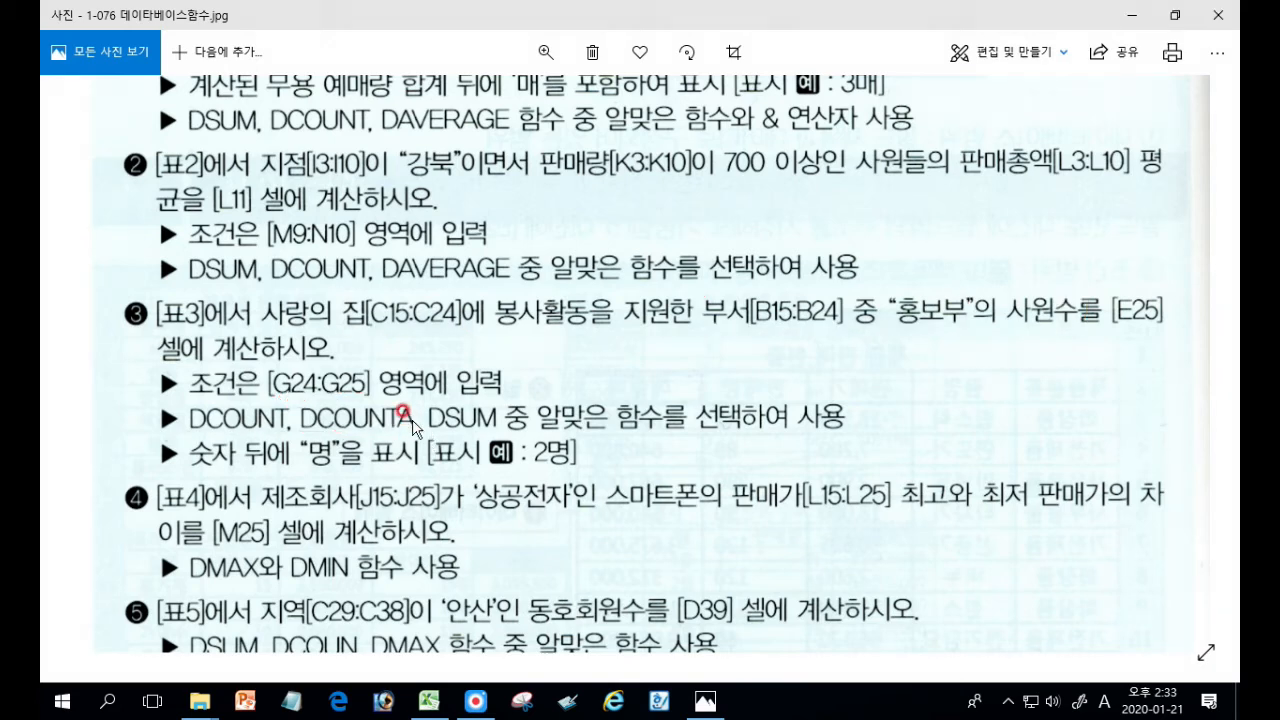
Switch to Excel to examine 표3's 사랑의집 column and criteria cells, and return to the textbook image in Photos
left_click(428, 700)
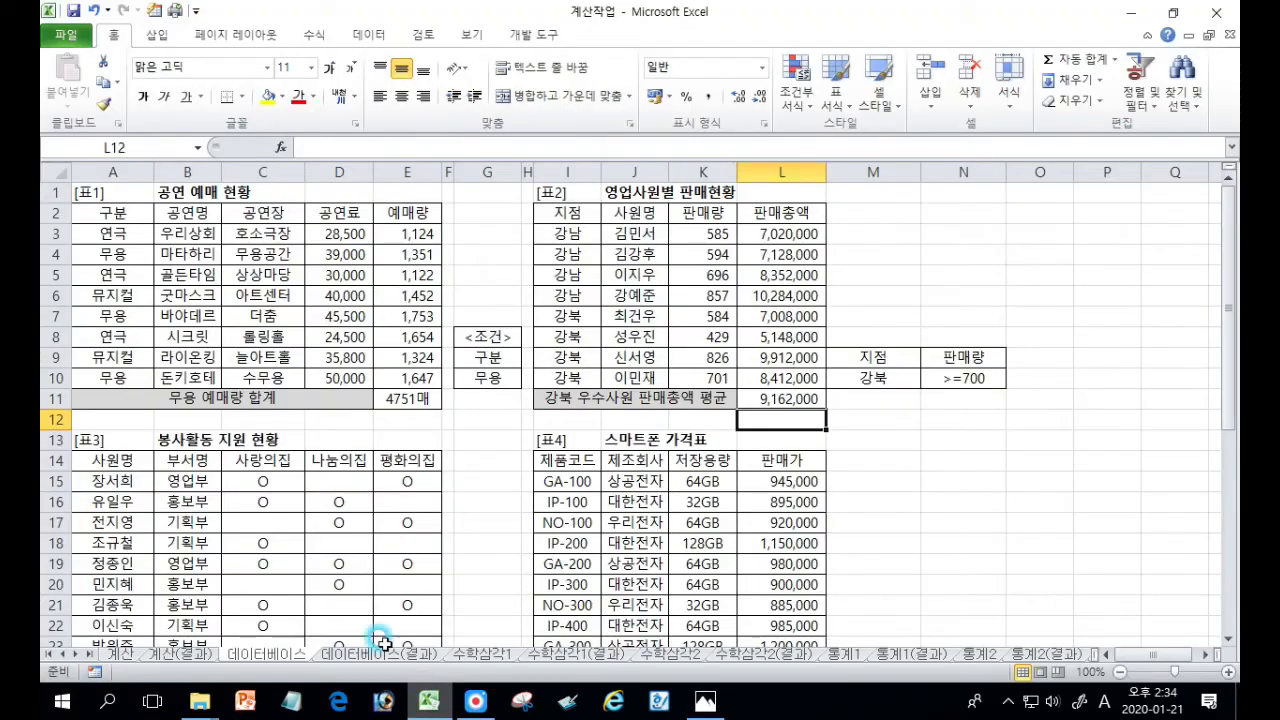
scroll(317, 523, "down", 2)
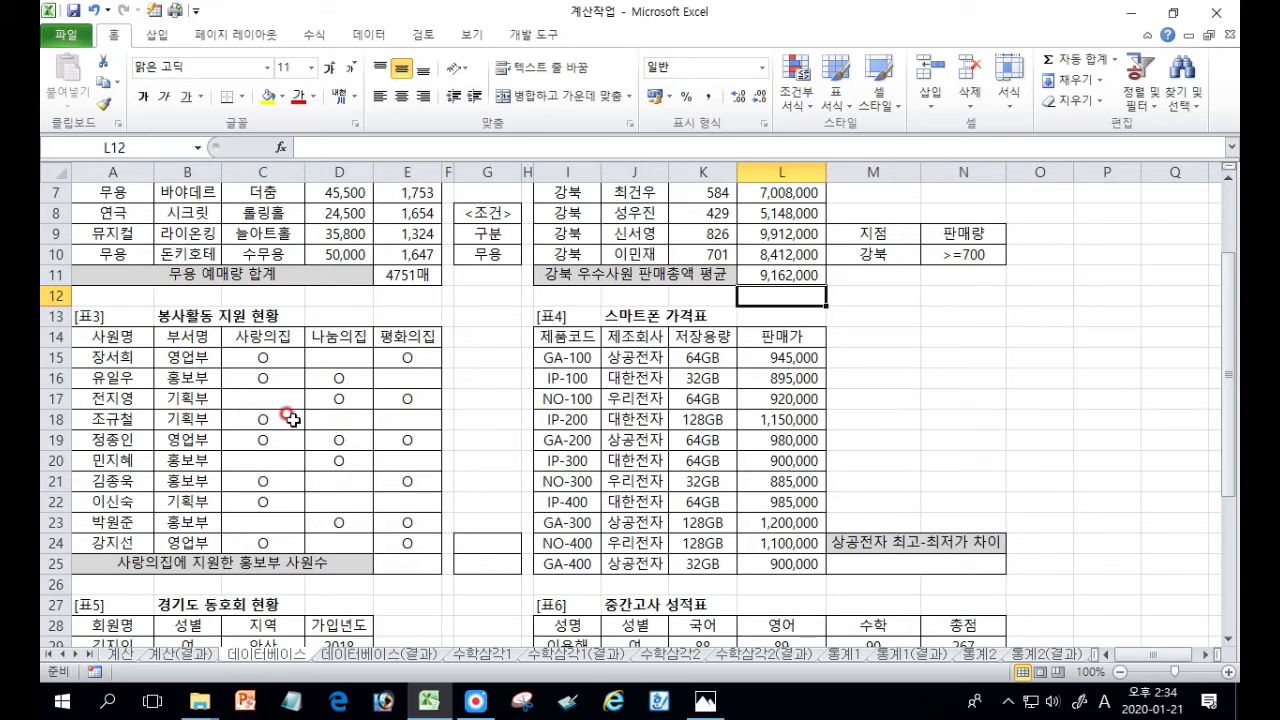
left_click(705, 701)
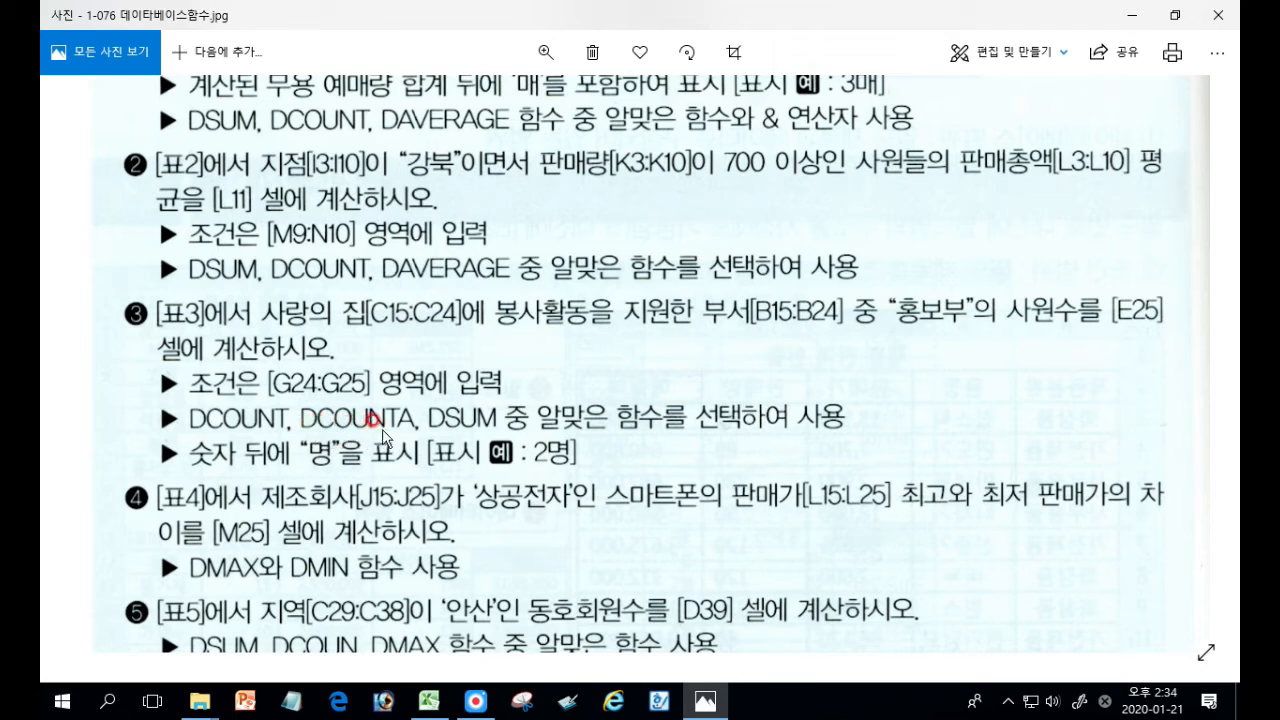
In the textbook's problem 3, underline DCOUNTA and the example 2명, handwrite =DcountA( ) & "명" beside it, and clear the ink
key("ctrl+2")
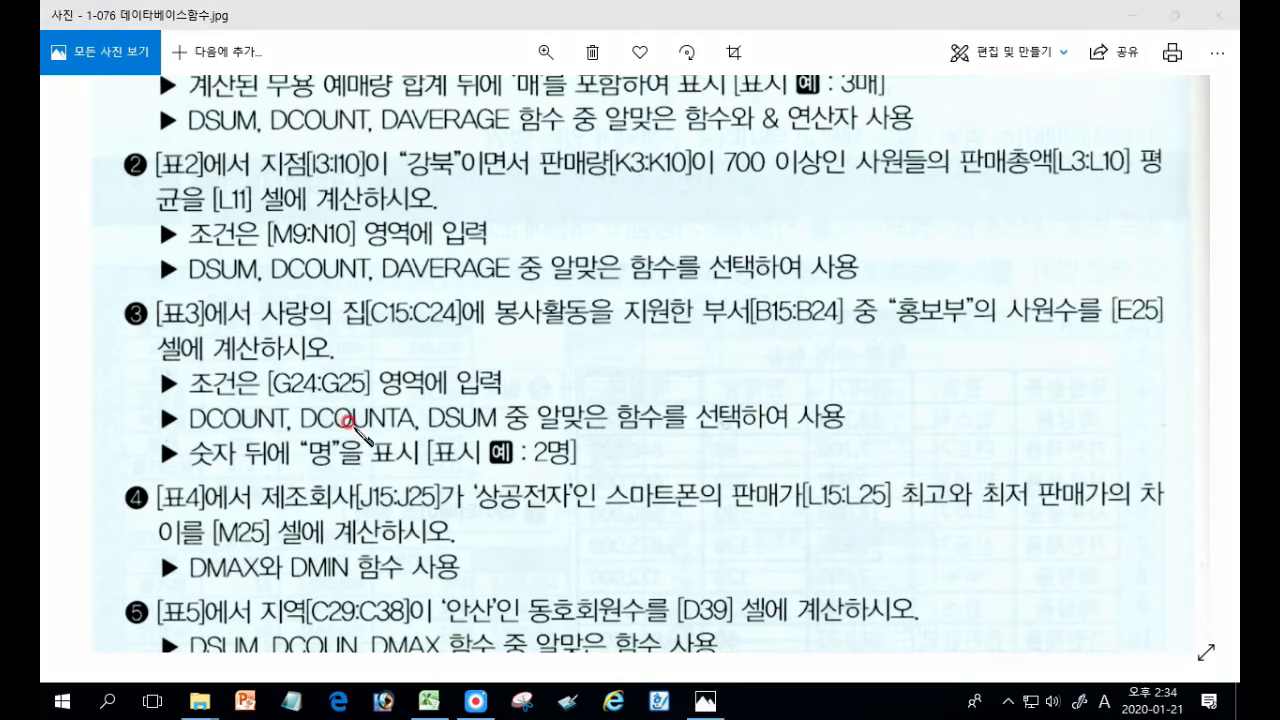
left_click_drag(299, 429, 412, 417)
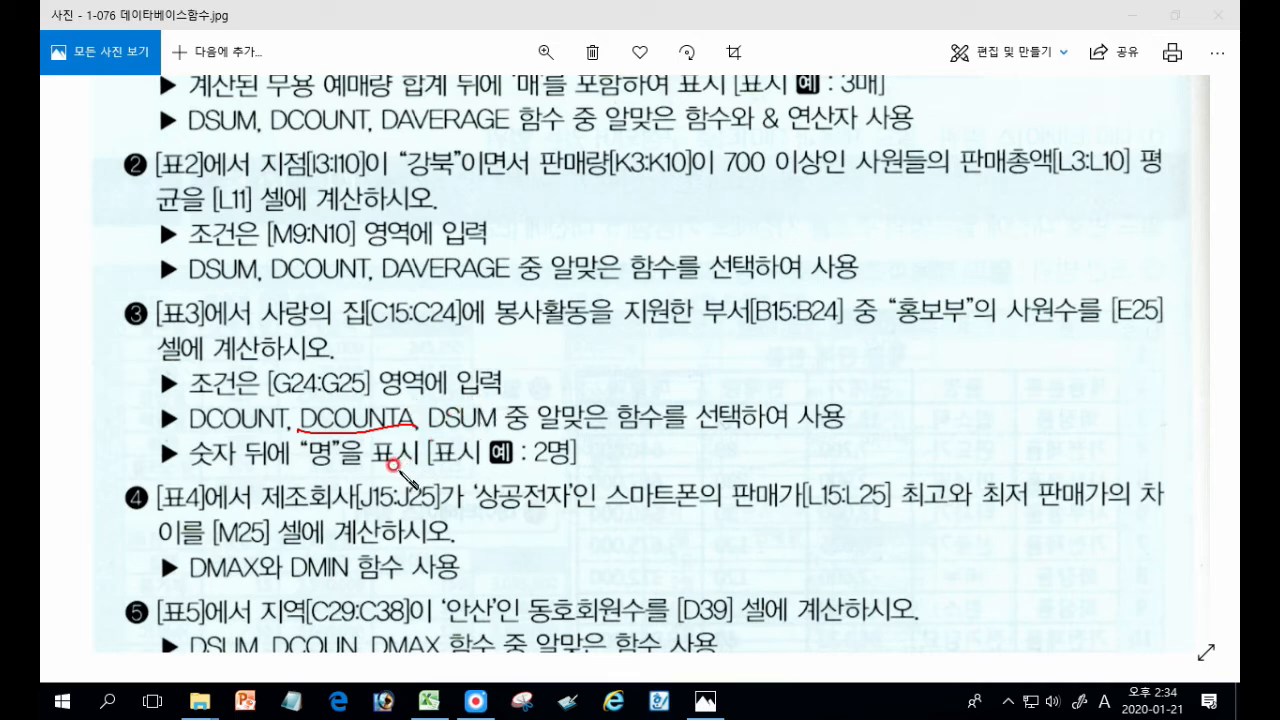
mouse_move(546, 469)
left_mouse_down()
mouse_move(532, 469)
mouse_move(638, 452)
mouse_move(740, 451)
mouse_move(741, 468)
mouse_move(790, 456)
left_mouse_up()
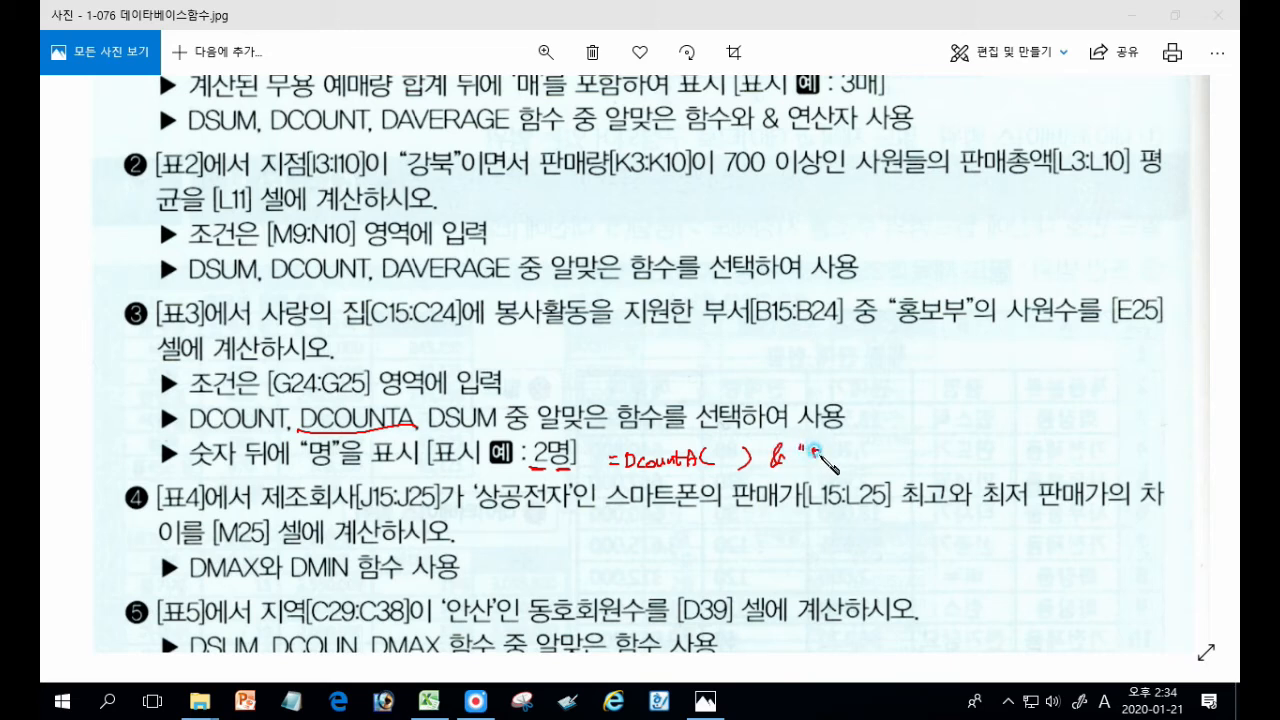
left_click_drag(822, 443, 830, 443)
key("Escape")
Switch to Excel and copy the 부서명 header and a 홍보부 cell from 표3 into the criteria cells G24:G25
left_click(429, 701)
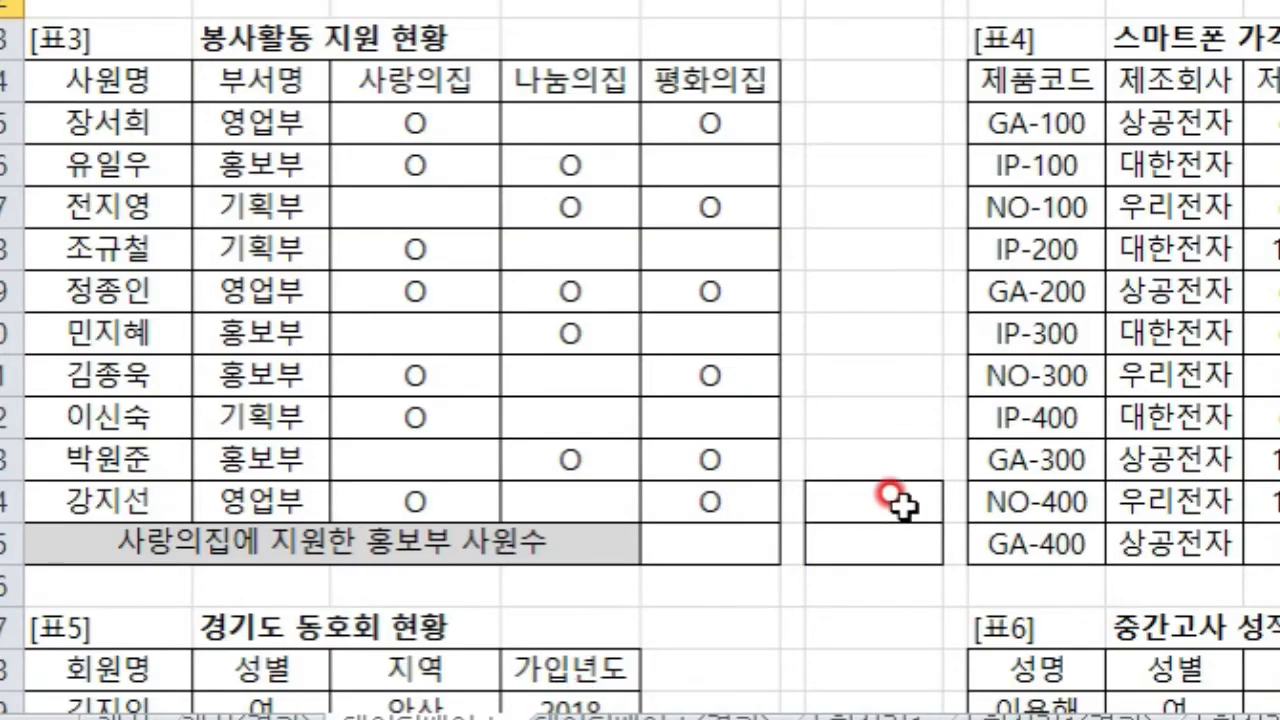
left_click(240, 90)
left_click(262, 170, "ctrl")
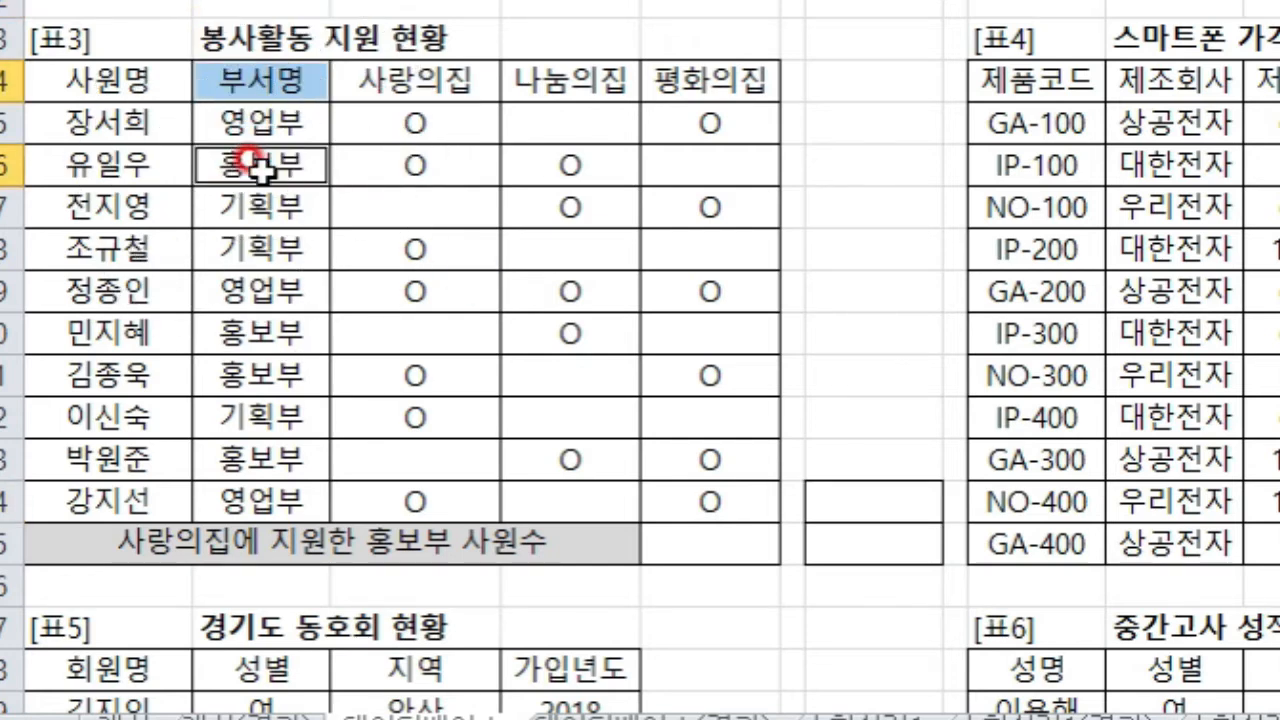
key("ctrl+c")
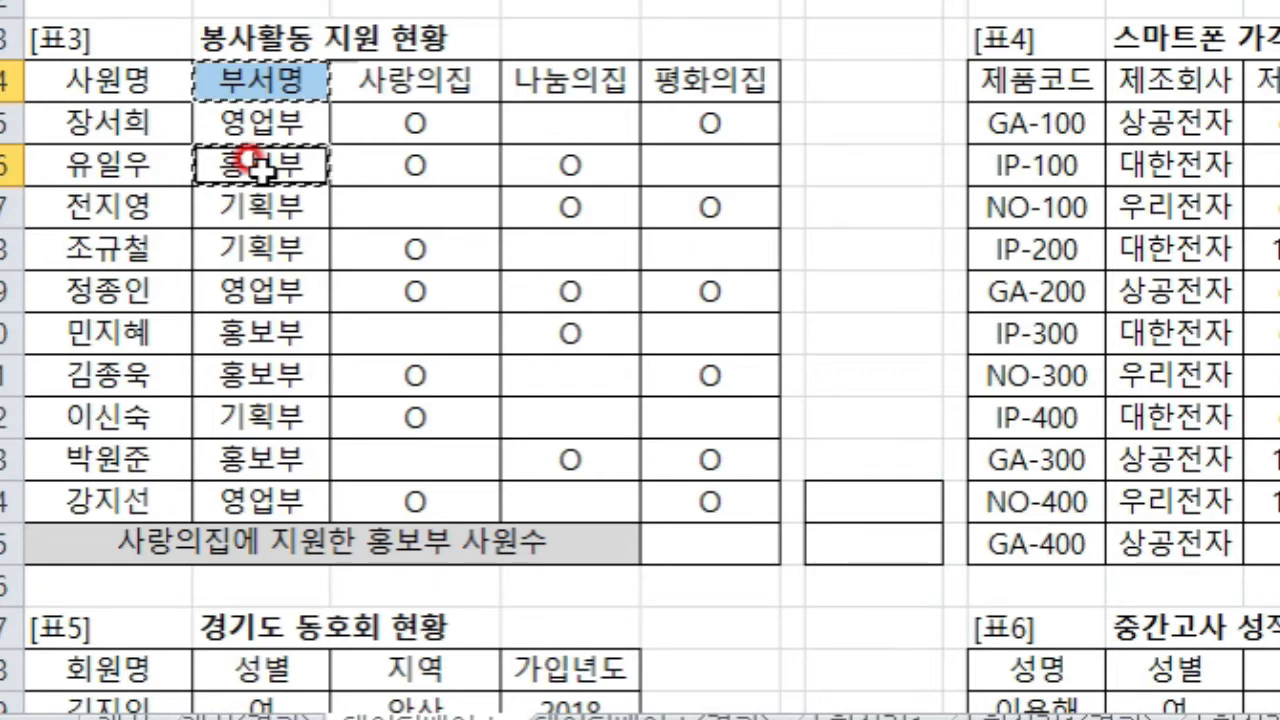
left_click(873, 505)
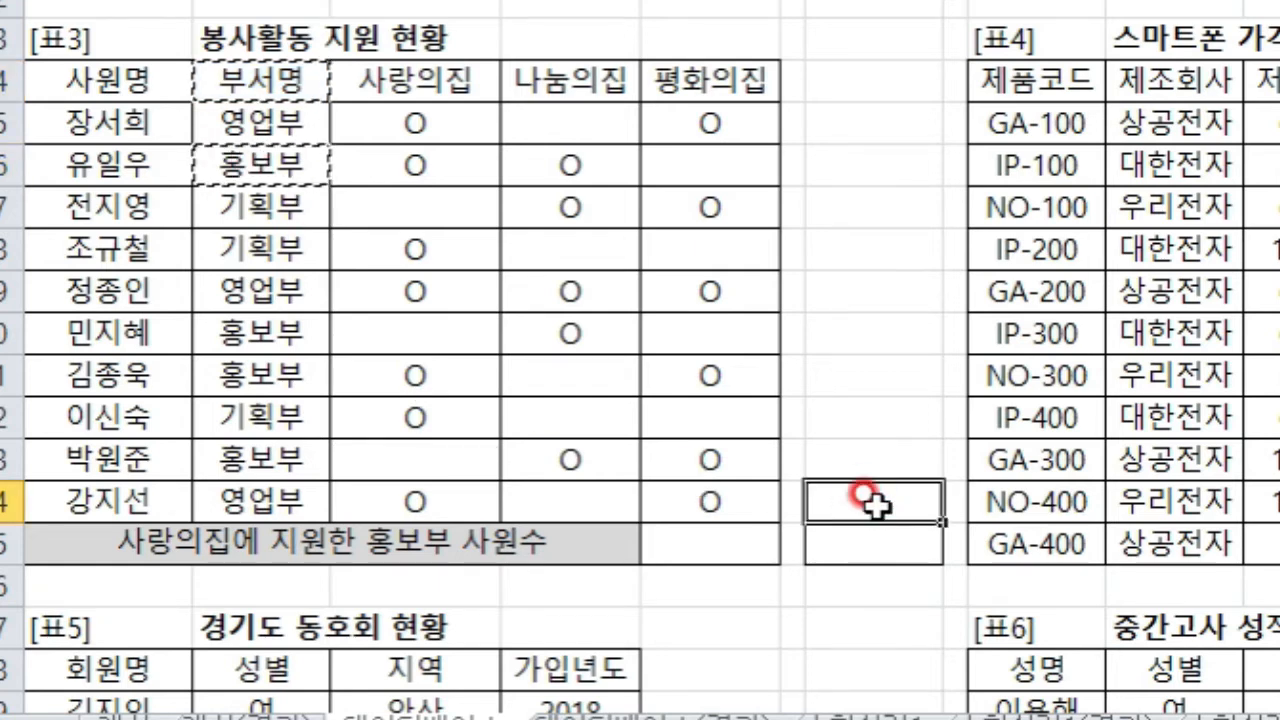
key("ctrl+v")
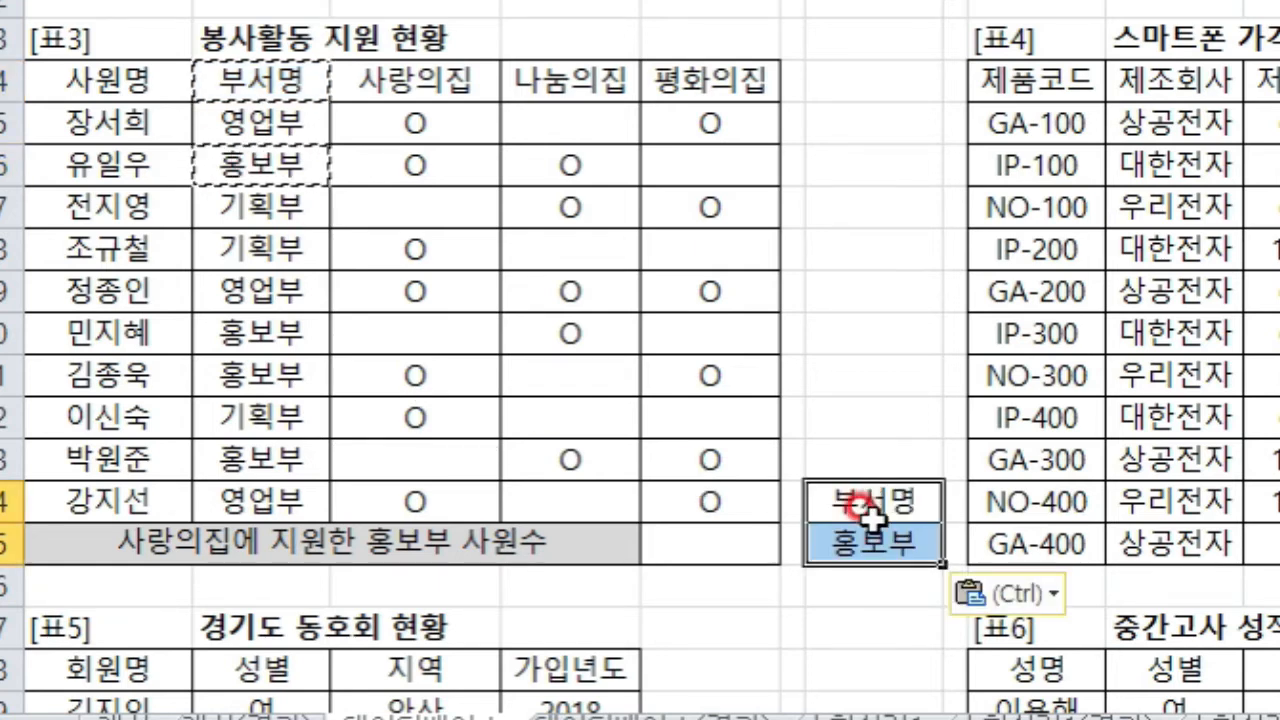
Start a DCOUNTA formula in E25 with A14:E24 as the database range
left_click(712, 548)
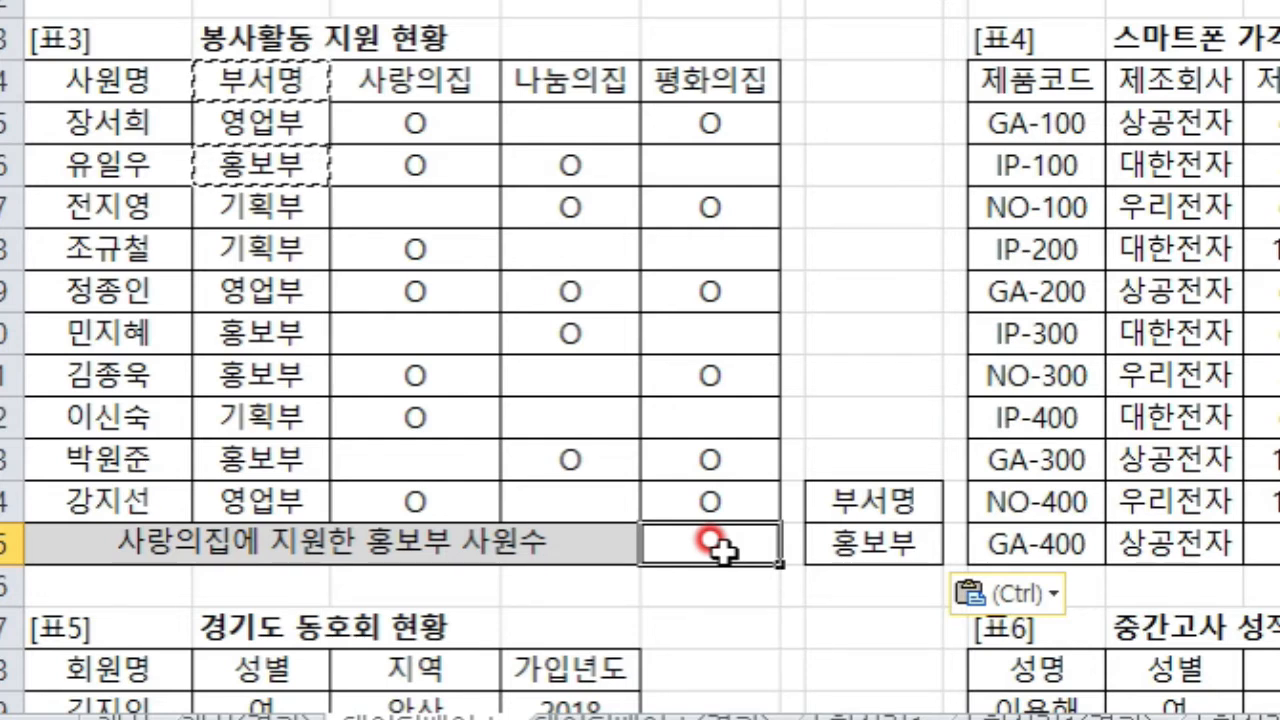
double_click(718, 545)
type("=dcou")
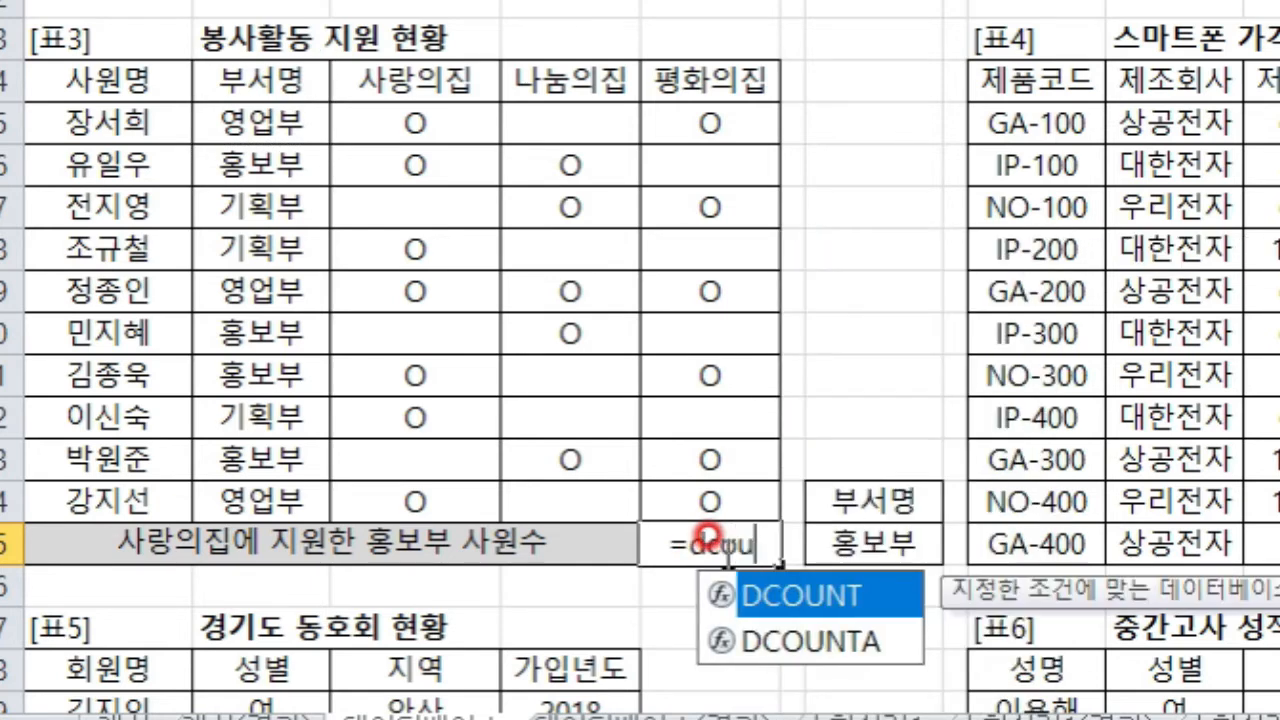
key("Down")
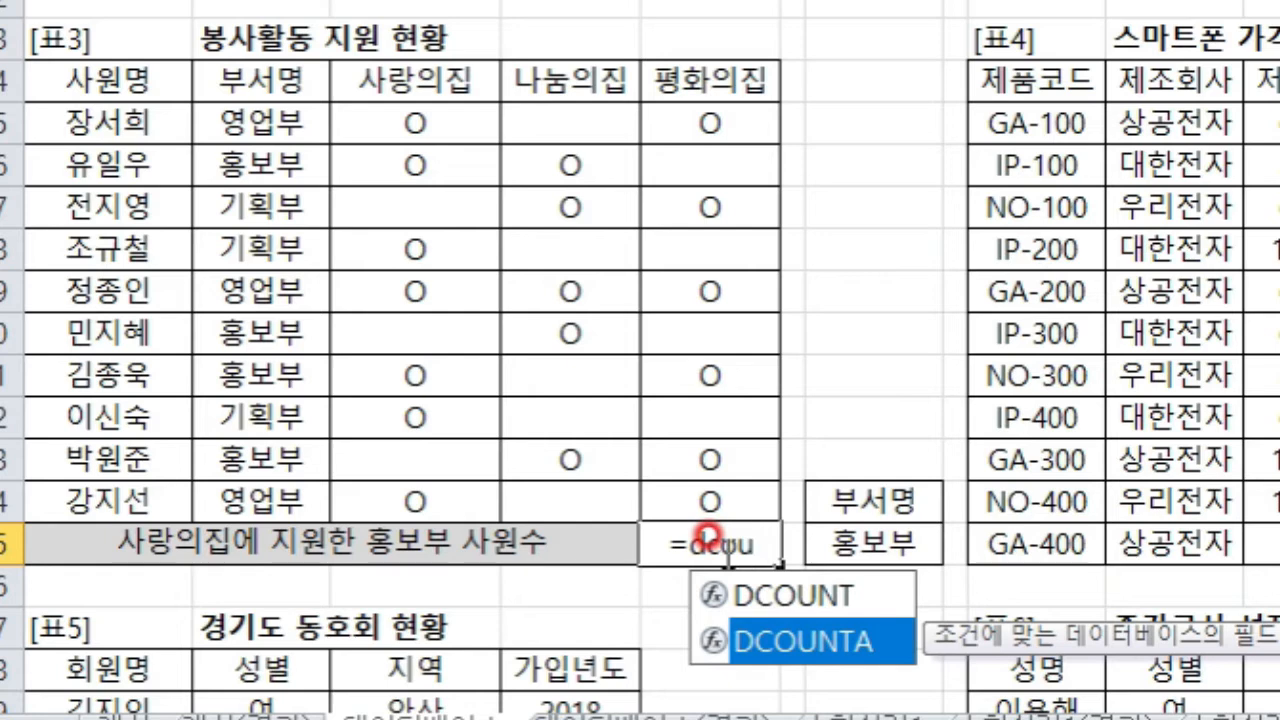
key("Tab")
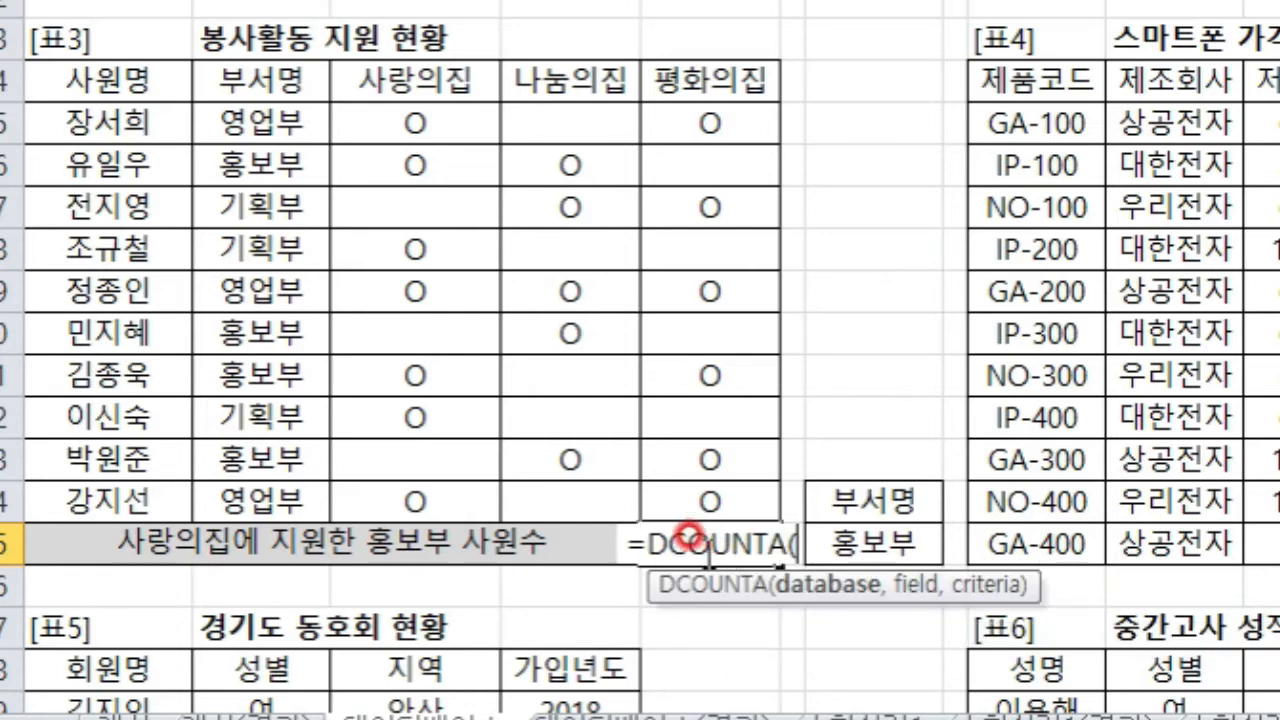
left_click_drag(90, 80, 645, 504)
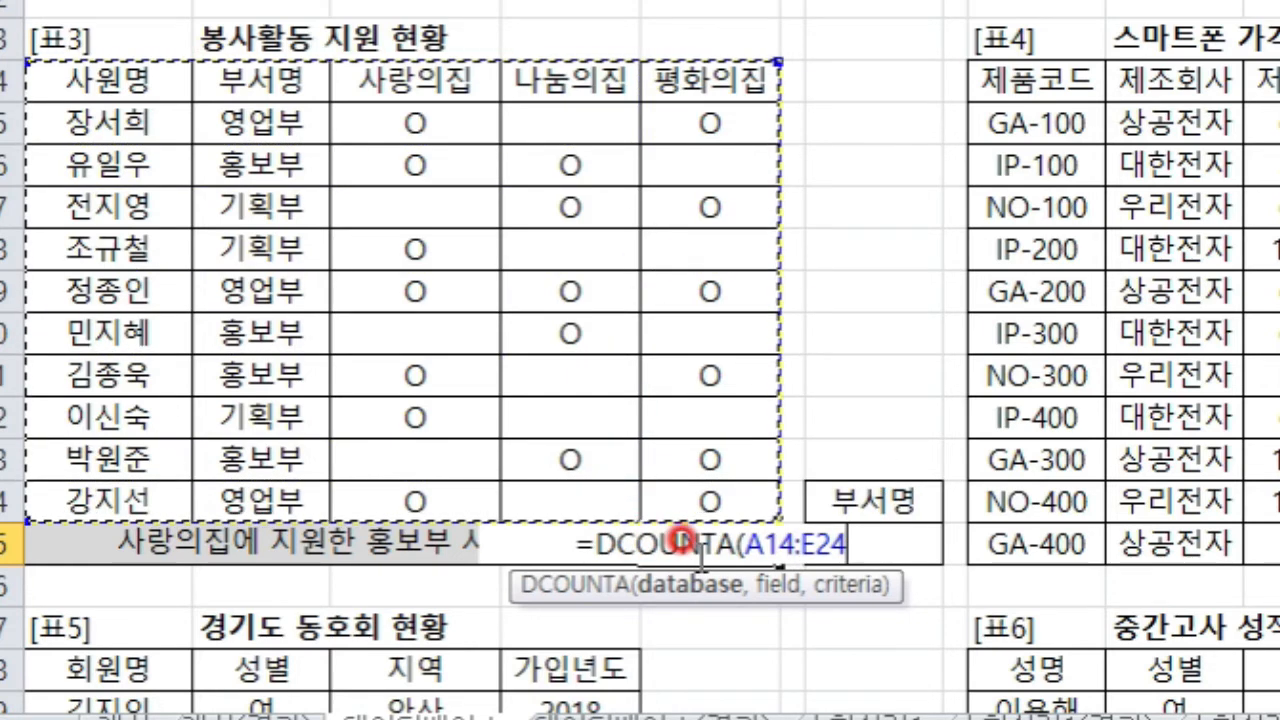
type(",")
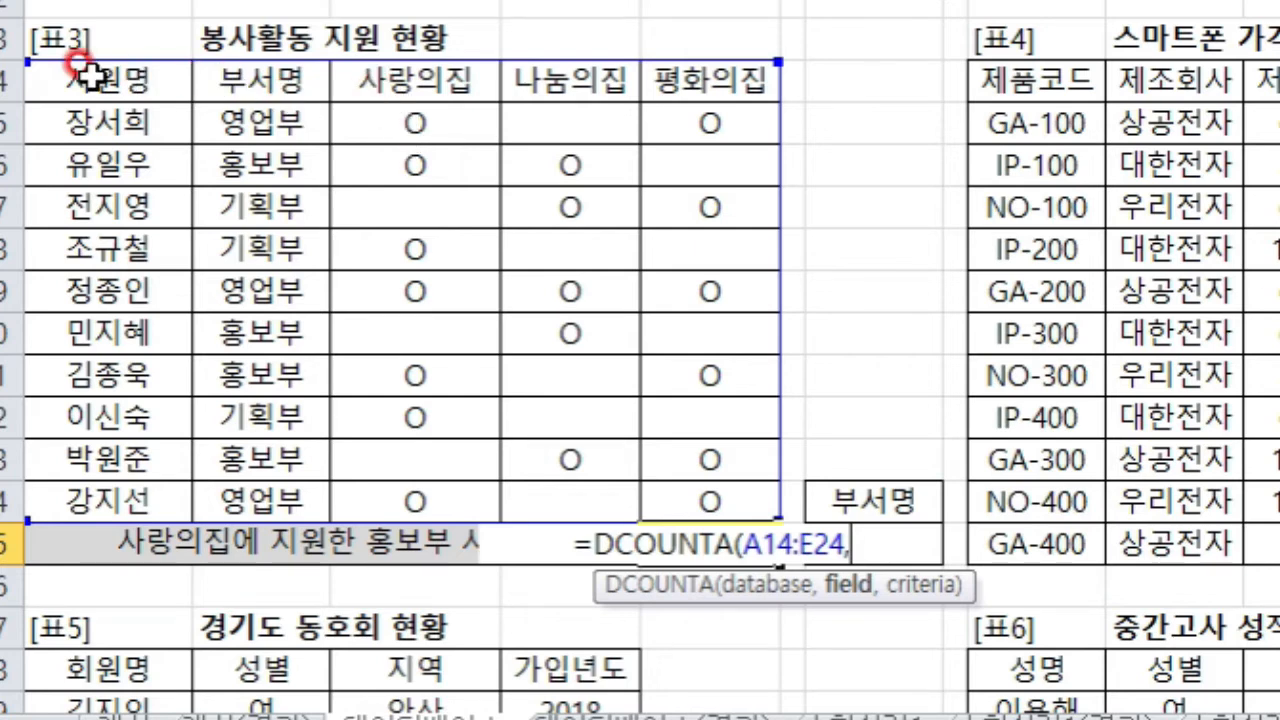
Add C14 as the DCOUNTA field and G24:G25 as the criteria, and close the function
left_click(415, 80)
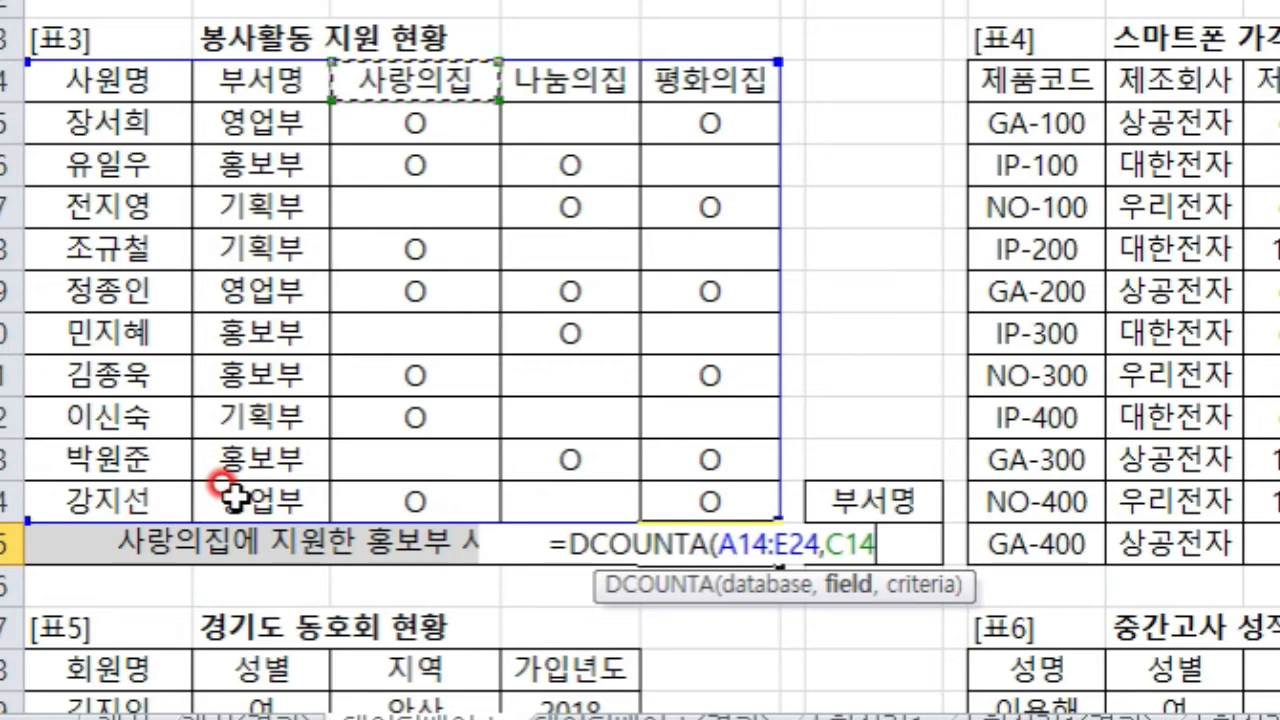
type(",")
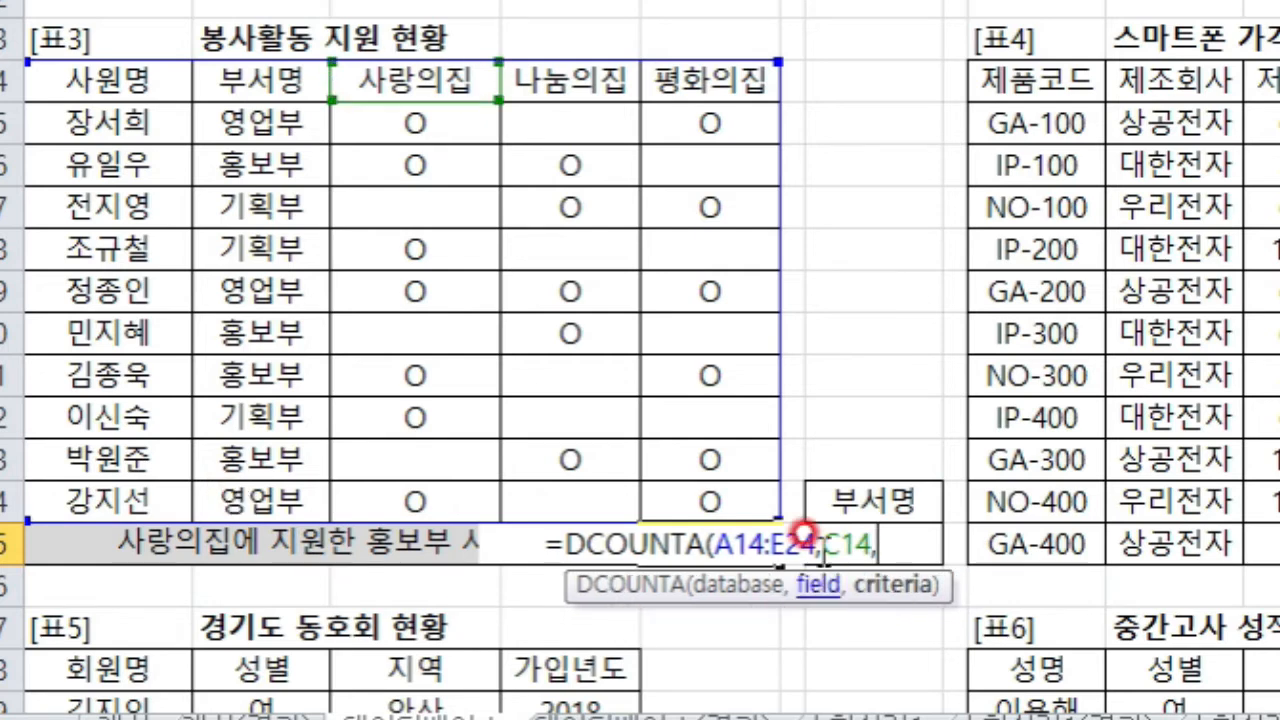
left_click(886, 495)
left_click_drag(886, 495, 878, 540)
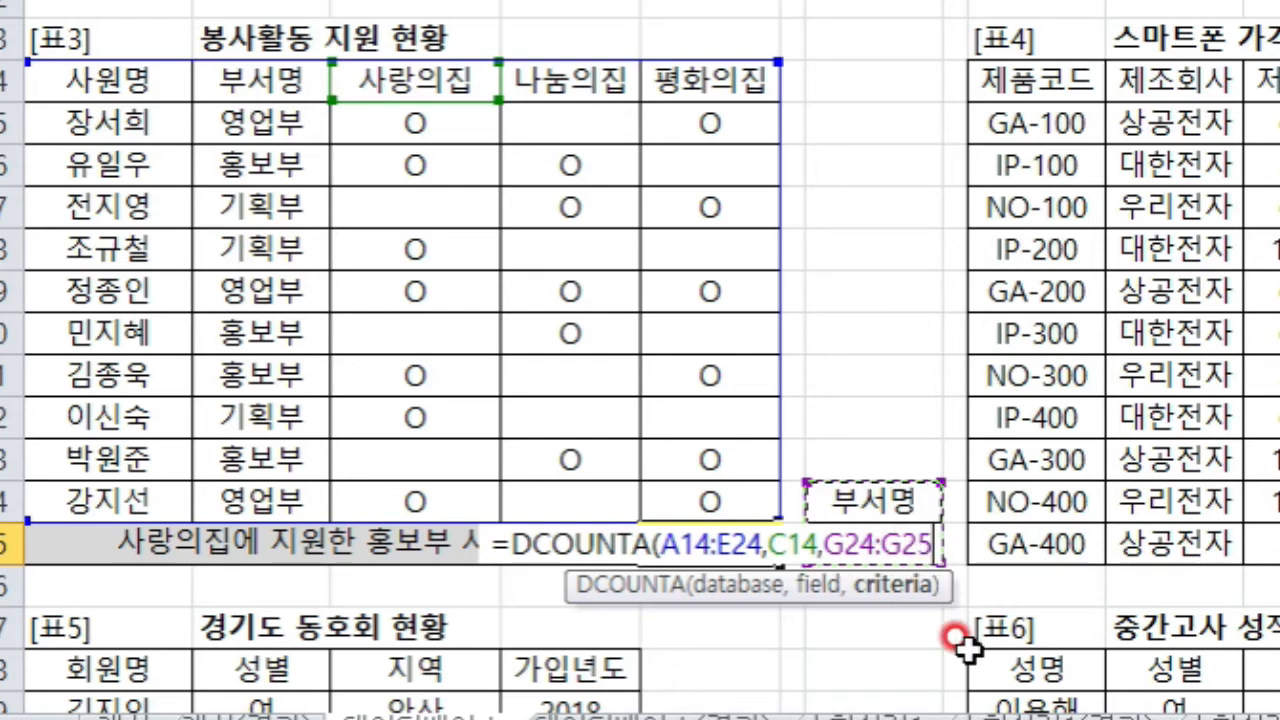
type(")")
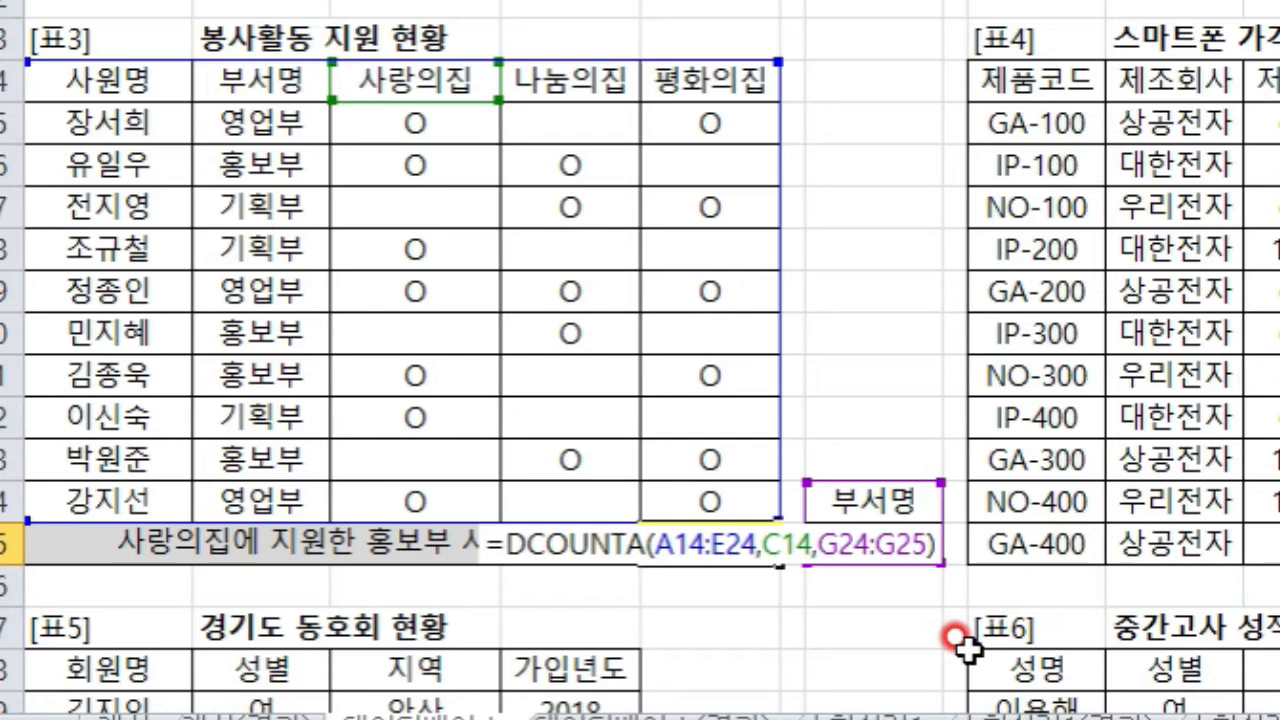
Append &"명" to the DCOUNTA formula and enter it in E25
type("&")
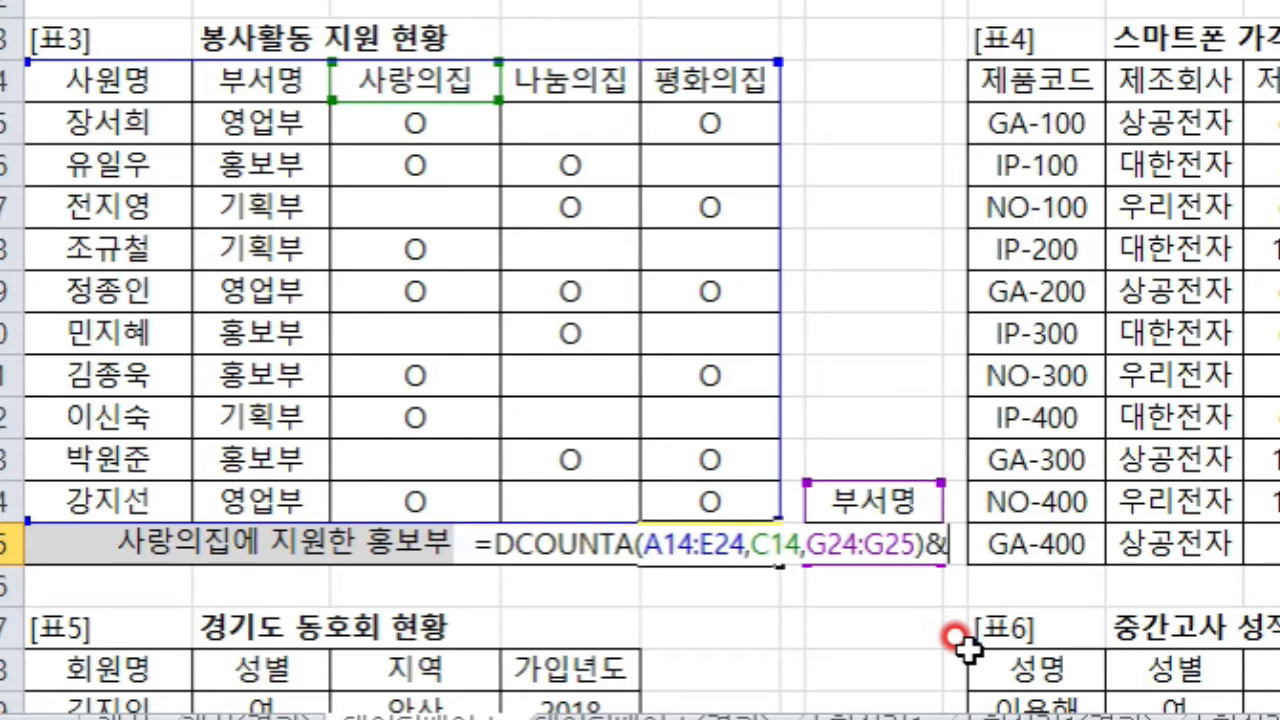
type("\"")
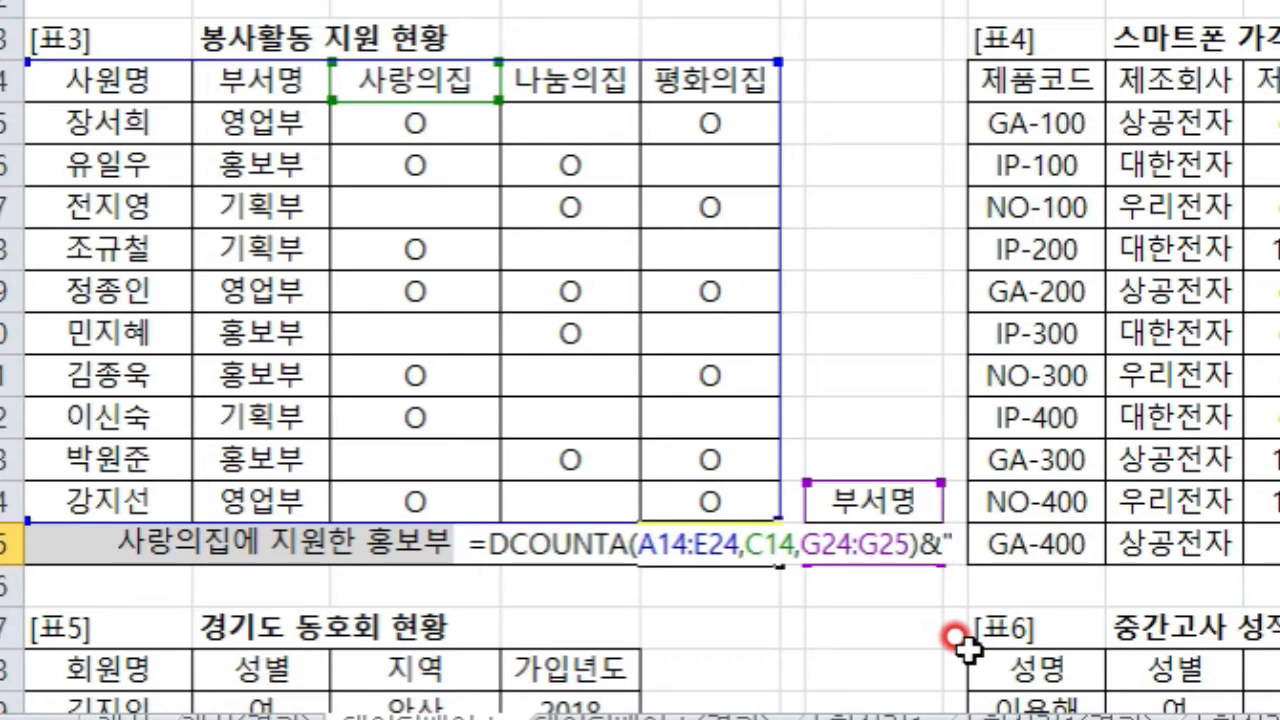
type("au")
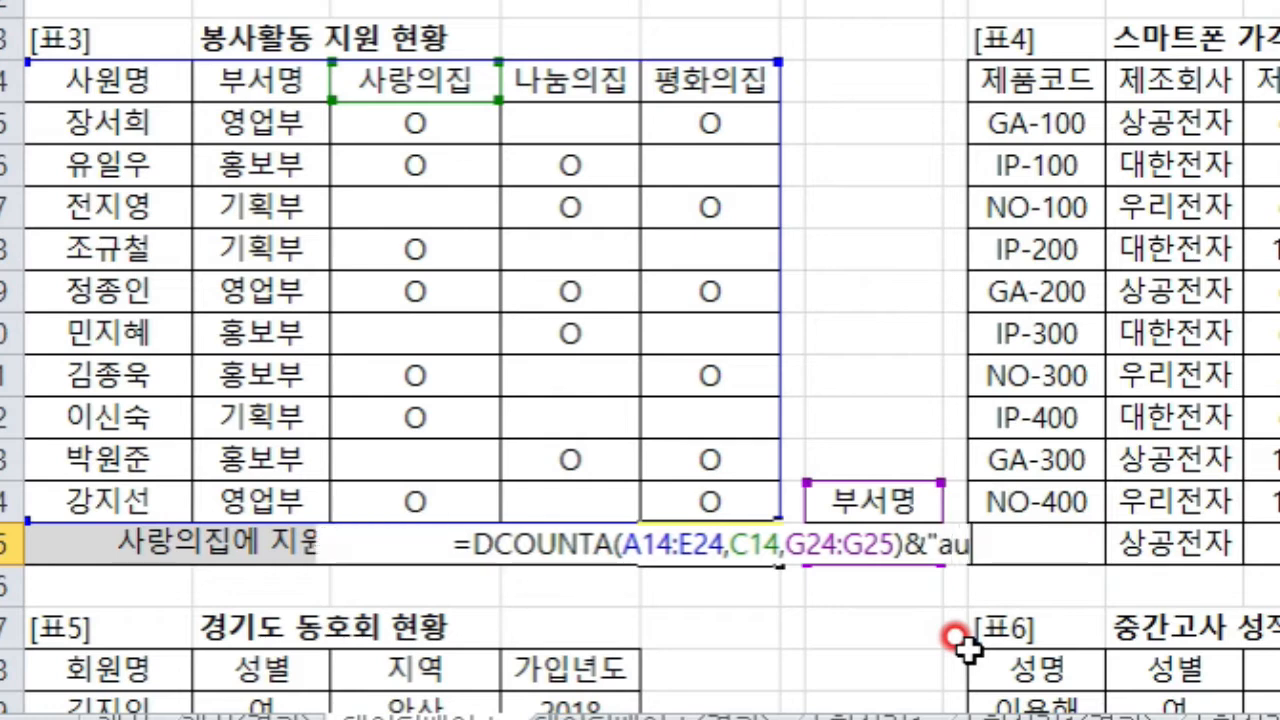
key("BackSpace")
key("BackSpace")
type("명\"")
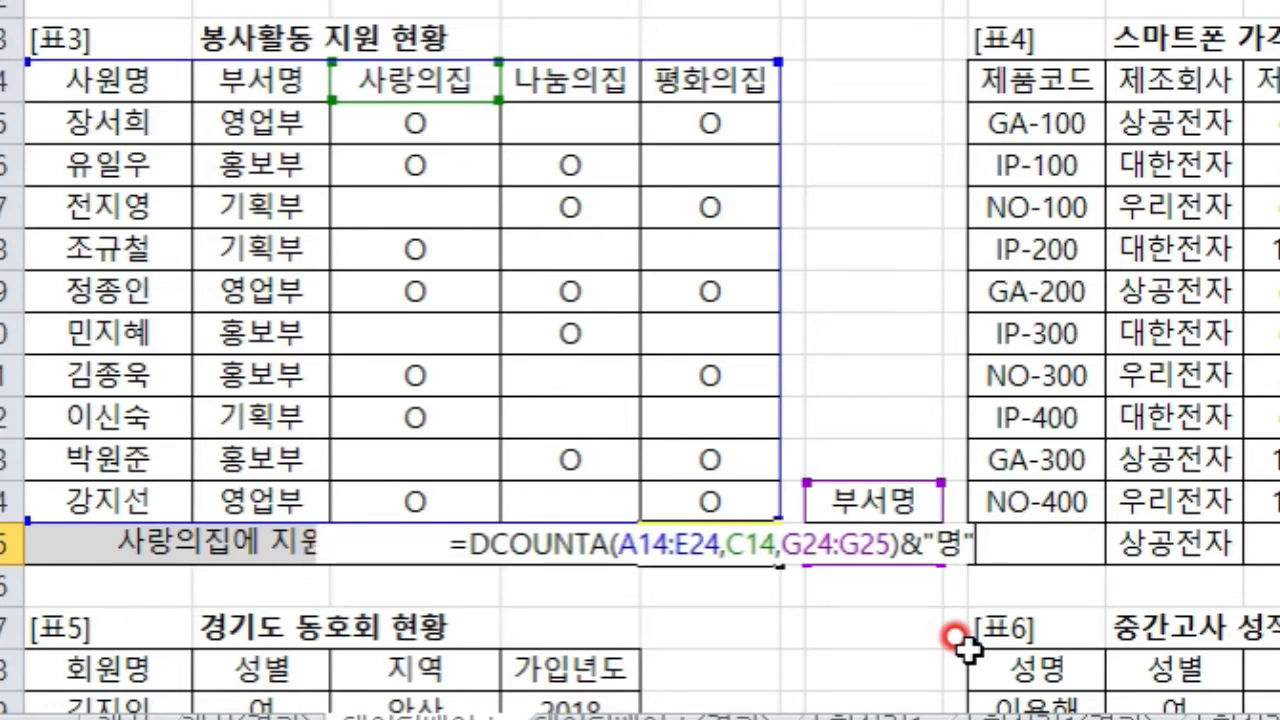
key("Return")
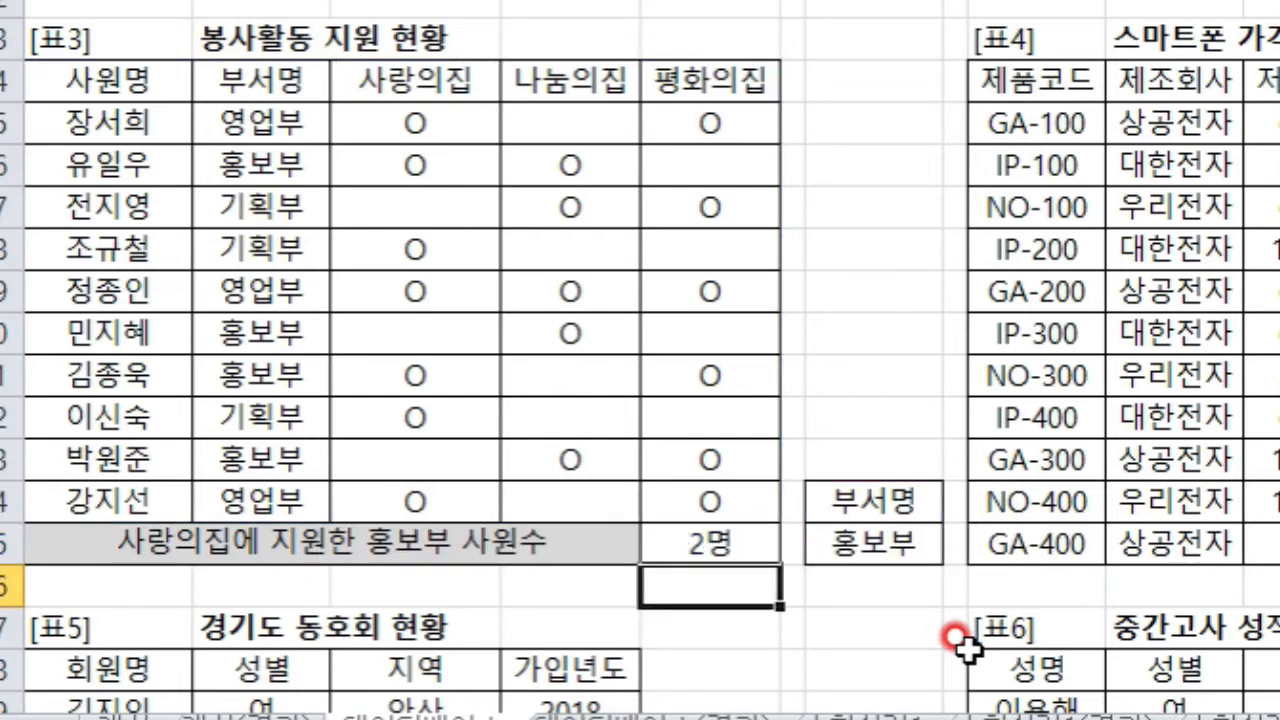
Check the count by going through each 홍보부 row of 표3 and its 사랑의집 marks
left_click_drag(198, 166, 688, 168)
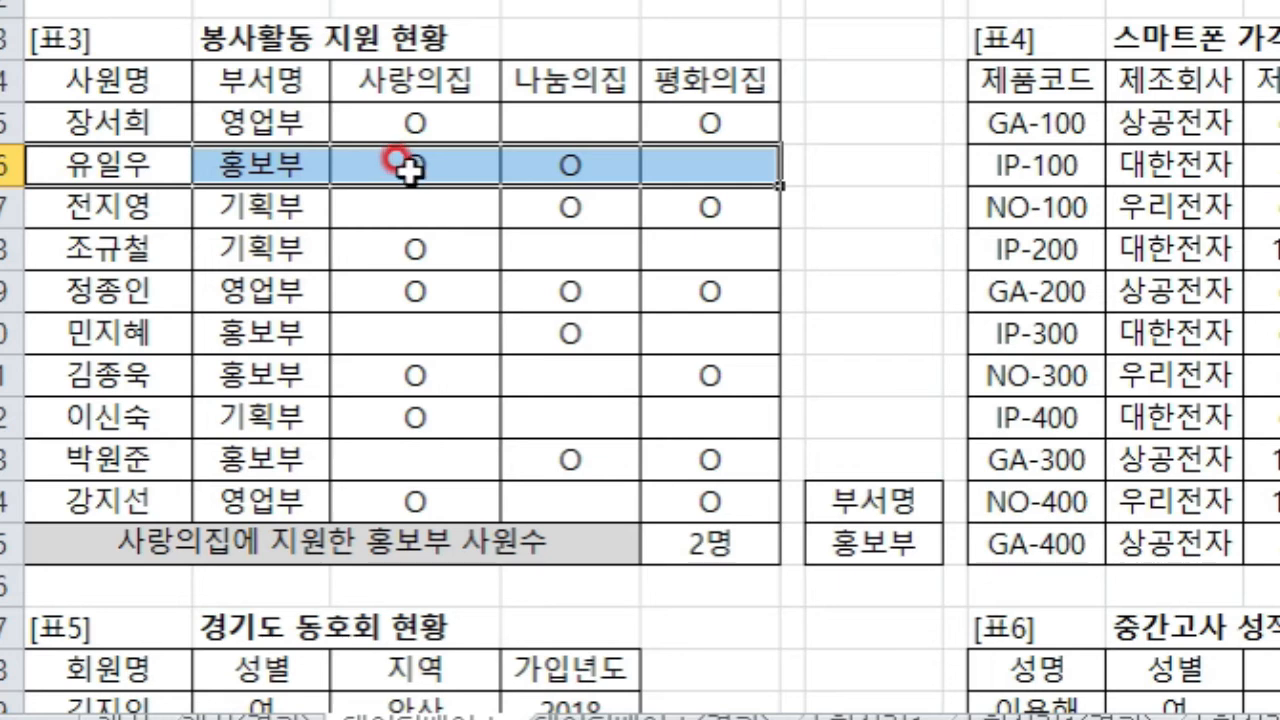
left_click_drag(205, 334, 663, 349)
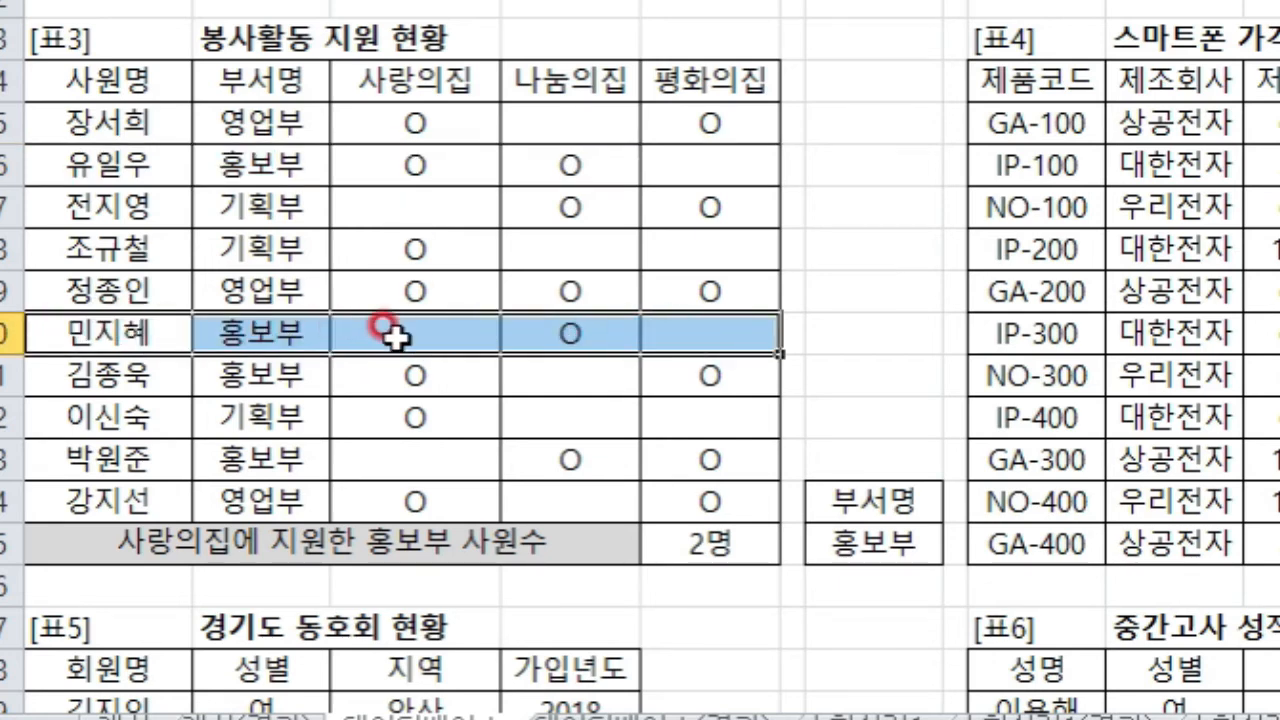
left_click_drag(210, 375, 686, 386)
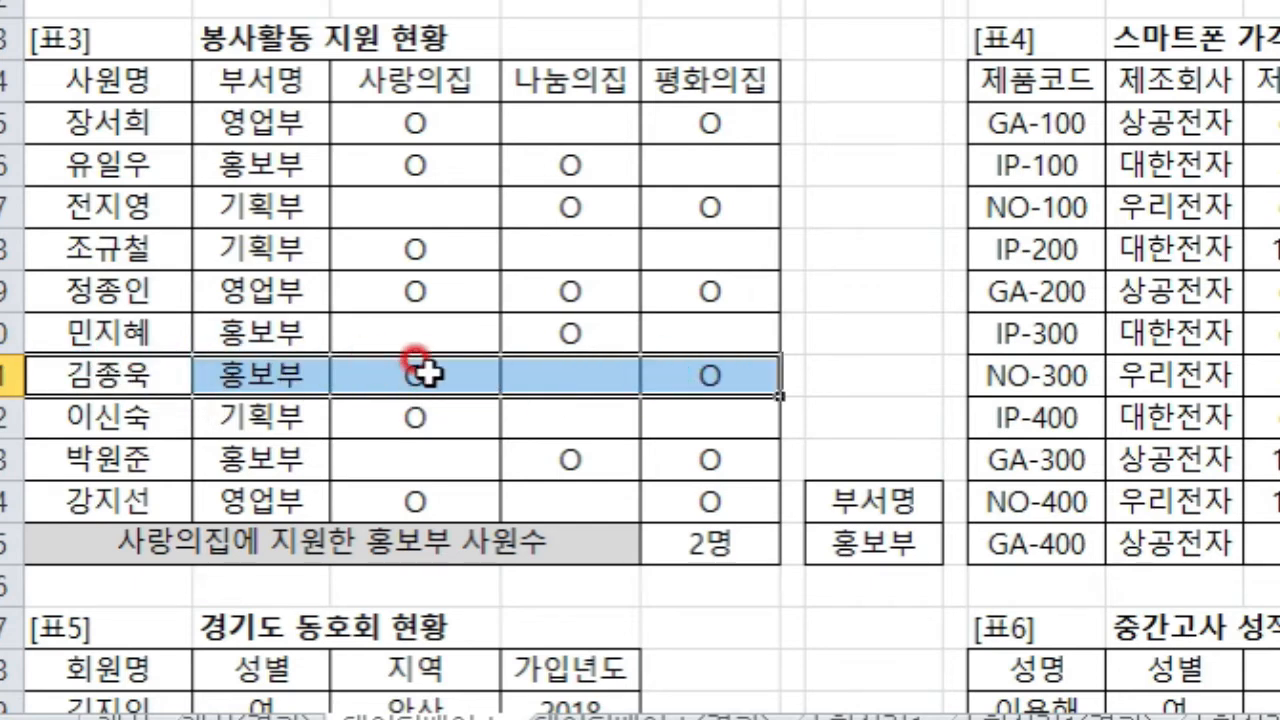
left_click_drag(238, 460, 575, 458)
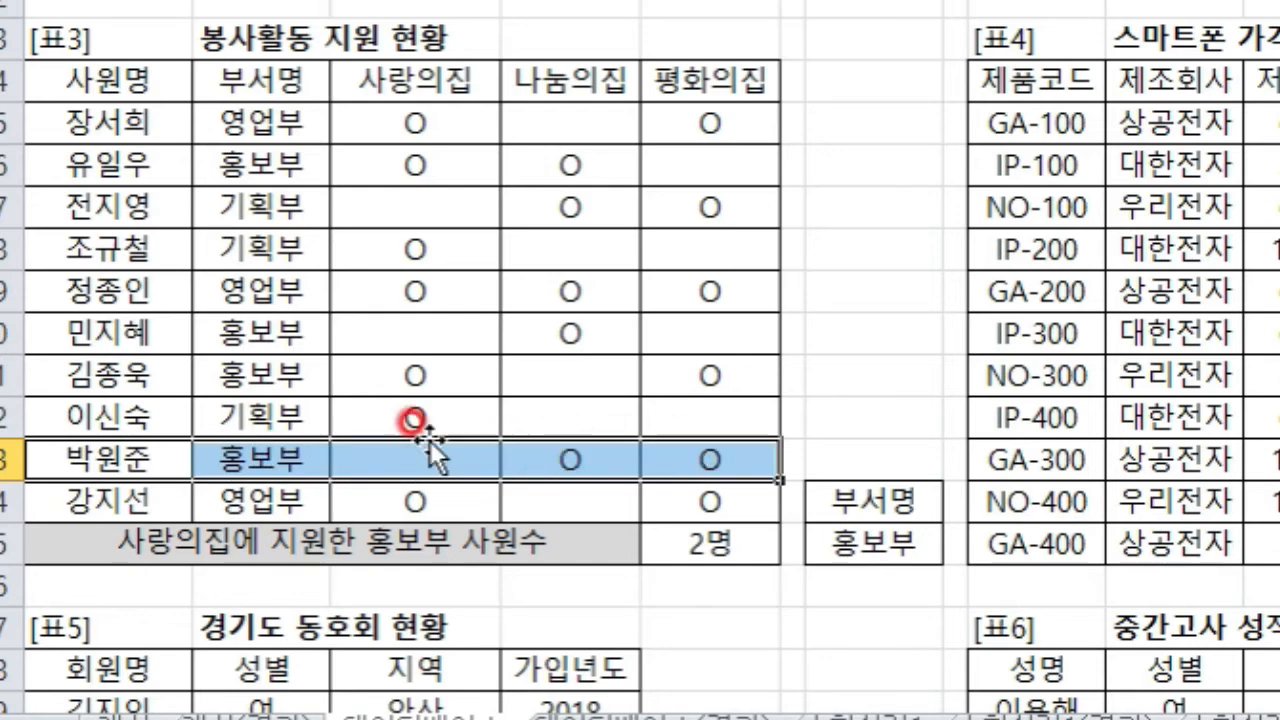
left_click(410, 167)
left_click(414, 375)
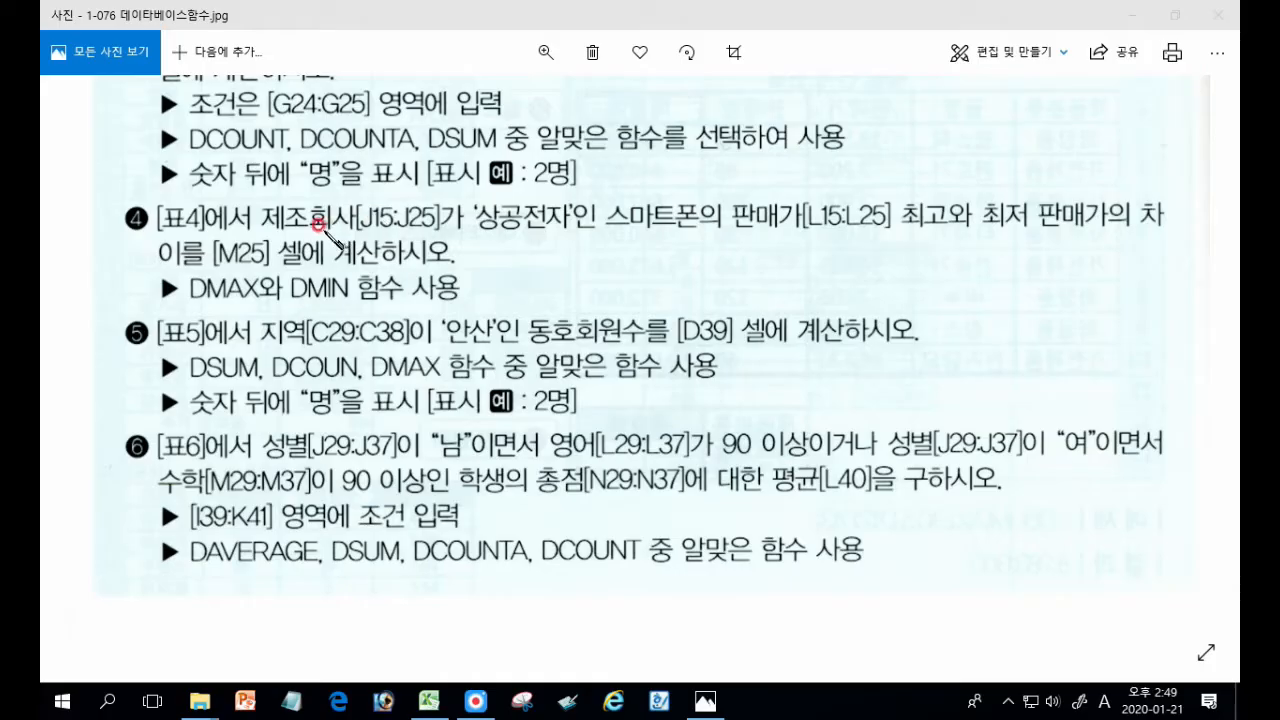
In the textbook image's problem 4, underline and bracket the condition 제조회사[J15:J25]가 '상공전자'인
left_click_drag(262, 234, 595, 222)
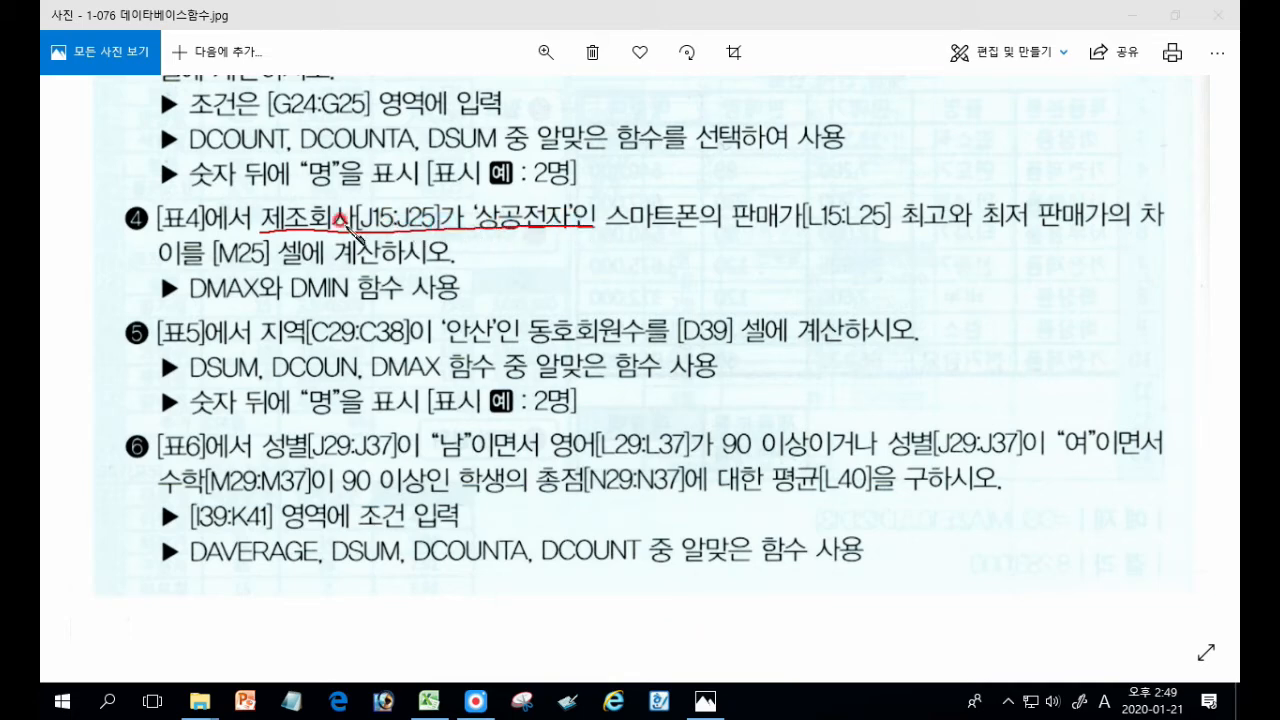
left_click_drag(276, 192, 266, 236)
left_click_drag(580, 190, 588, 238)
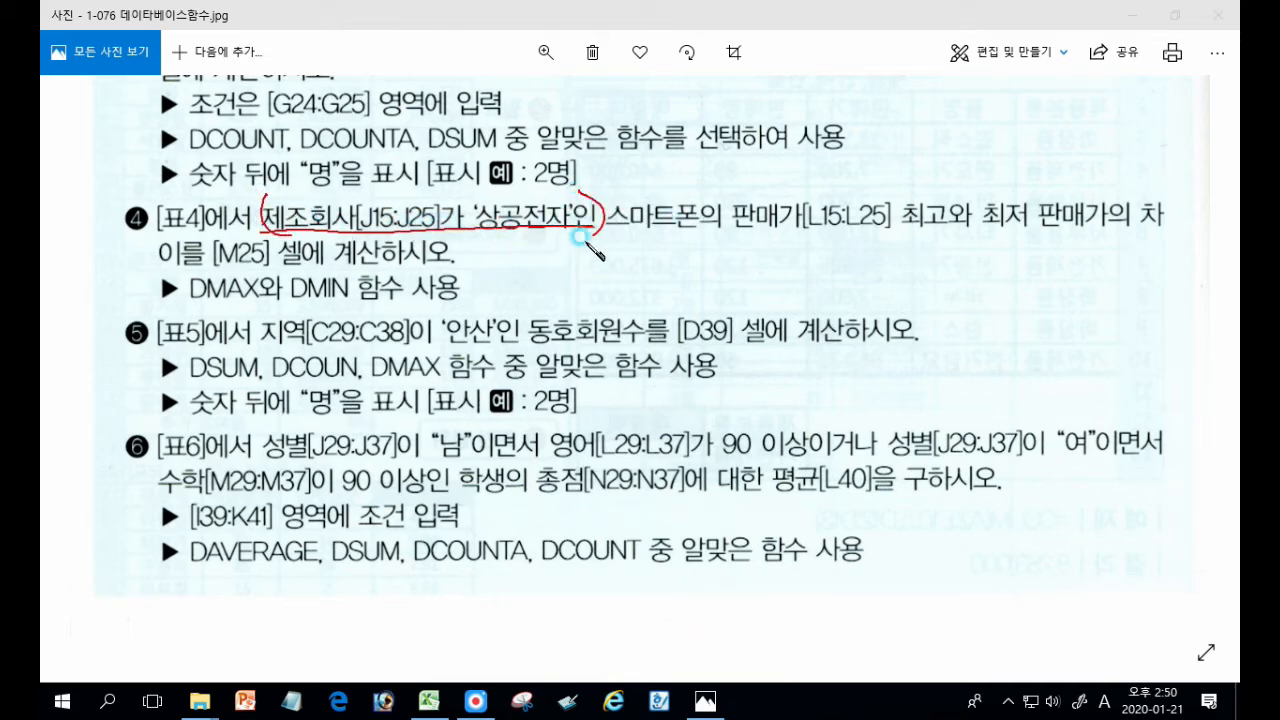
left_click(598, 206)
Underline 판매가[L15:L25], 최고 and 최저 in problem 4, emphasize them with wavy lines, and handwrite 계산할 필드 under 판매가
left_click_drag(733, 226, 1030, 229)
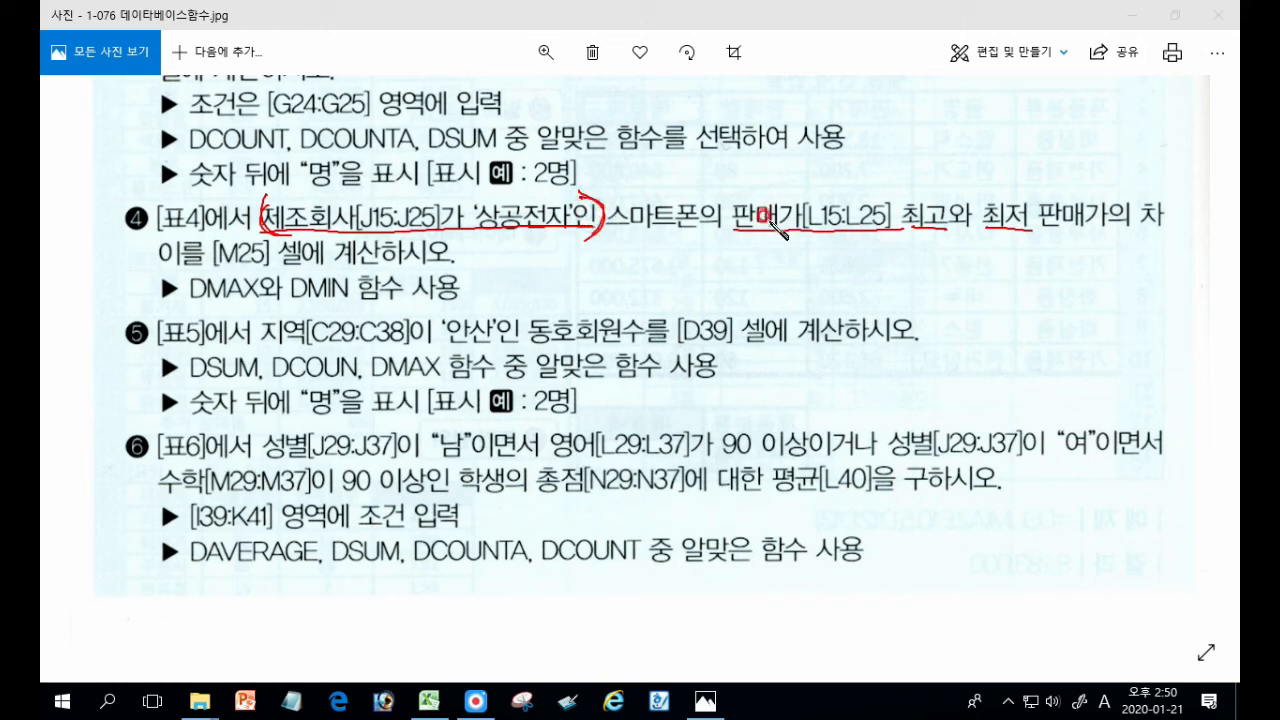
mouse_move(733, 228)
left_mouse_down()
mouse_move(785, 236)
mouse_move(762, 242)
left_mouse_up()
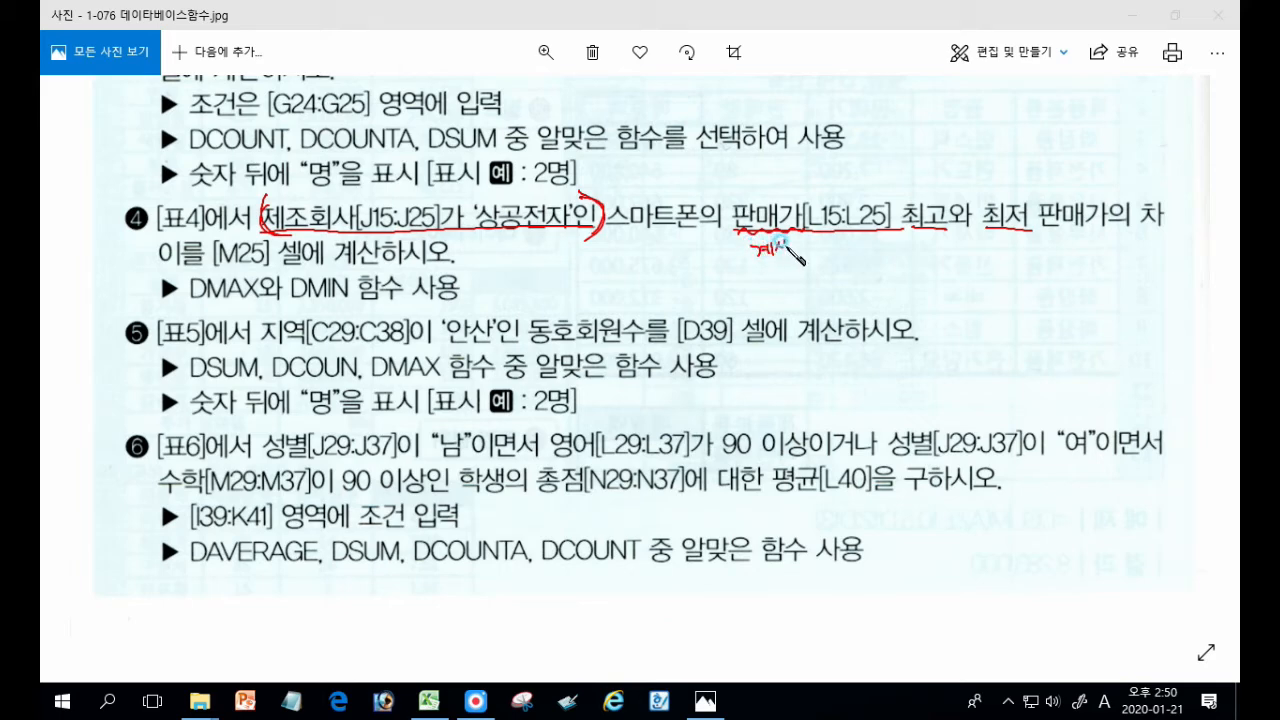
left_click_drag(793, 241, 826, 233)
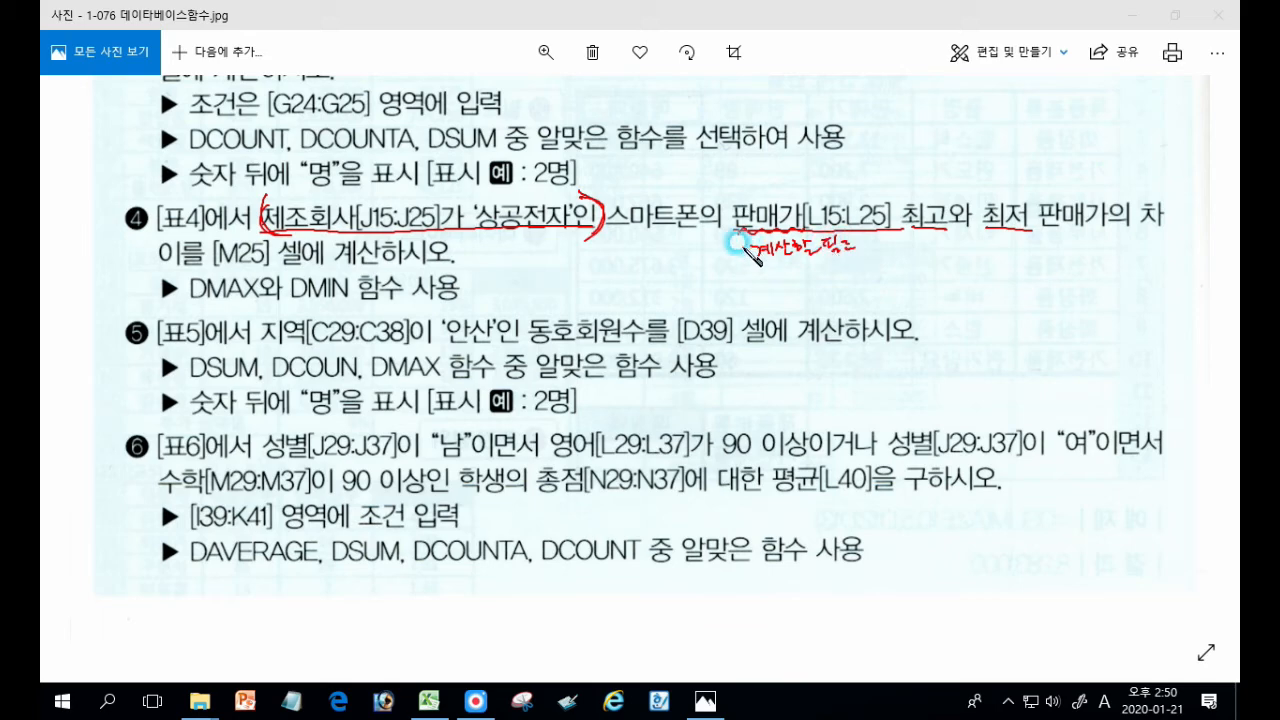
mouse_move(904, 218)
left_mouse_down()
mouse_move(940, 231)
mouse_move(910, 229)
left_mouse_up()
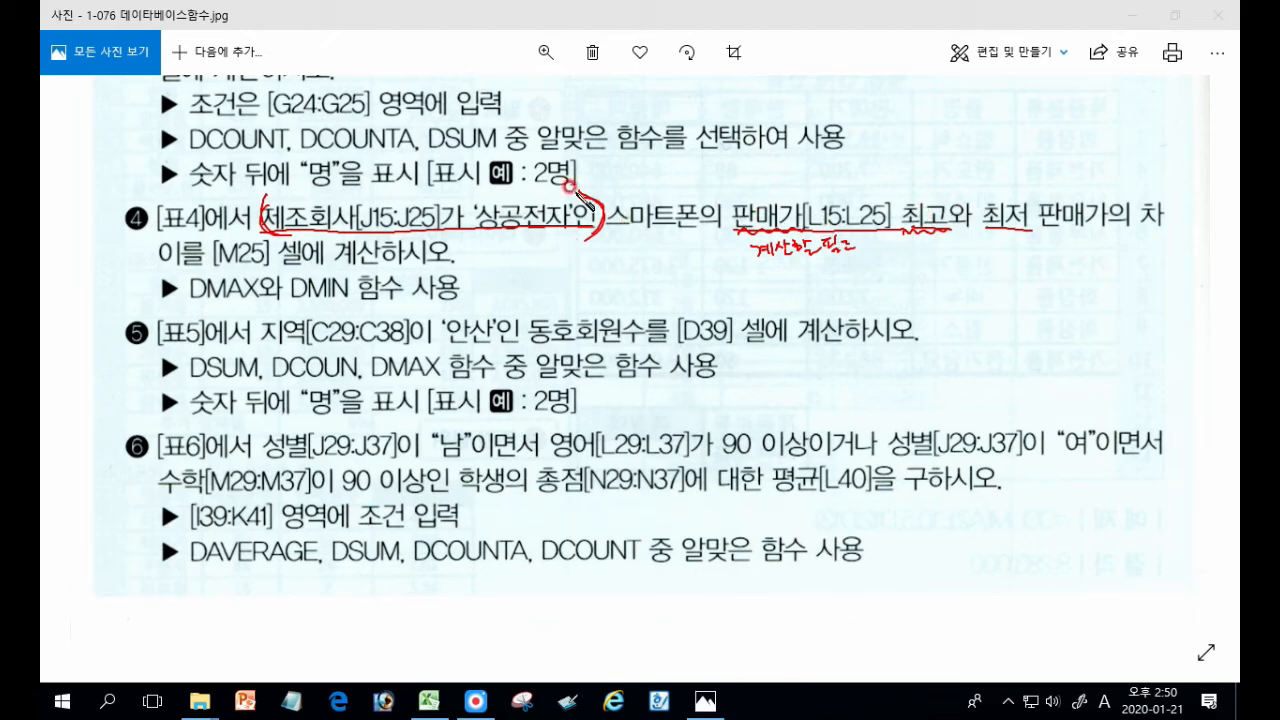
left_click_drag(802, 201, 802, 232)
left_click_drag(978, 228, 1017, 219)
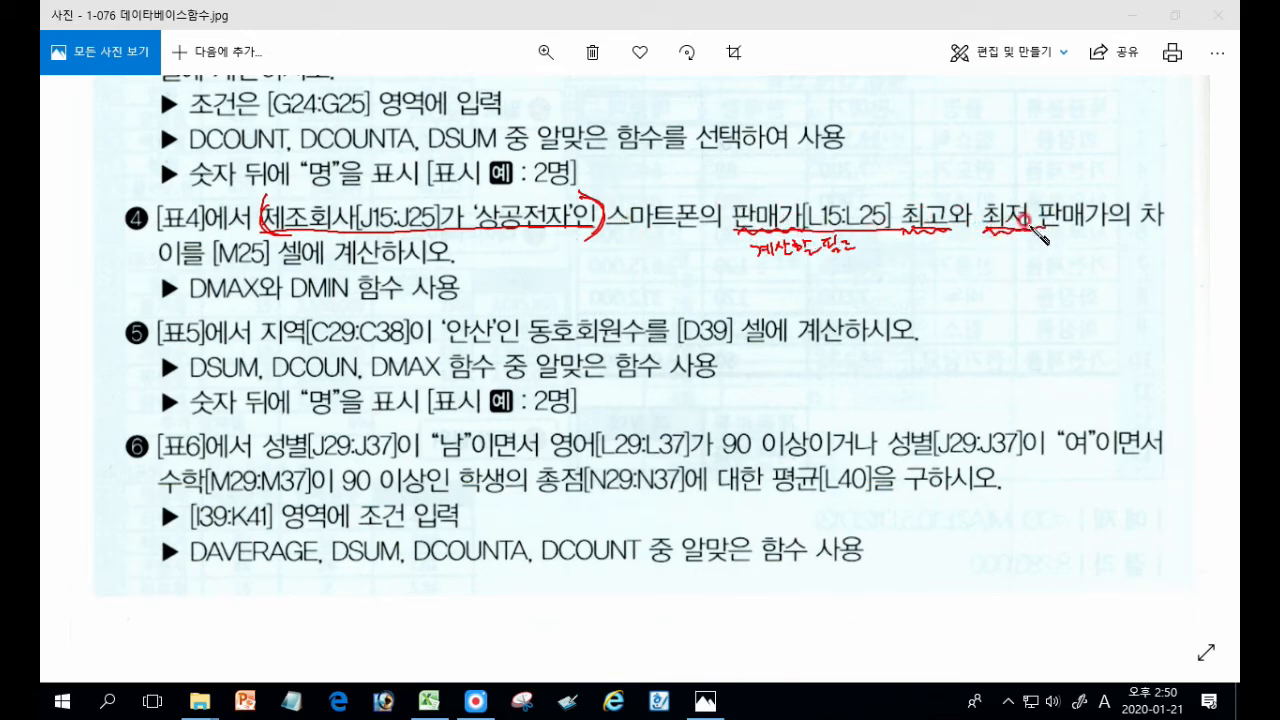
Circle 차 in problem 4, handwrite the formula outline =DMAX( )-DMIN( ) beneath the problem text, and clear the drawings
mouse_move(1140, 226)
left_mouse_down()
mouse_move(1152, 190)
mouse_move(1146, 220)
left_mouse_up()
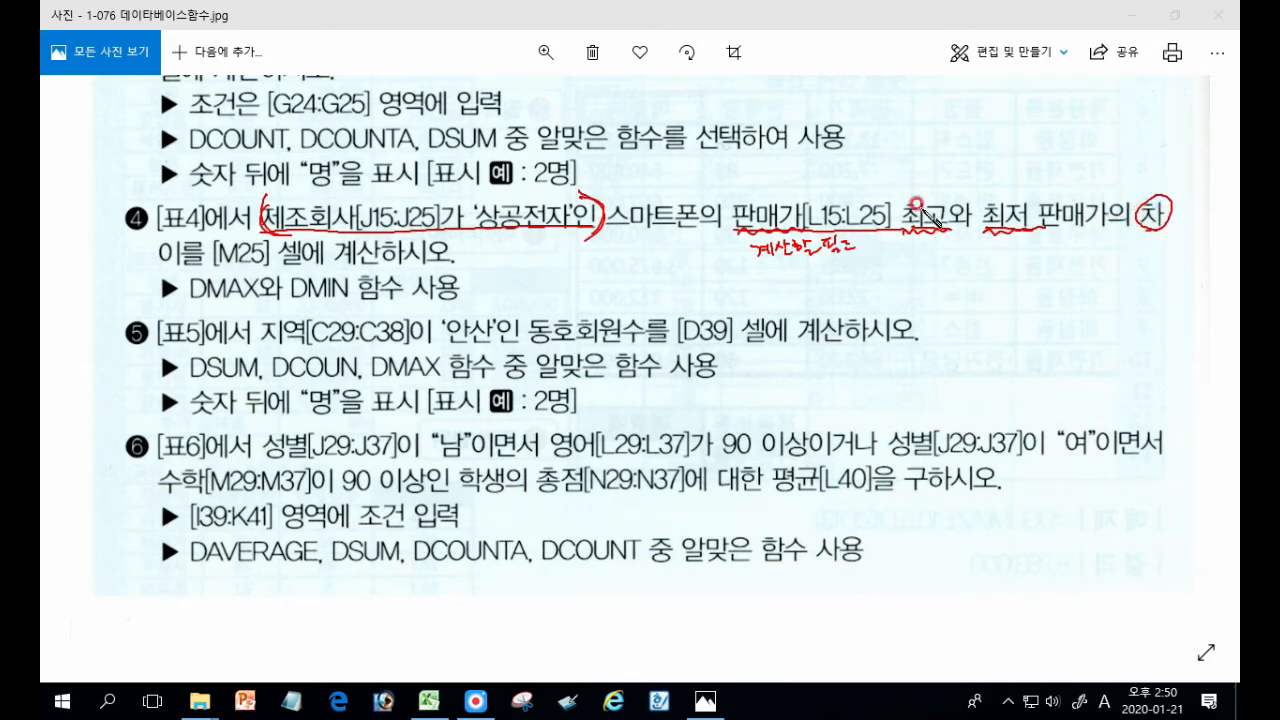
left_click_drag(575, 289, 584, 288)
left_click_drag(575, 294, 585, 293)
left_click_drag(597, 284, 597, 298)
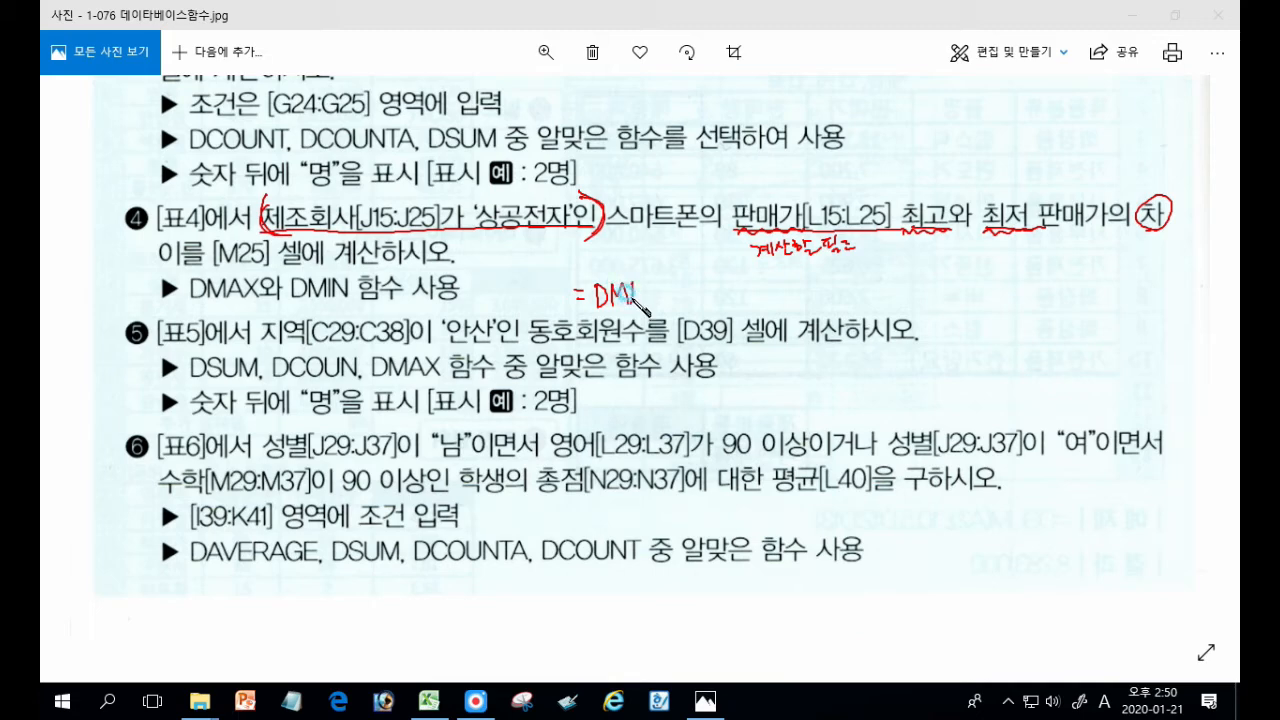
mouse_move(676, 283)
left_mouse_down()
mouse_move(673, 304)
mouse_move(707, 304)
left_mouse_up()
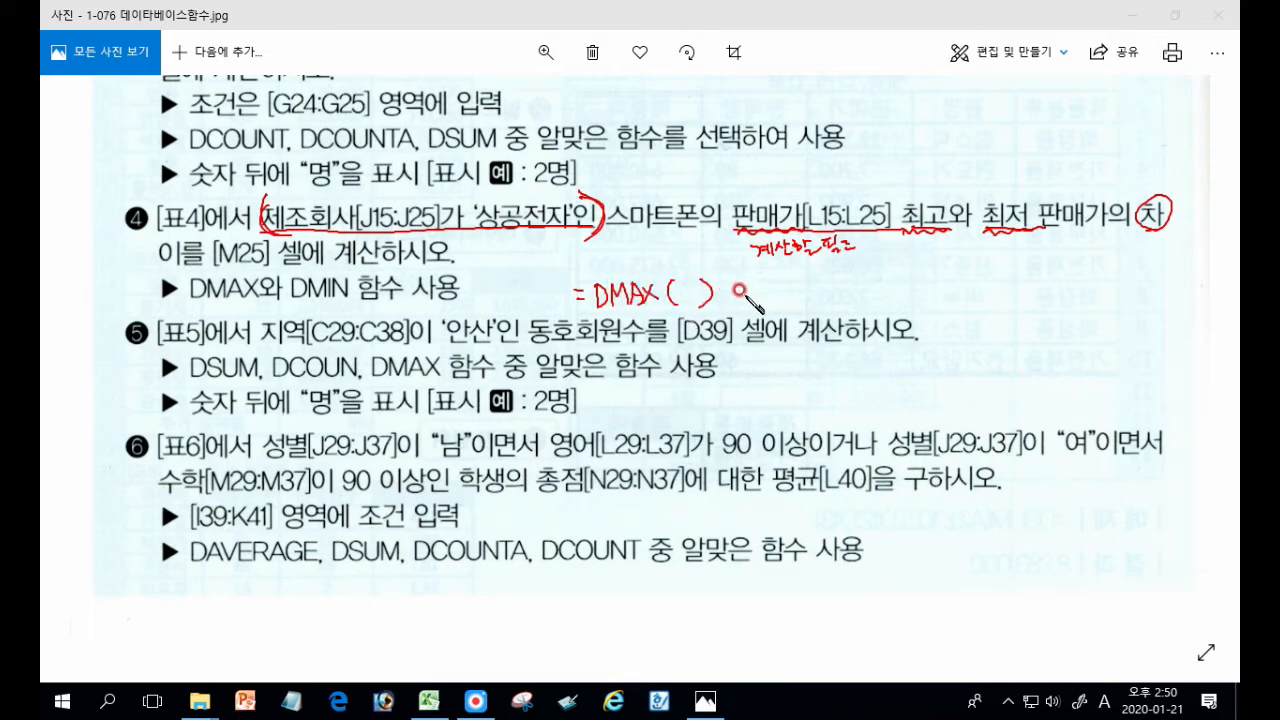
left_click_drag(733, 295, 759, 305)
left_click_drag(759, 284, 761, 304)
mouse_move(808, 283)
left_mouse_down()
mouse_move(808, 304)
mouse_move(829, 283)
mouse_move(834, 304)
mouse_move(858, 300)
left_mouse_up()
left_click(738, 293)
key("Escape")
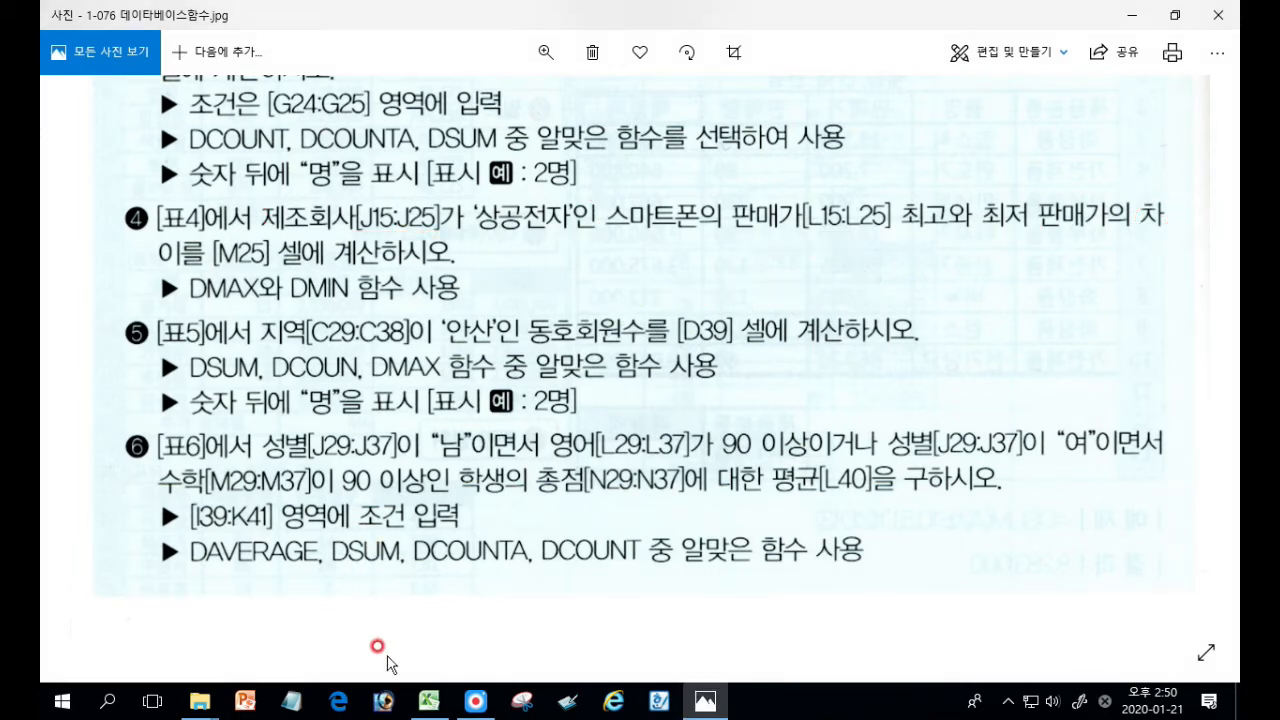
Switch to Excel and examine which cells under 표4's 제조회사 header can form the criteria range, comparing adjacent 상공전자 with non-adjacent 대한전자
left_click(429, 701)
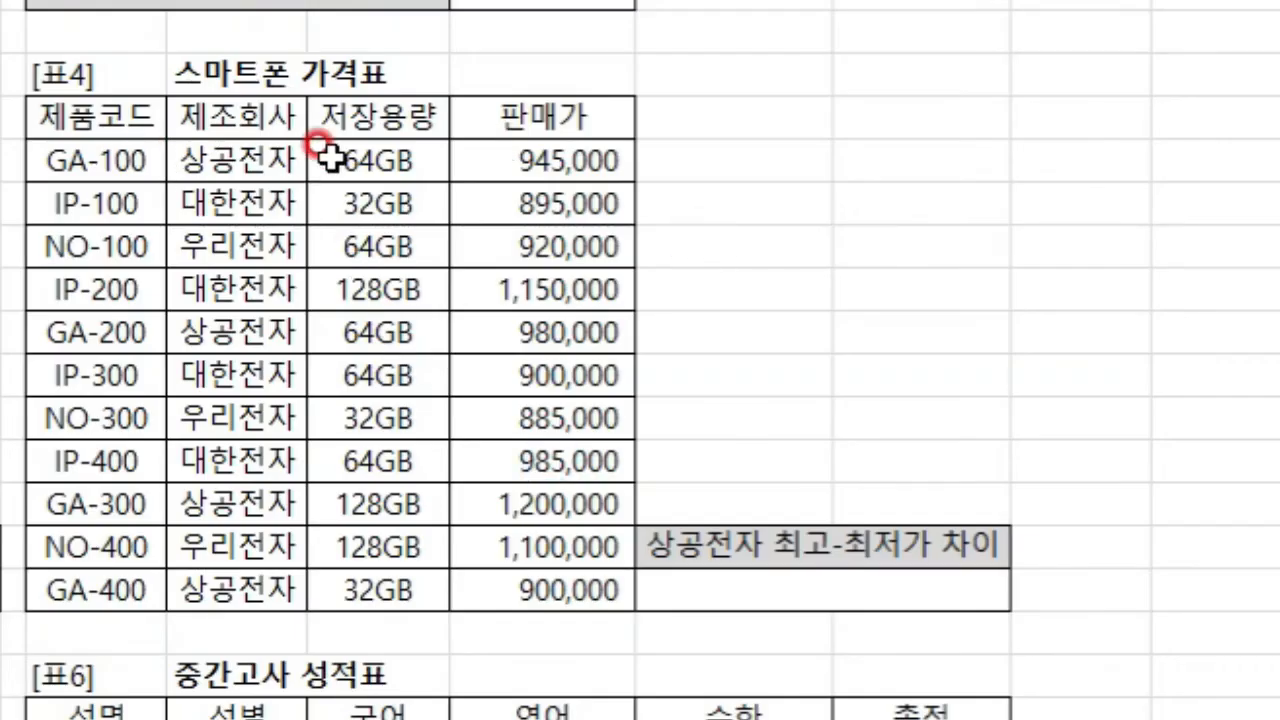
left_click(262, 108)
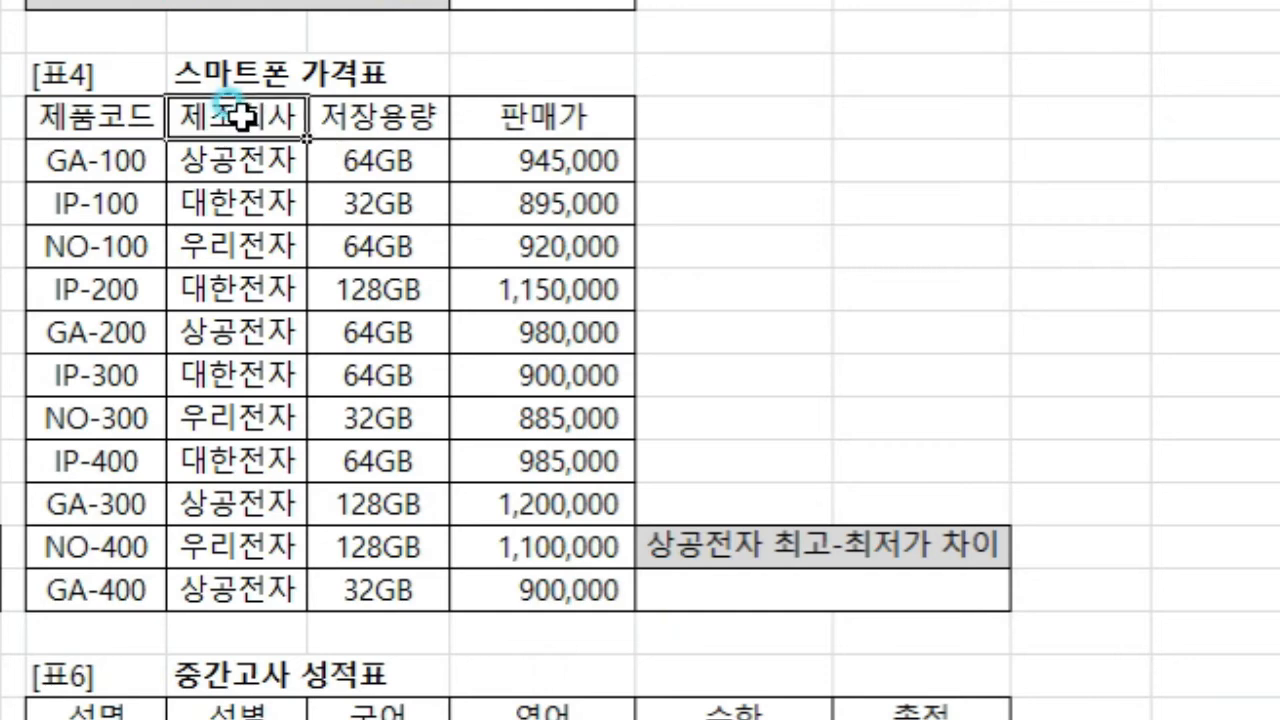
left_click(228, 162)
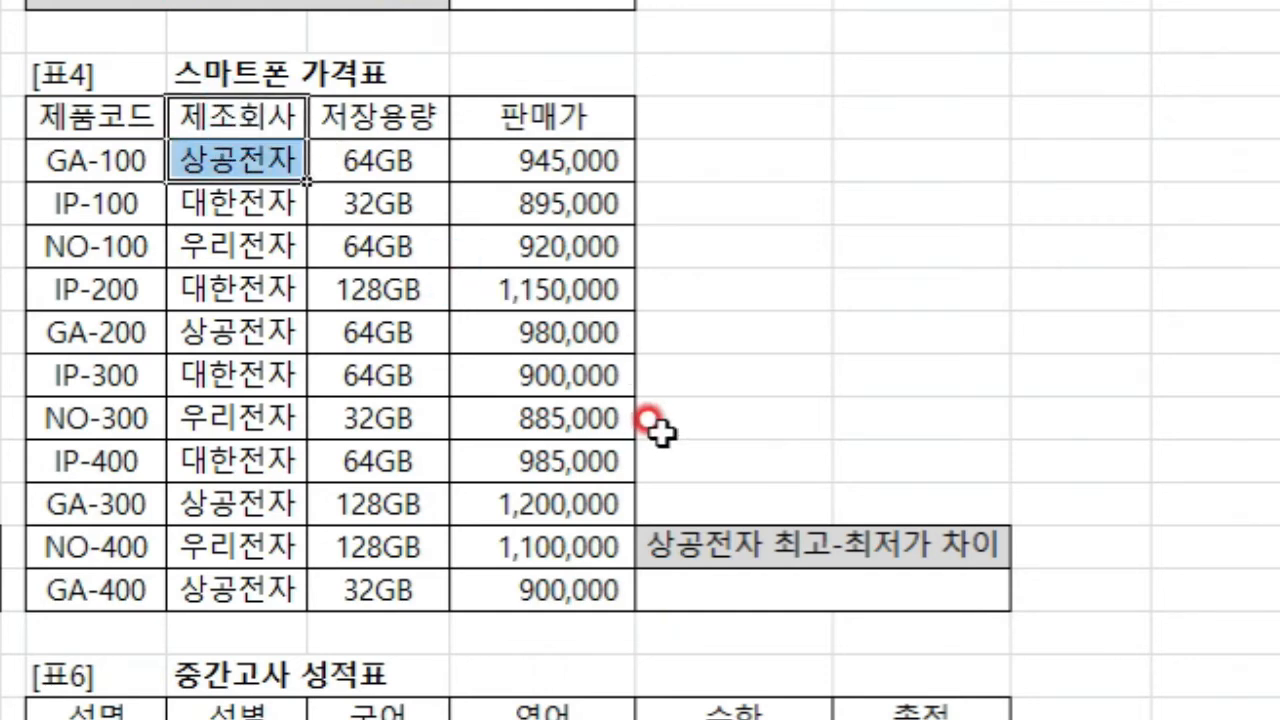
left_click_drag(740, 280, 755, 323)
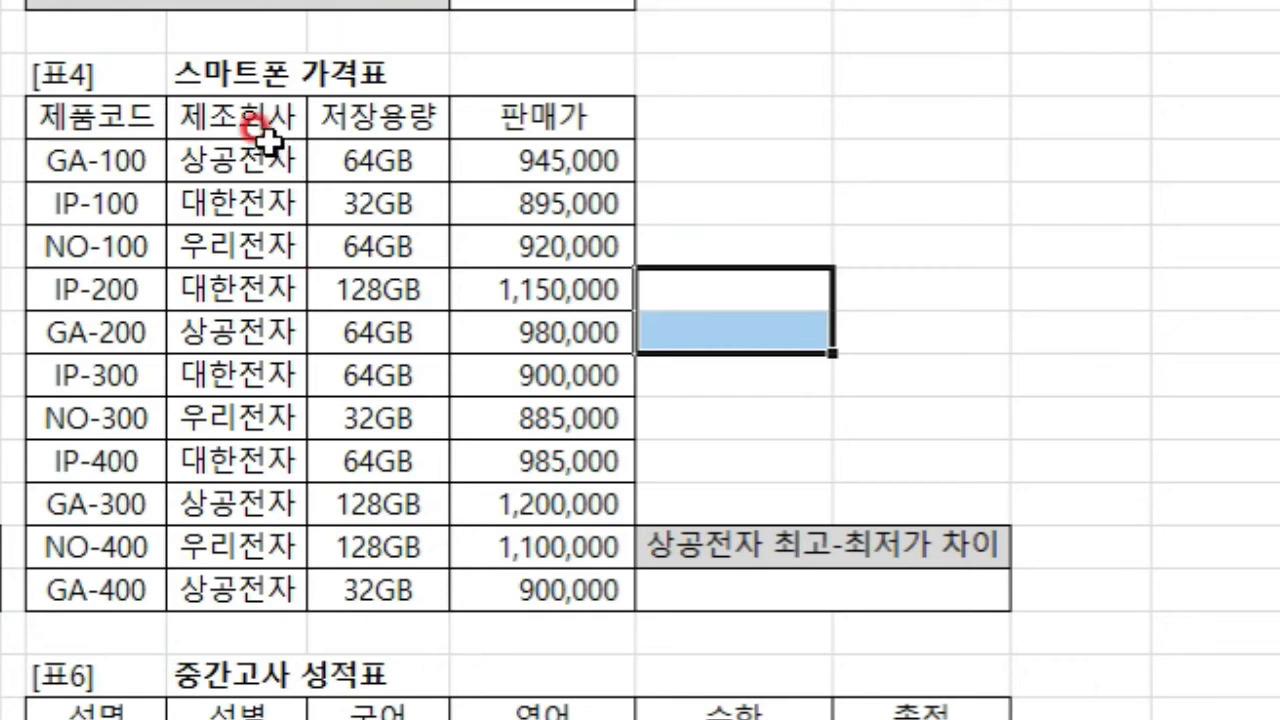
left_click_drag(245, 117, 253, 157)
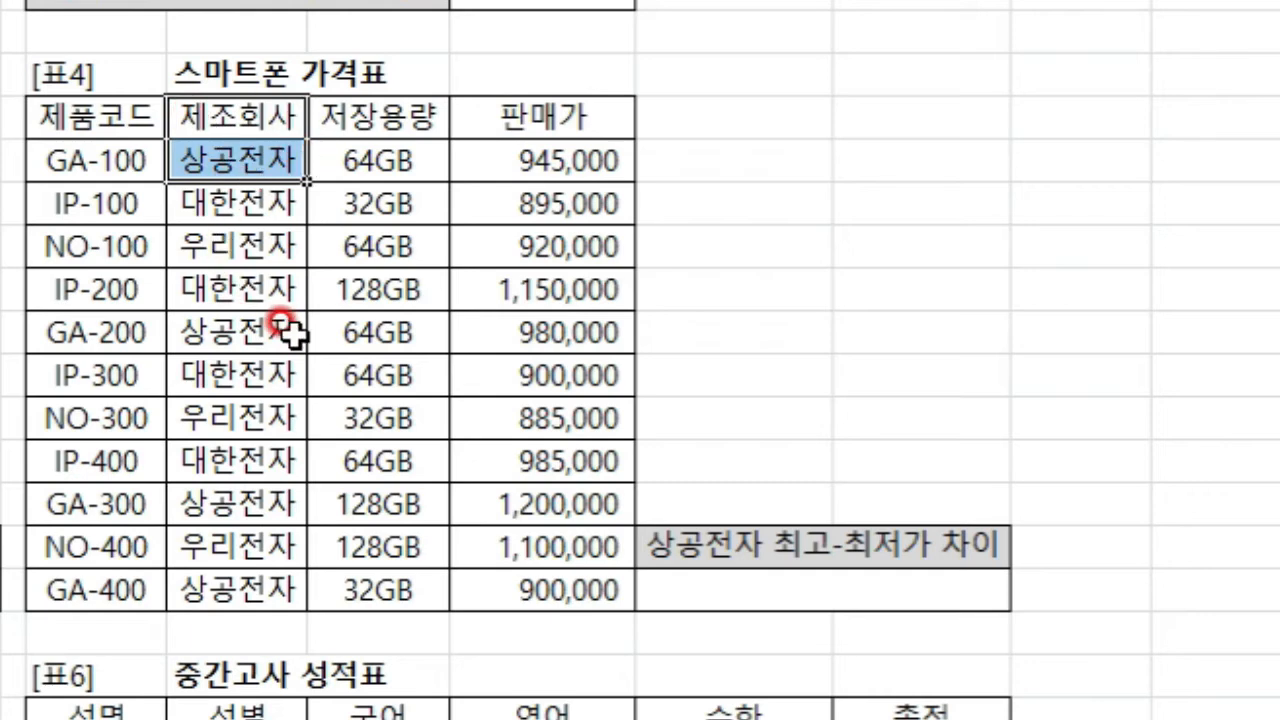
left_click(237, 121)
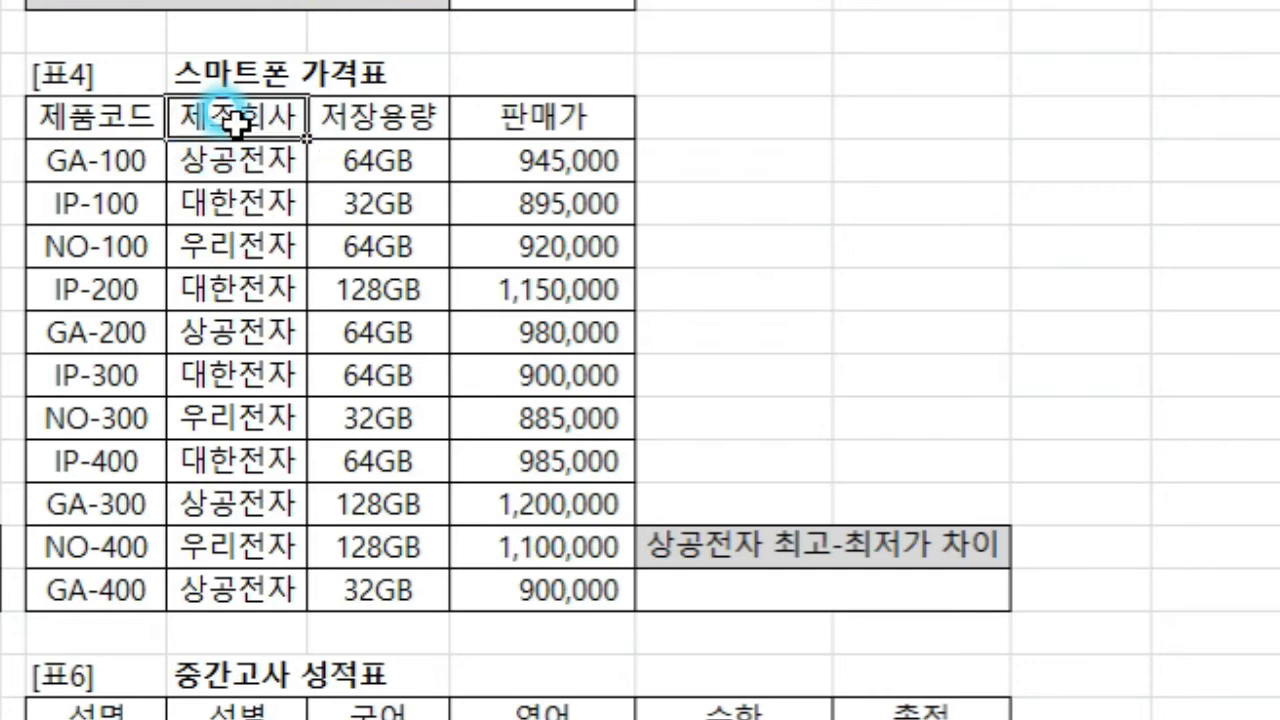
left_click(242, 204)
left_click(242, 204)
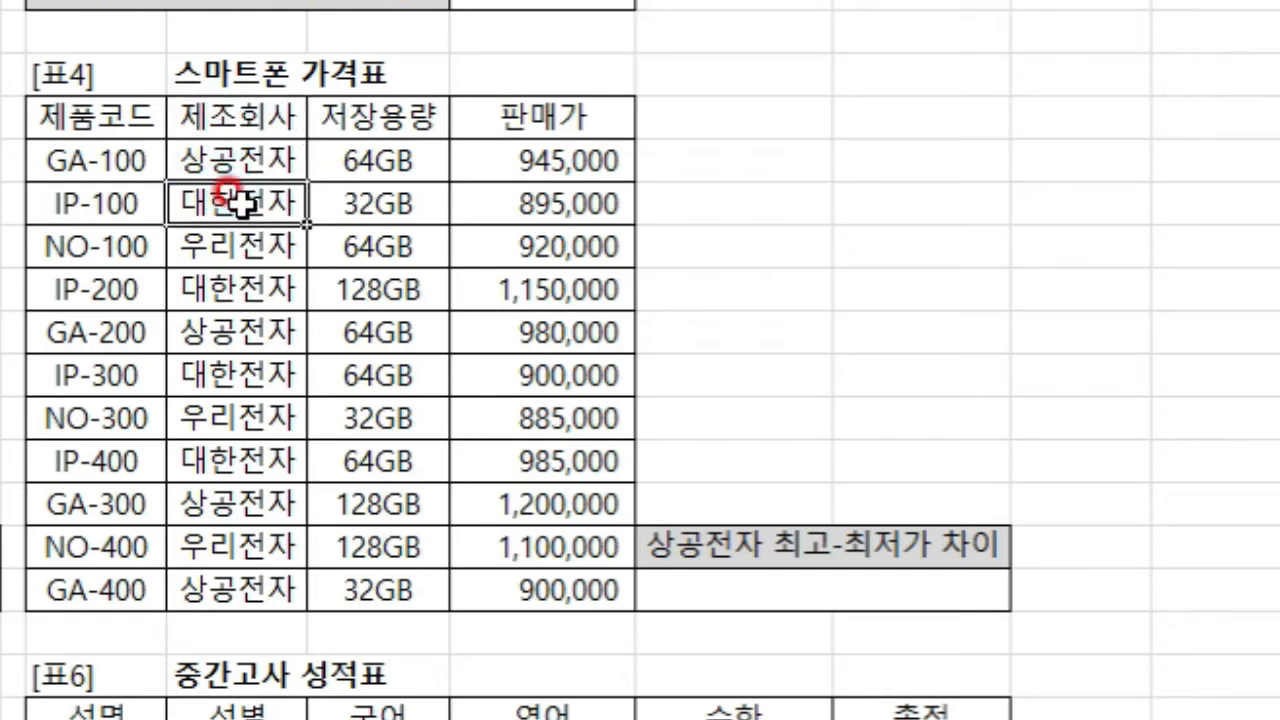
left_click(241, 110)
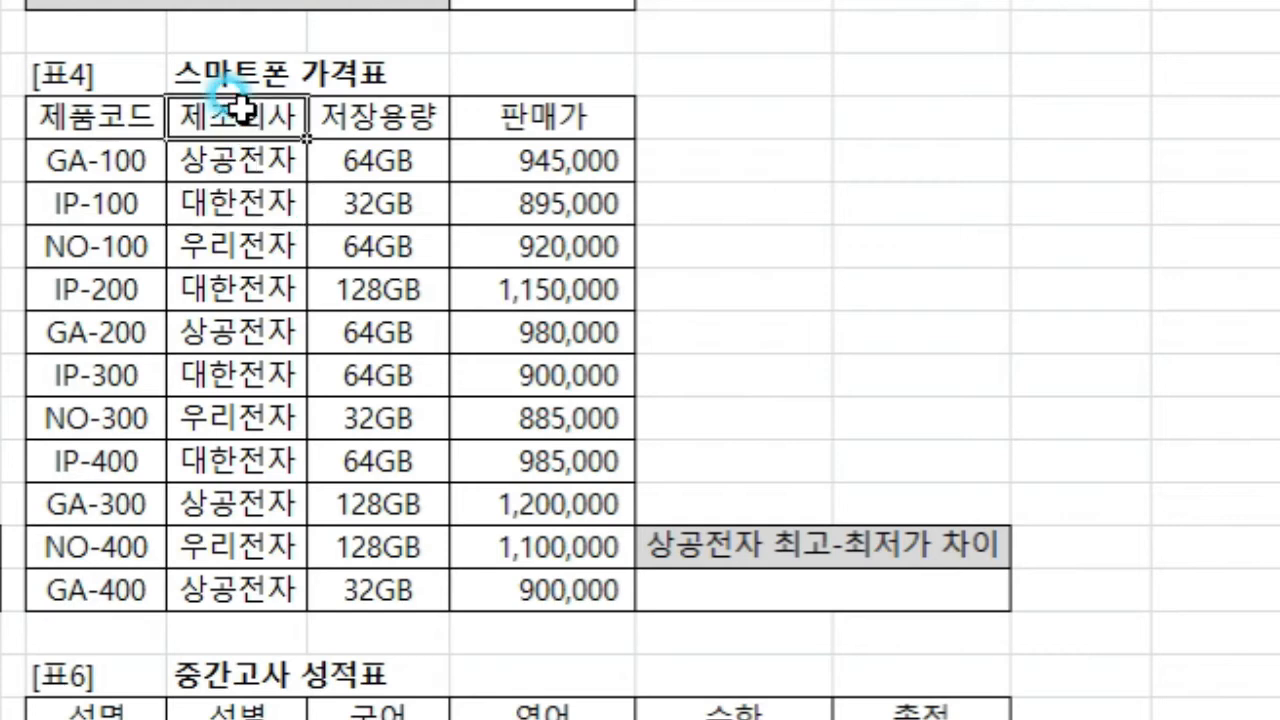
left_click(243, 200, "ctrl")
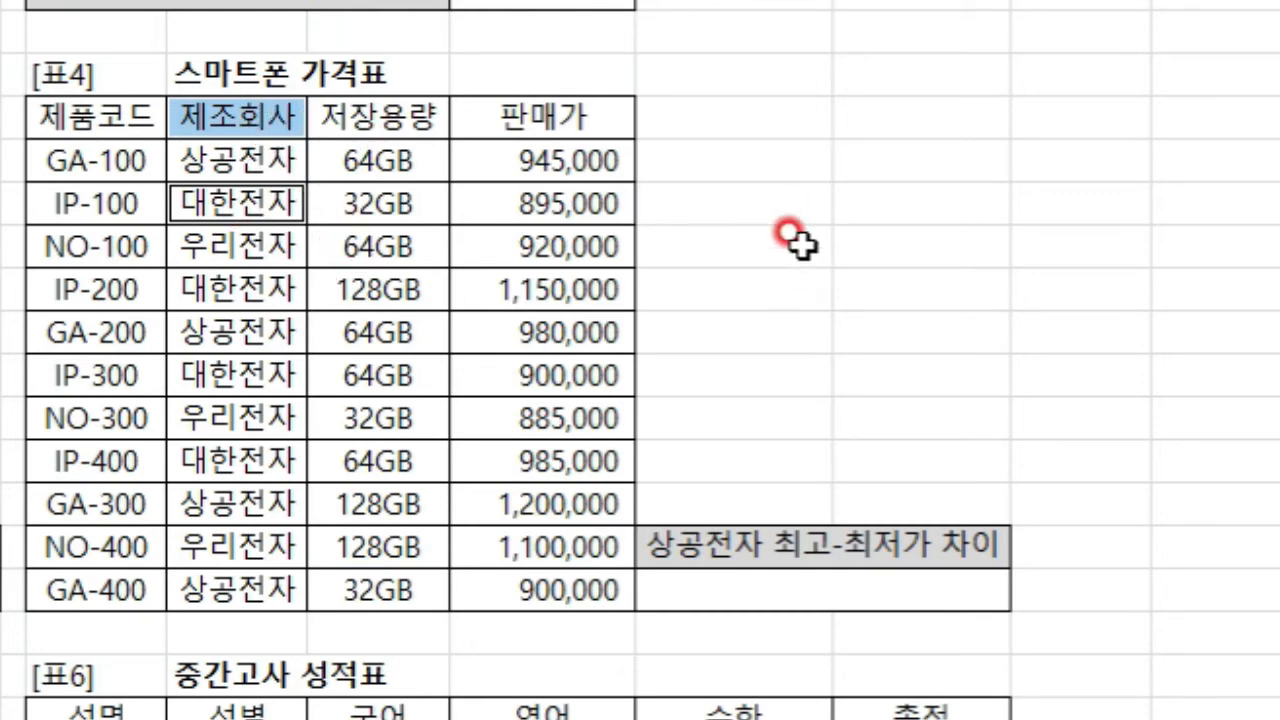
left_click_drag(245, 120, 240, 148)
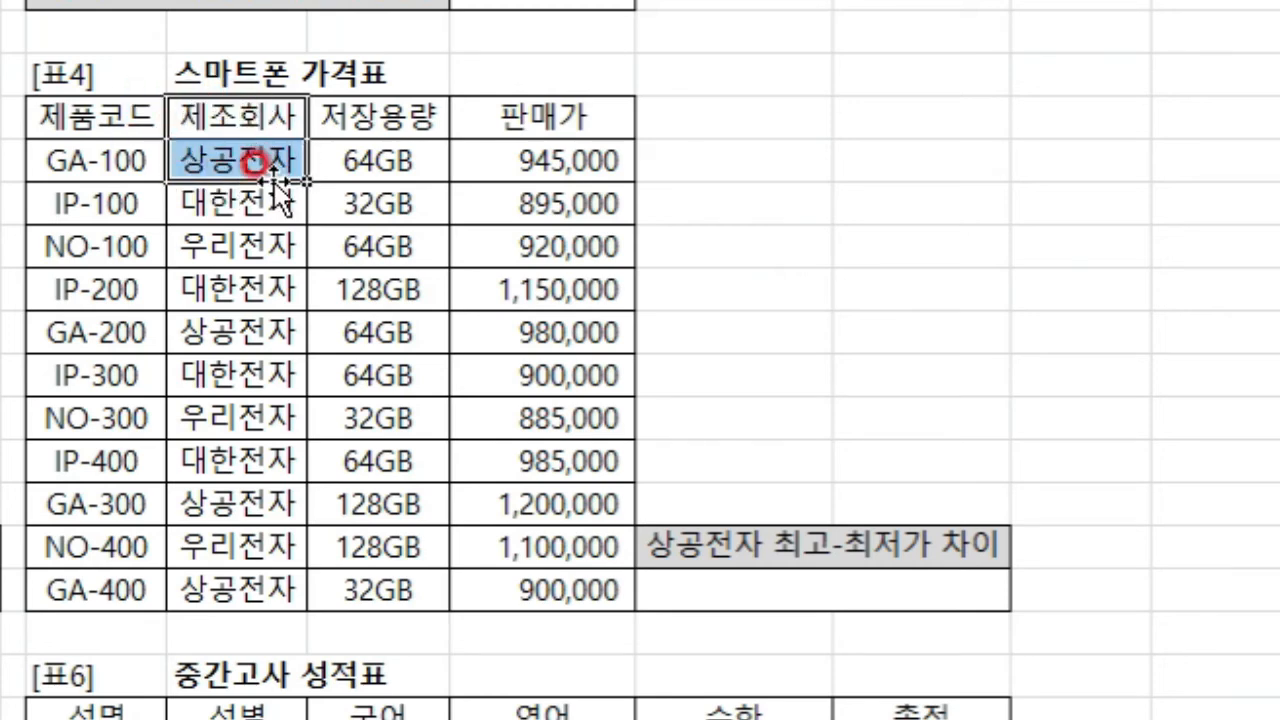
Start the formula in M25 under 상공전자 최고-최저가 차이 with =DMAX(I14:L25,L14,J14:J15)
left_click(800, 590)
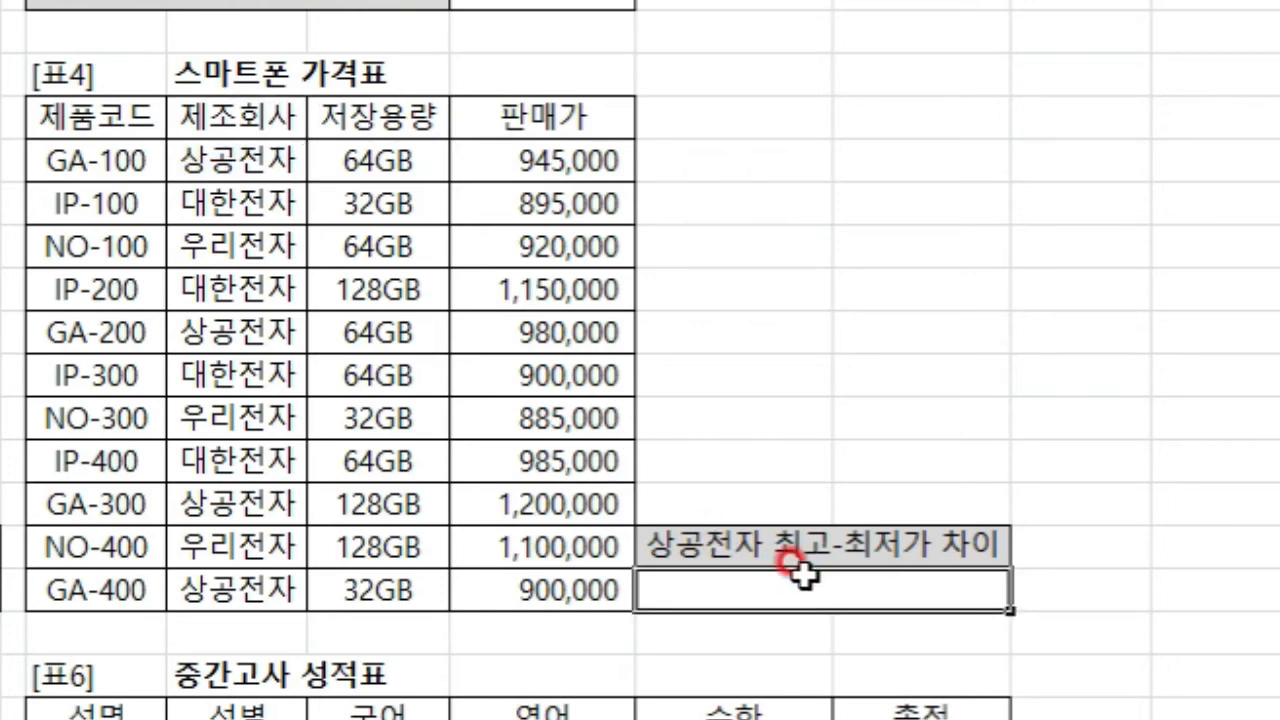
type("=")
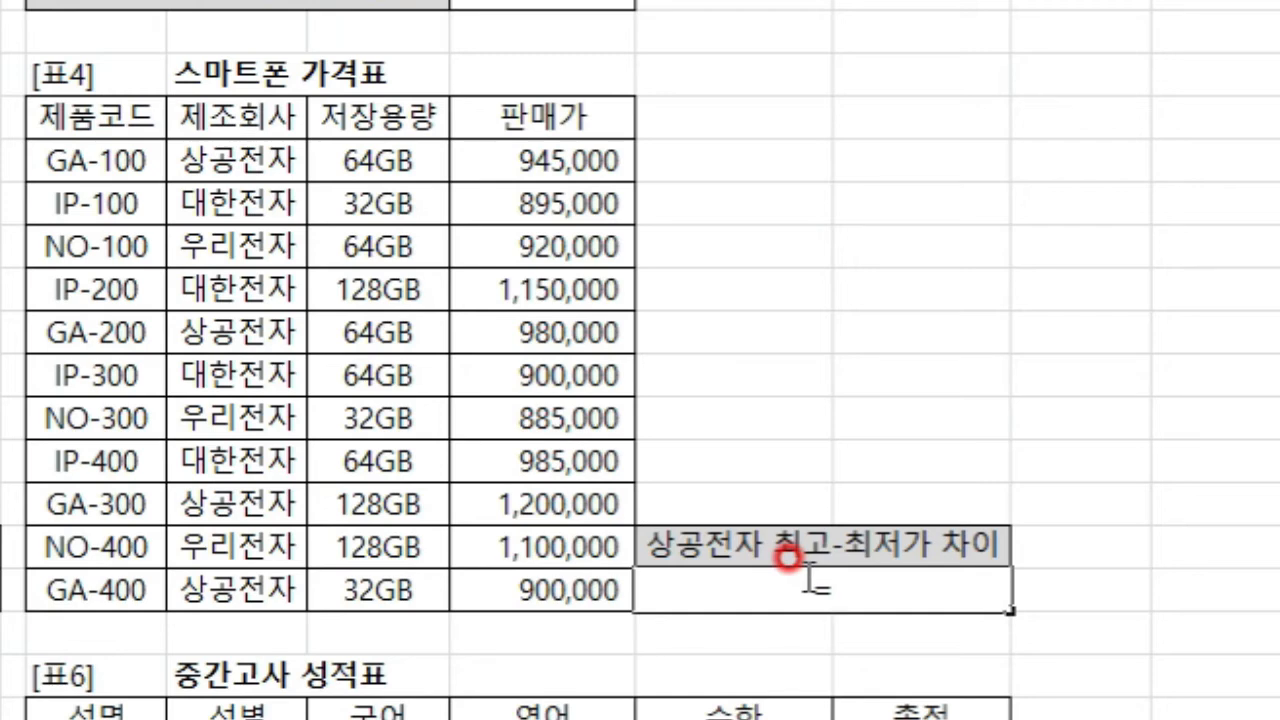
type("dma")
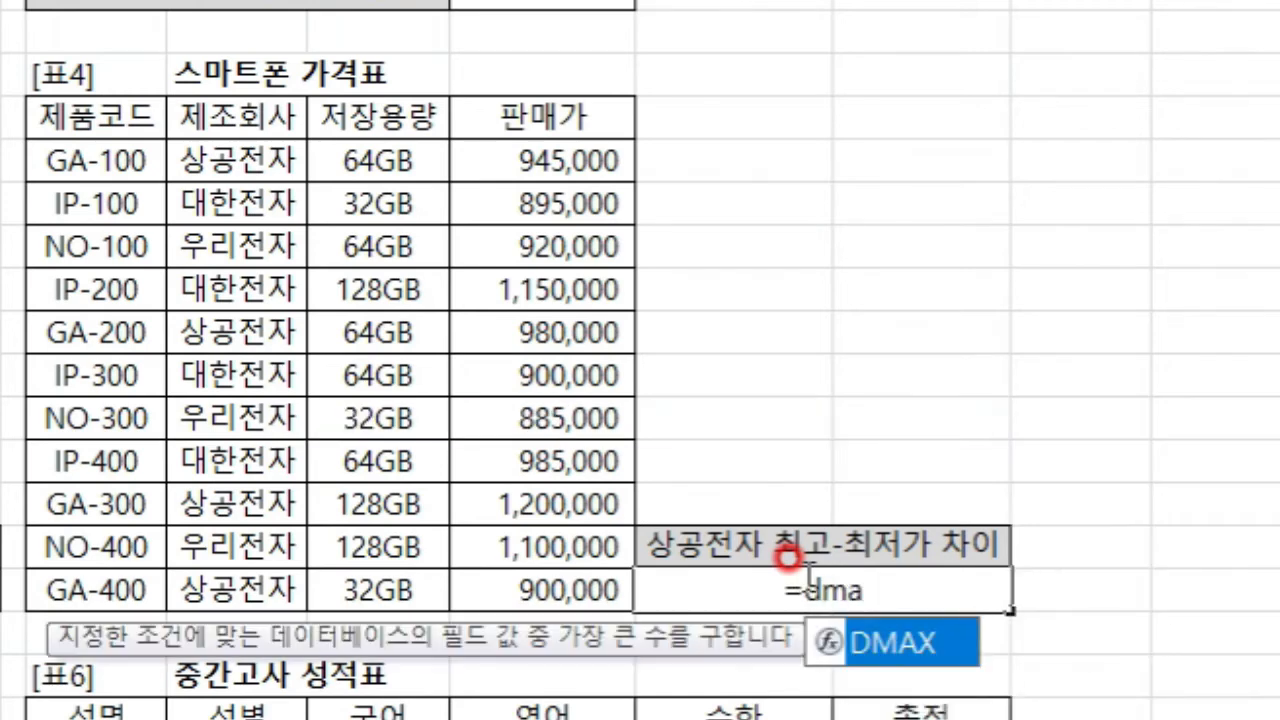
key("Tab")
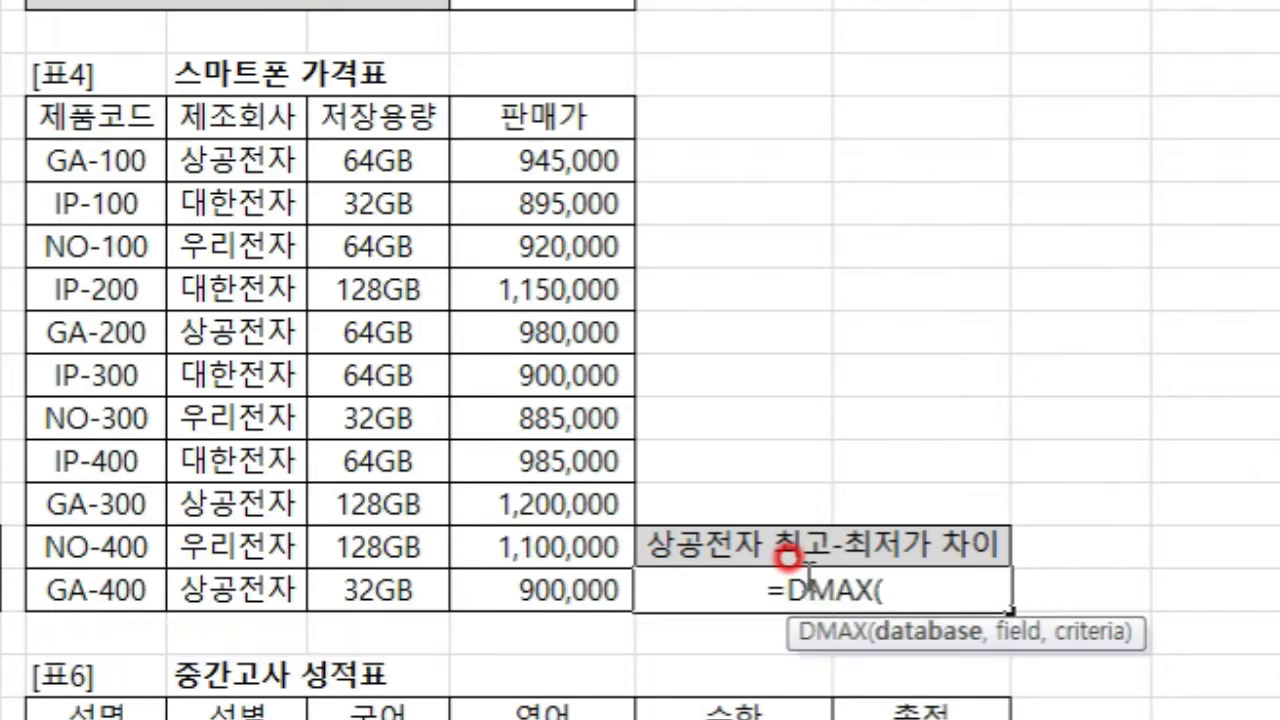
left_click_drag(94, 120, 545, 571)
type(",")
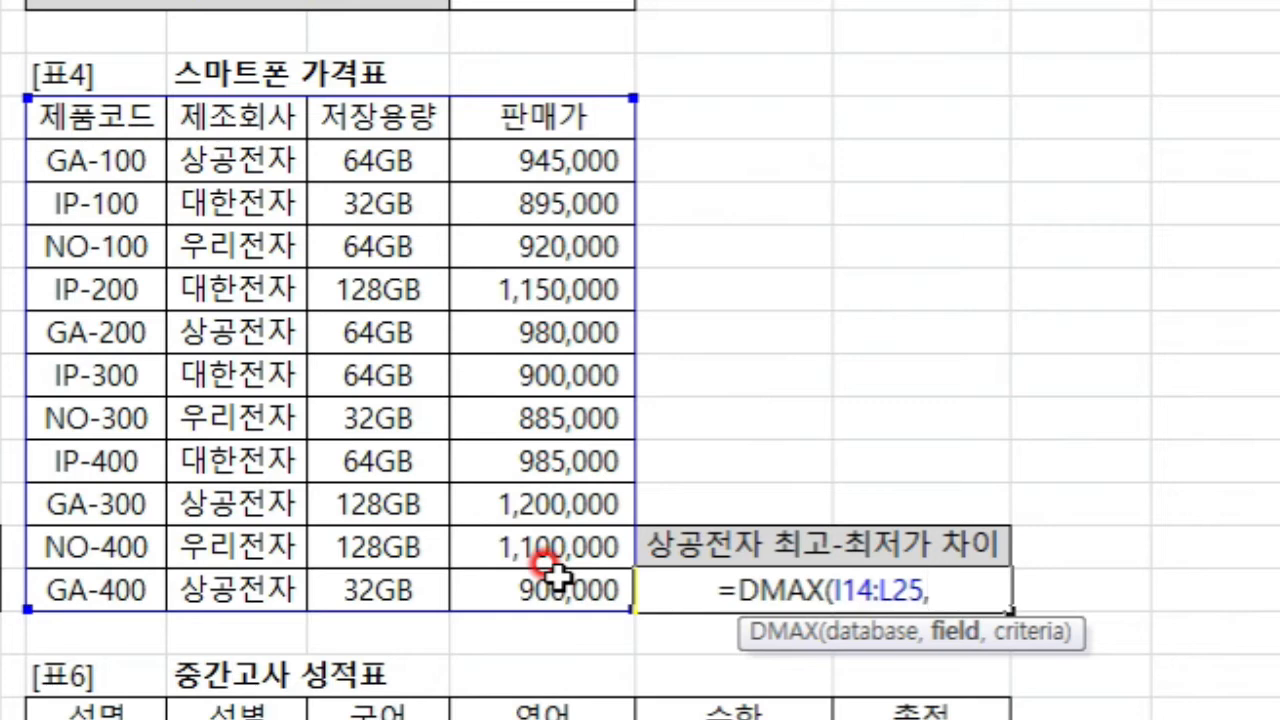
left_click(581, 119)
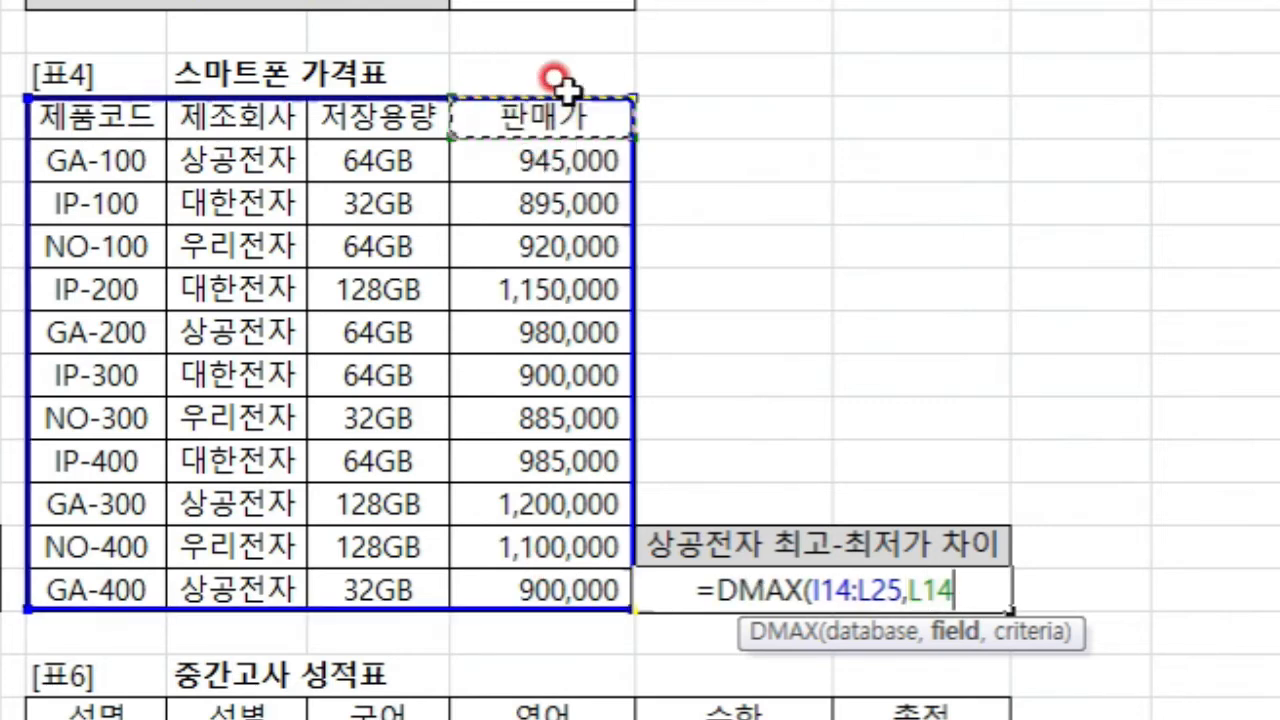
type(",")
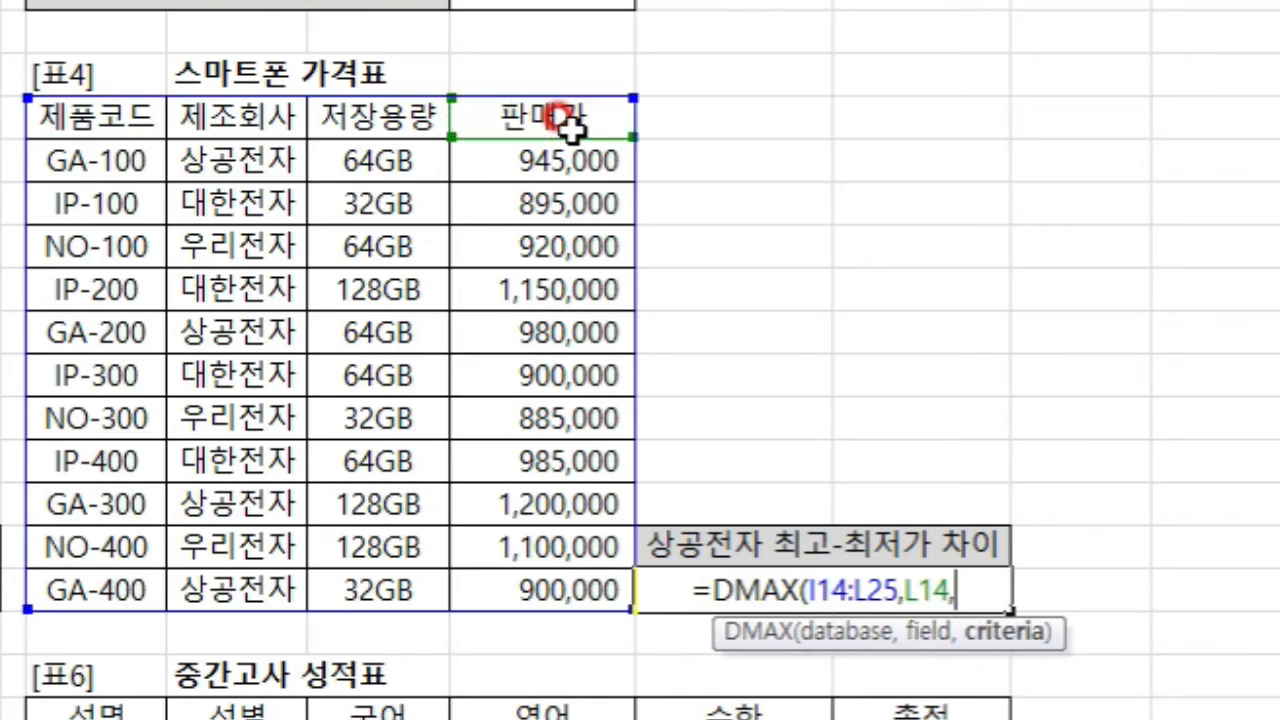
left_click(240, 114)
left_click_drag(243, 115, 190, 157)
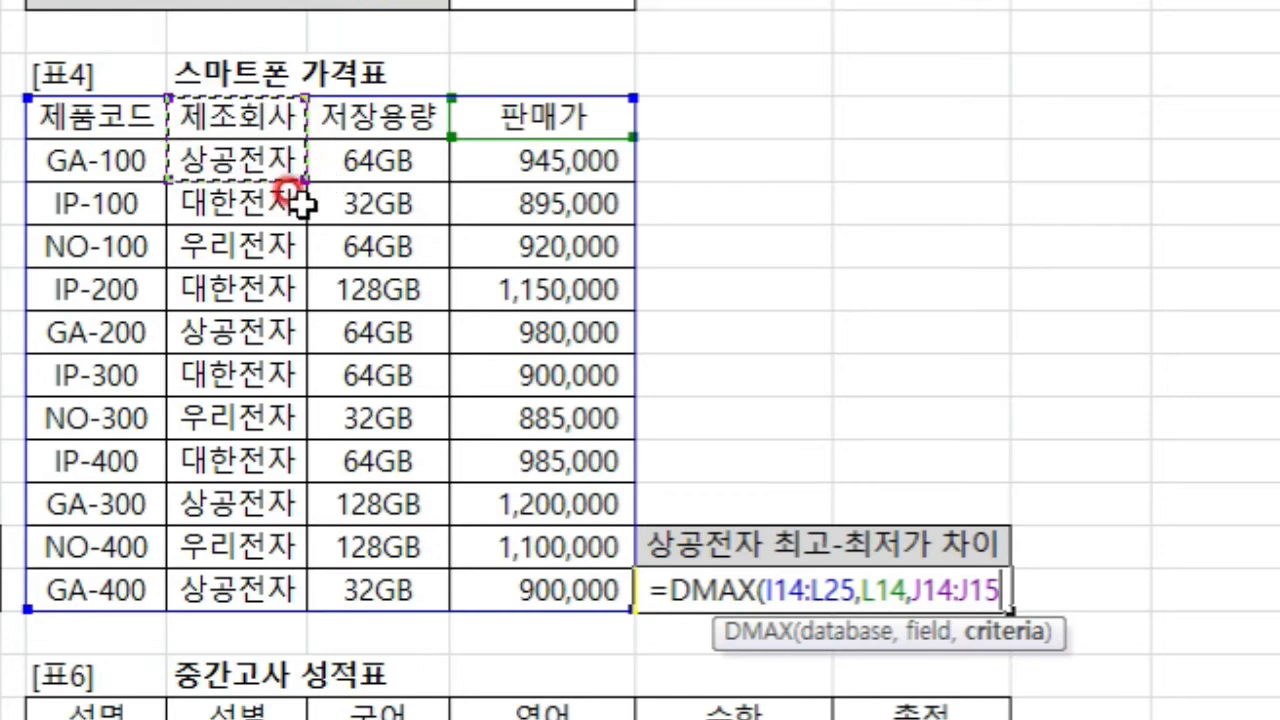
type(")")
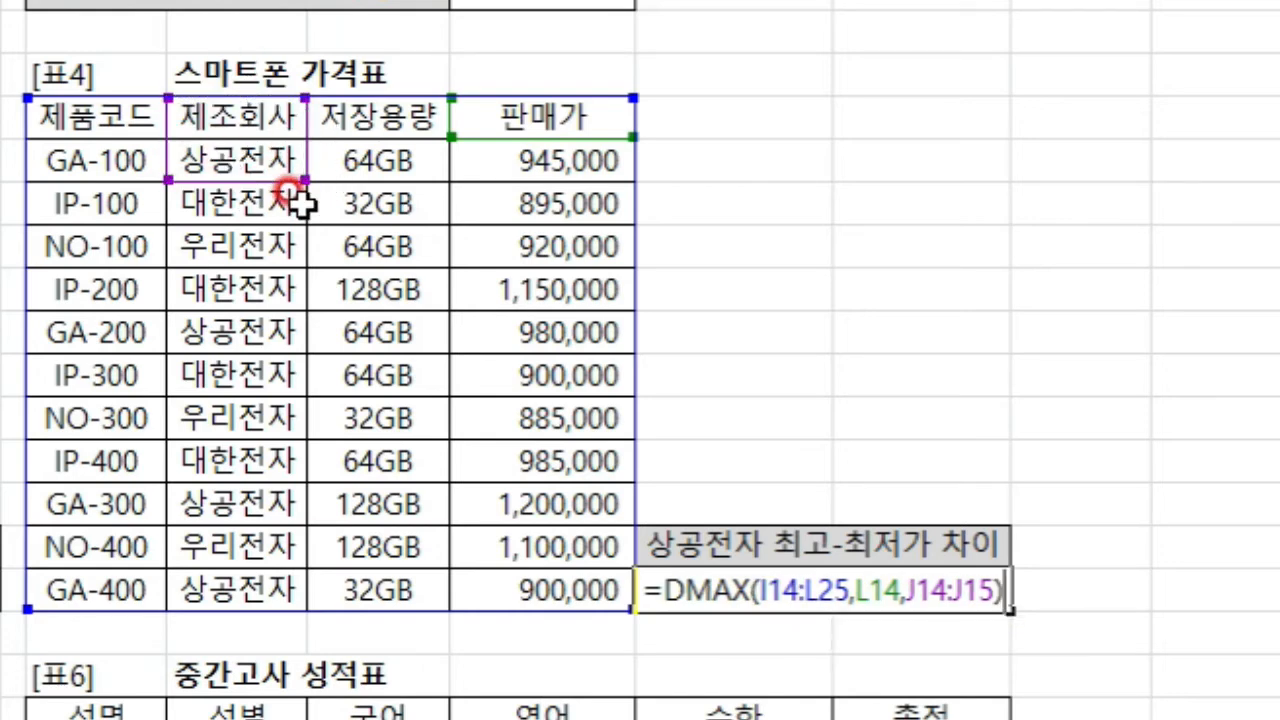
Subtract DMIN(I14:L25,L14,J14:J15) from the DMAX part and enter the formula in M25
type("-")
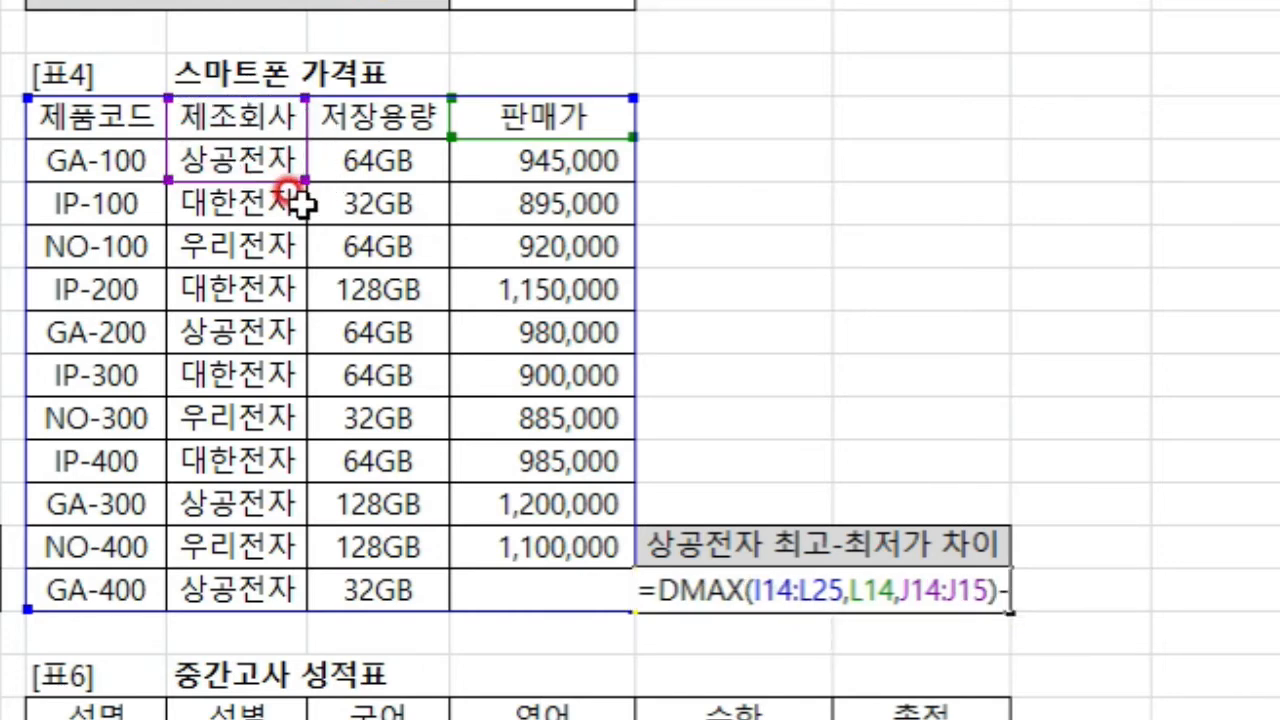
type("dm")
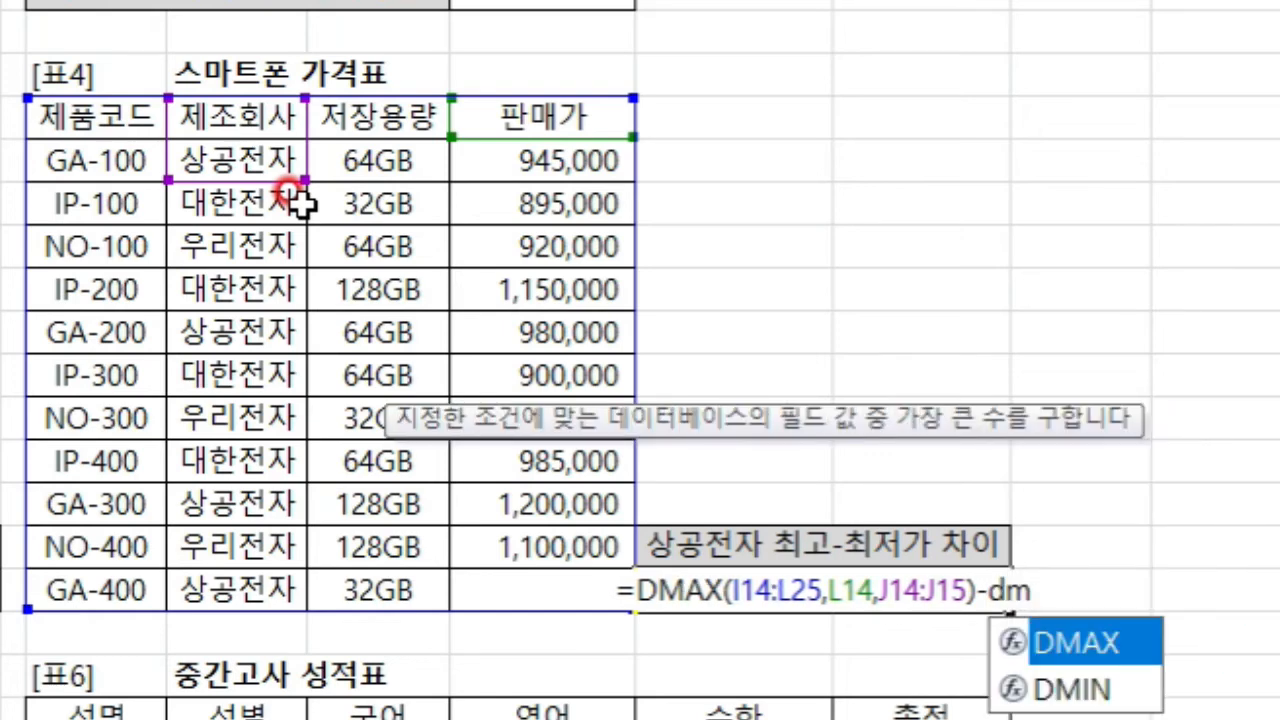
key("Down")
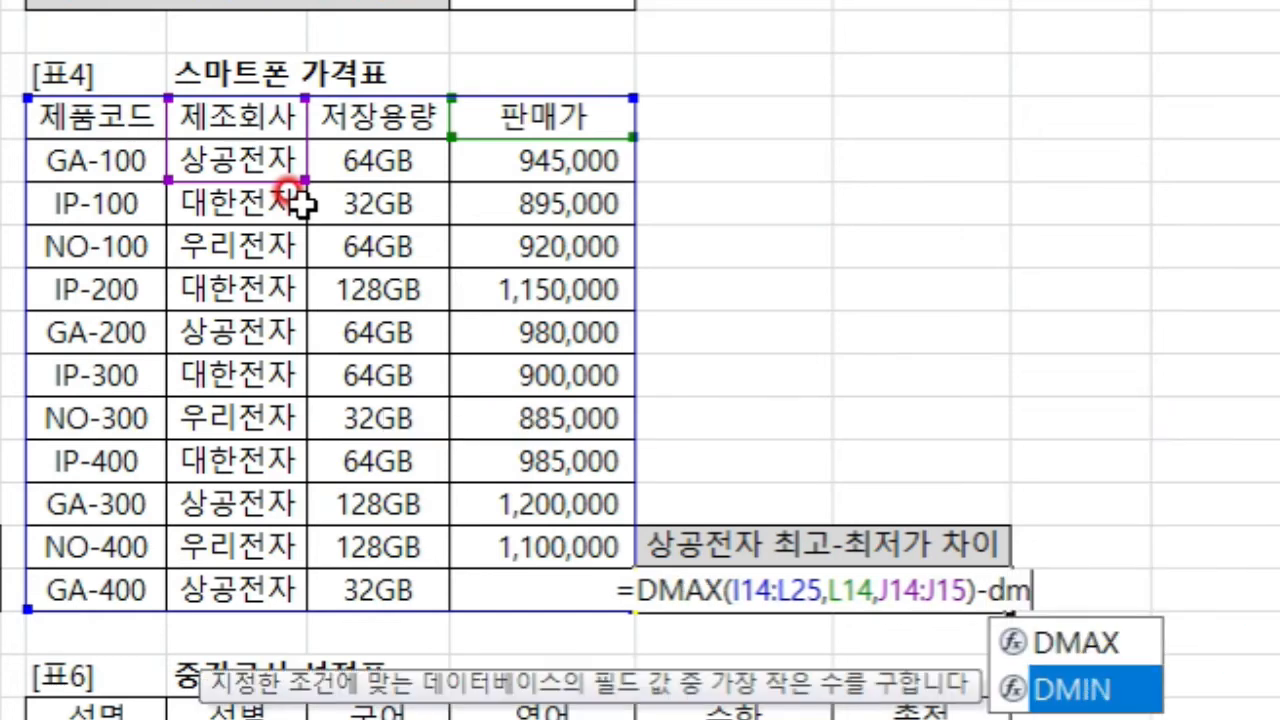
key("Tab")
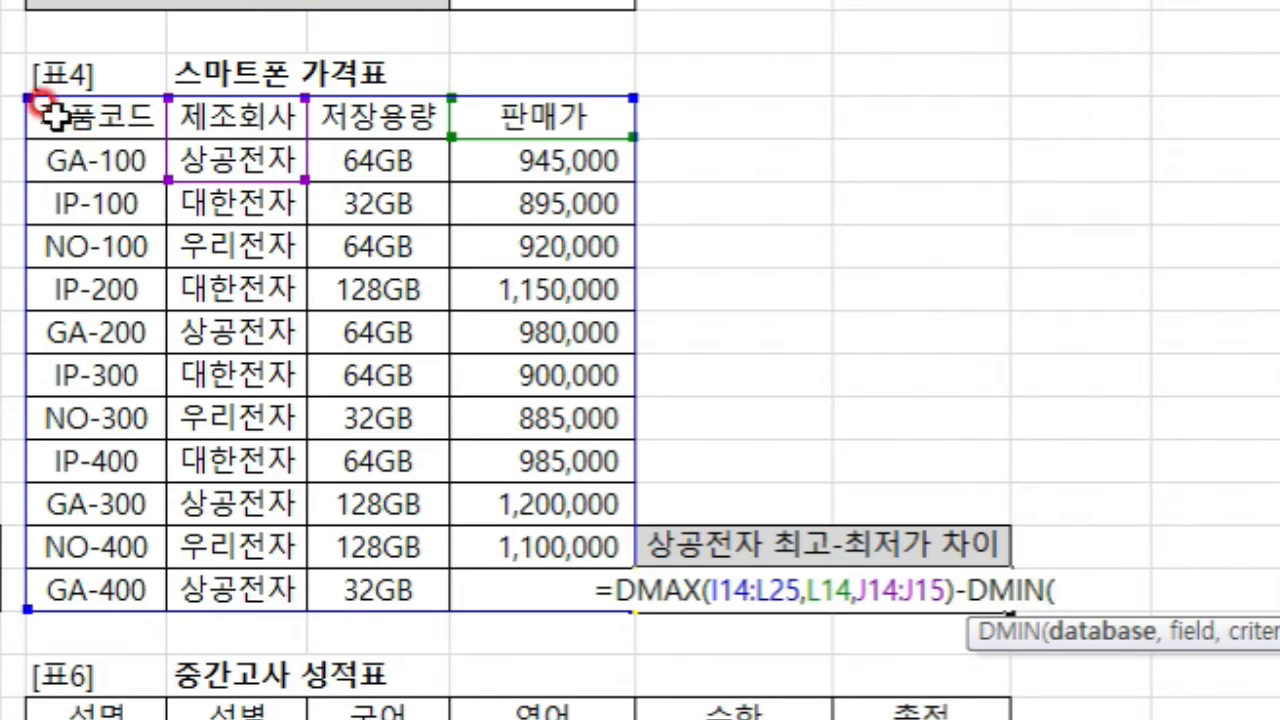
left_click_drag(55, 116, 580, 580)
type(",")
left_click(548, 118)
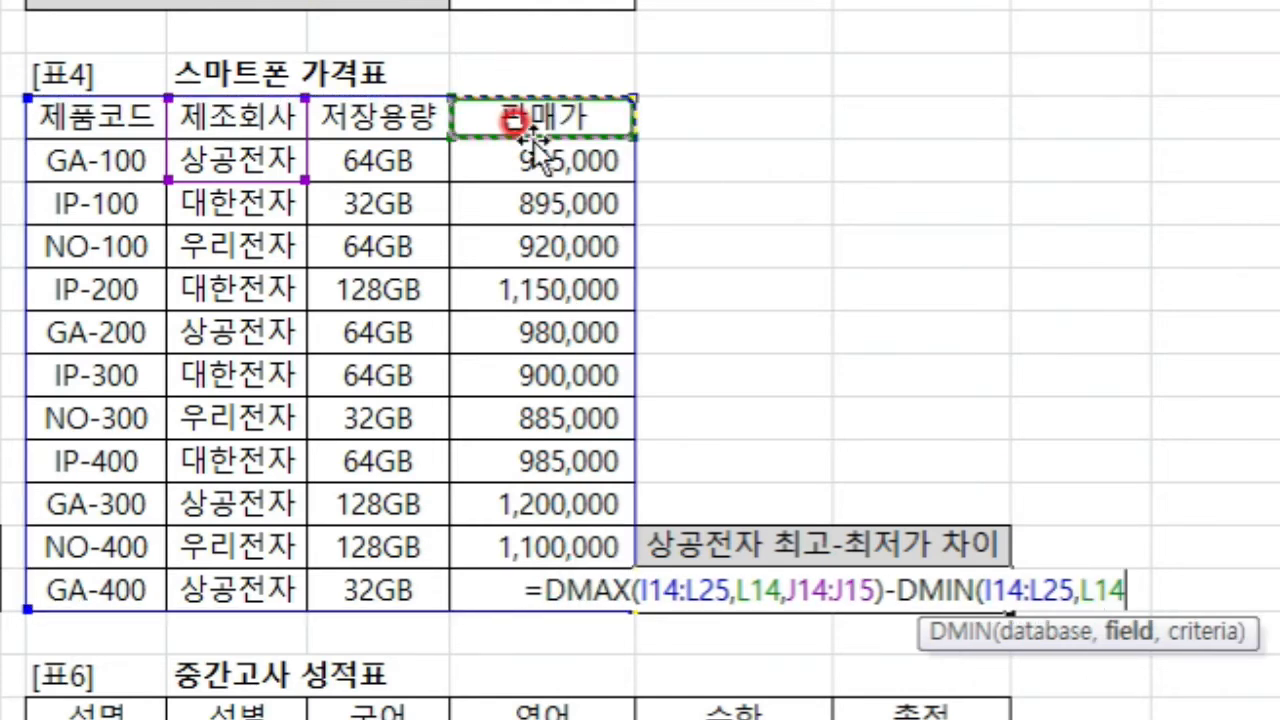
type(",")
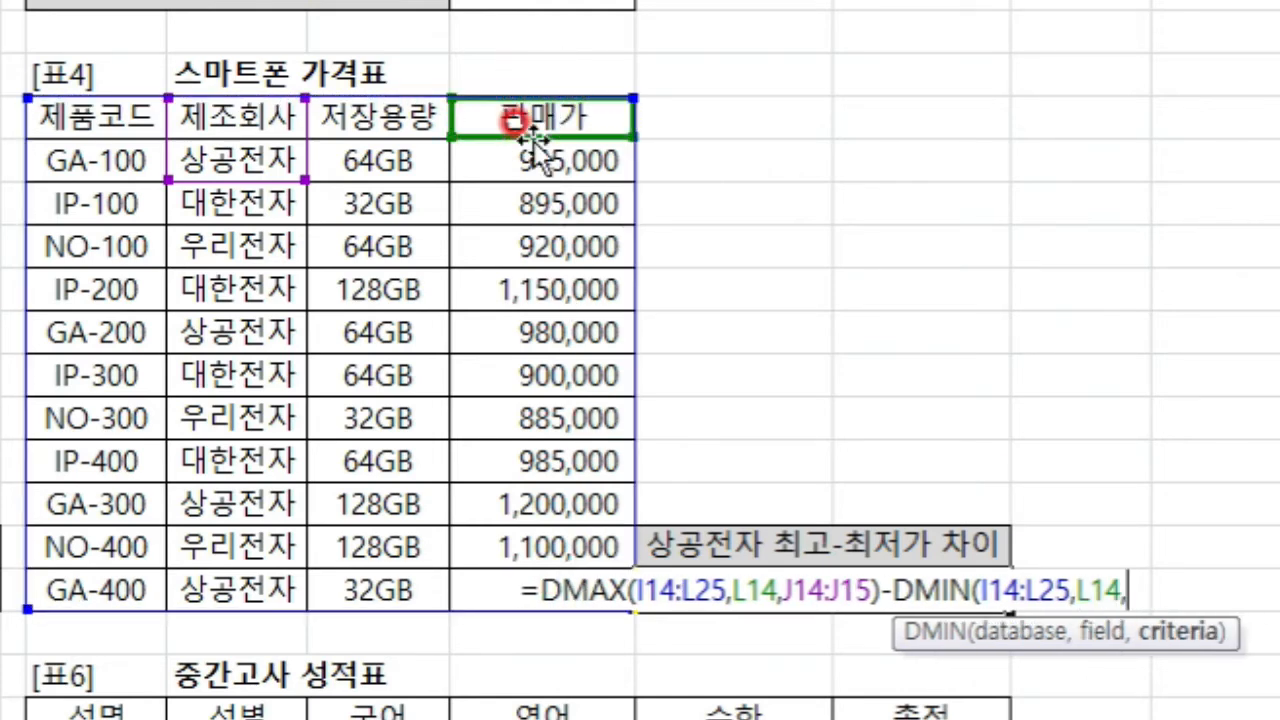
left_click_drag(195, 116, 194, 157)
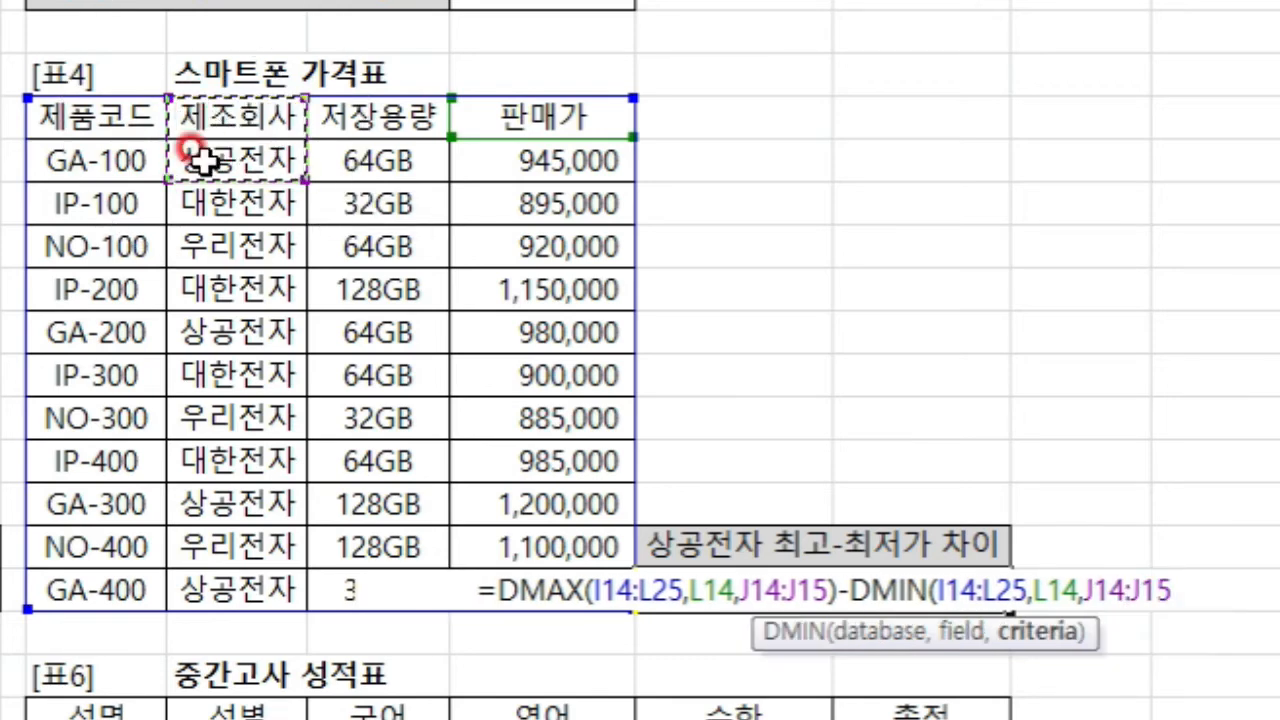
type(")")
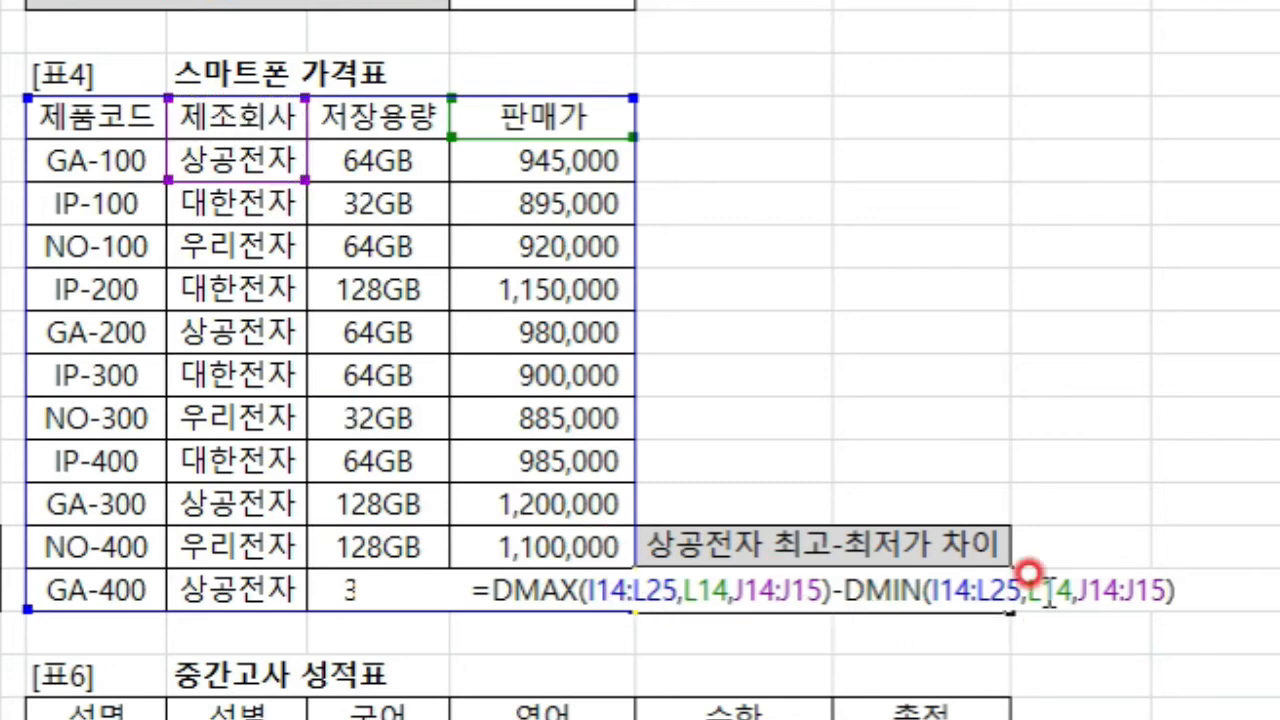
key("Return")
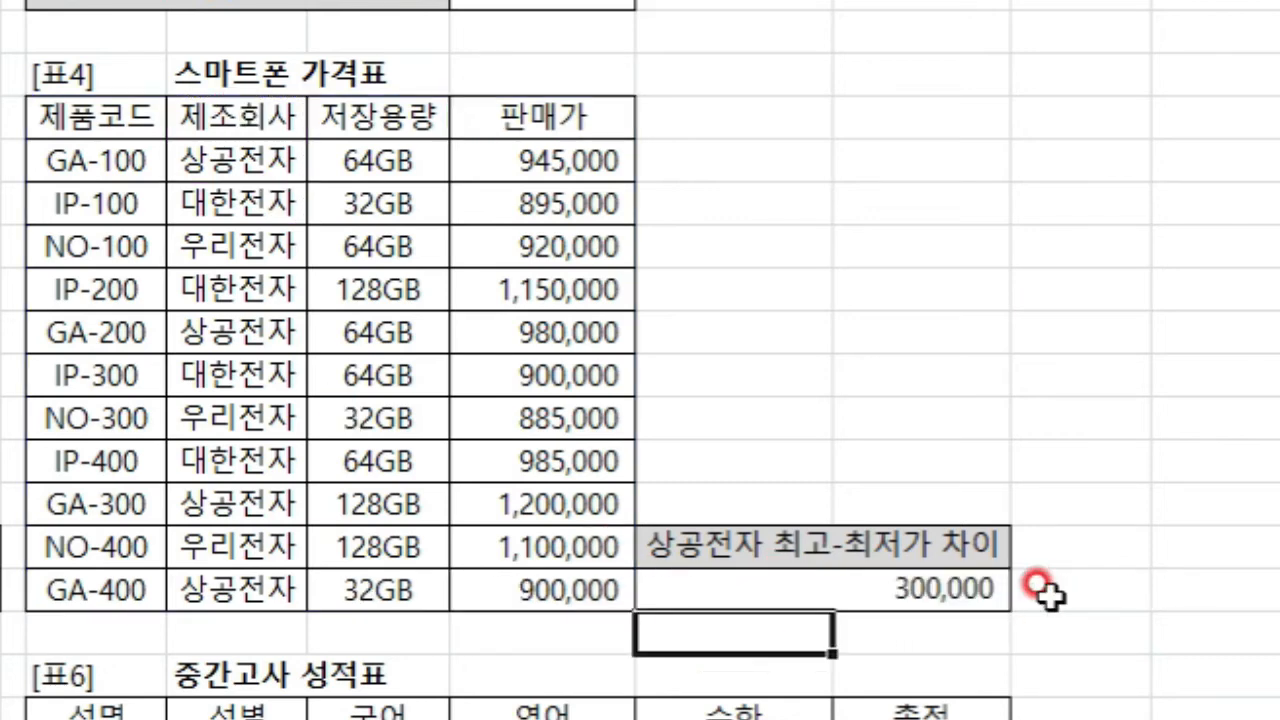
Switch to the Photos textbook image and mark problem 5's 지역 '안산' condition, circle 수, and underline DCOUN while adding the missing T
scroll(186, 623, "down", 4)
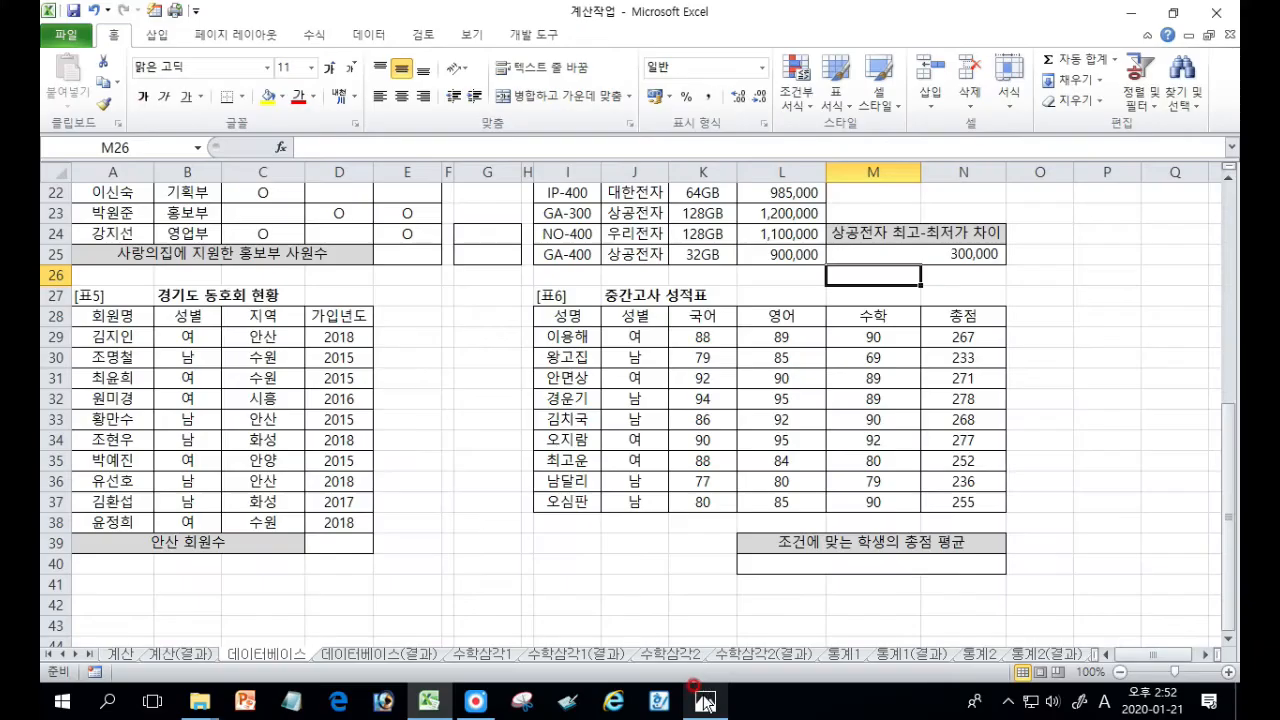
left_click(705, 701)
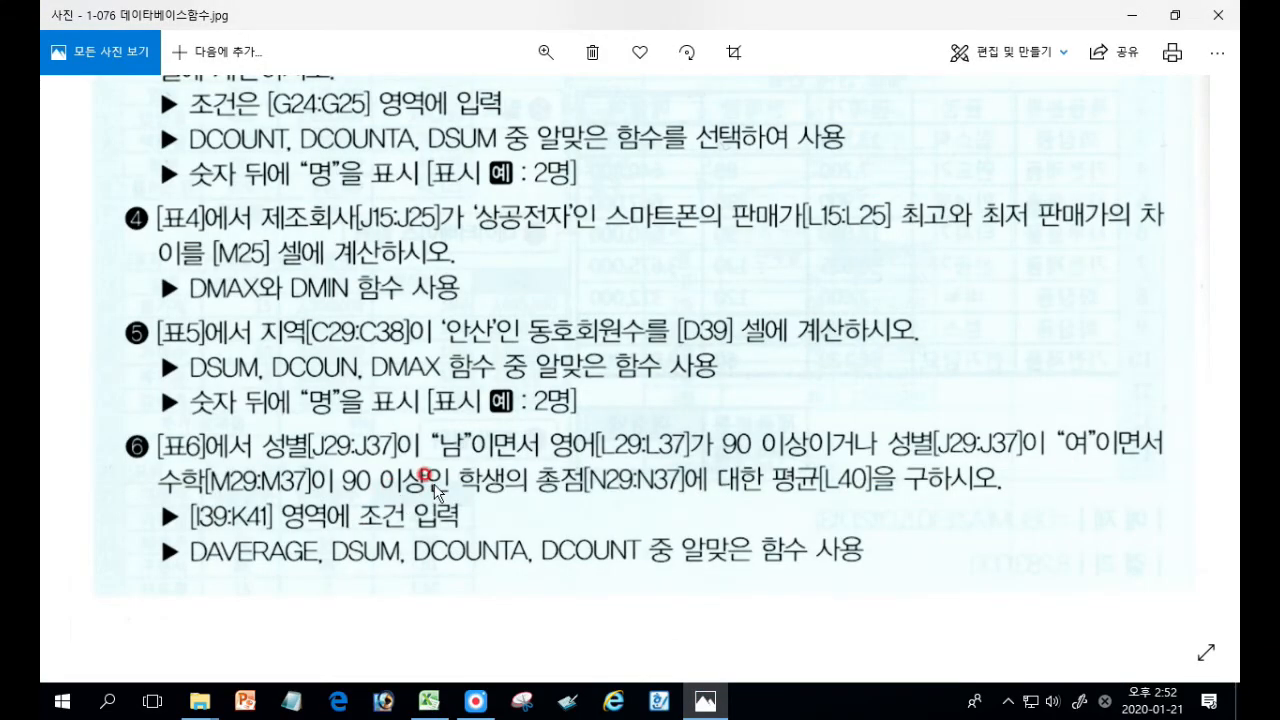
key("ctrl+2")
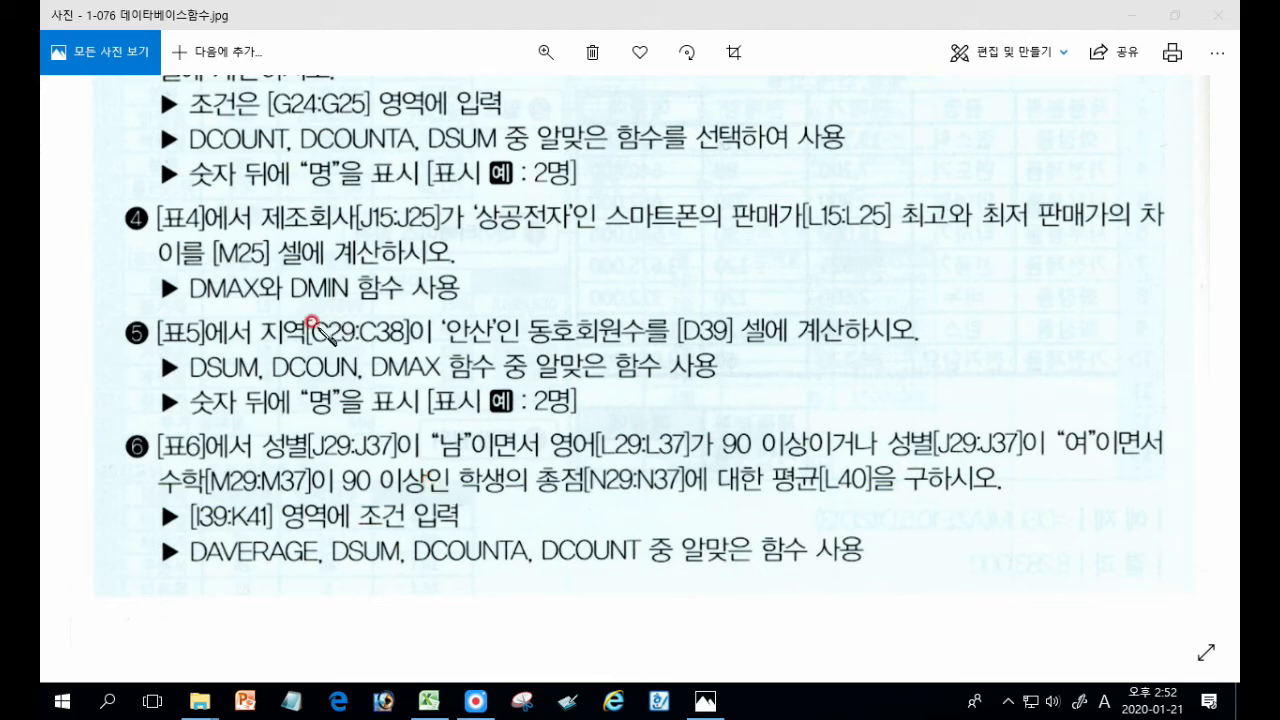
left_click_drag(265, 336, 490, 345)
left_click_drag(272, 308, 265, 348)
mouse_move(470, 316)
left_mouse_down()
mouse_move(490, 348)
mouse_move(477, 360)
left_mouse_up()
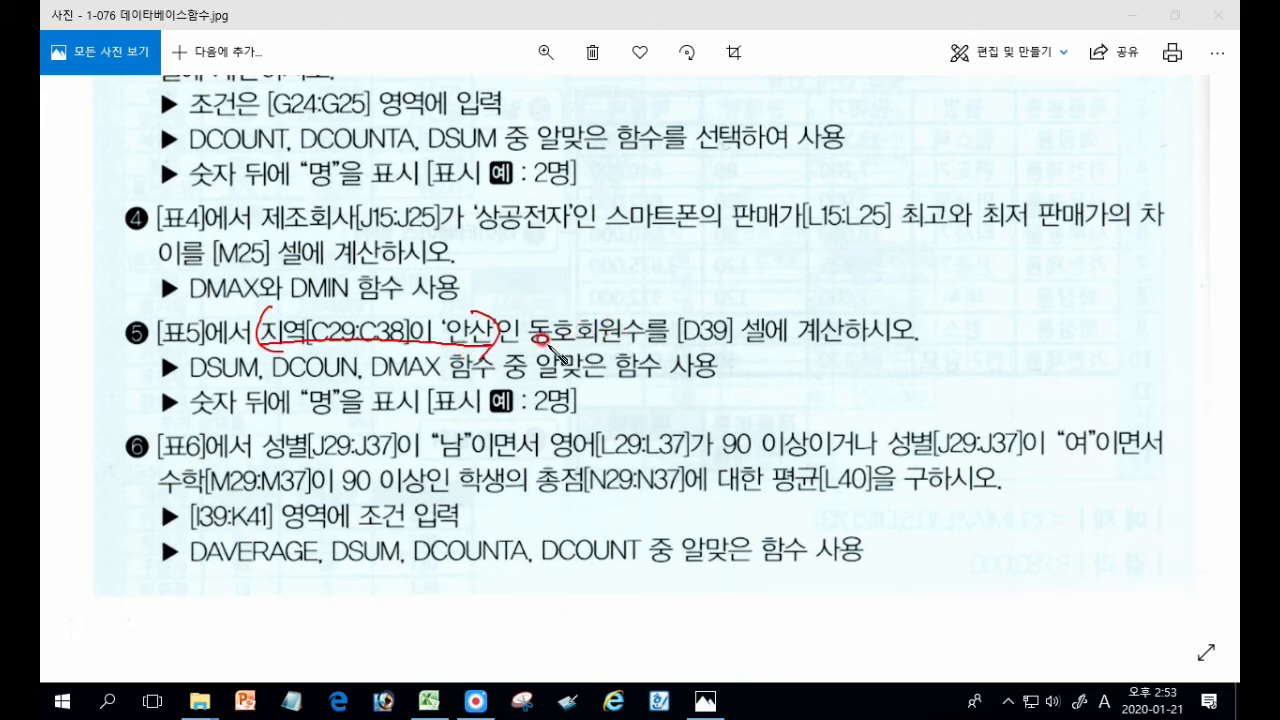
mouse_move(640, 318)
left_mouse_down()
mouse_move(622, 338)
mouse_move(654, 343)
left_mouse_up()
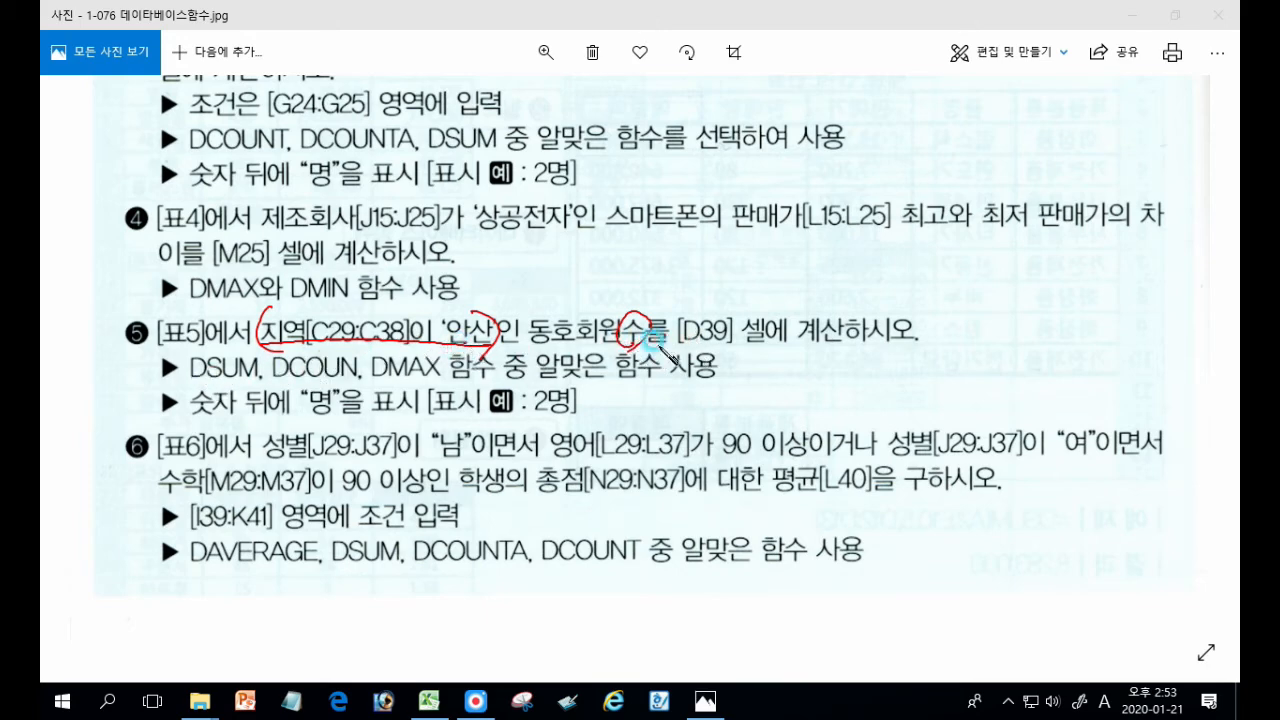
mouse_move(272, 380)
left_mouse_down()
mouse_move(368, 380)
mouse_move(324, 397)
left_mouse_up()
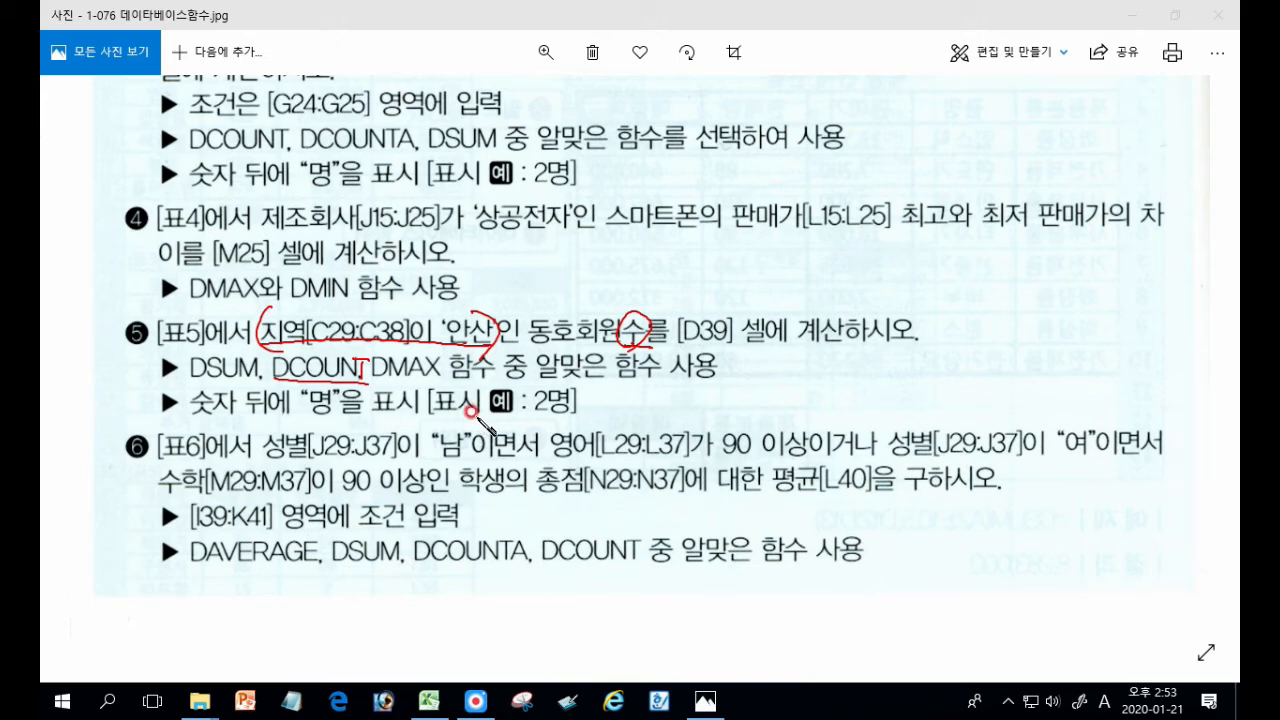
Underline 2명 in problem 5, handwrite the formula outline =Dcount( ) & "명" beside it, and clear the drawings
mouse_move(526, 407)
left_mouse_down()
mouse_move(634, 402)
mouse_move(645, 415)
left_mouse_up()
left_click_drag(645, 397, 657, 413)
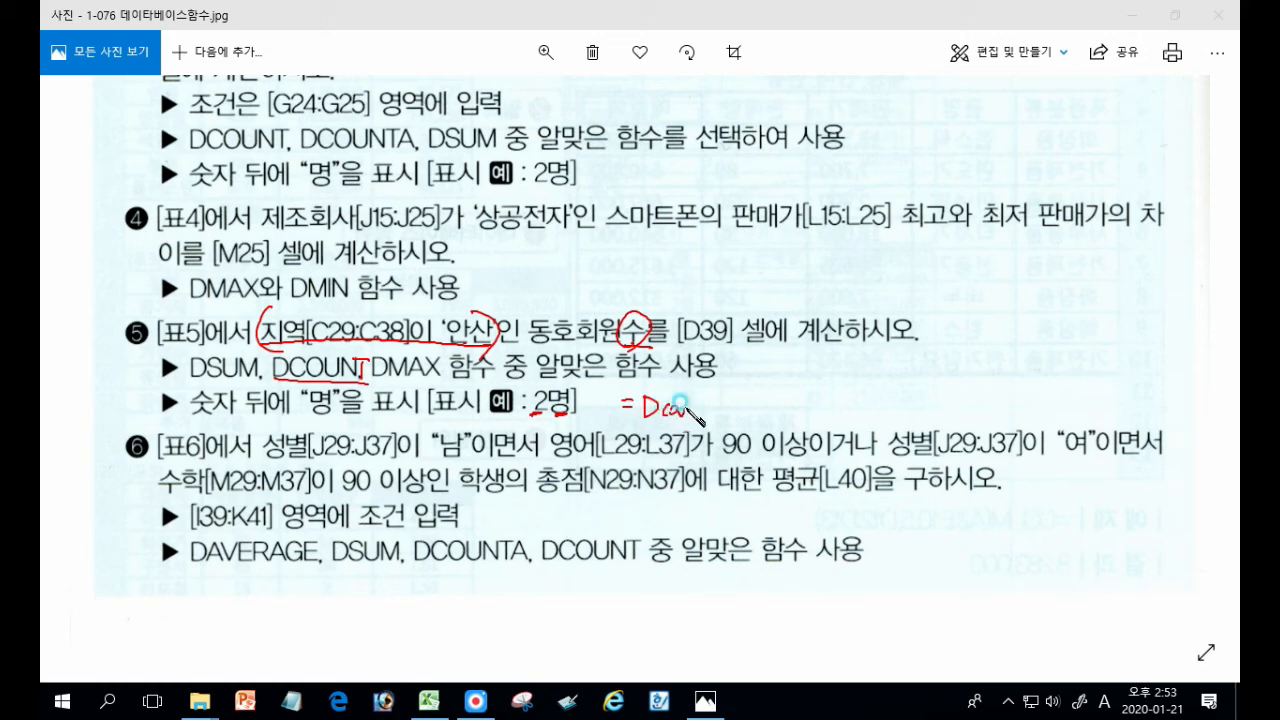
mouse_move(697, 404)
left_mouse_down()
mouse_move(760, 418)
mouse_move(789, 392)
mouse_move(800, 410)
mouse_move(881, 396)
left_mouse_up()
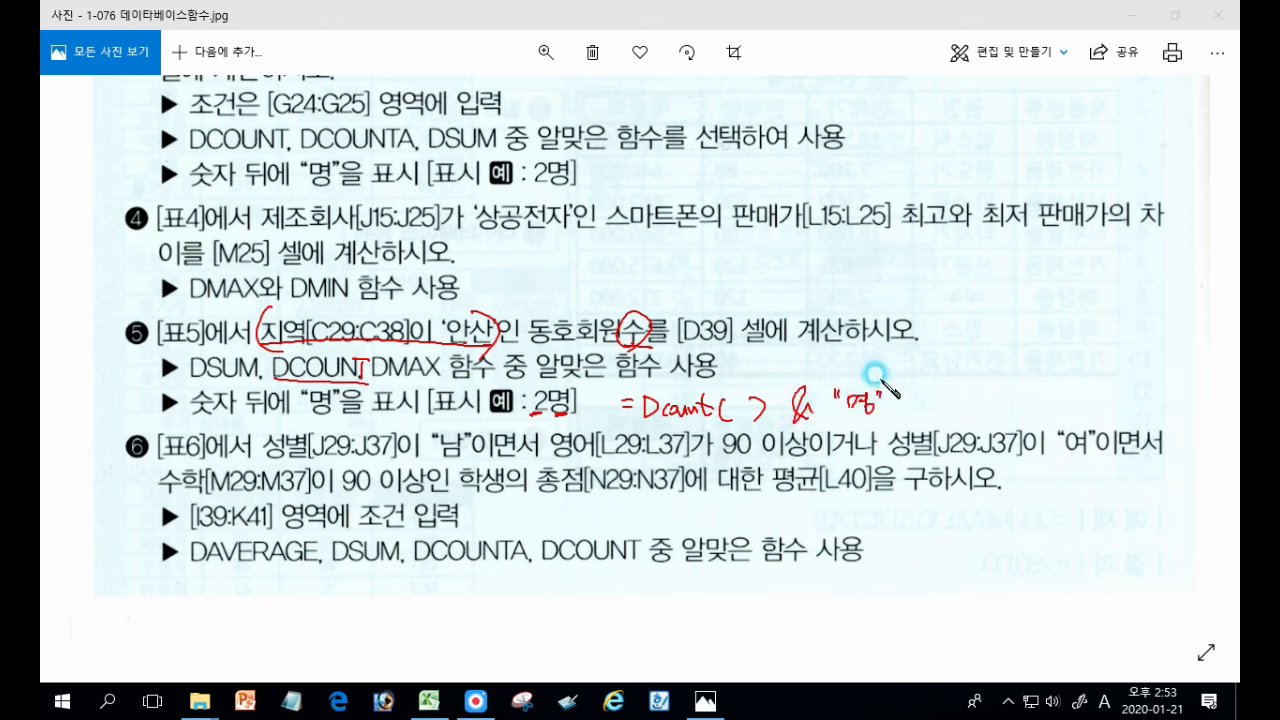
key("Escape")
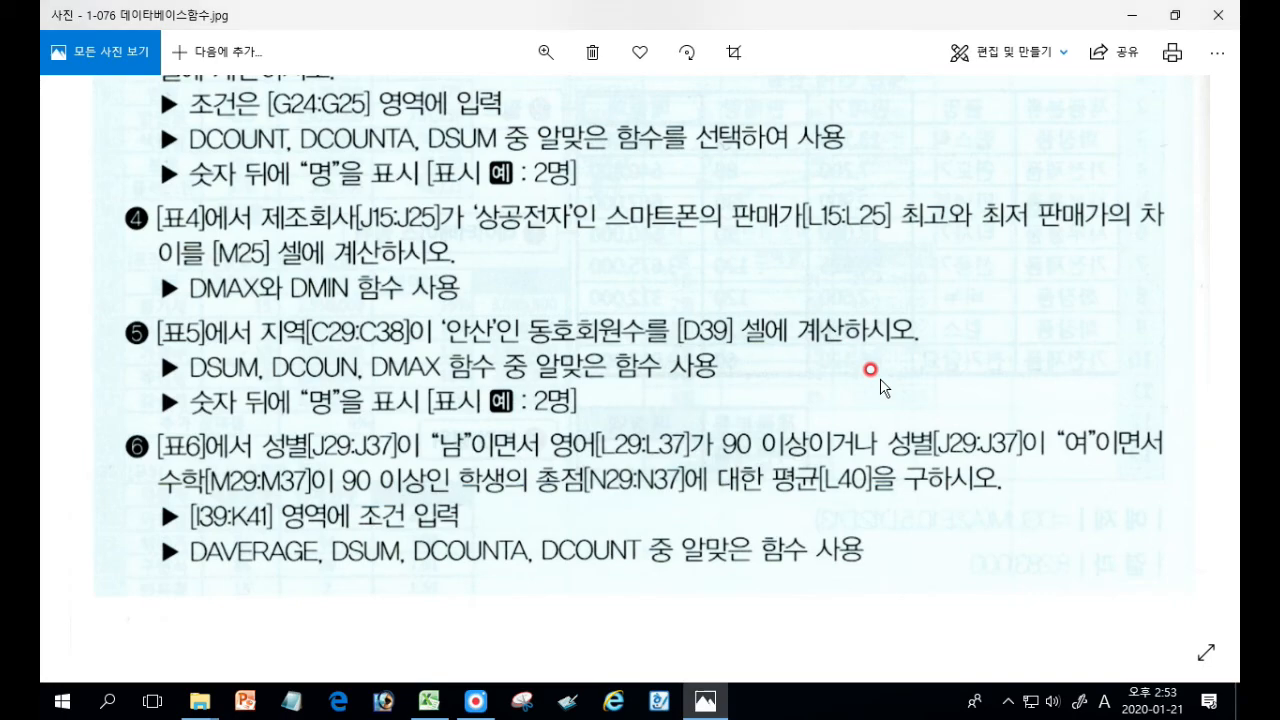
Switch to Excel and check 표5's 지역 header with the adjacent 안산 cell, C28:C29, as a possible criteria range
left_click(447, 710)
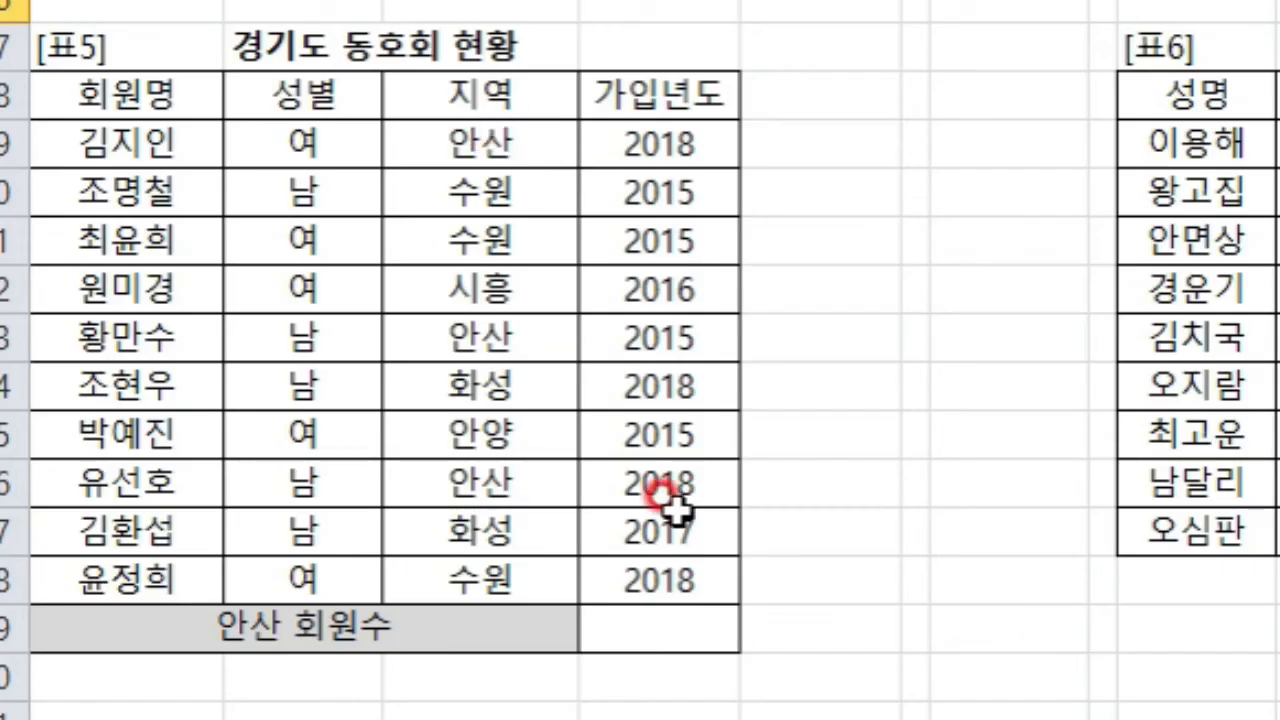
left_click(518, 95)
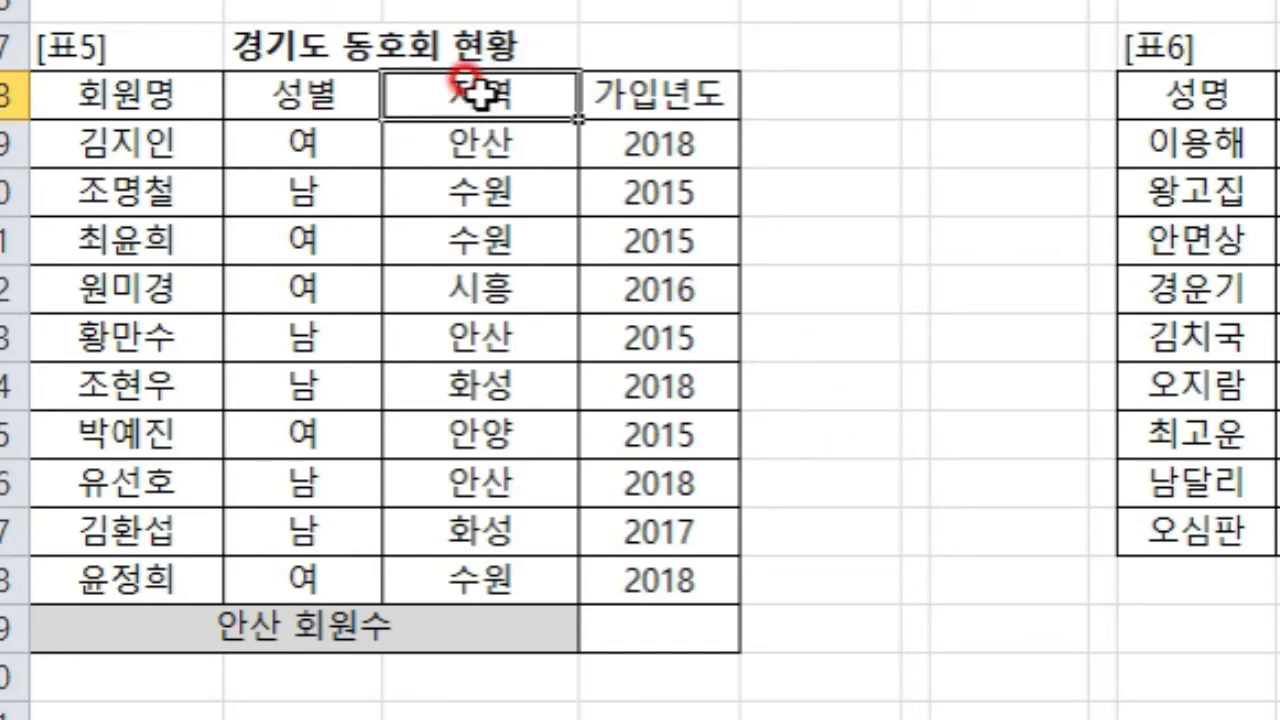
left_click_drag(480, 95, 480, 134)
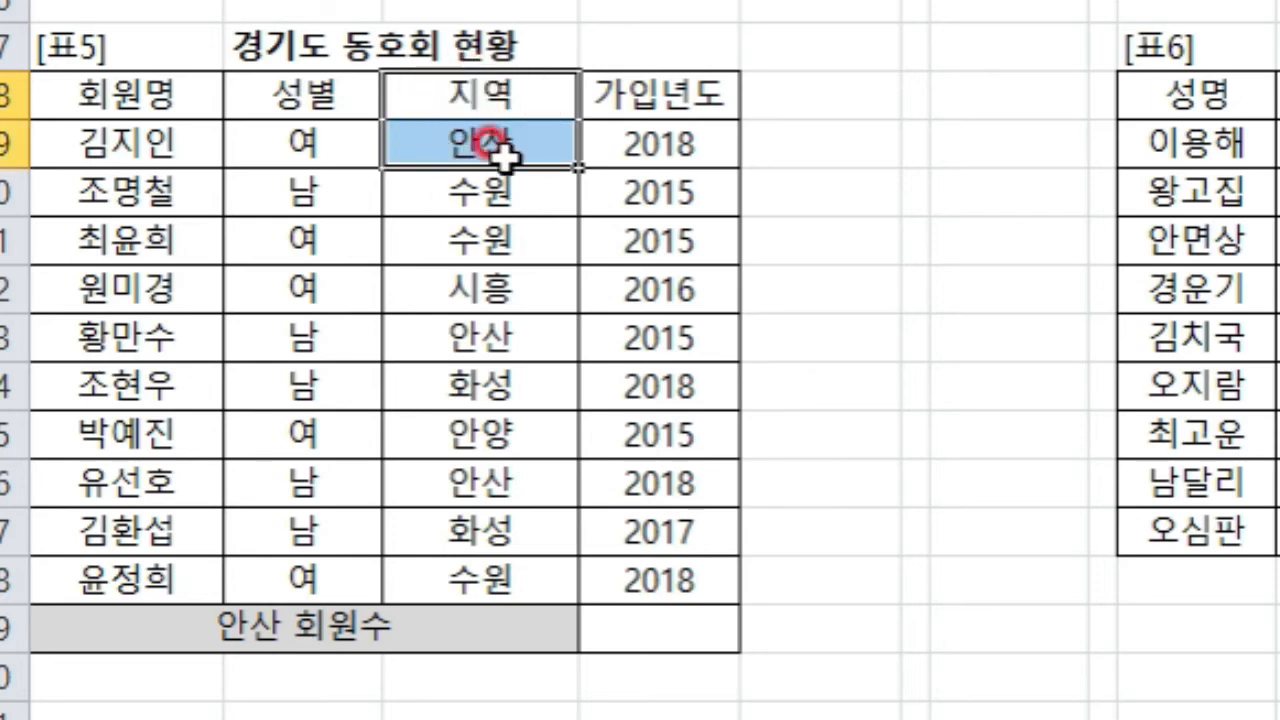
Build =DCOUNT(A28:D38,D28,C28:C29) in D39 for 안산 회원수, using 가입년도 as the counted field
left_click(662, 622)
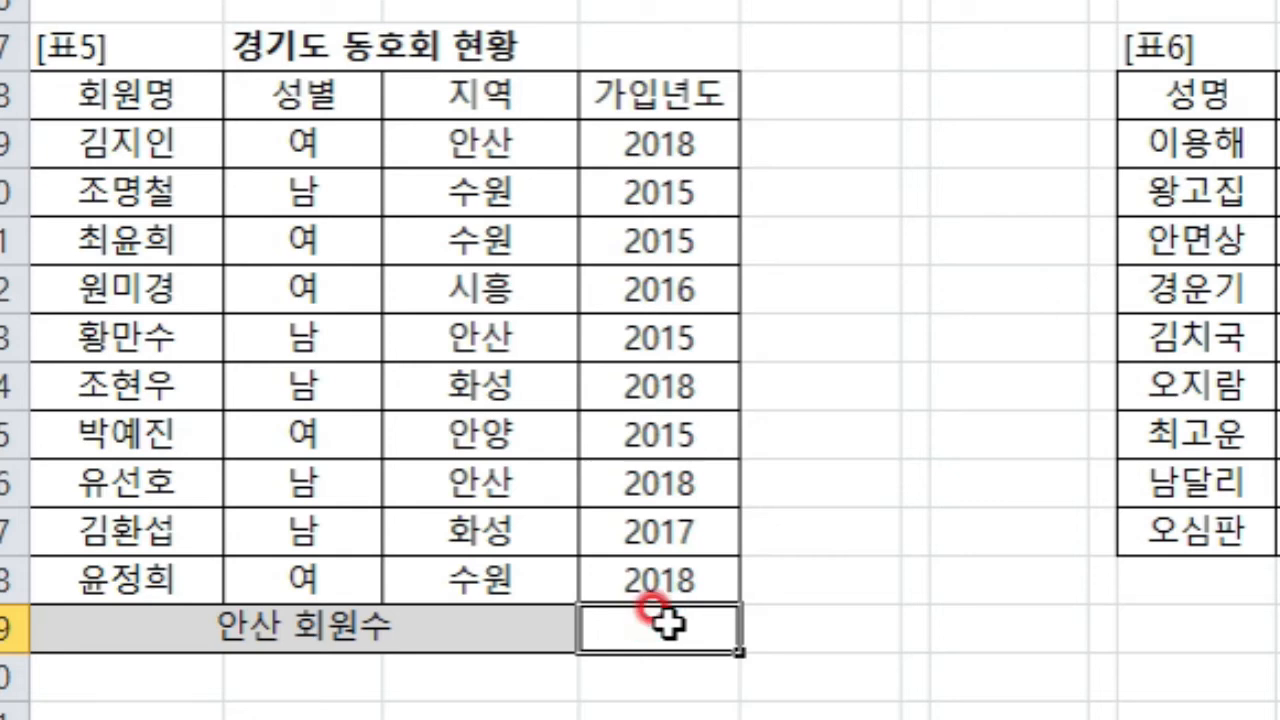
type("=")
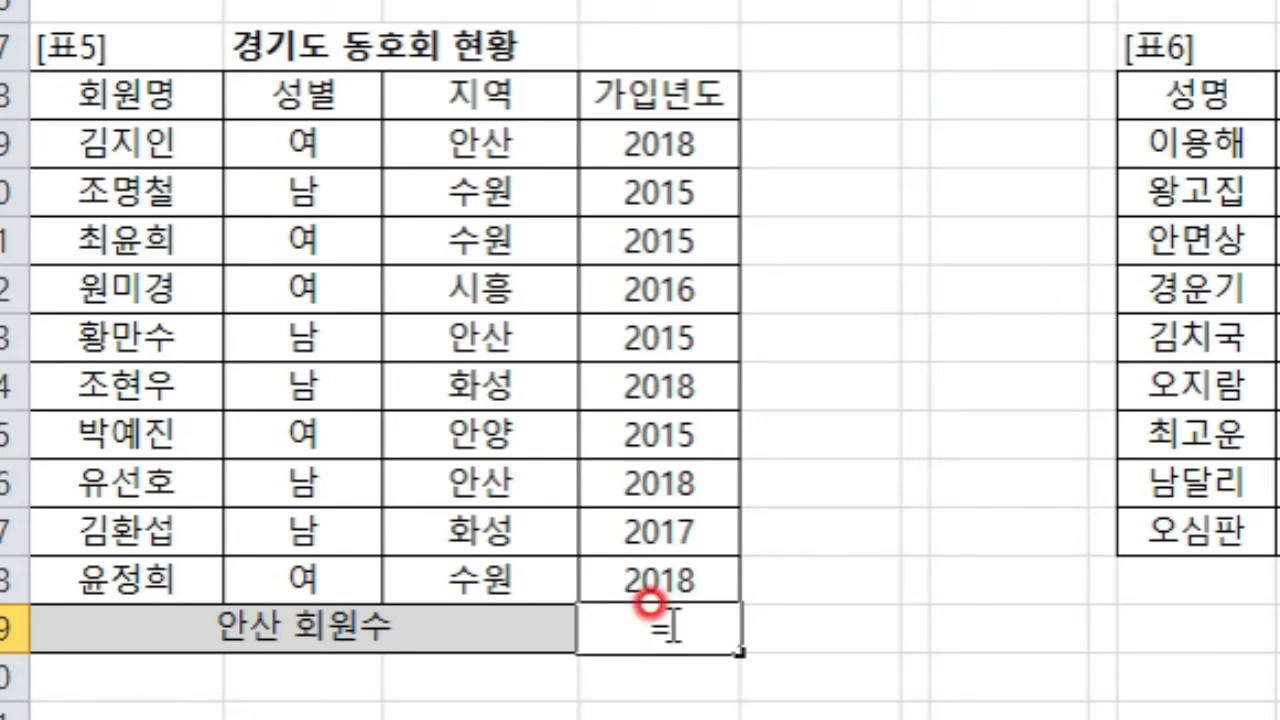
type("dco")
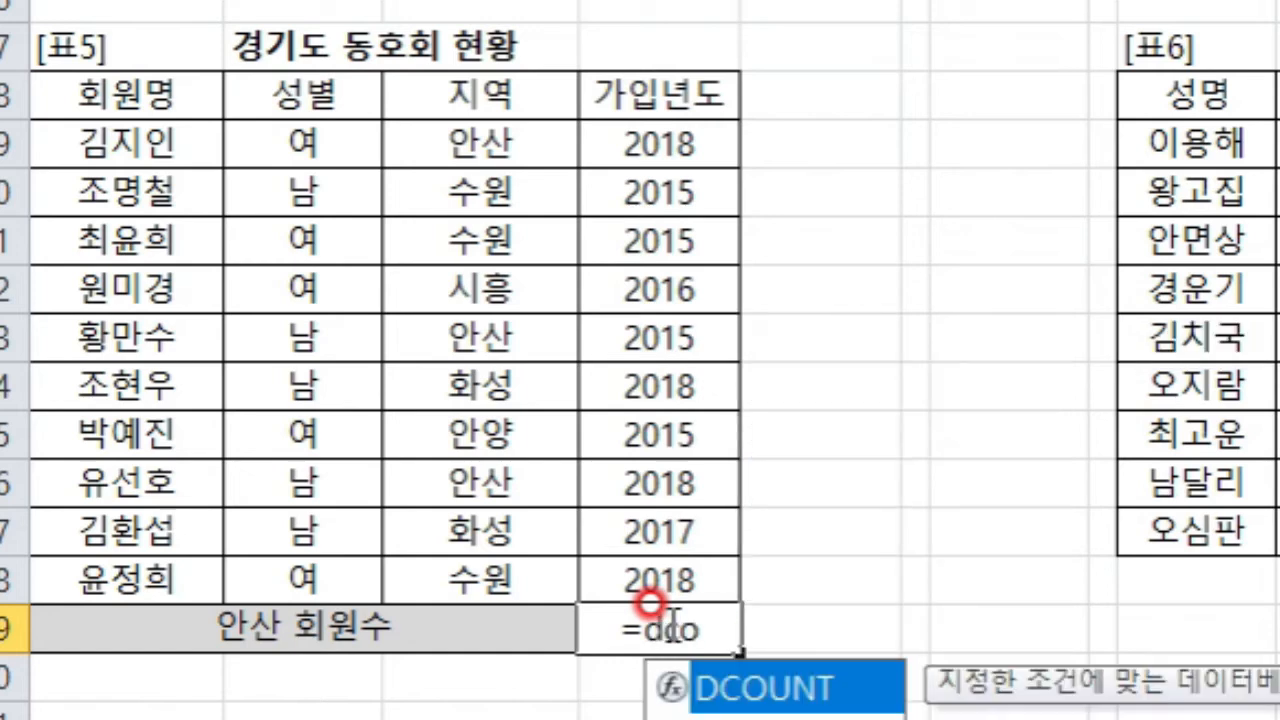
key("Tab")
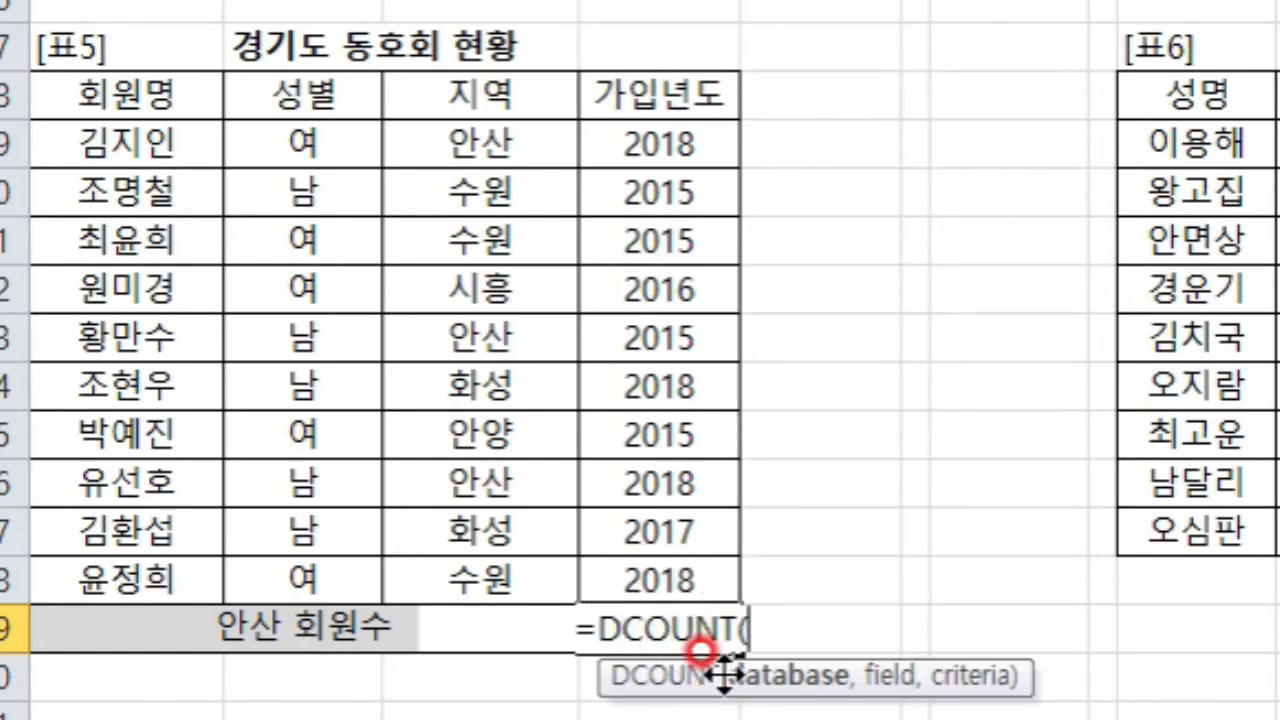
left_click_drag(80, 92, 665, 574)
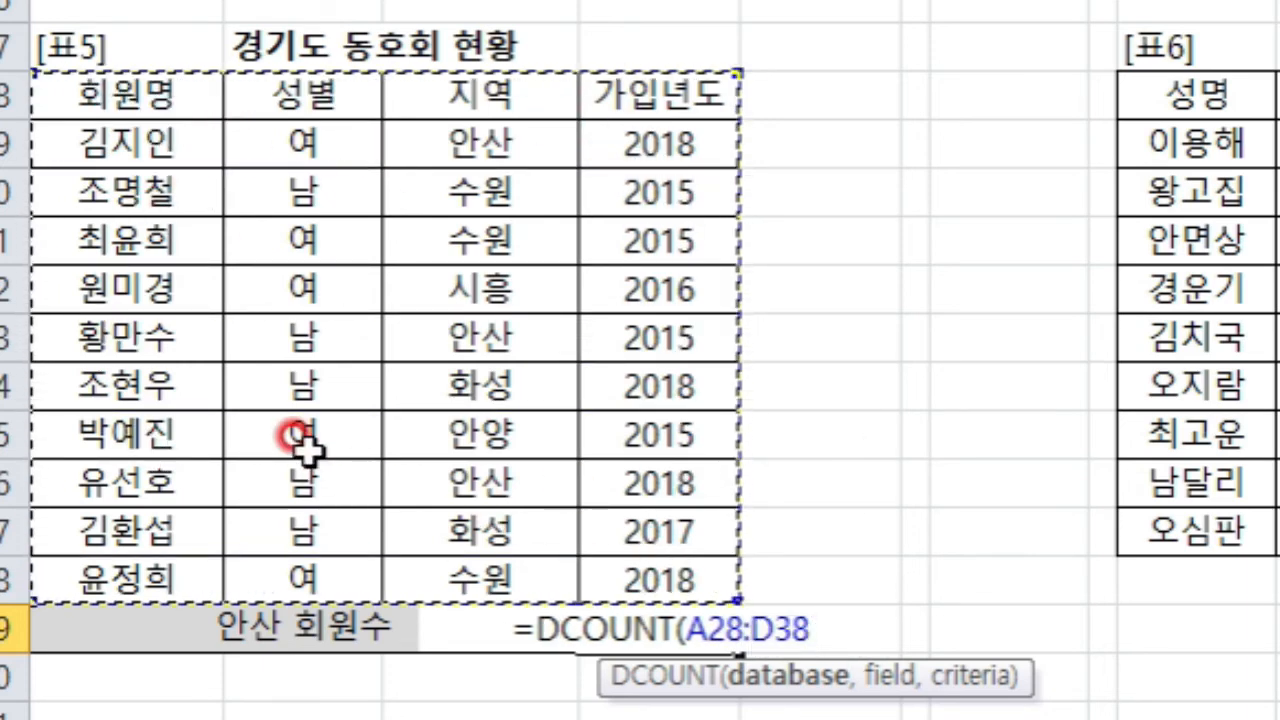
type(",")
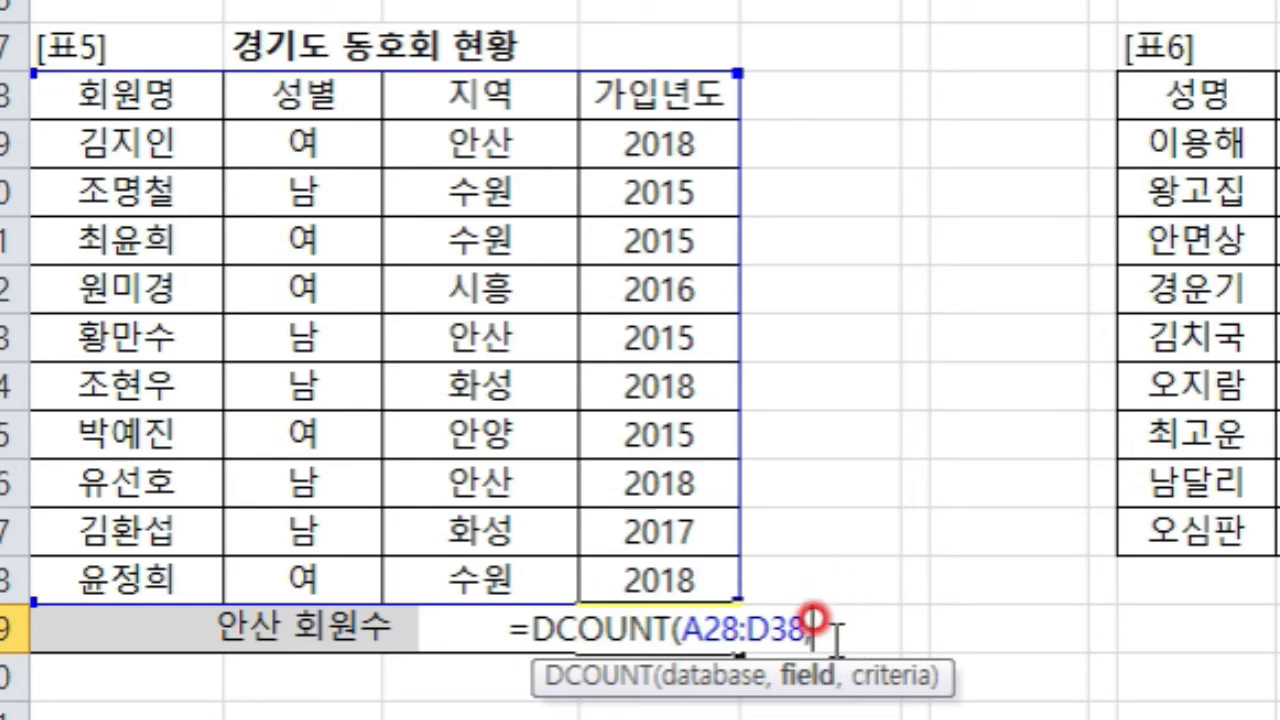
type(",")
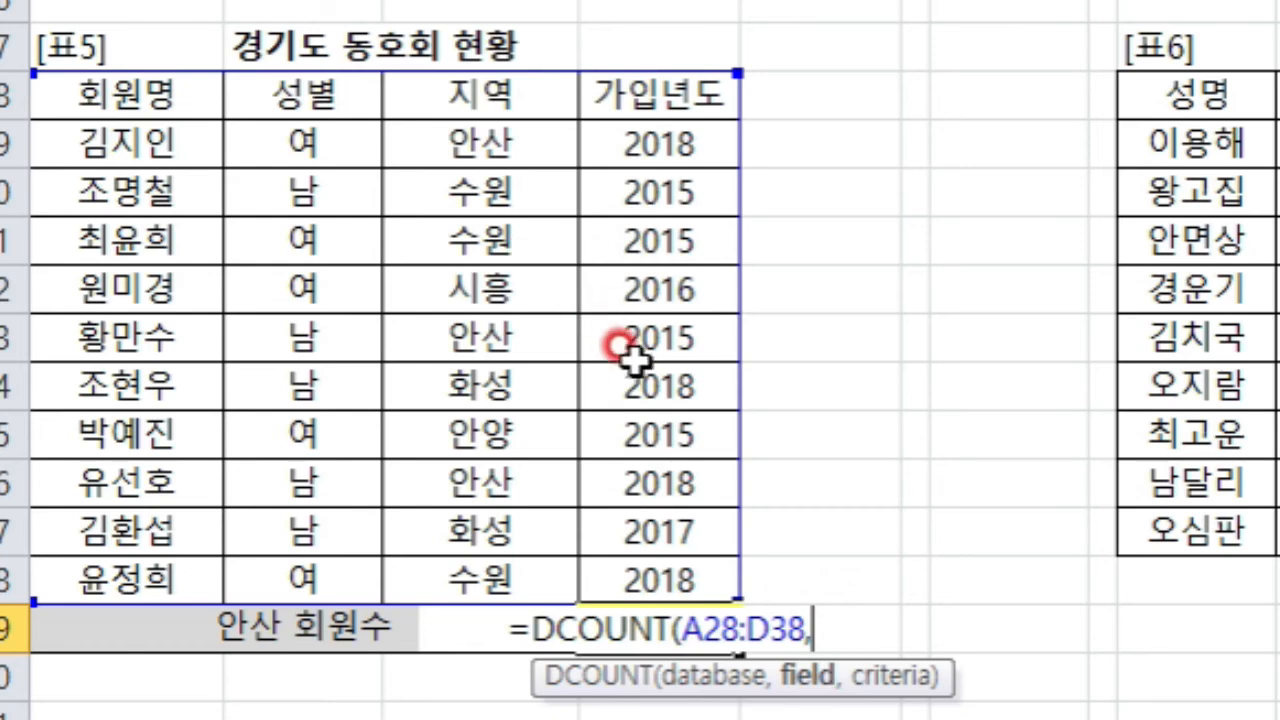
left_click(680, 97)
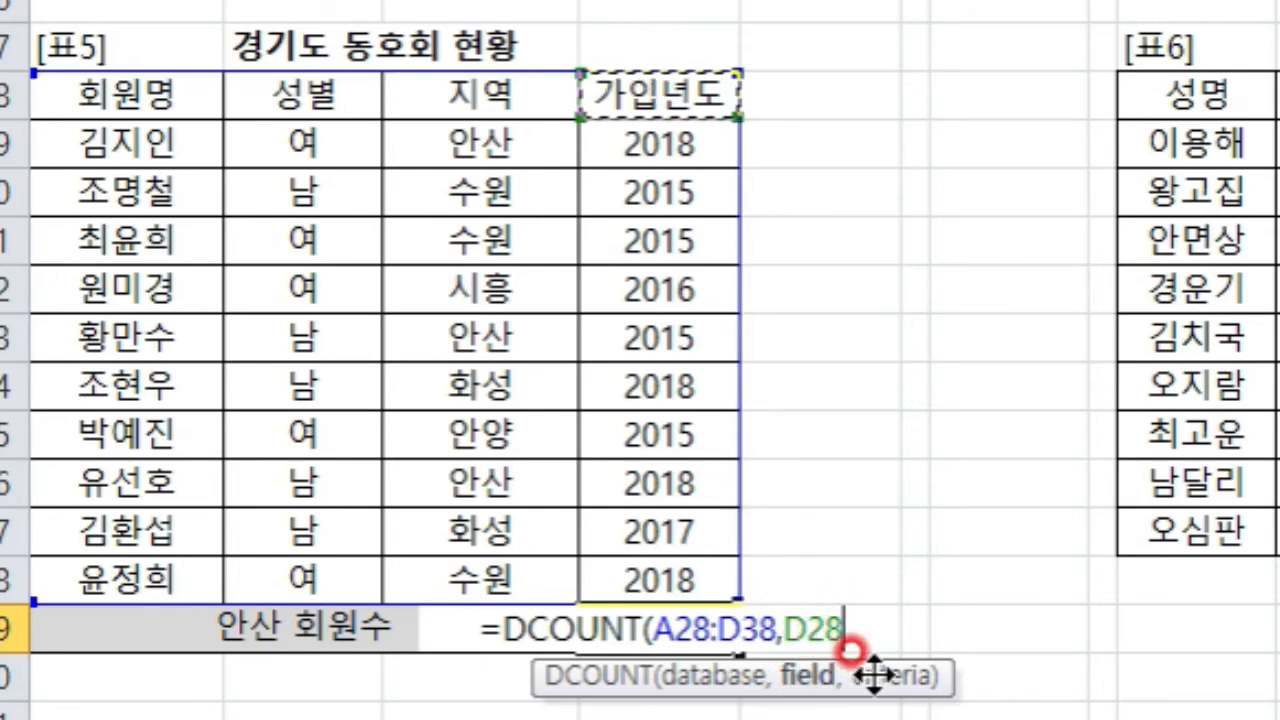
type(",")
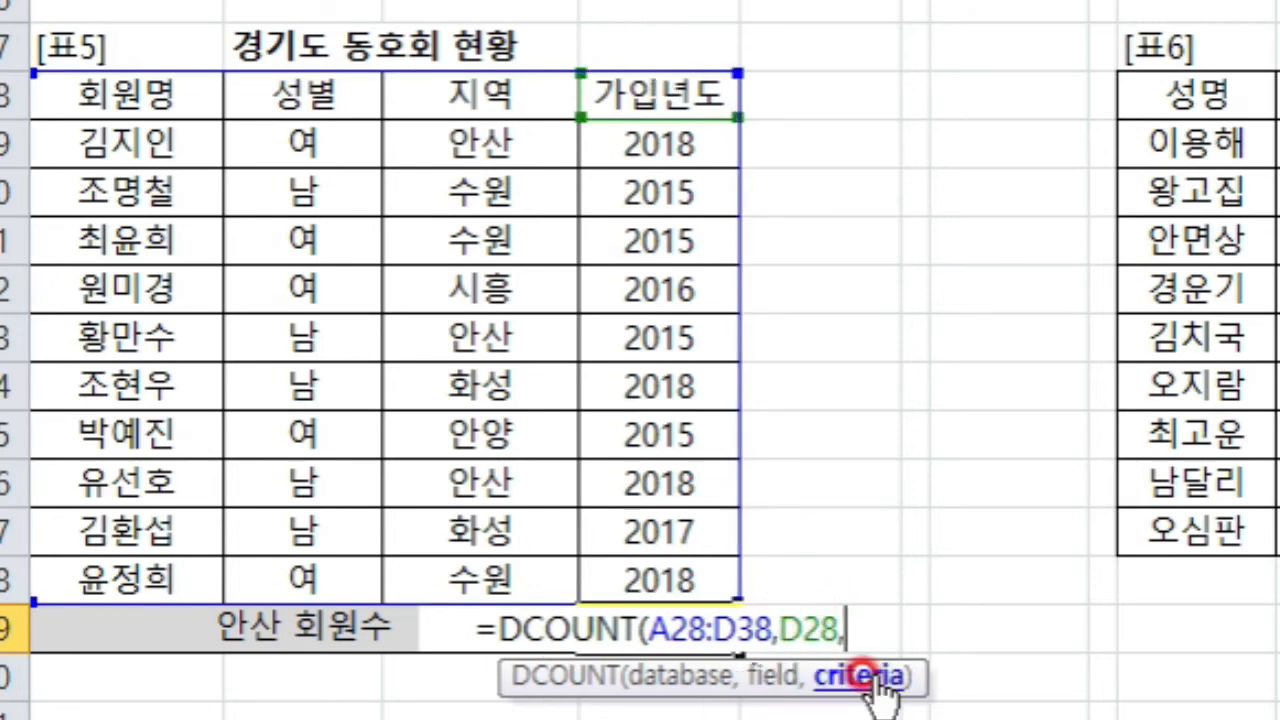
left_click_drag(485, 95, 497, 142)
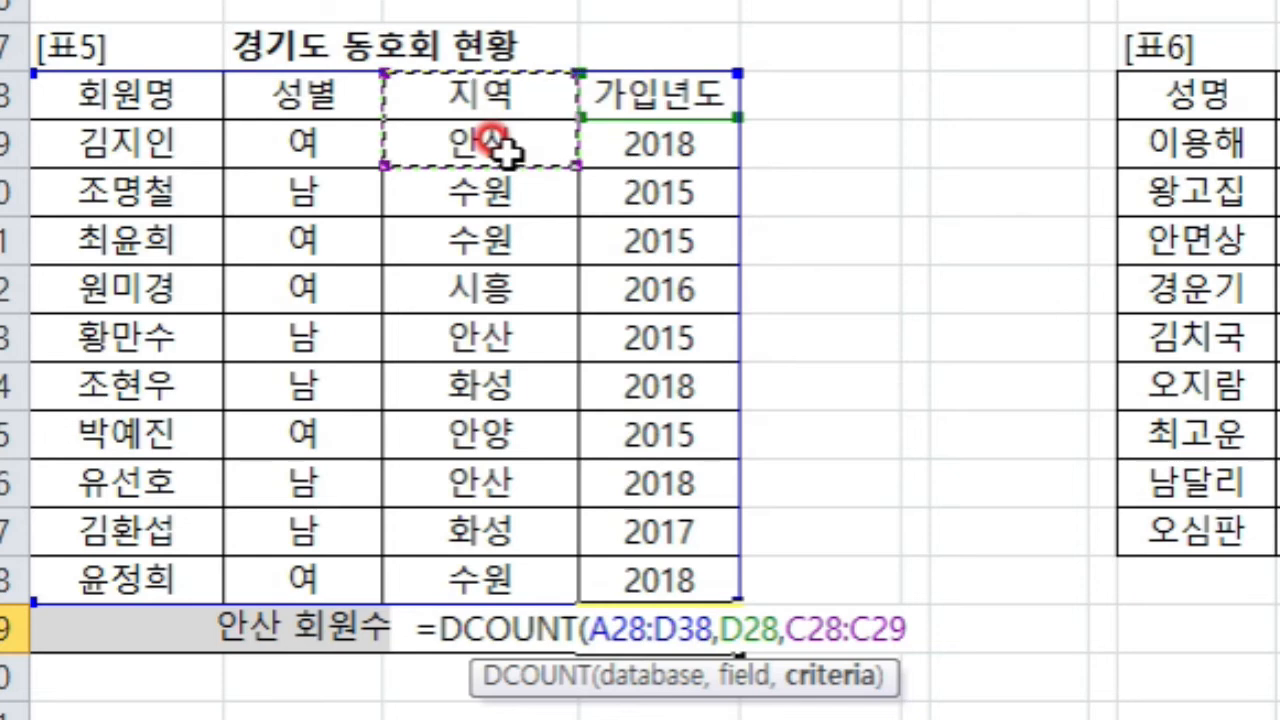
type(")")
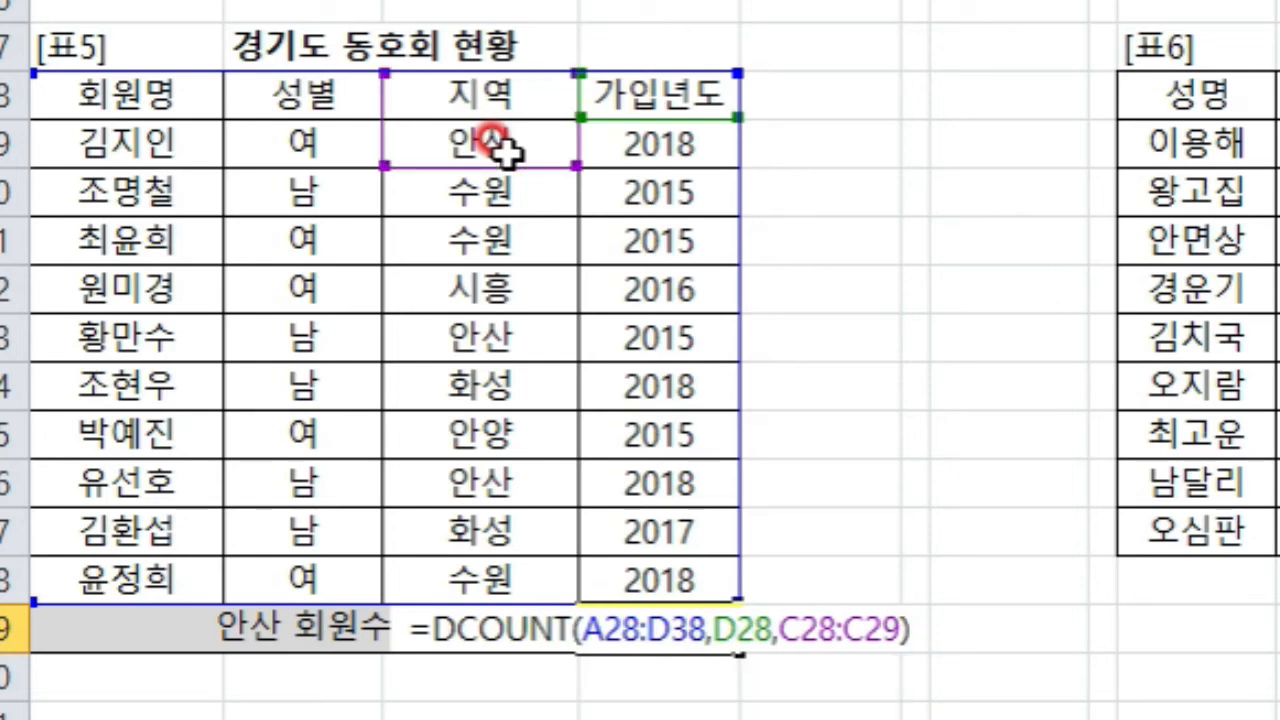
Append &"명" to the DCOUNT formula in D39 and enter it
type("&")
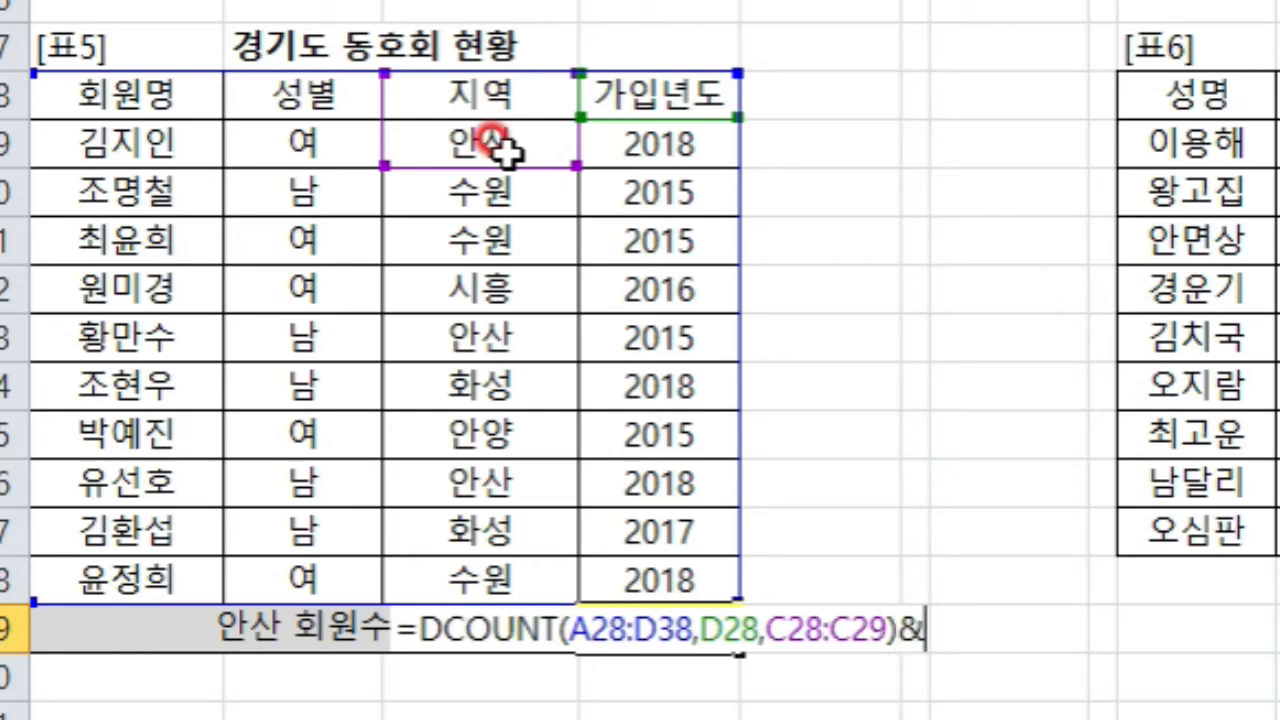
type("\"")
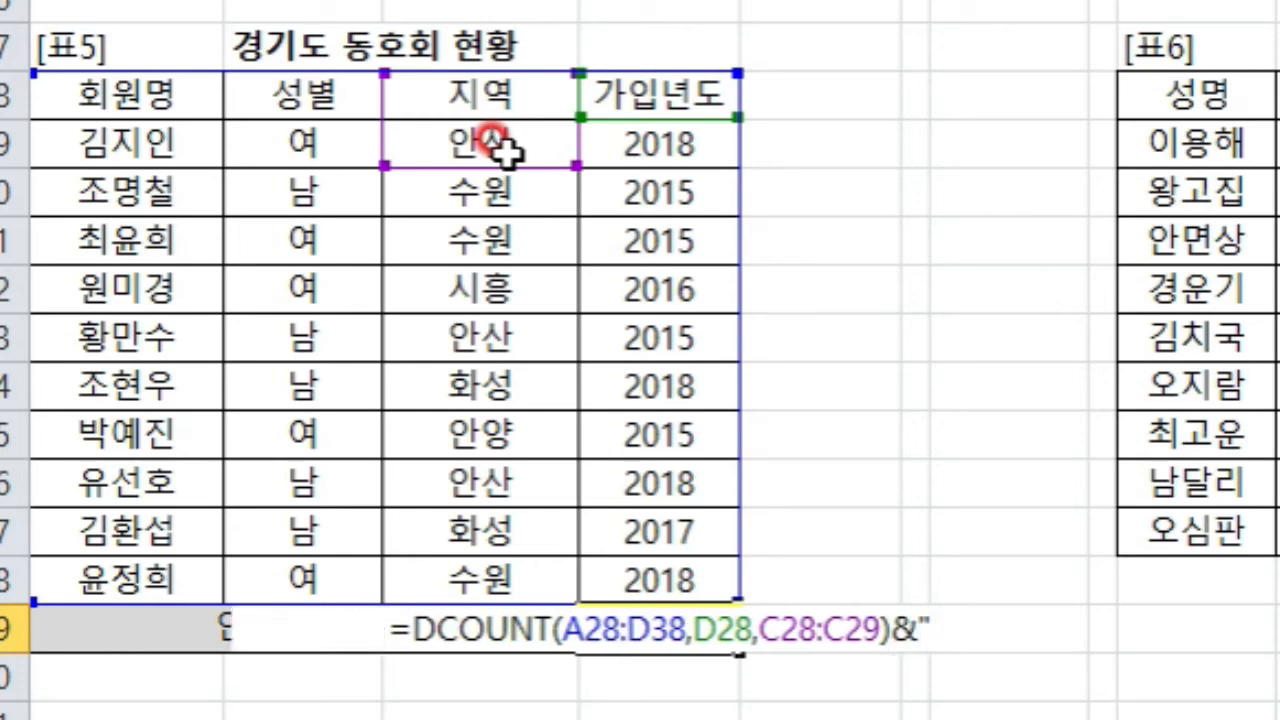
type("며")
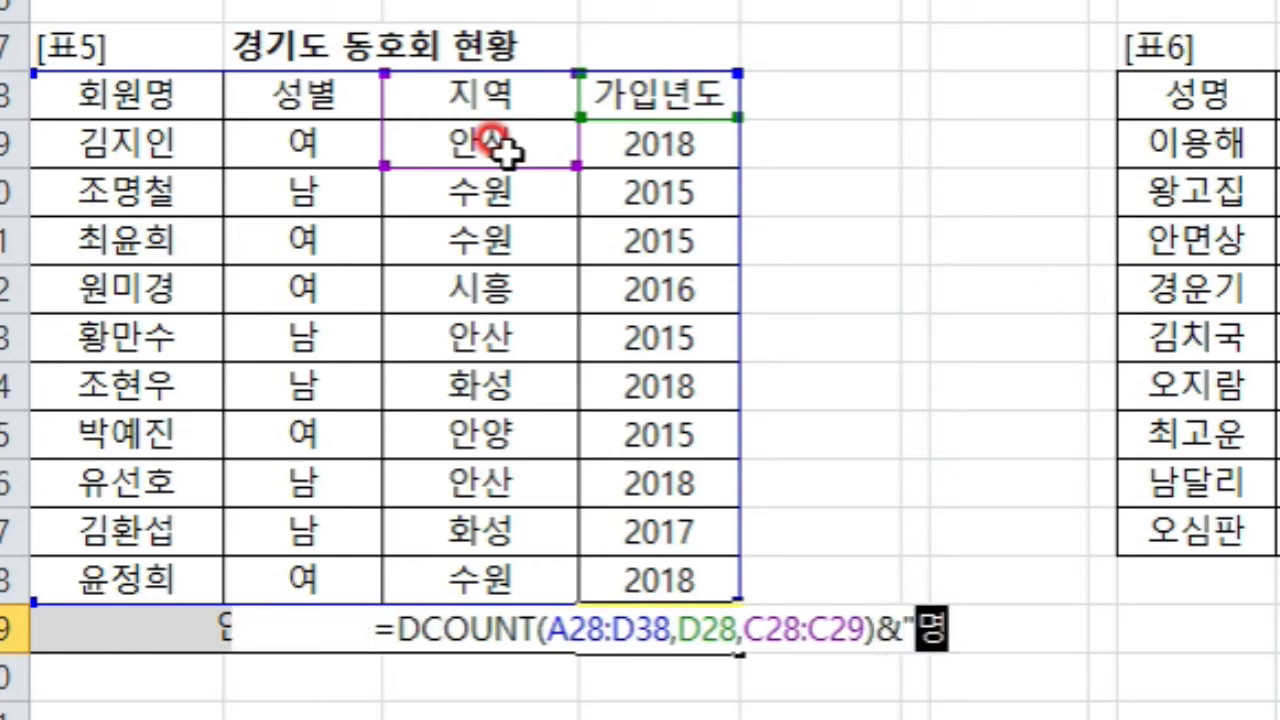
type("\"")
key("Return")
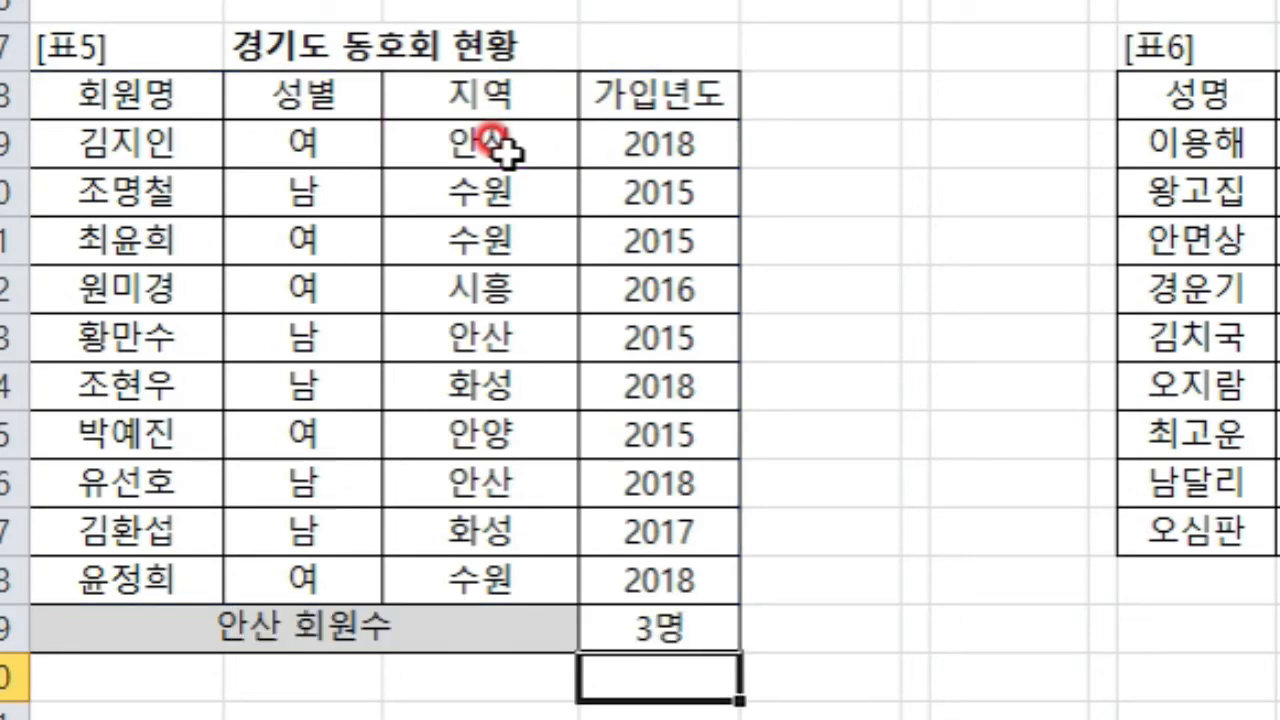
Switch to the Photos textbook image and bracket problem 6's 성별 "남" and 영어 90 이상 conditions, circling the 면 that joins them
left_click(704, 703)
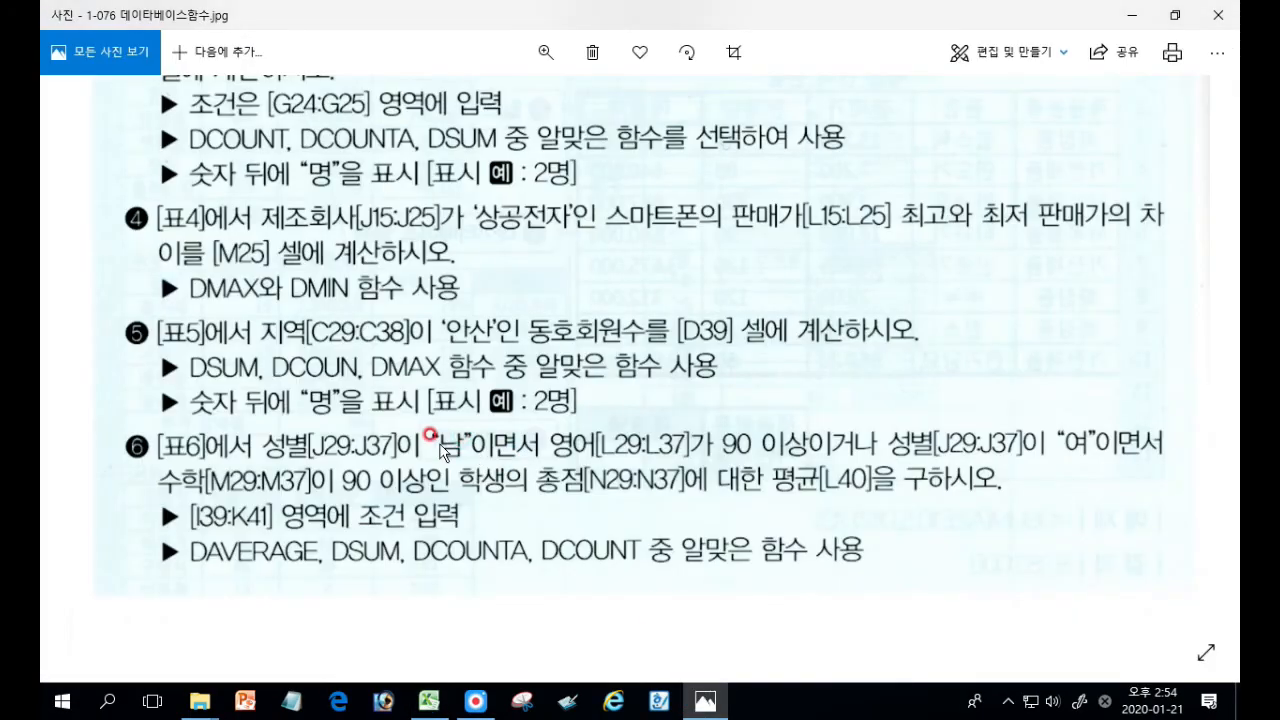
key("ctrl+2")
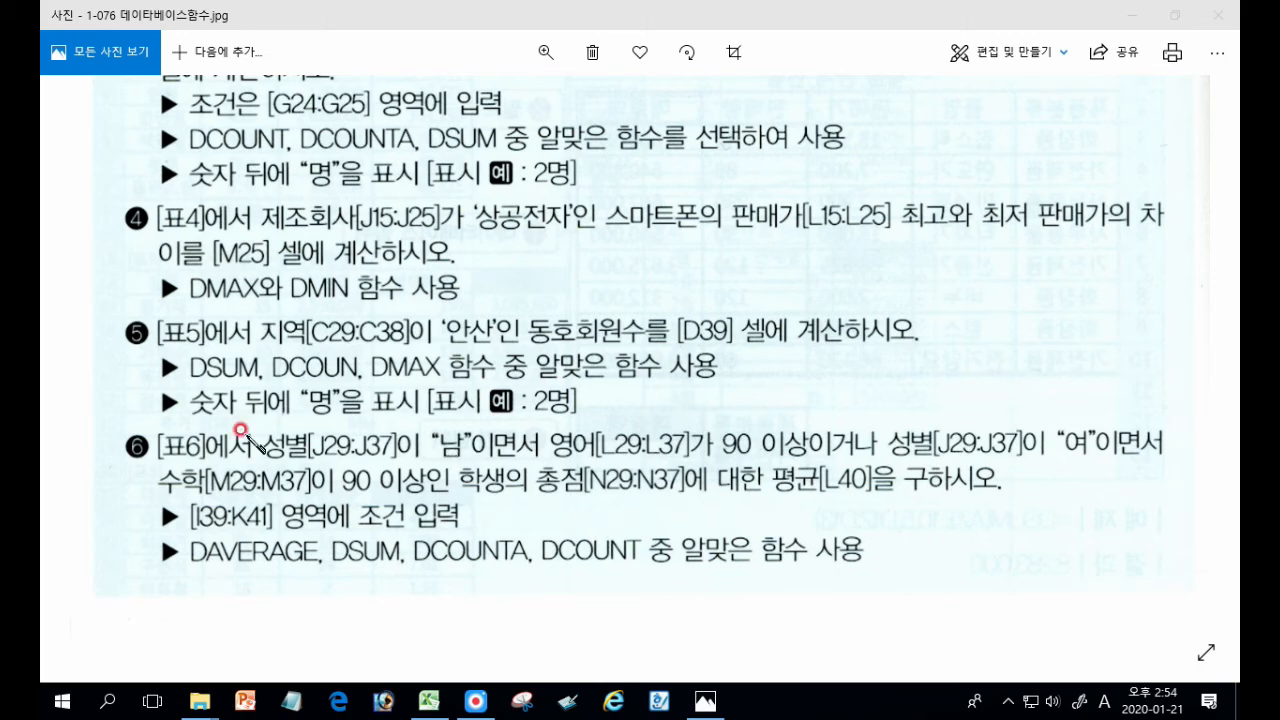
left_click_drag(259, 460, 482, 459)
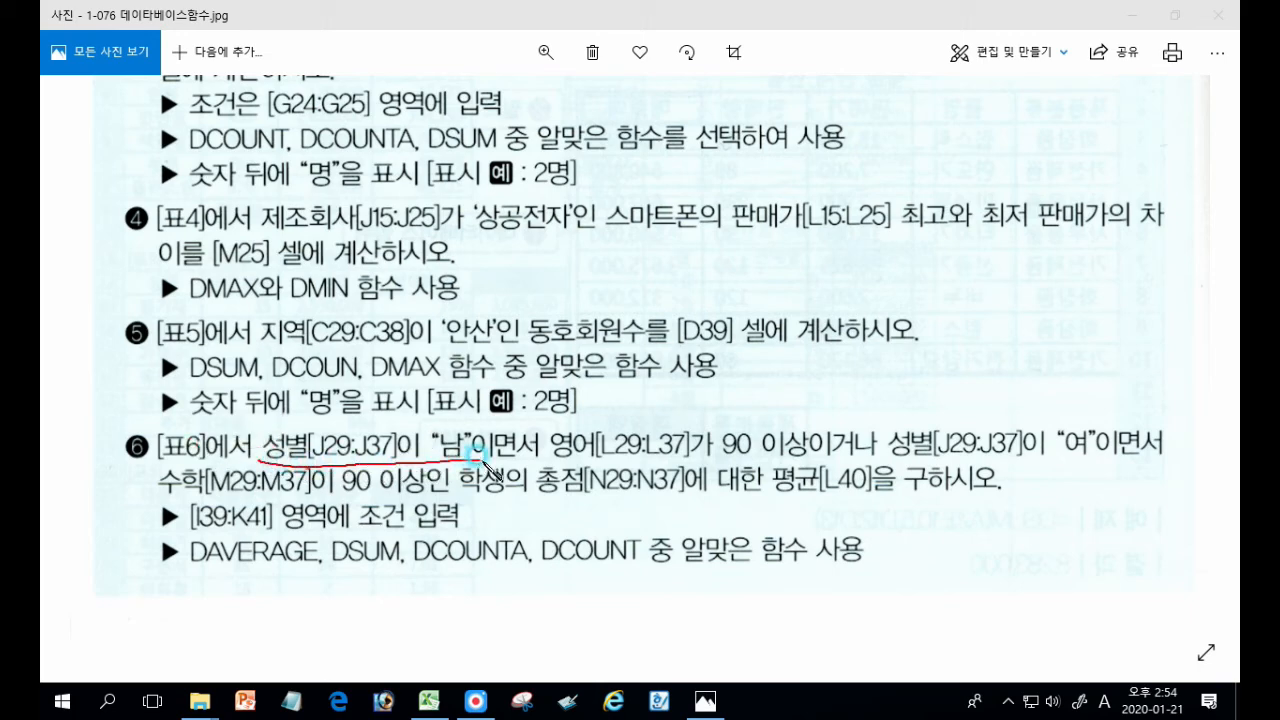
left_click_drag(264, 434, 268, 465)
mouse_move(460, 425)
left_mouse_down()
mouse_move(486, 455)
mouse_move(520, 460)
mouse_move(797, 462)
left_mouse_up()
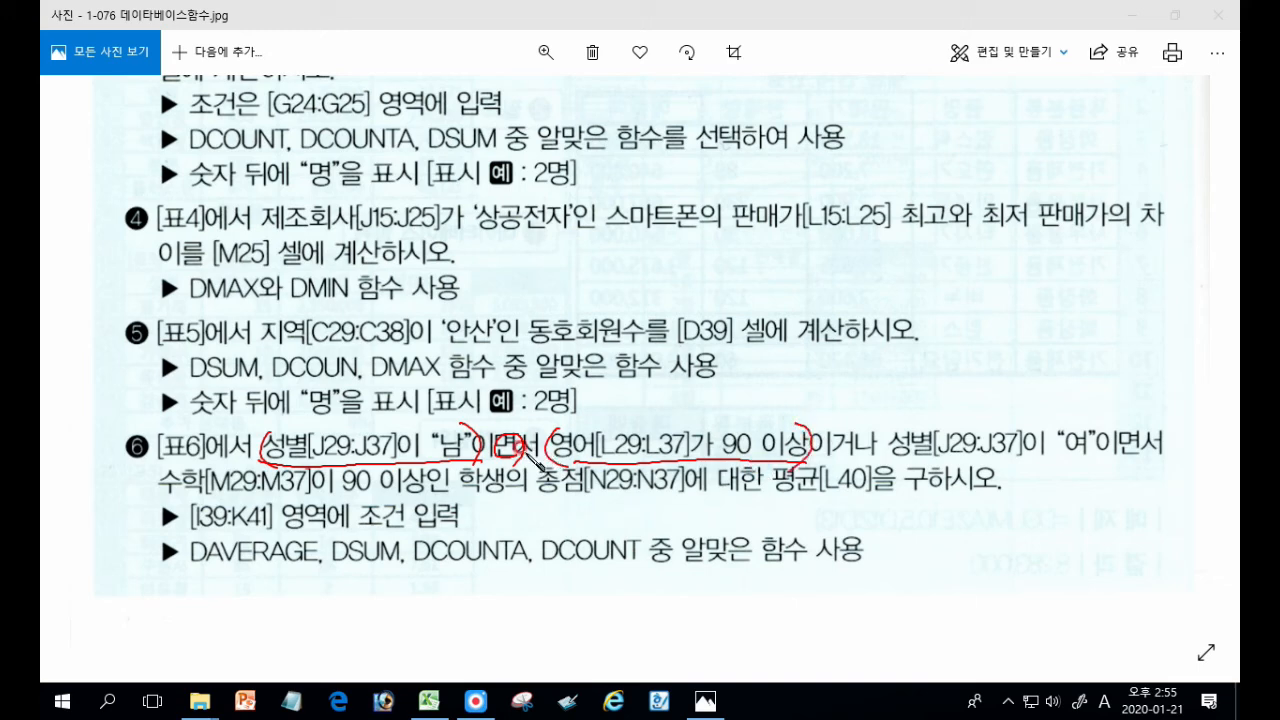
left_click(570, 462)
left_click(468, 458)
Write "or" above 이거나 in problem 6 and bracket the 성별 "여" and 수학 90 이상 conditions
left_click(767, 428)
mouse_move(852, 427)
left_mouse_down()
mouse_move(908, 460)
mouse_move(1080, 457)
mouse_move(1070, 416)
left_mouse_up()
left_click(1117, 435)
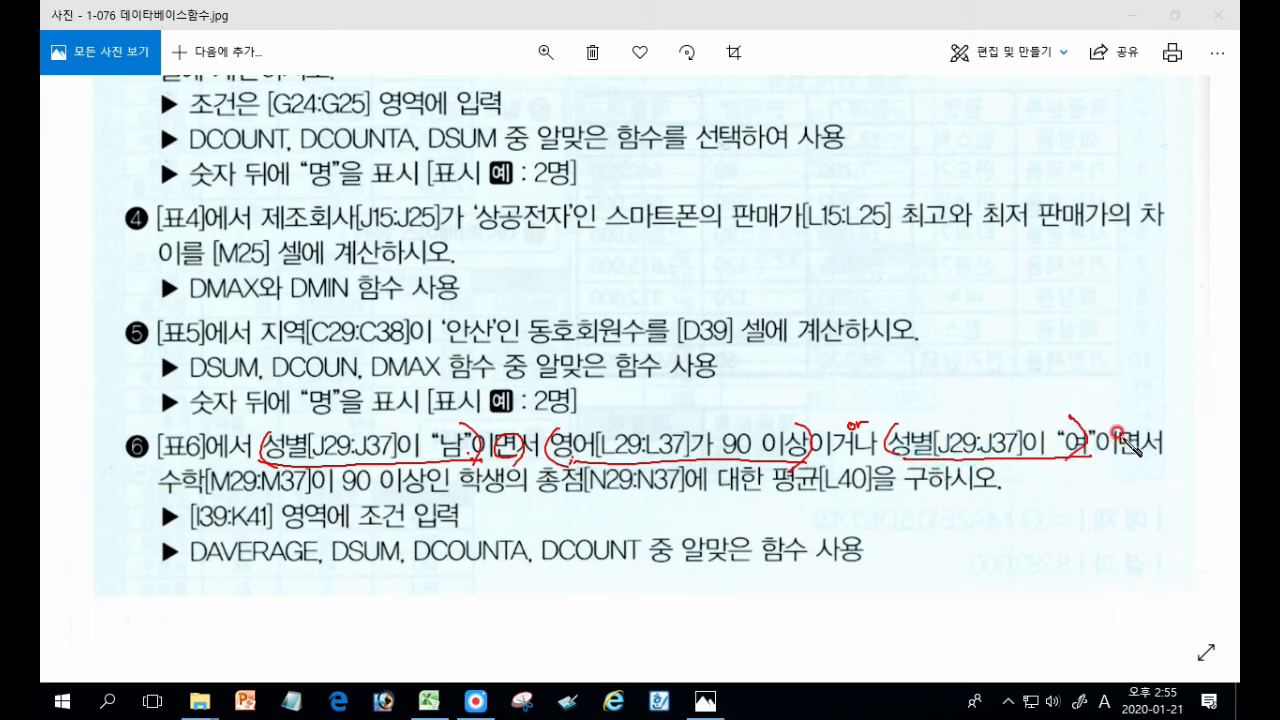
mouse_move(162, 492)
left_mouse_down()
mouse_move(366, 490)
mouse_move(408, 476)
left_mouse_up()
left_click_drag(170, 460, 163, 497)
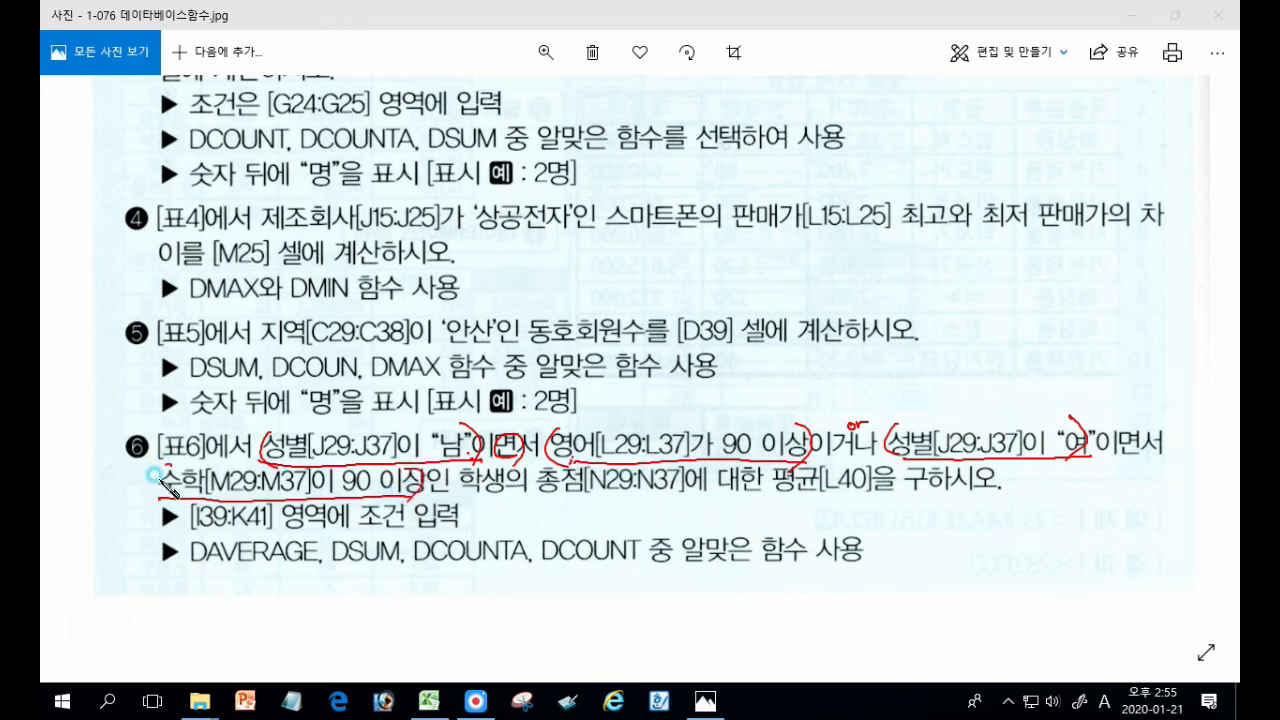
Emphasize problem 6's key criteria with extra underlines beneath 여, 수학's 90 이상, 성별, 남 and 영어's 90 이상
left_click(957, 443)
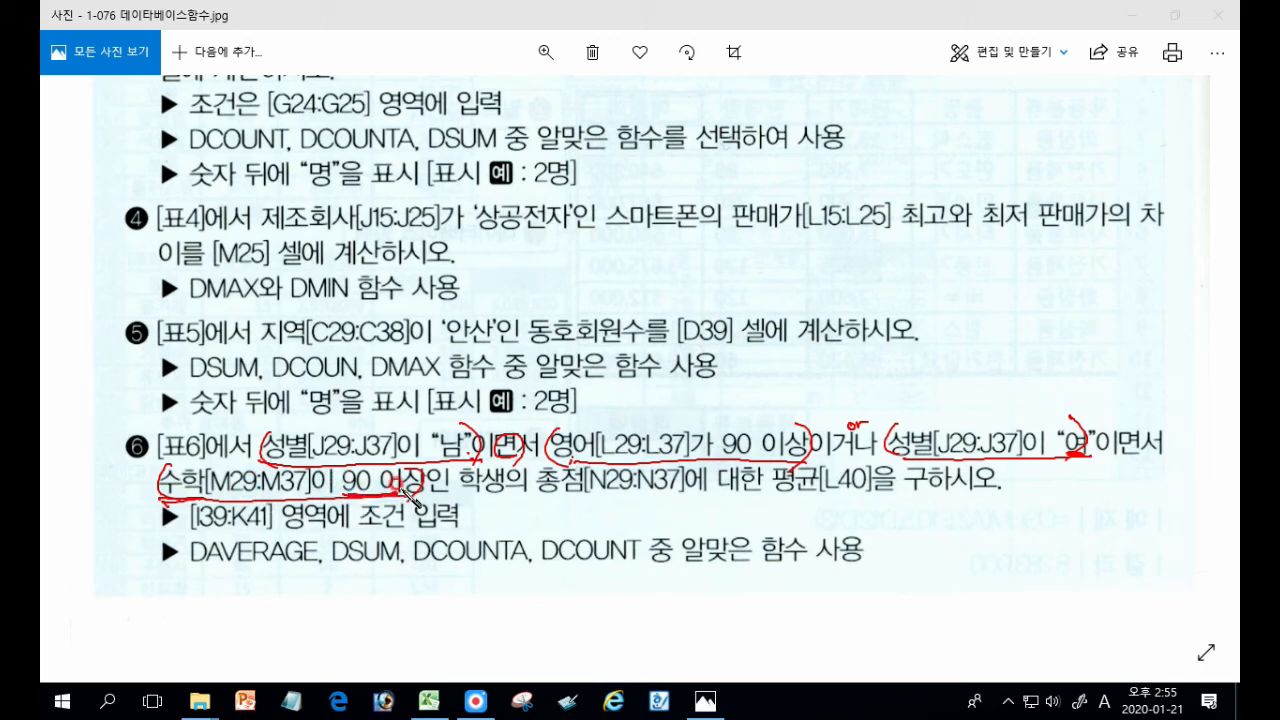
left_click_drag(267, 458, 305, 460)
left_click_drag(437, 460, 468, 461)
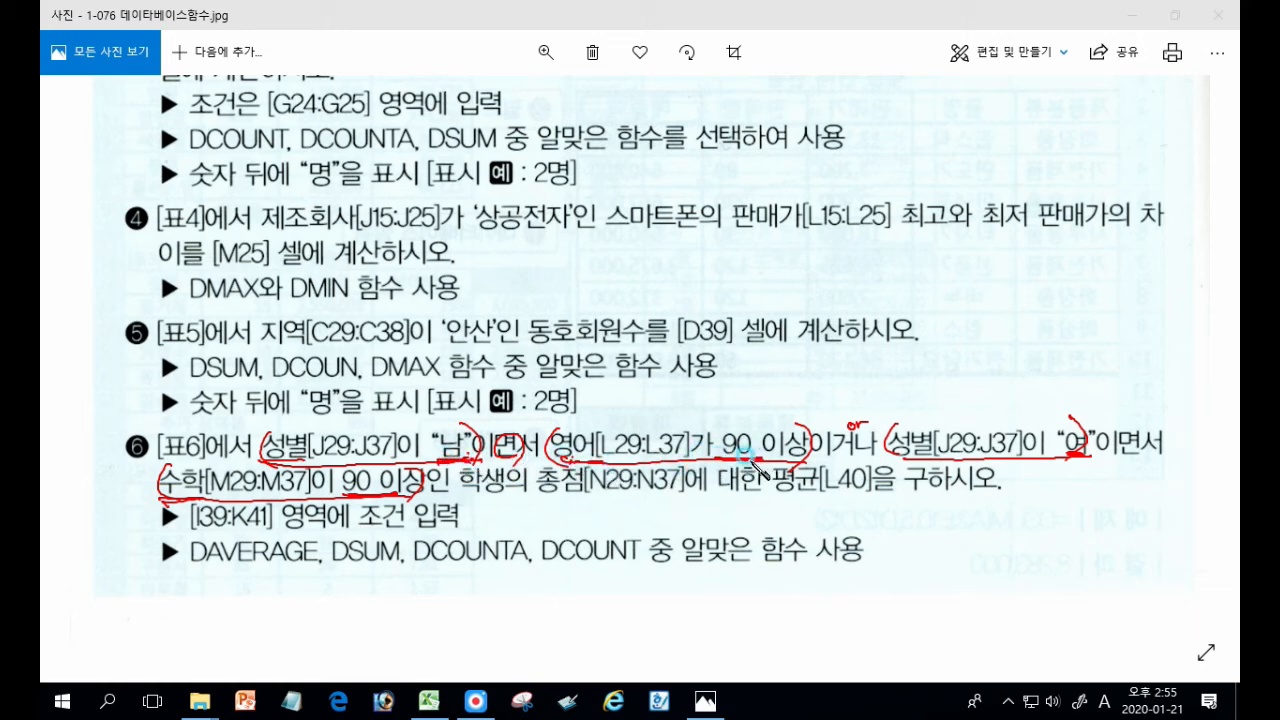
Sketch a criteria table beside problem 6's instructions with 남 under the heading 성별 and >=90 under the heading 영어
left_click_drag(721, 473, 728, 482)
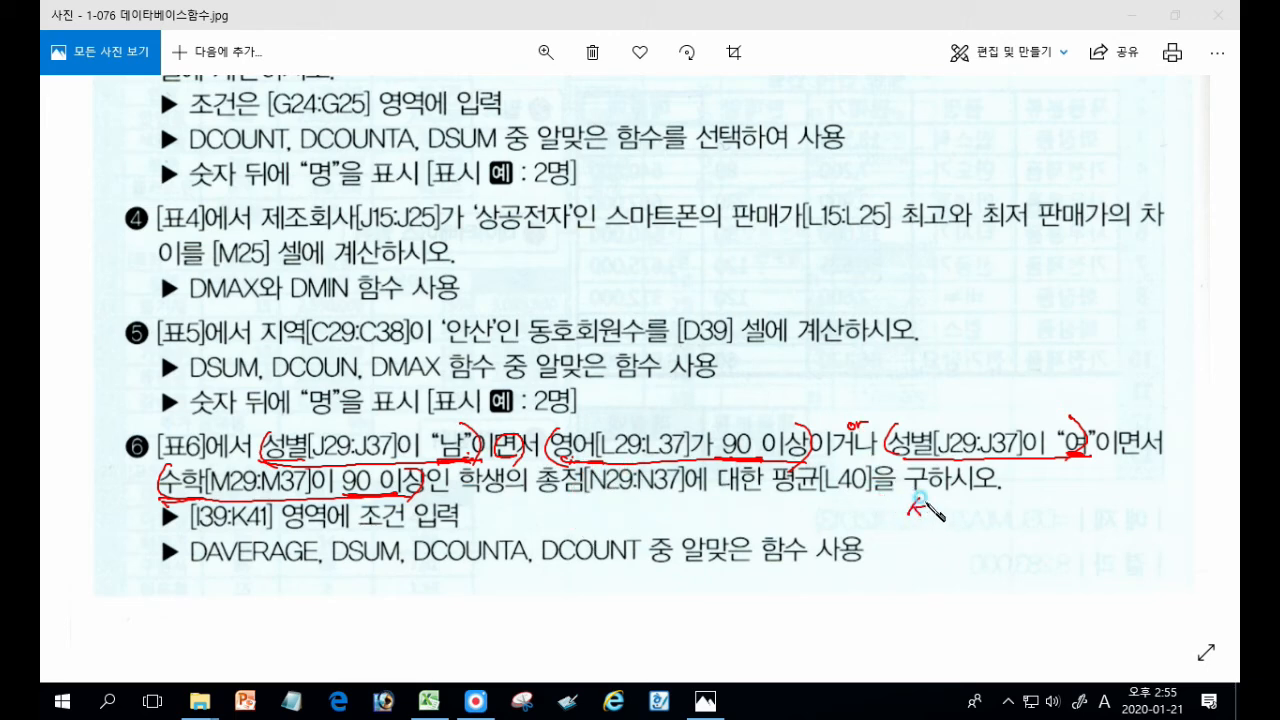
left_click_drag(946, 506, 958, 522)
left_click_drag(878, 528, 1076, 527)
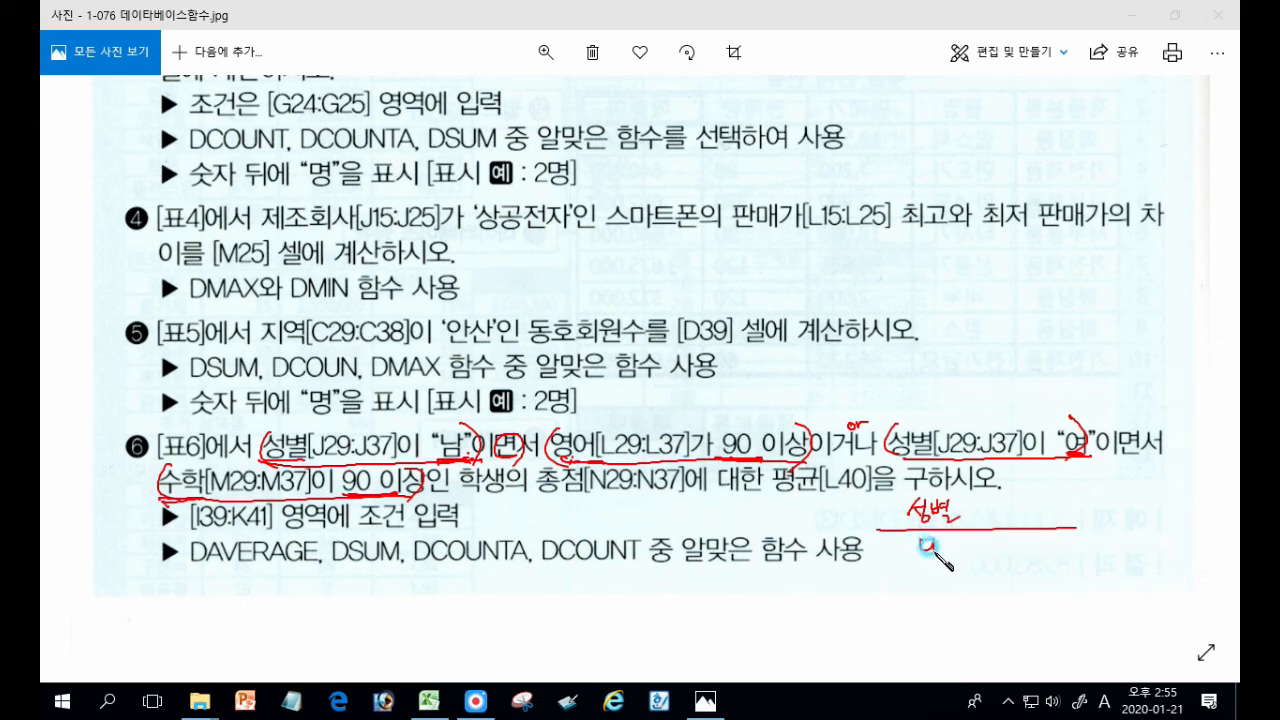
left_click_drag(923, 545, 938, 558)
left_click_drag(966, 500, 966, 592)
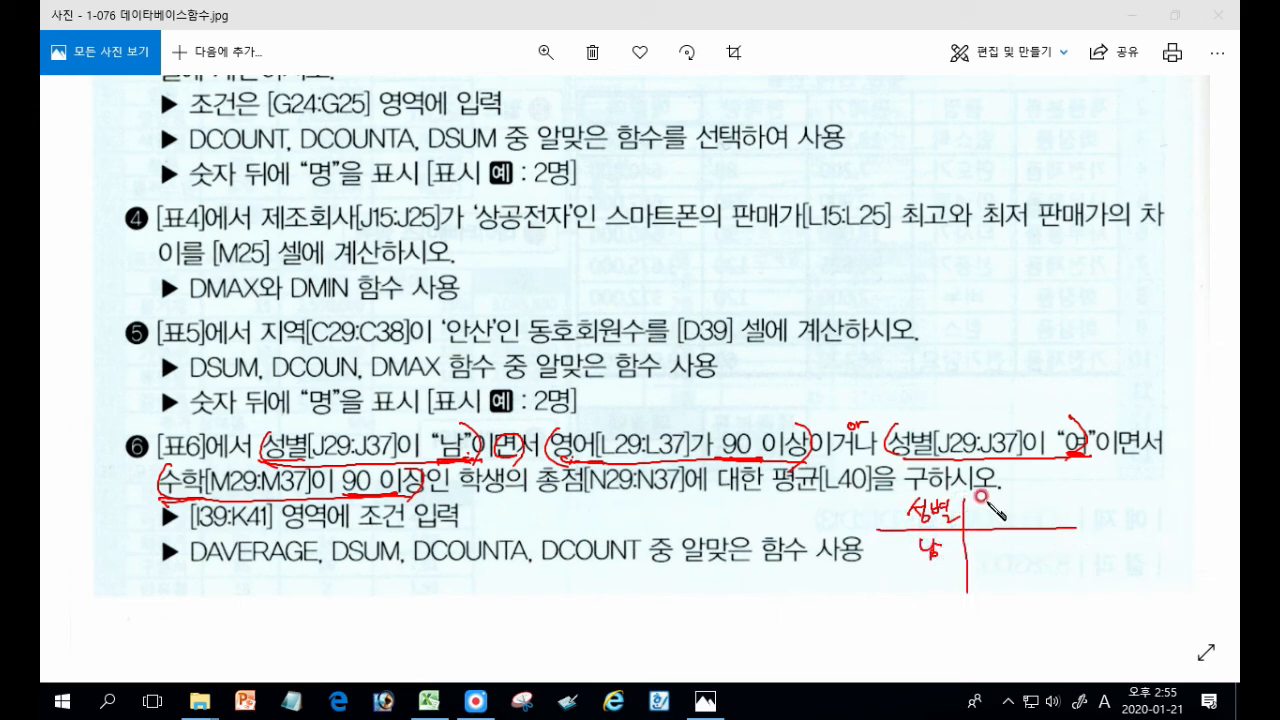
mouse_move(988, 506)
left_mouse_down()
mouse_move(1008, 548)
mouse_move(1030, 545)
left_mouse_up()
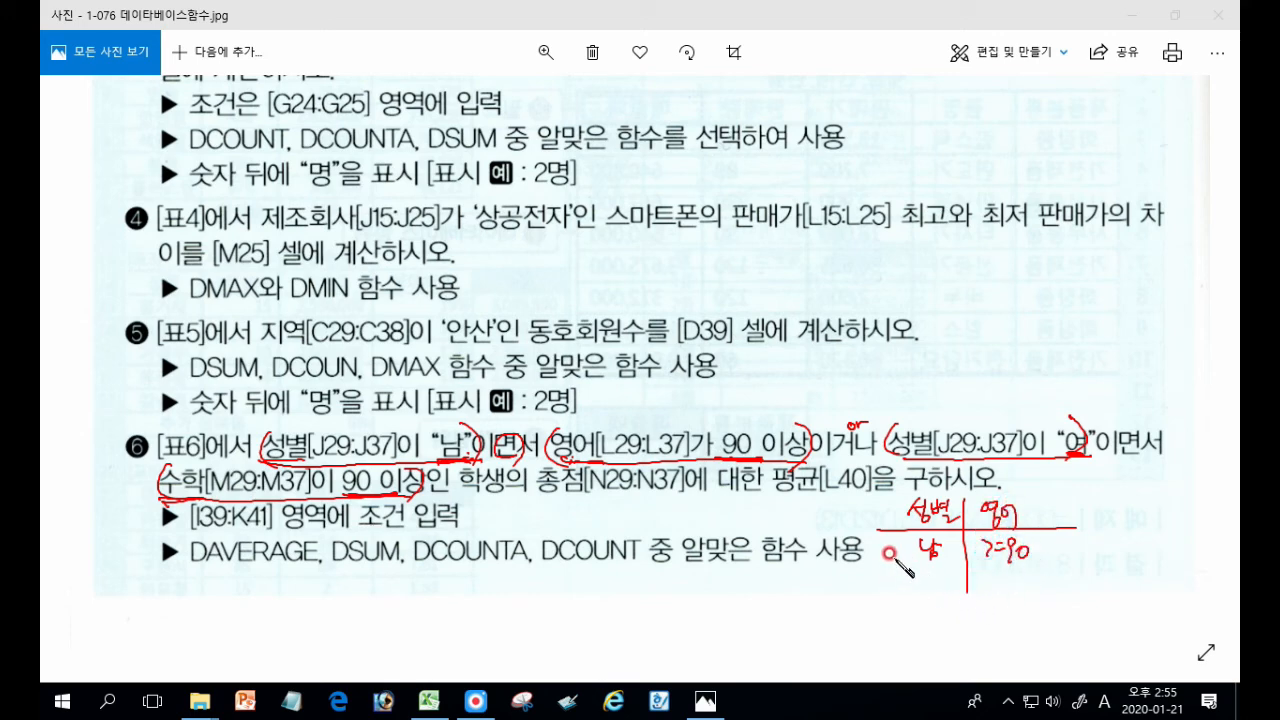
Extend the sketched criteria table with a 여 row and a 수학 column holding >=90 in that row, and clear the annotations
left_click_drag(885, 573, 1098, 570)
left_click_drag(917, 583, 944, 600)
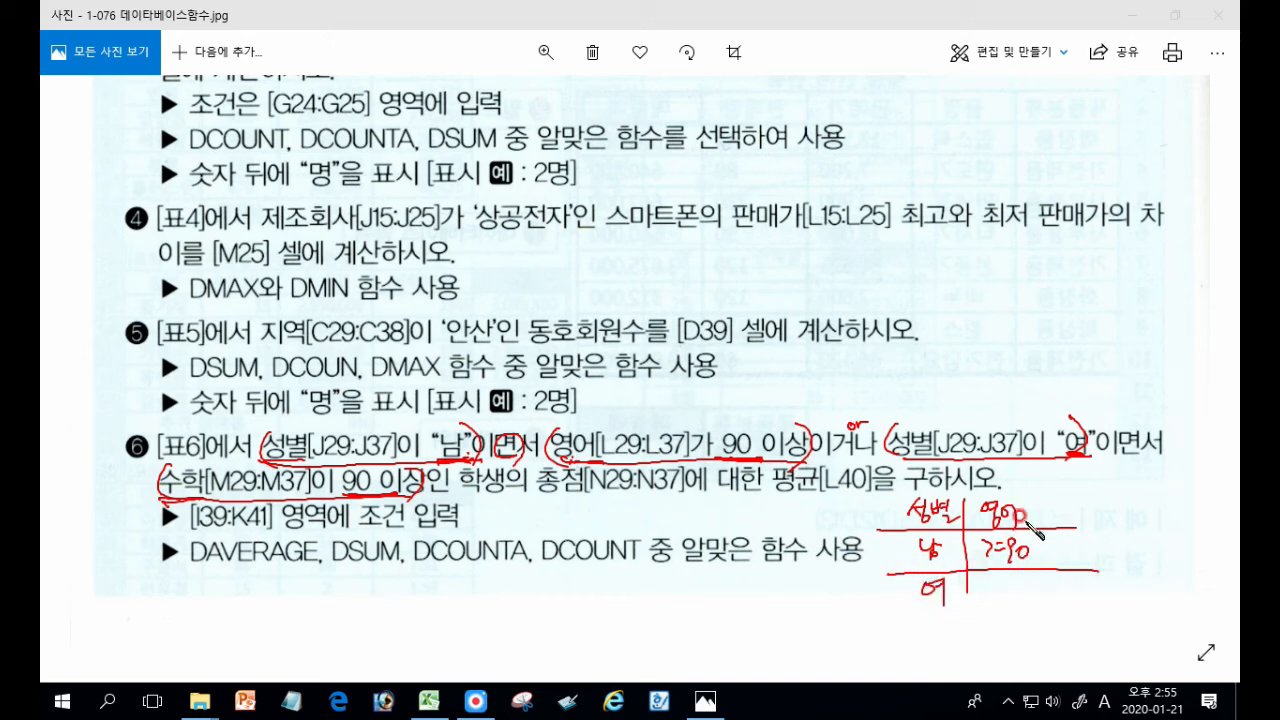
mouse_move(1029, 498)
left_mouse_down()
mouse_move(1032, 596)
mouse_move(967, 602)
left_mouse_up()
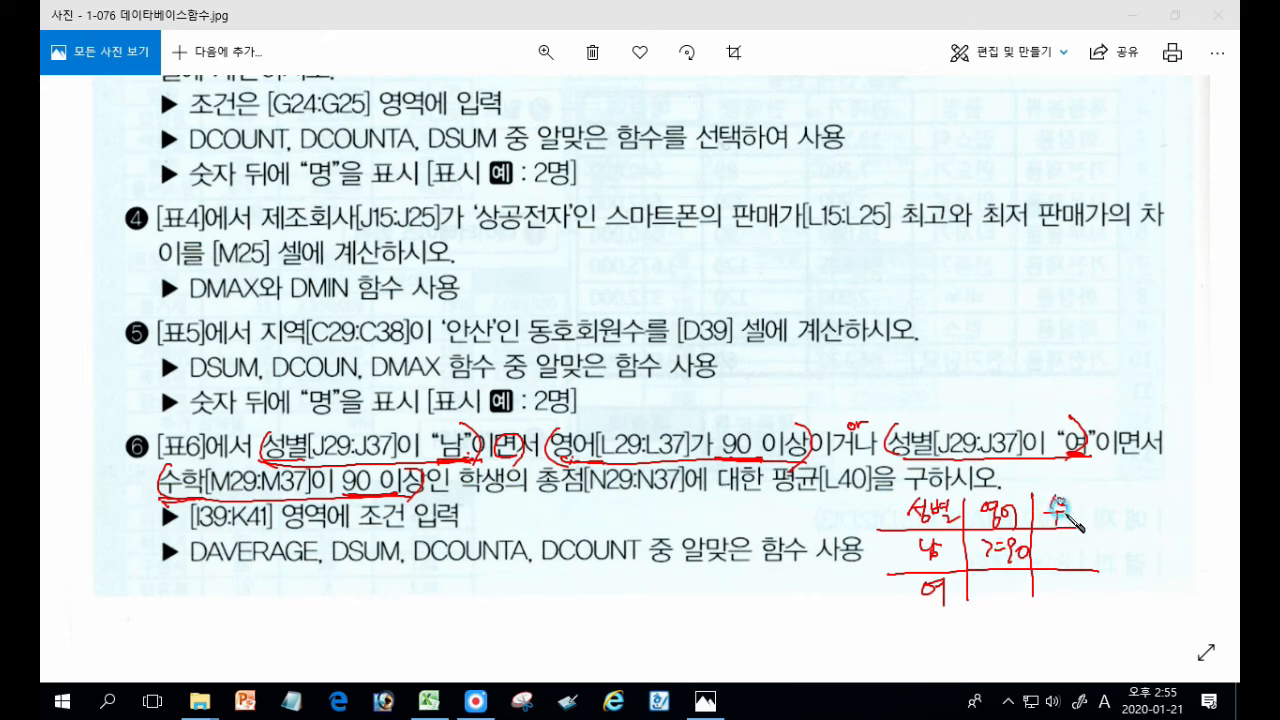
left_click_drag(1068, 505, 1080, 520)
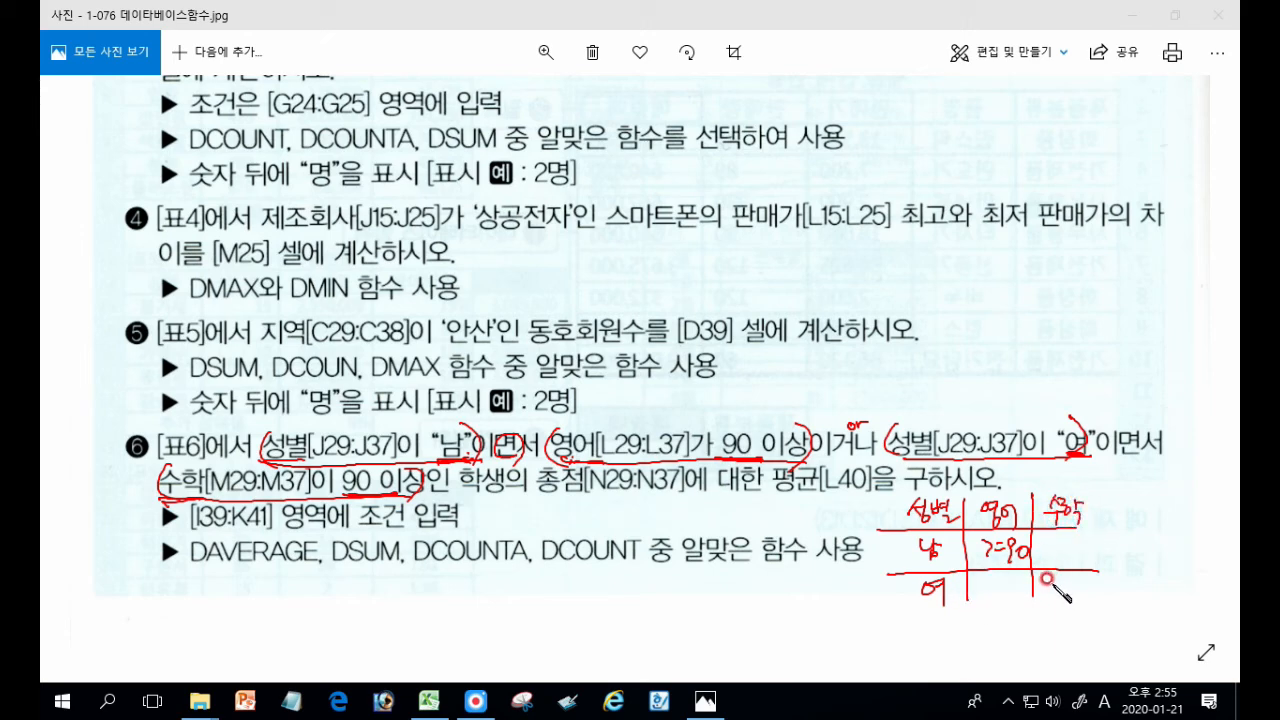
left_click_drag(1048, 590, 1098, 588)
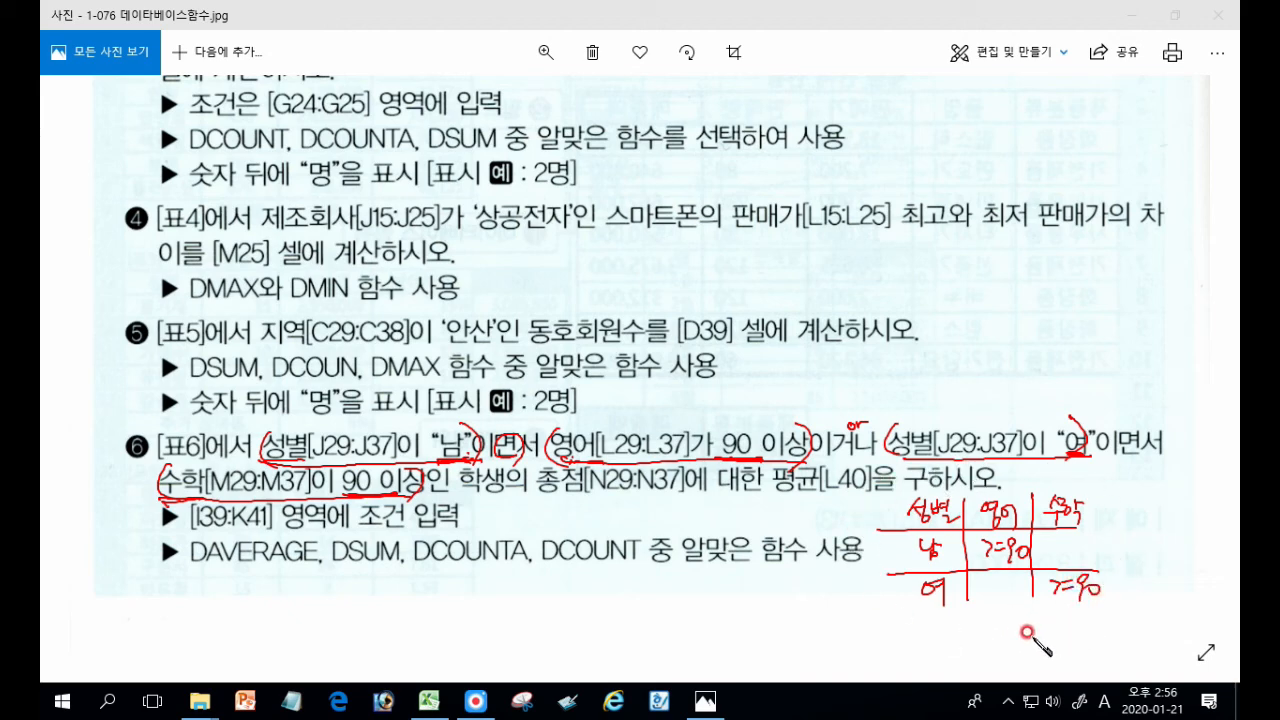
key("Escape")
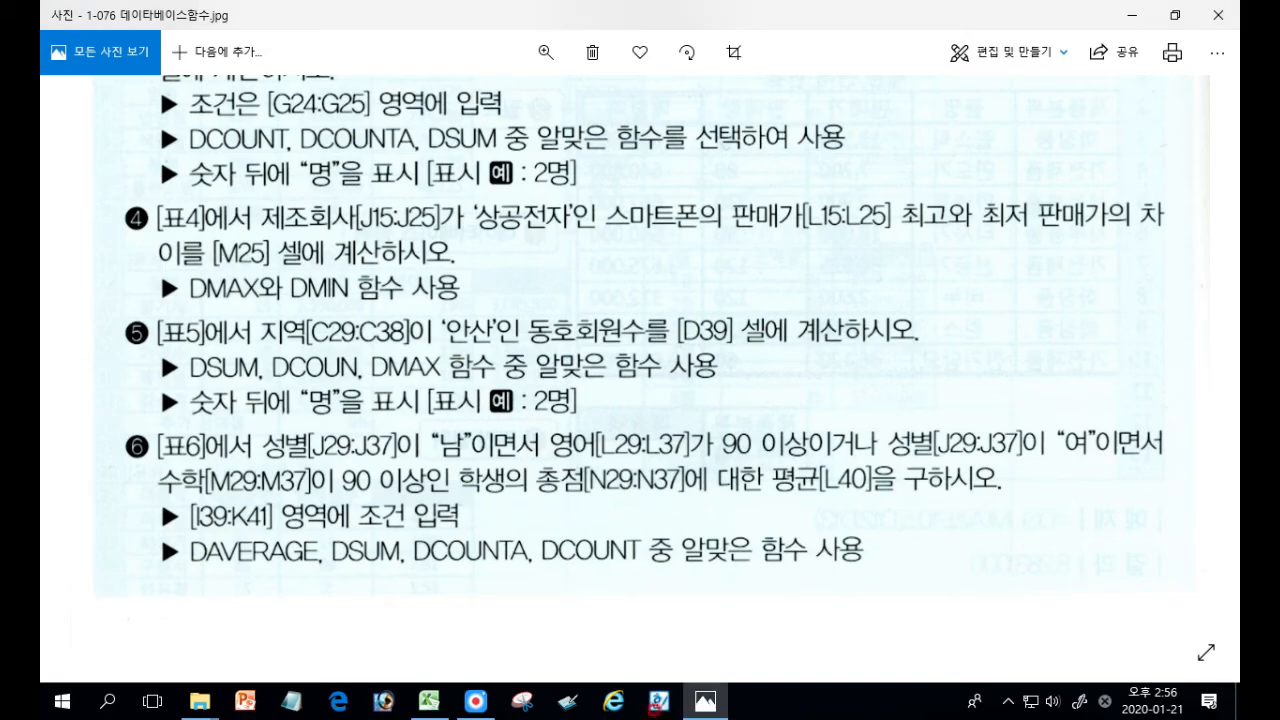
Switch to the Excel workbook and copy 표6's 성별, 영어 and 수학 headings into the criteria area starting at I39
left_click(429, 701)
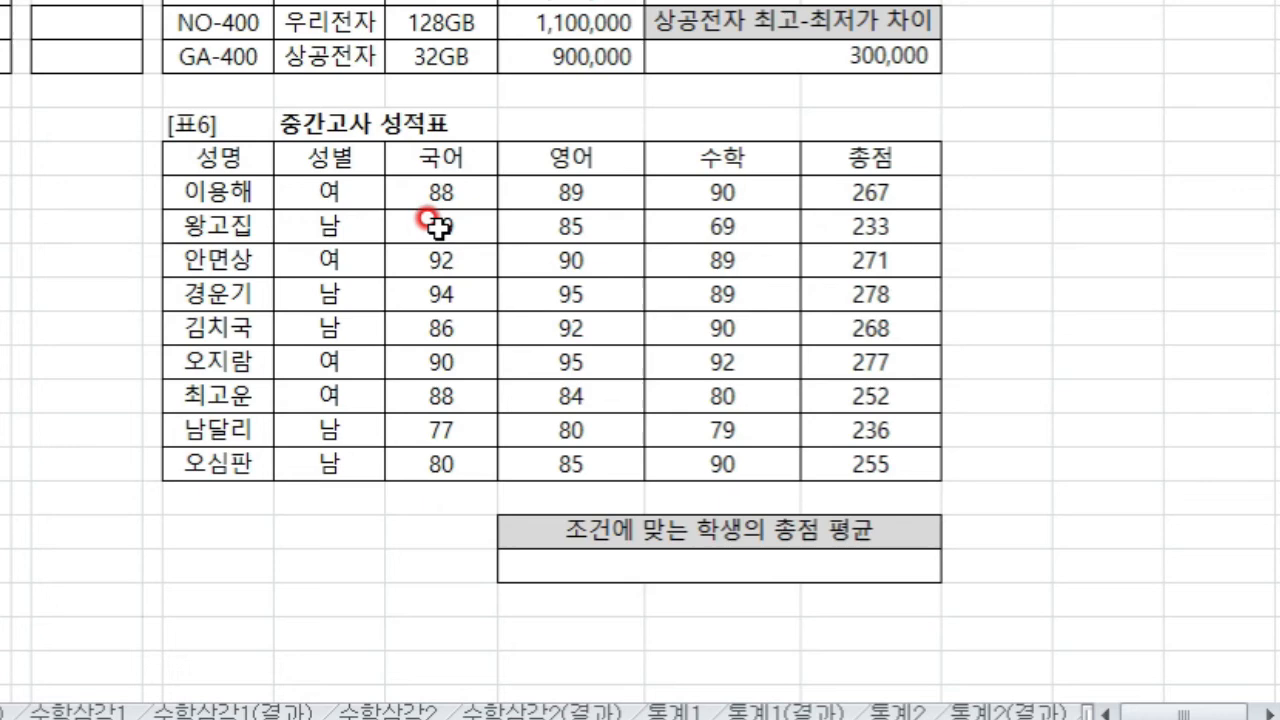
left_click(330, 157)
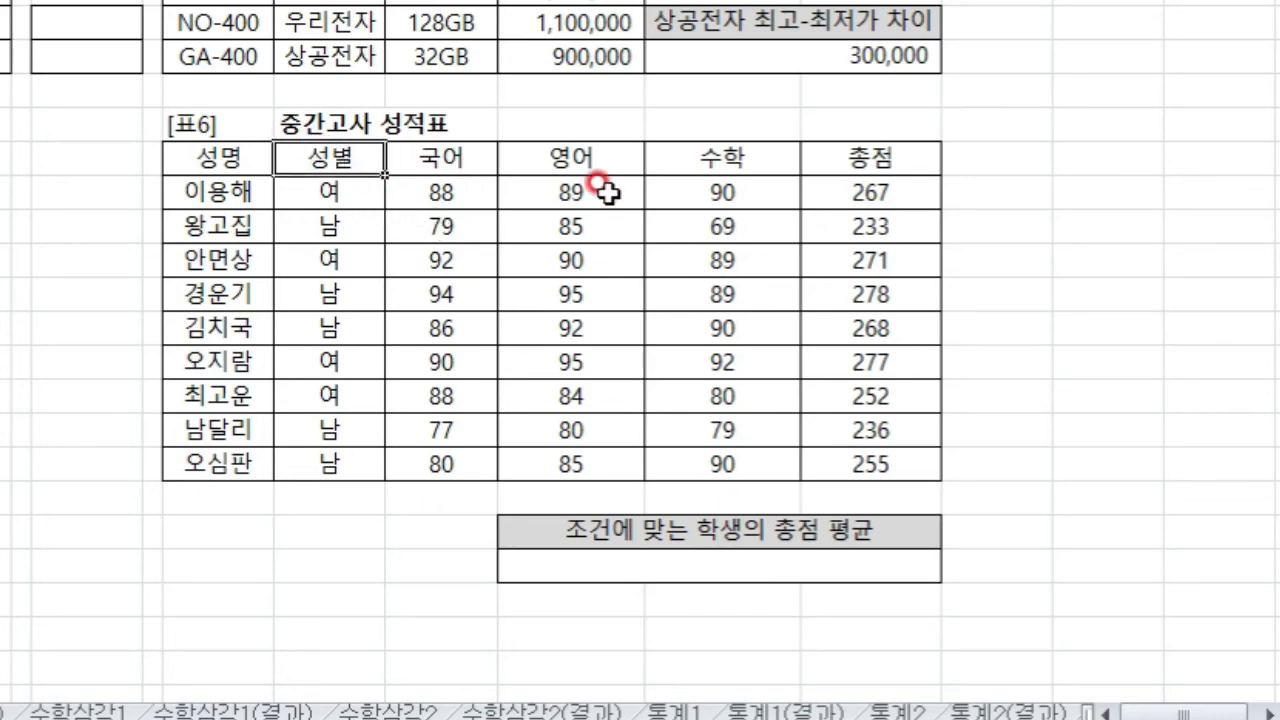
left_click(588, 145, "ctrl")
left_click(795, 158, "ctrl")
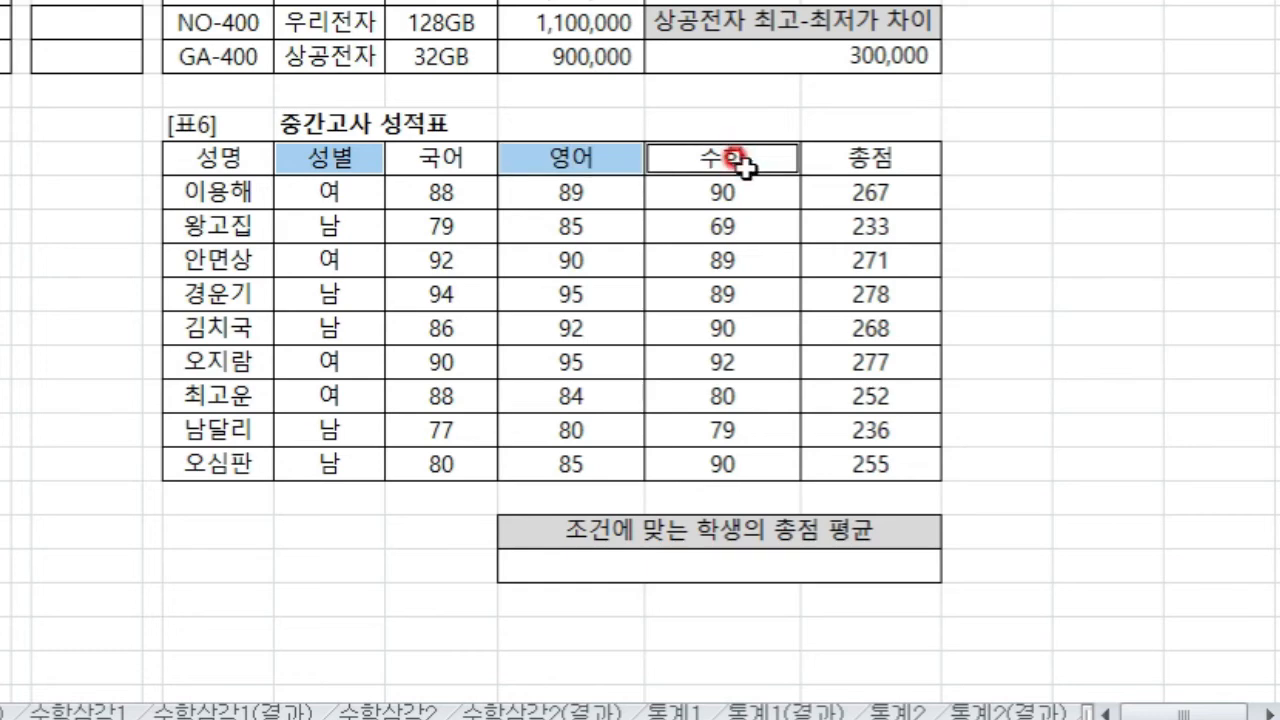
key("ctrl+c")
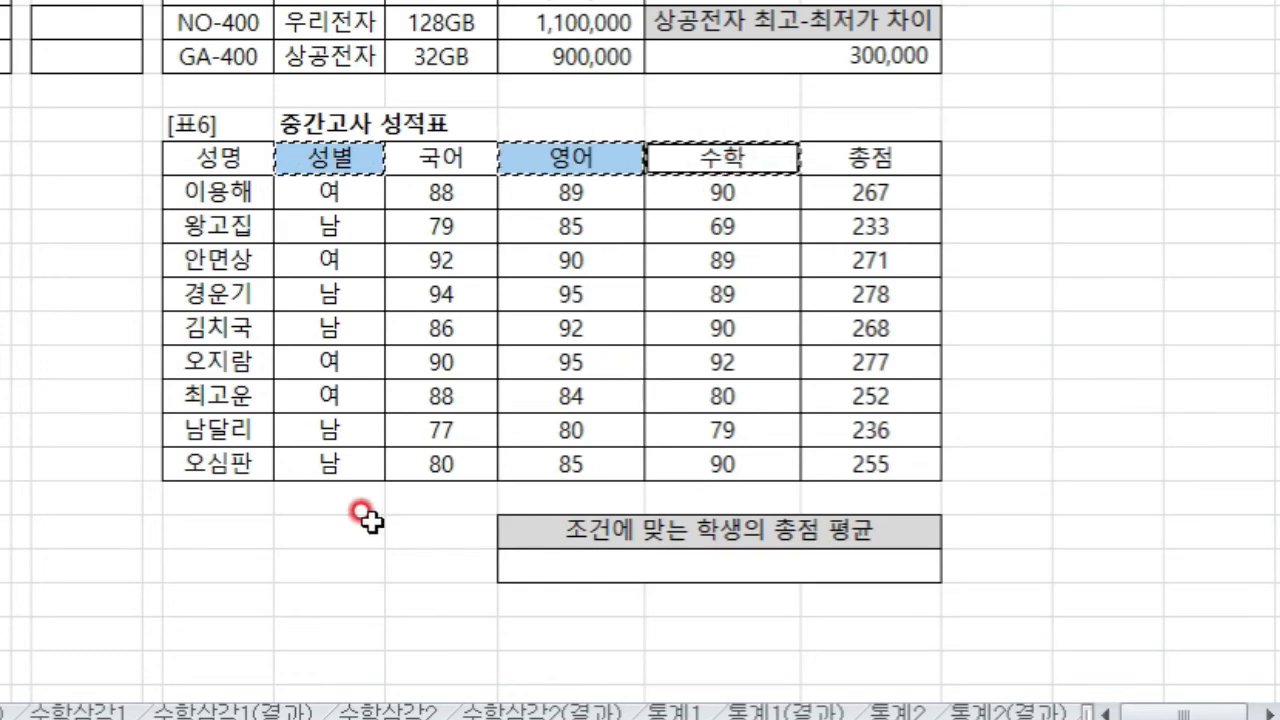
left_click(203, 532)
key("alt+Tab")
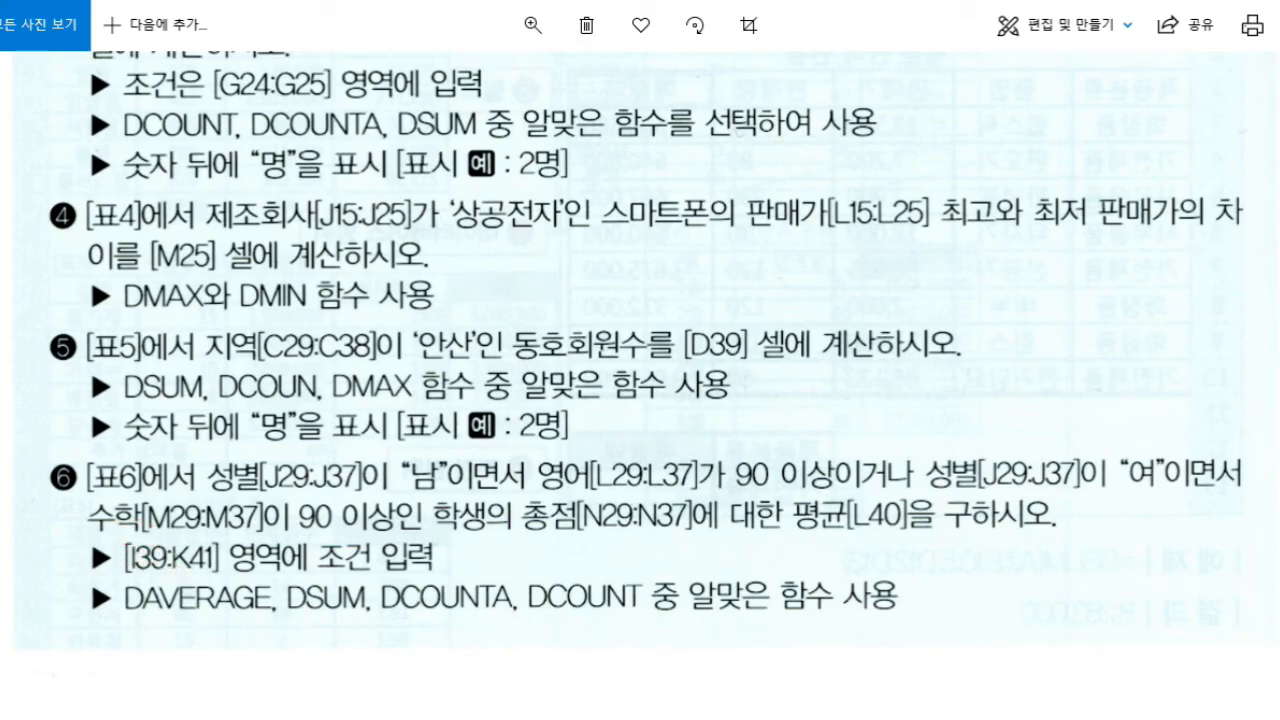
key("alt+Tab")
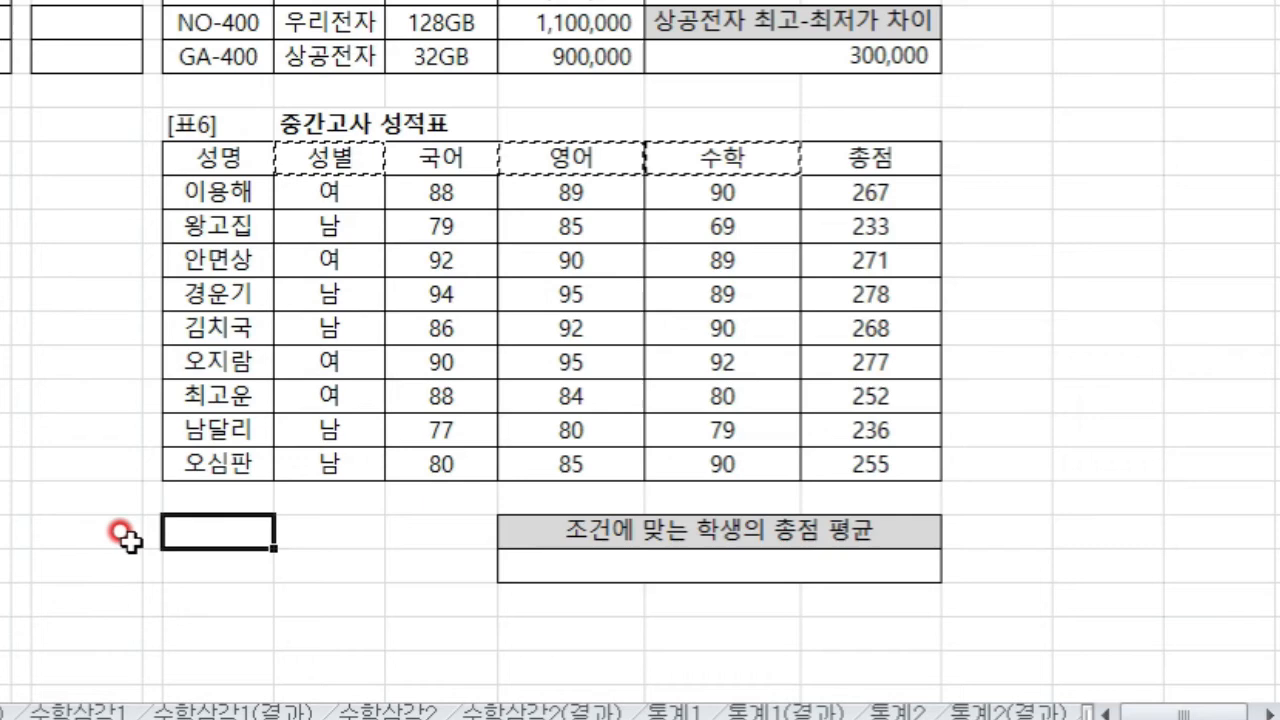
key("ctrl+v")
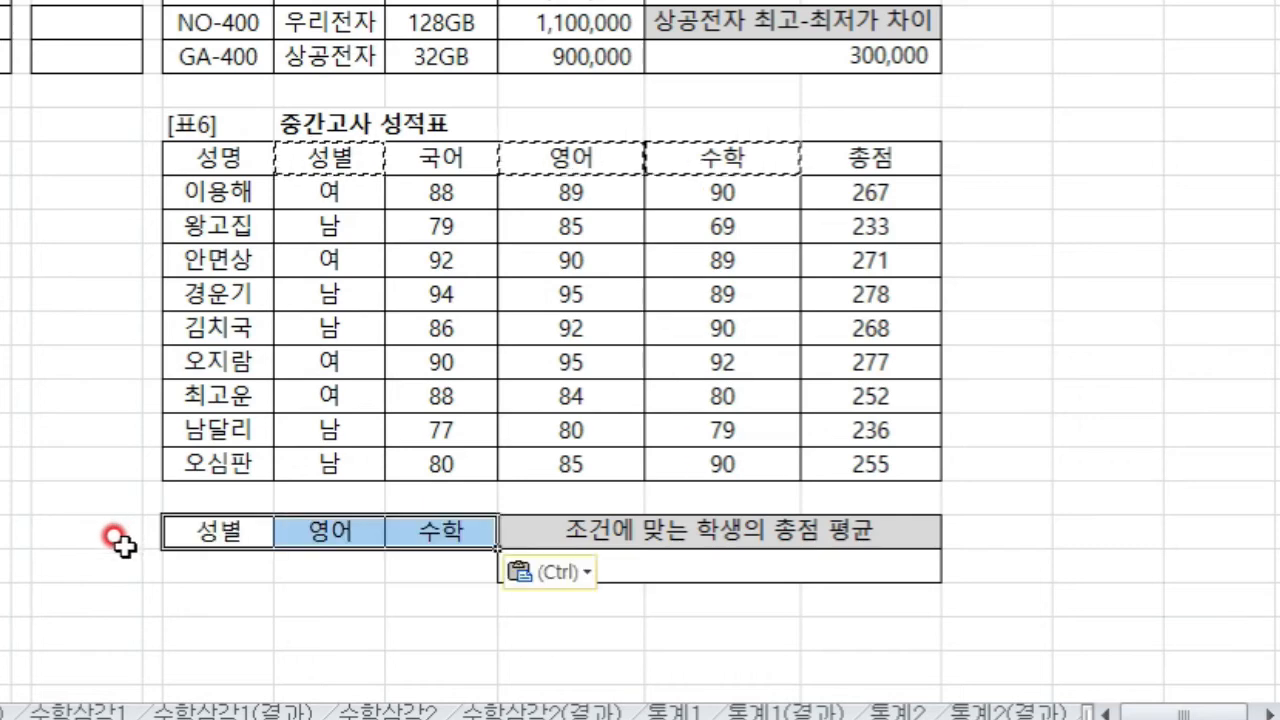
Fill the first criteria row with 남 copied from the table under 성별 and >=90 under 영어
left_click(333, 228)
key("ctrl+c")
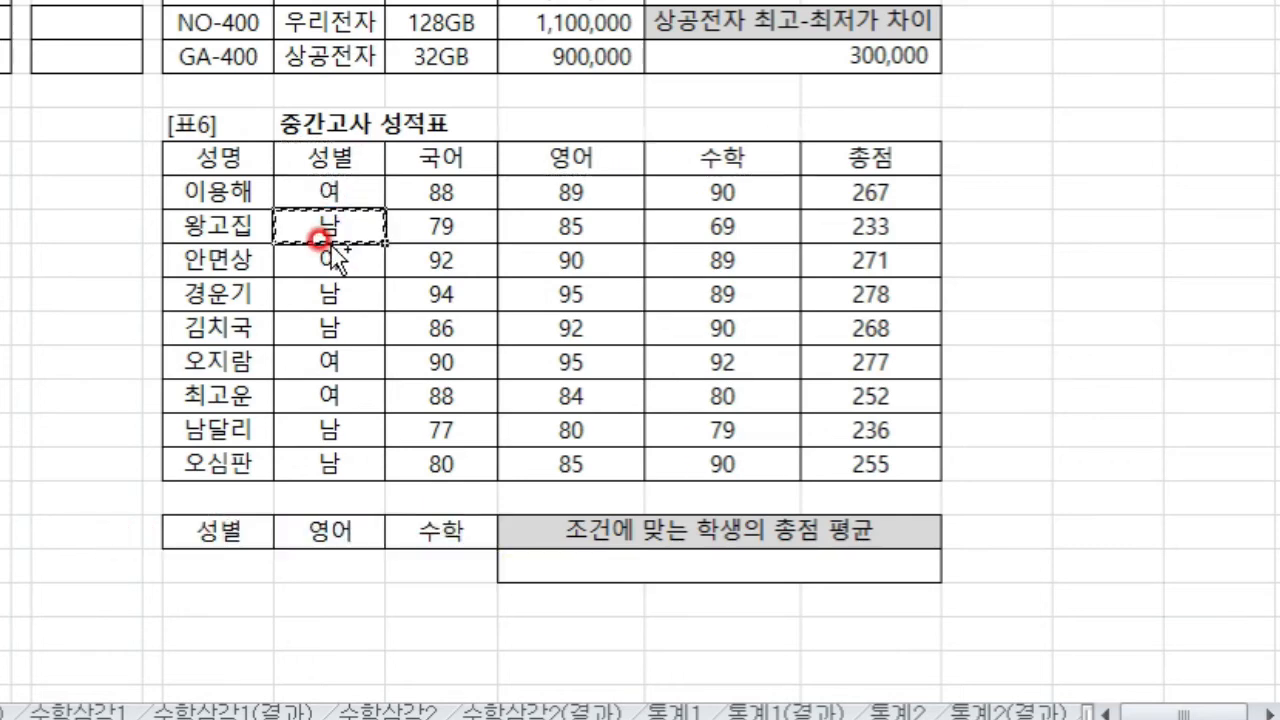
left_click(220, 566)
key("ctrl+v")
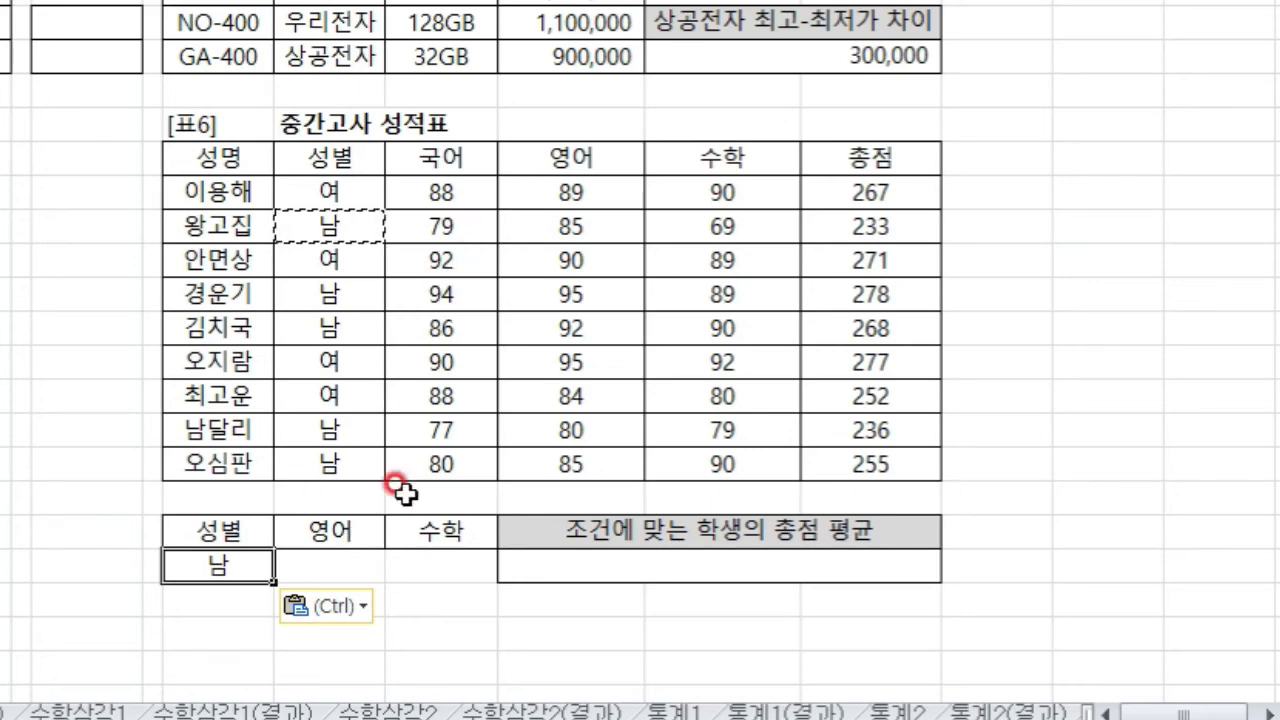
left_click(305, 566)
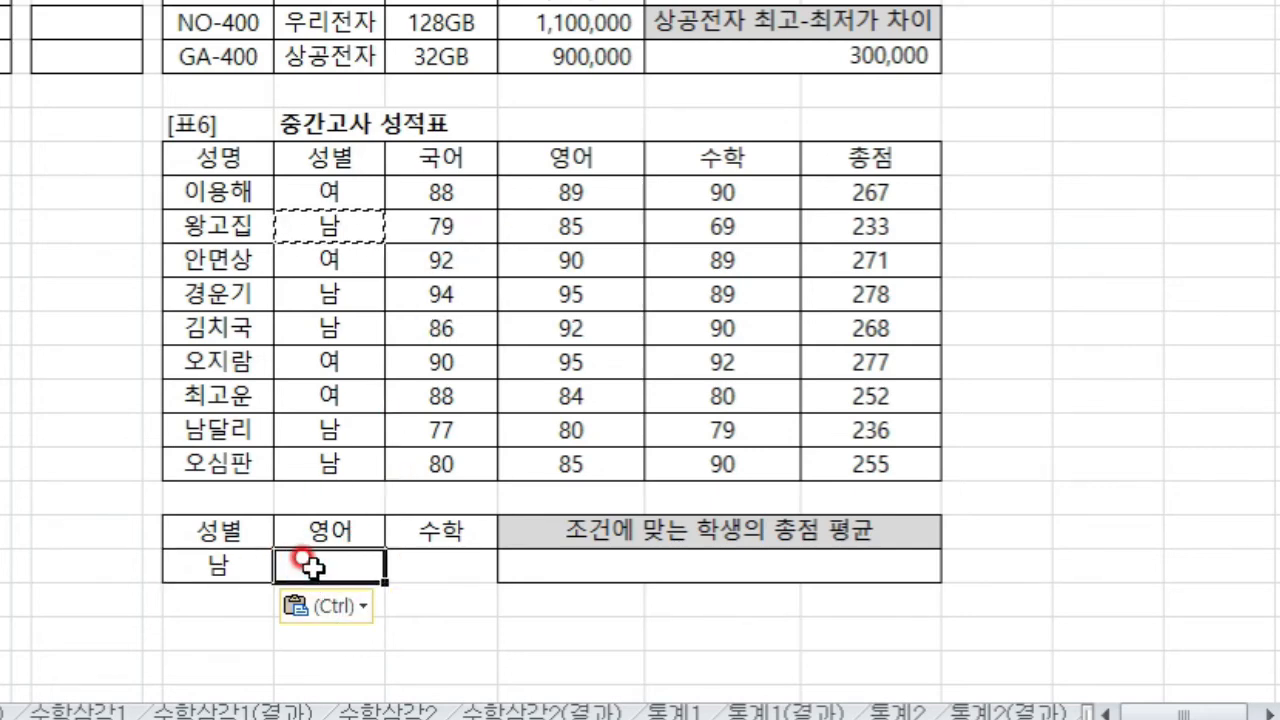
type(">=90")
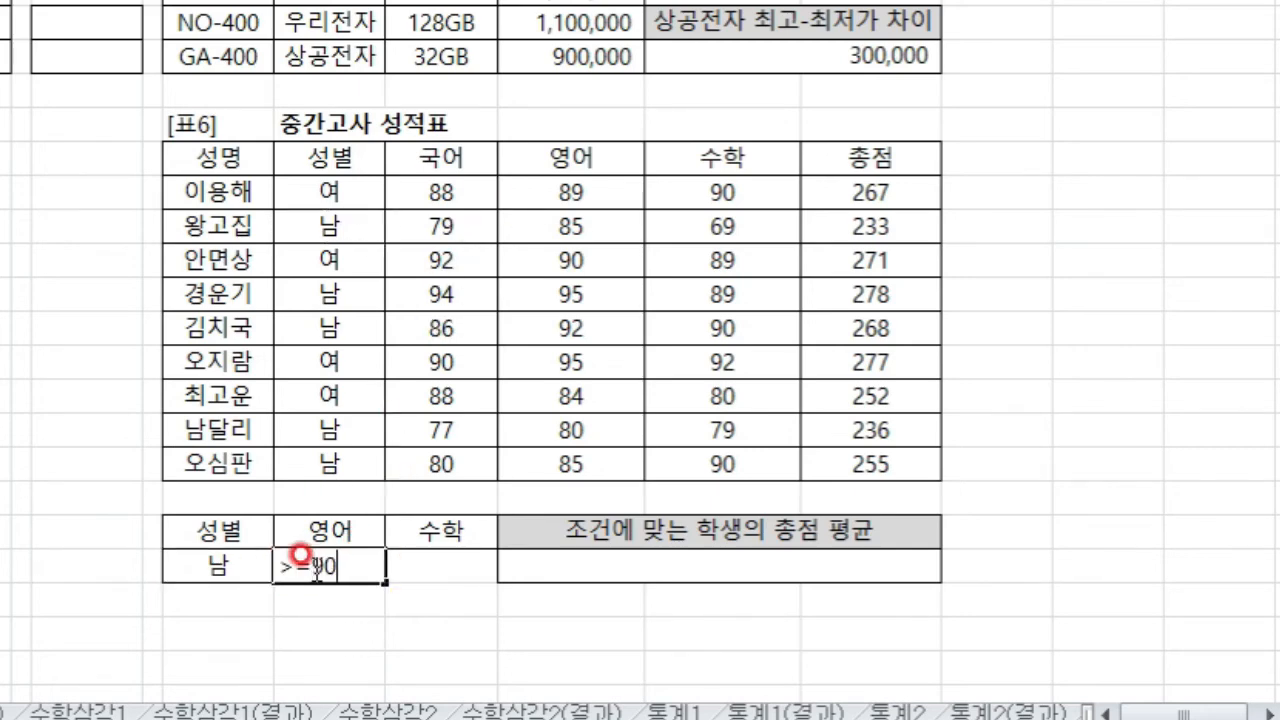
Fill the second criteria row with 여 copied from the table under 성별 and >=90 under 수학
left_click(338, 192)
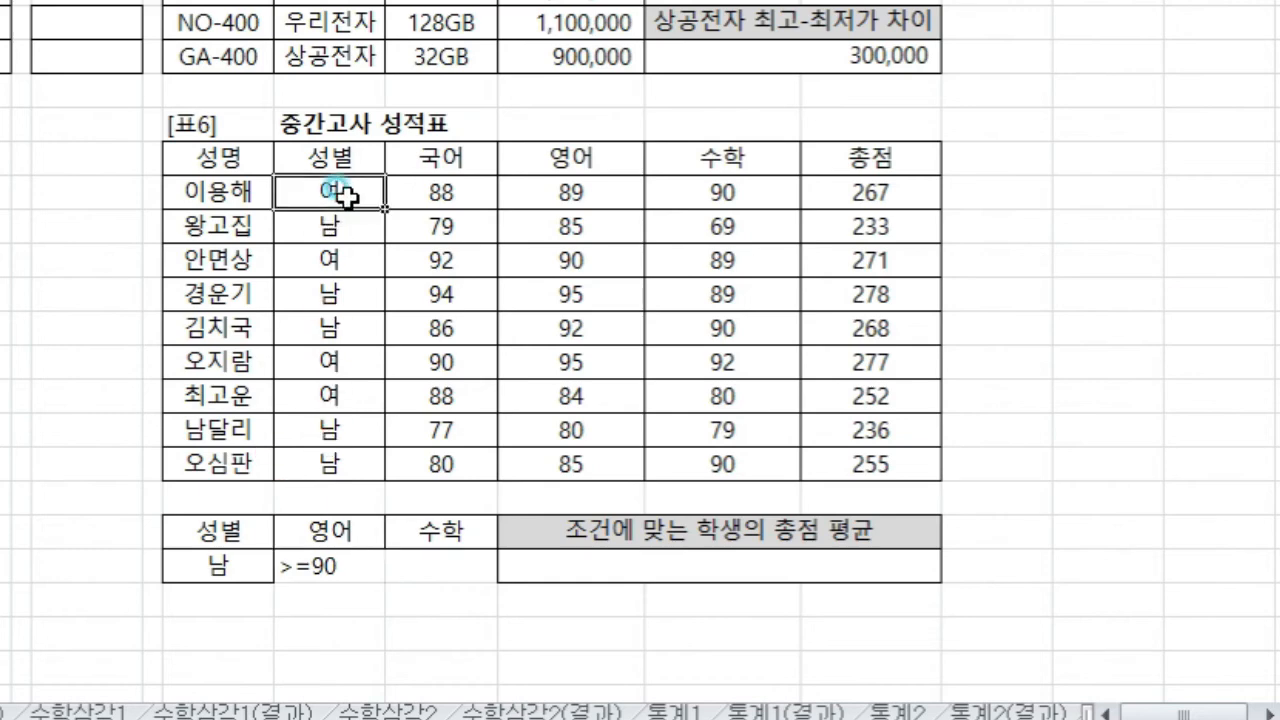
key("ctrl+c")
left_click(243, 600)
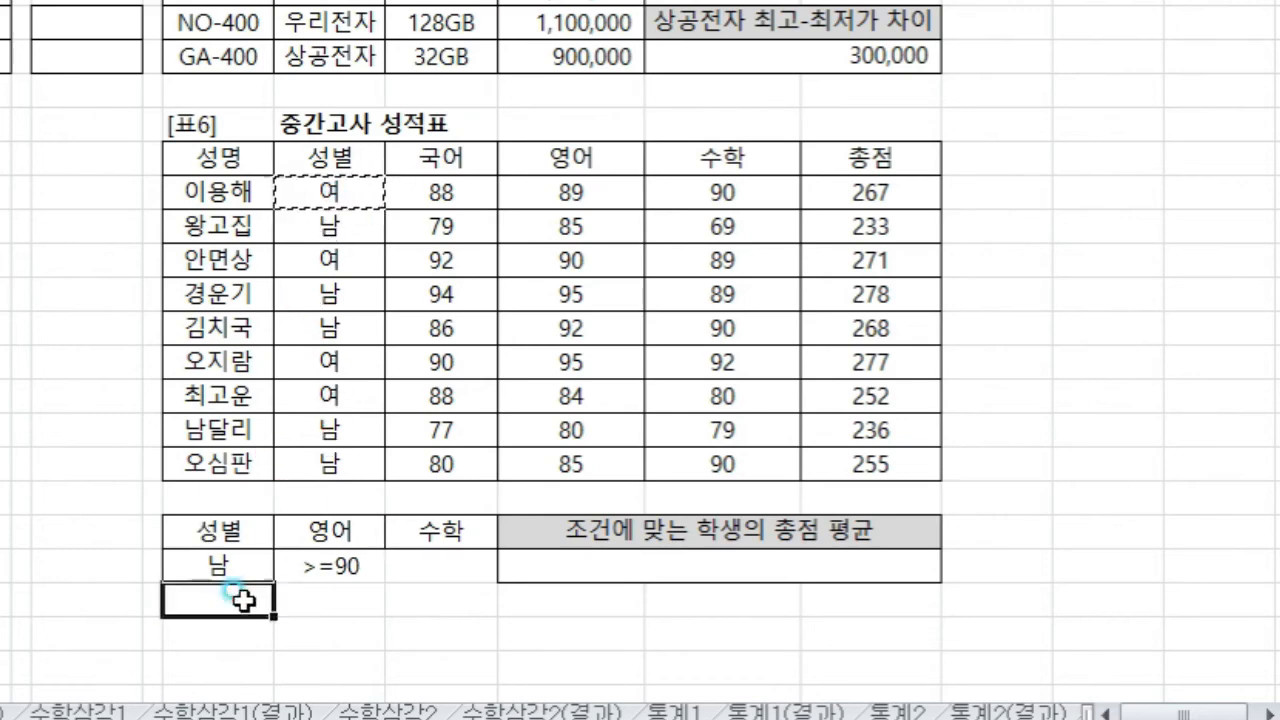
key("ctrl+v")
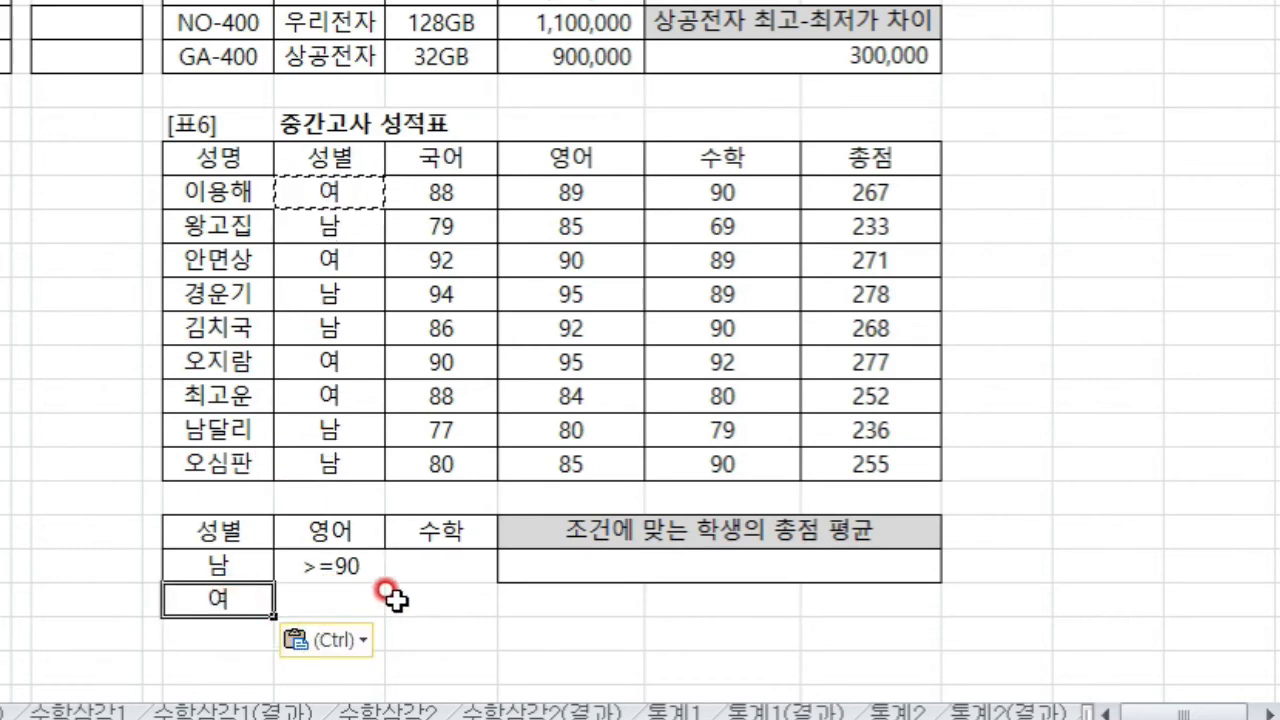
left_click(443, 598)
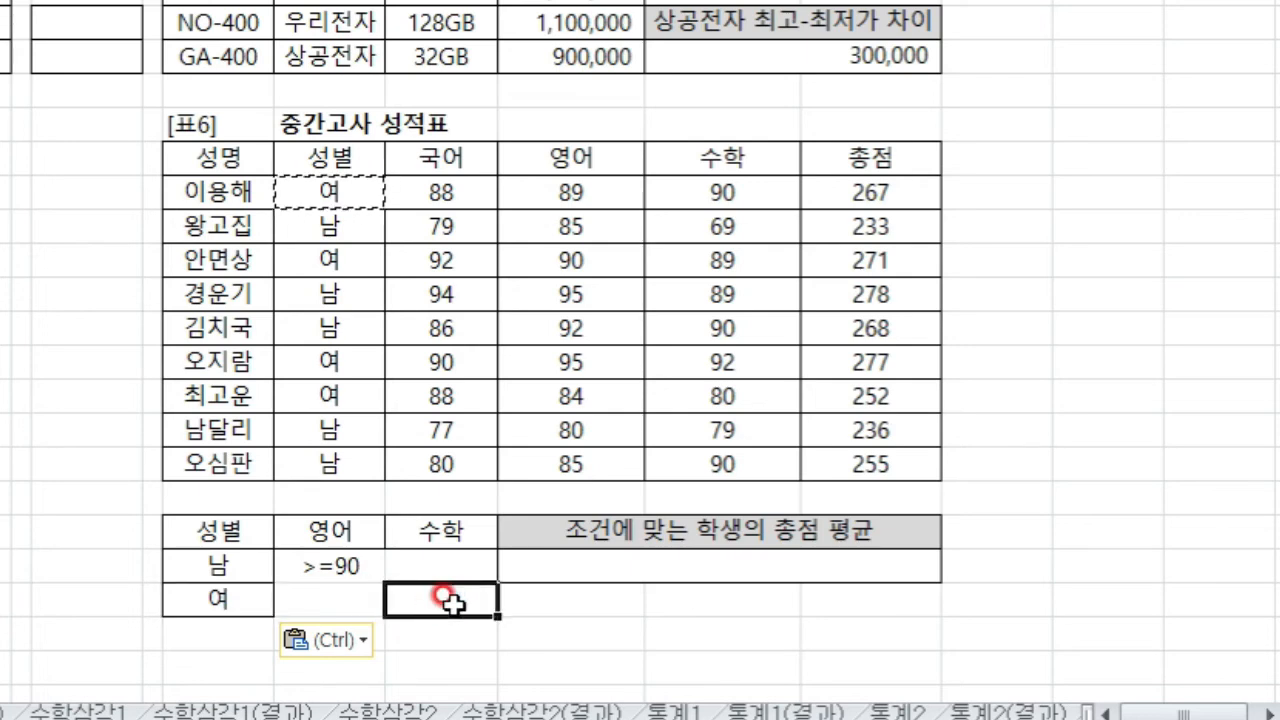
type(">=90")
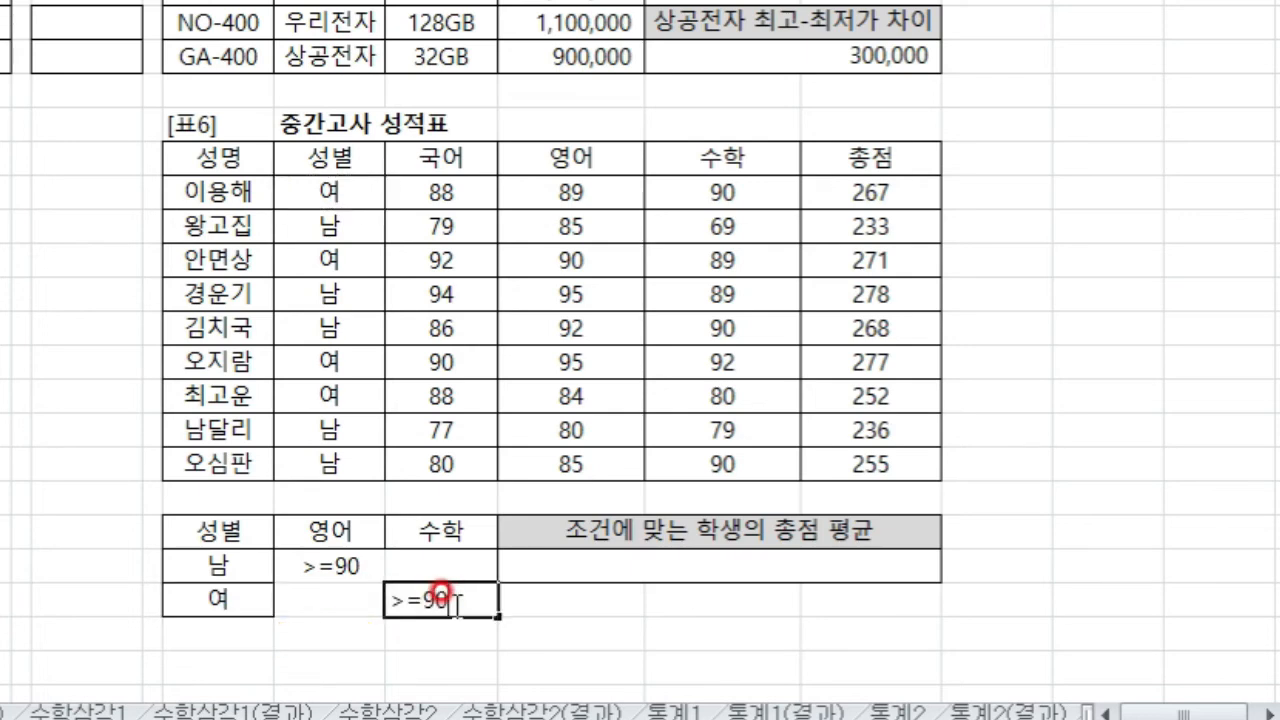
left_click(610, 566)
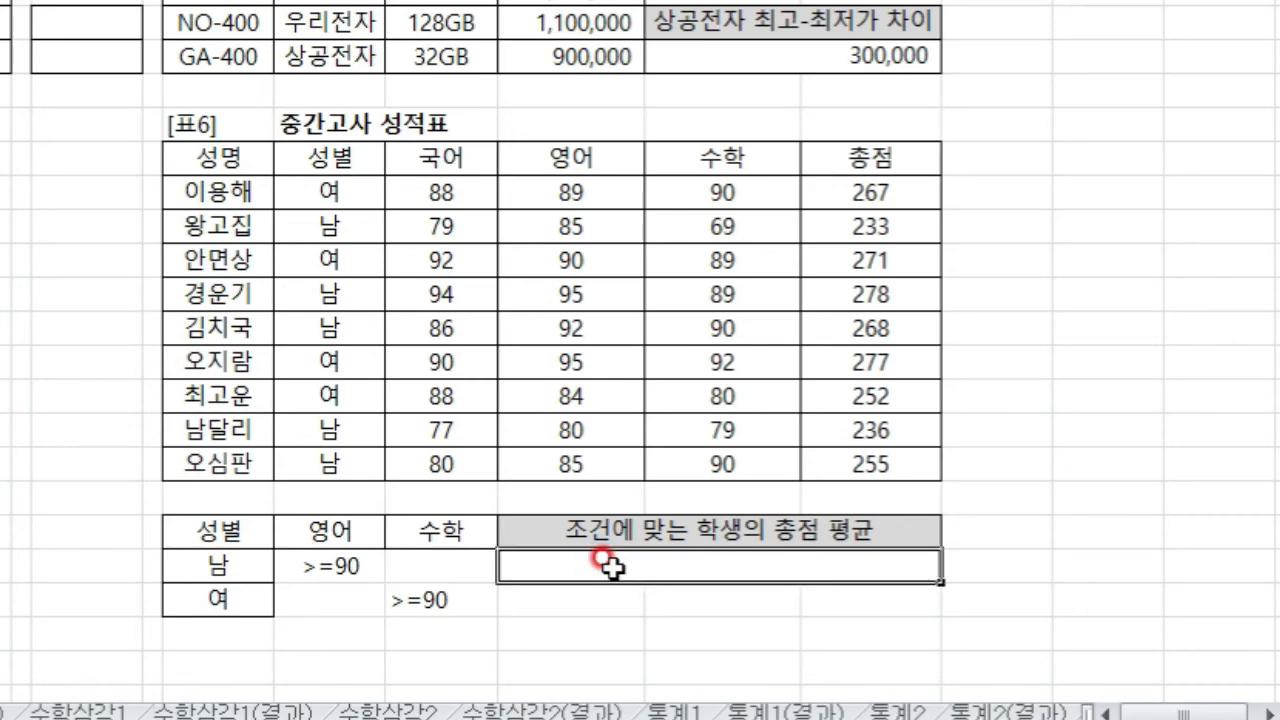
Switch to the textbook image, underline 총점 and 평균 in problem 6, add a handwritten note beneath 총점, and clear the annotations
key("alt+Tab")
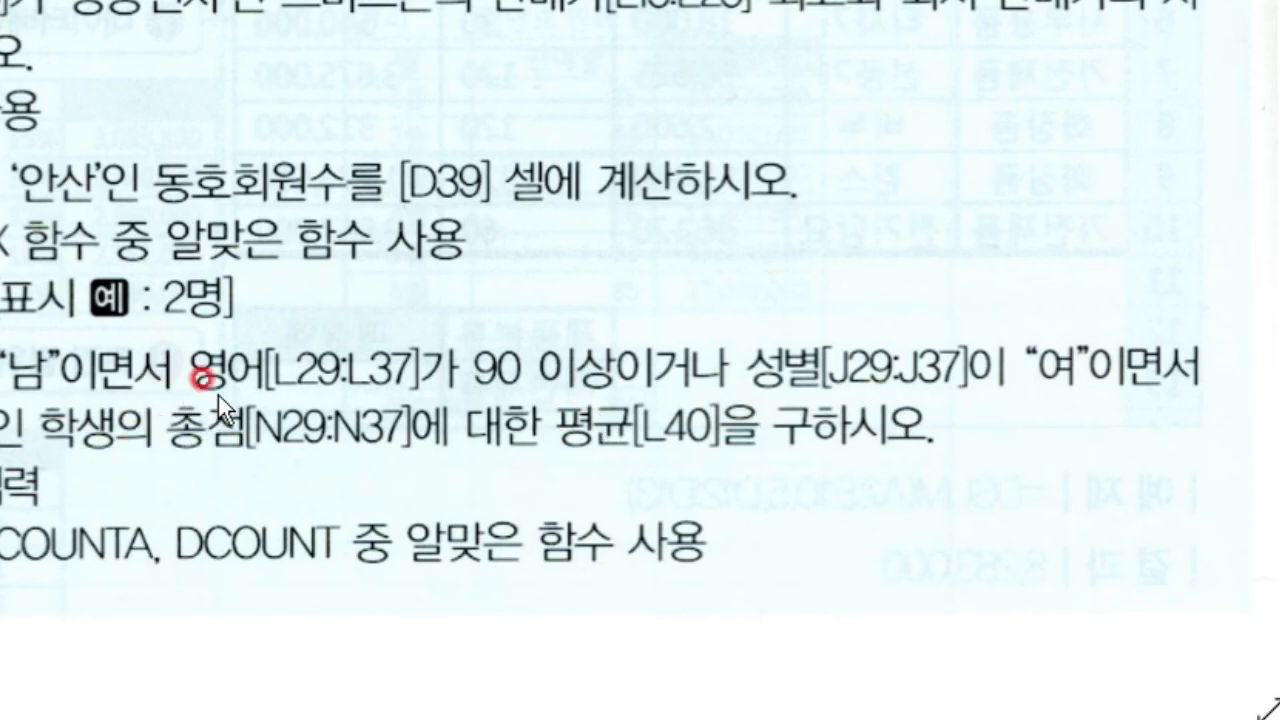
key("ctrl+2")
left_click_drag(160, 456, 256, 457)
left_click_drag(566, 451, 650, 452)
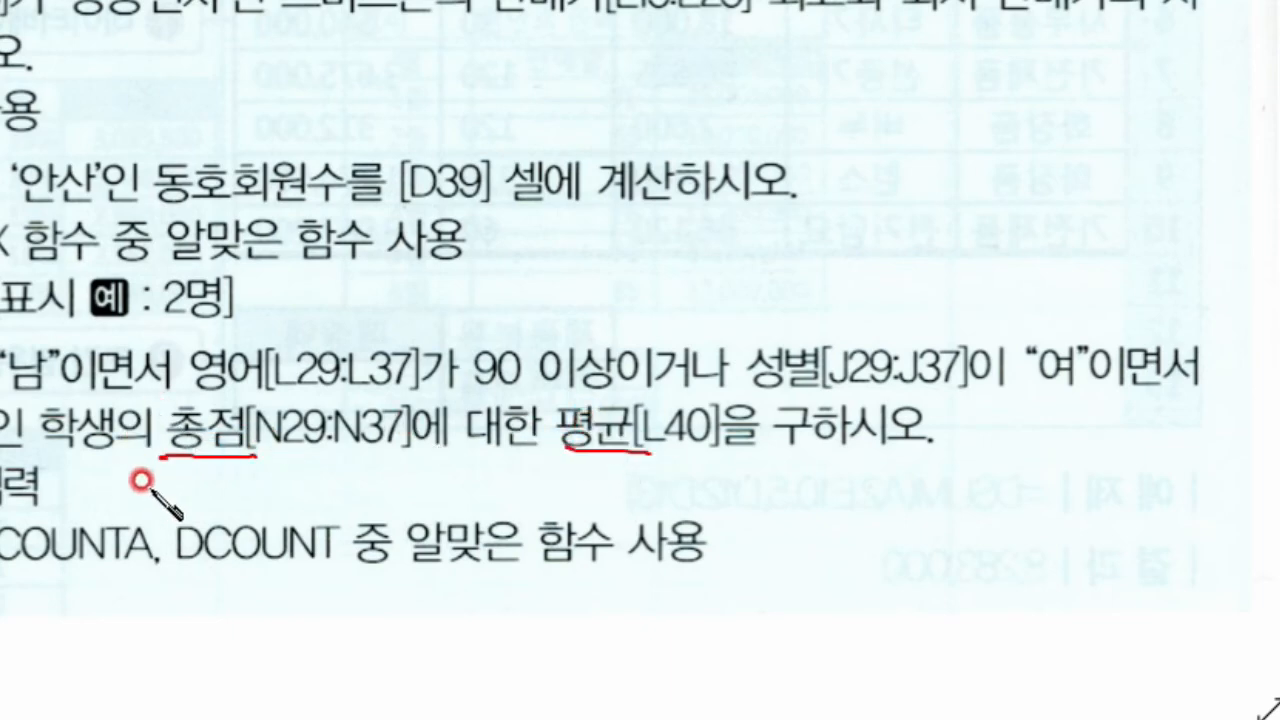
left_click_drag(198, 471, 250, 466)
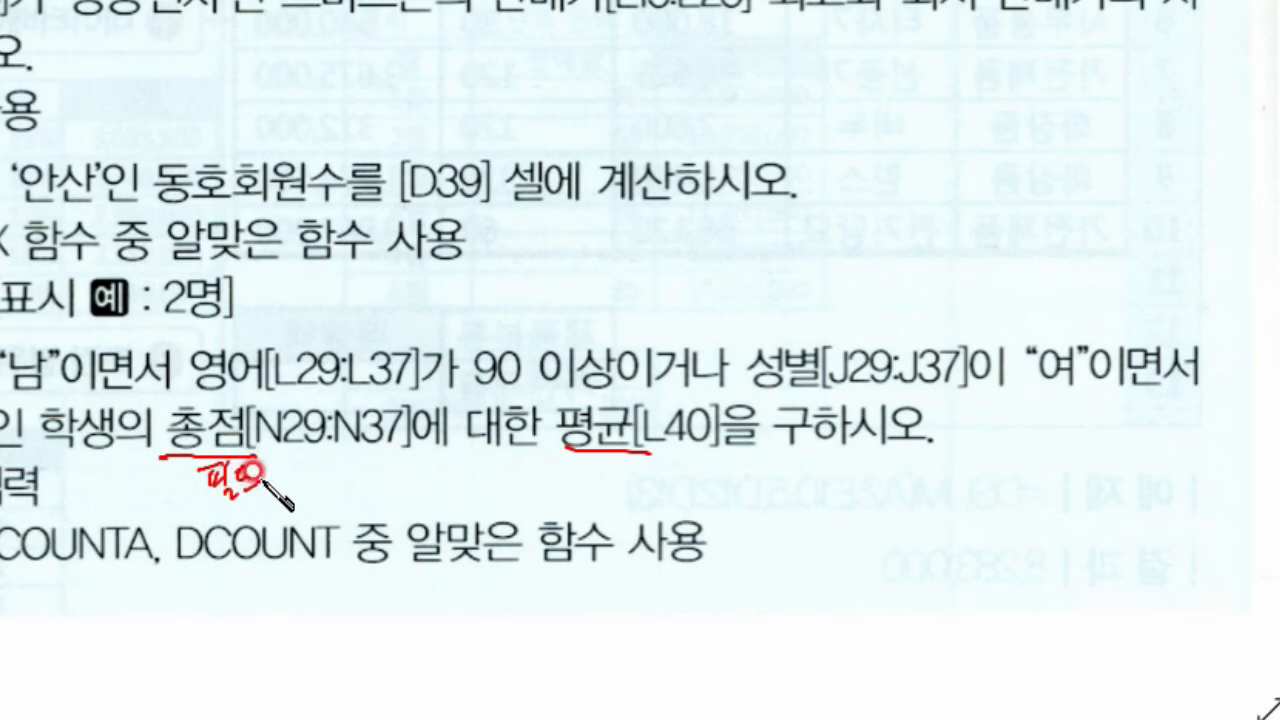
key("Escape")
Switch to the Excel workbook and begin a DAVERAGE formula in L40 with I28:N37 as its database
key("alt+Tab")
left_click(637, 566)
type("=")
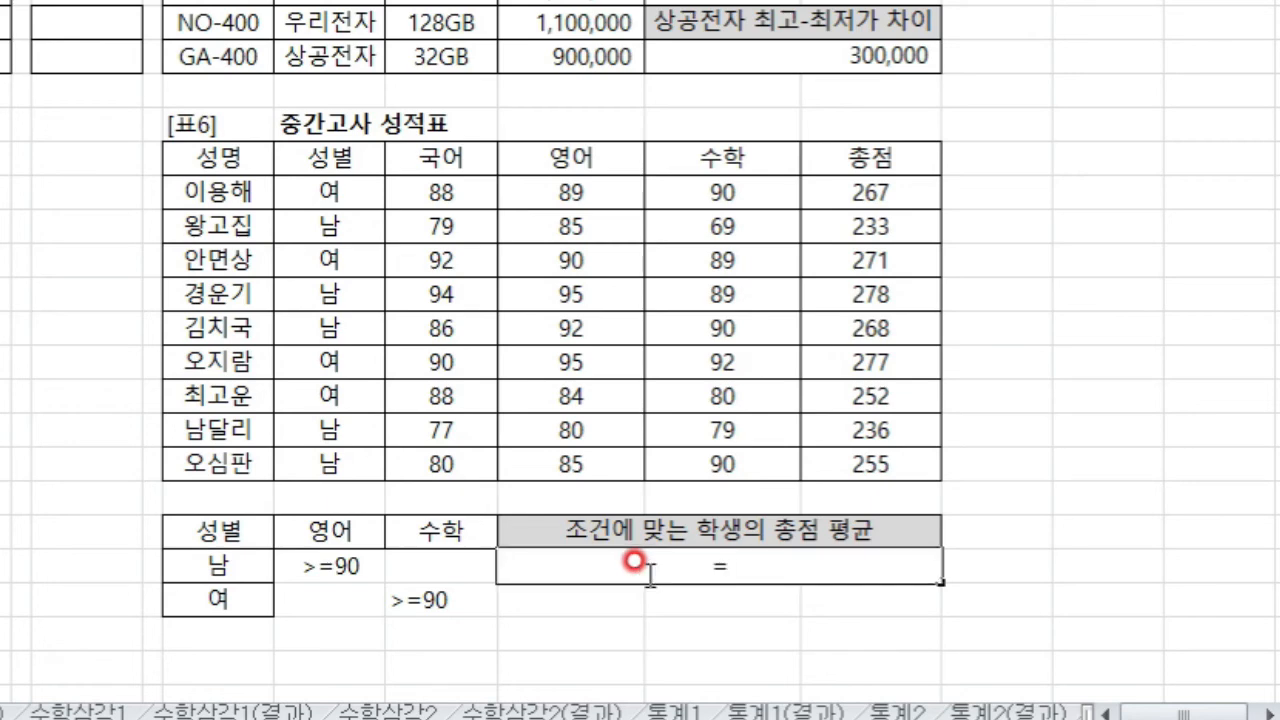
type("da")
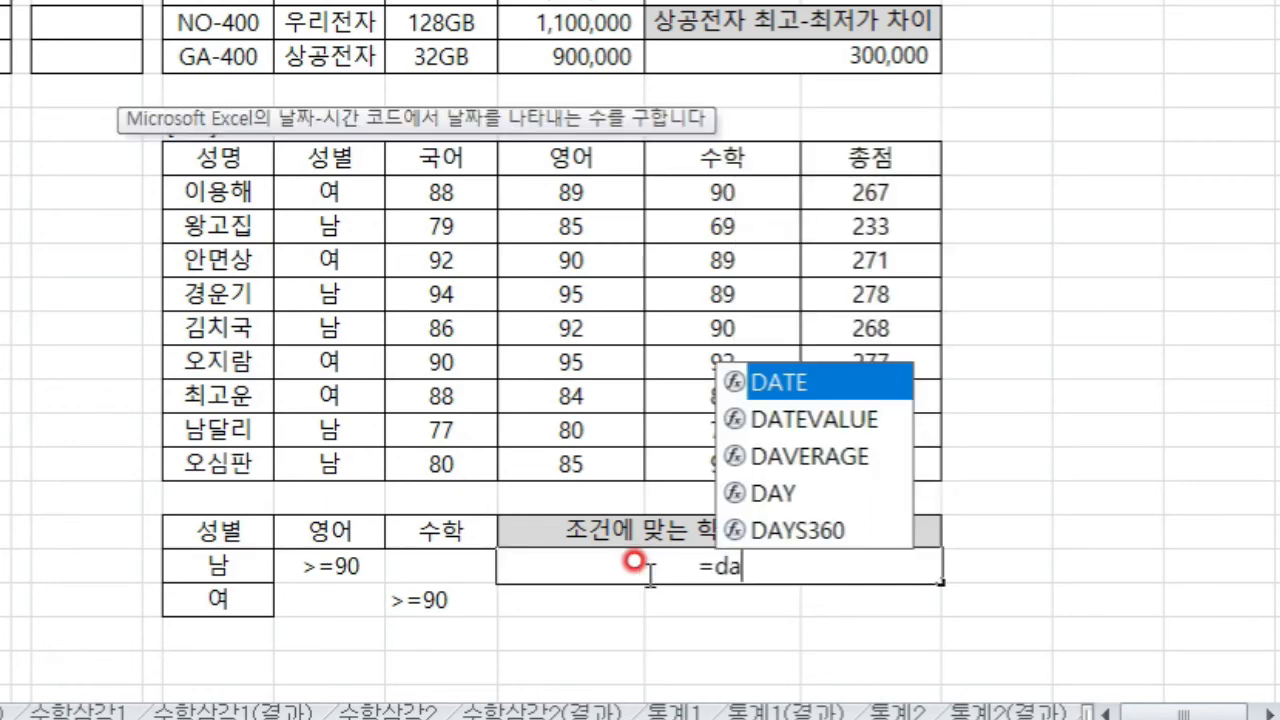
type("v")
key("Tab")
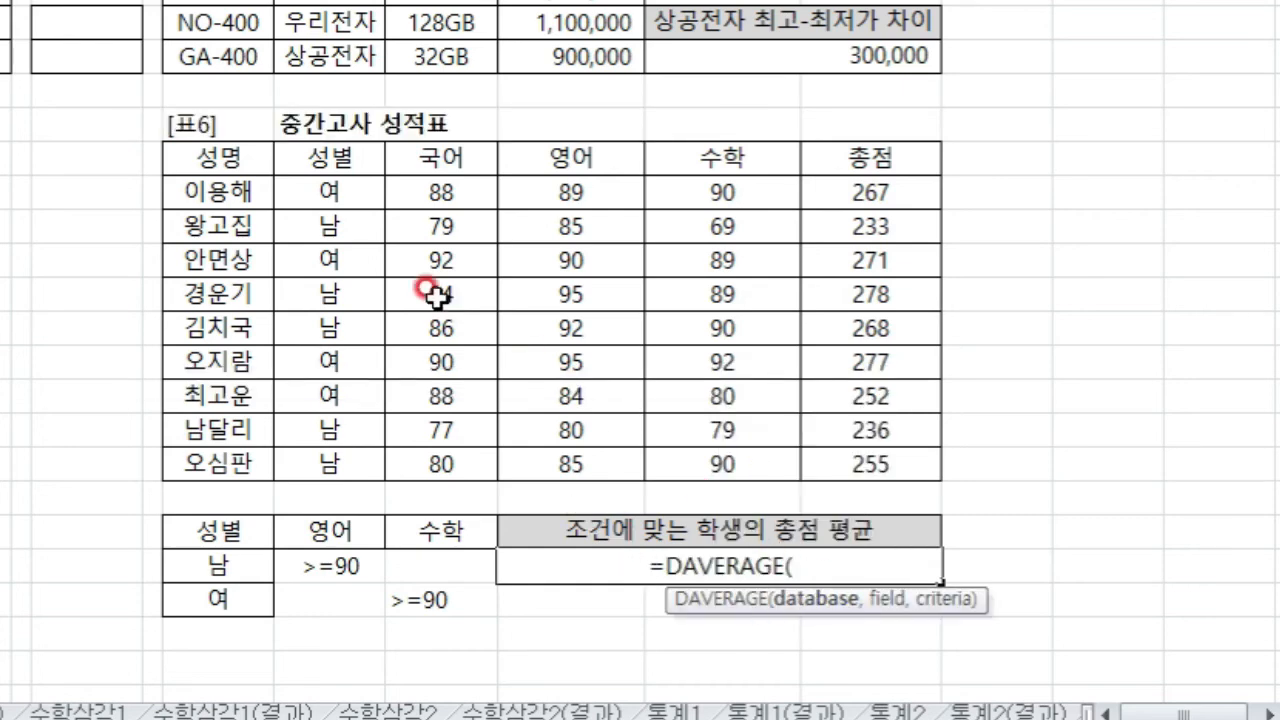
left_click_drag(225, 160, 855, 465)
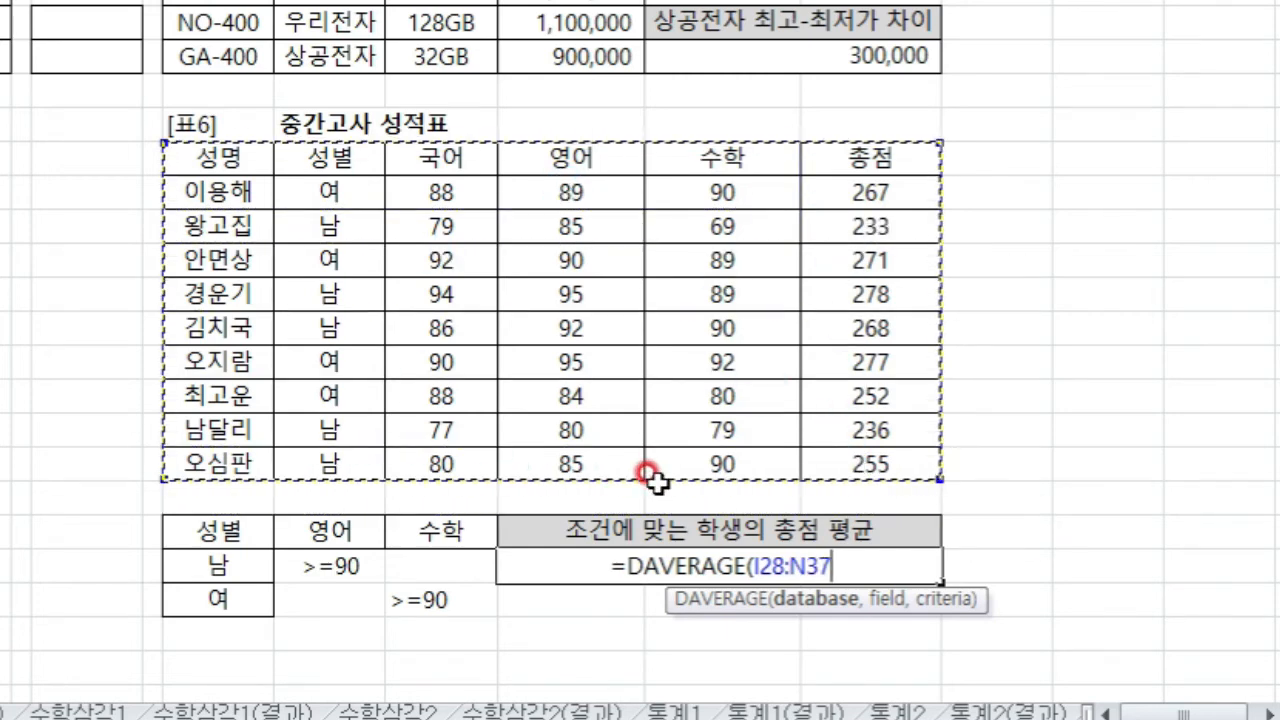
type(",")
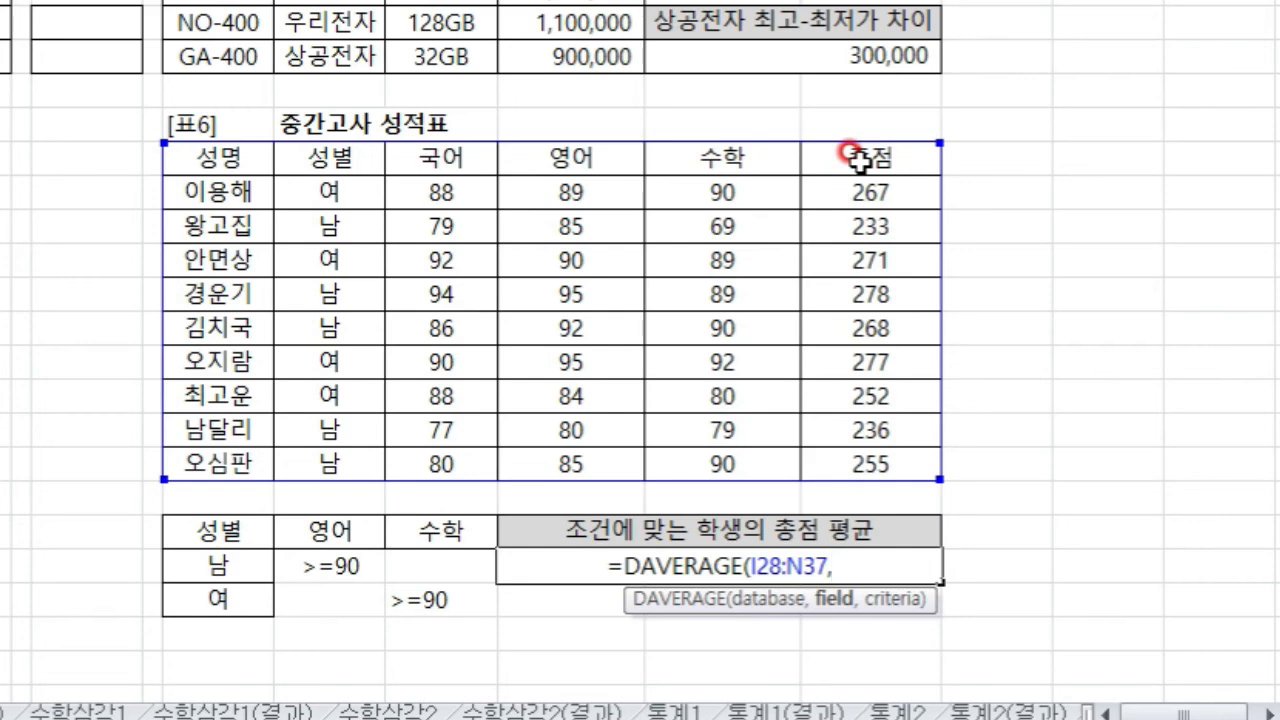
Complete L40's DAVERAGE formula with the 총점 heading N28 as the field and I39:K41 as the criteria
left_click(857, 157)
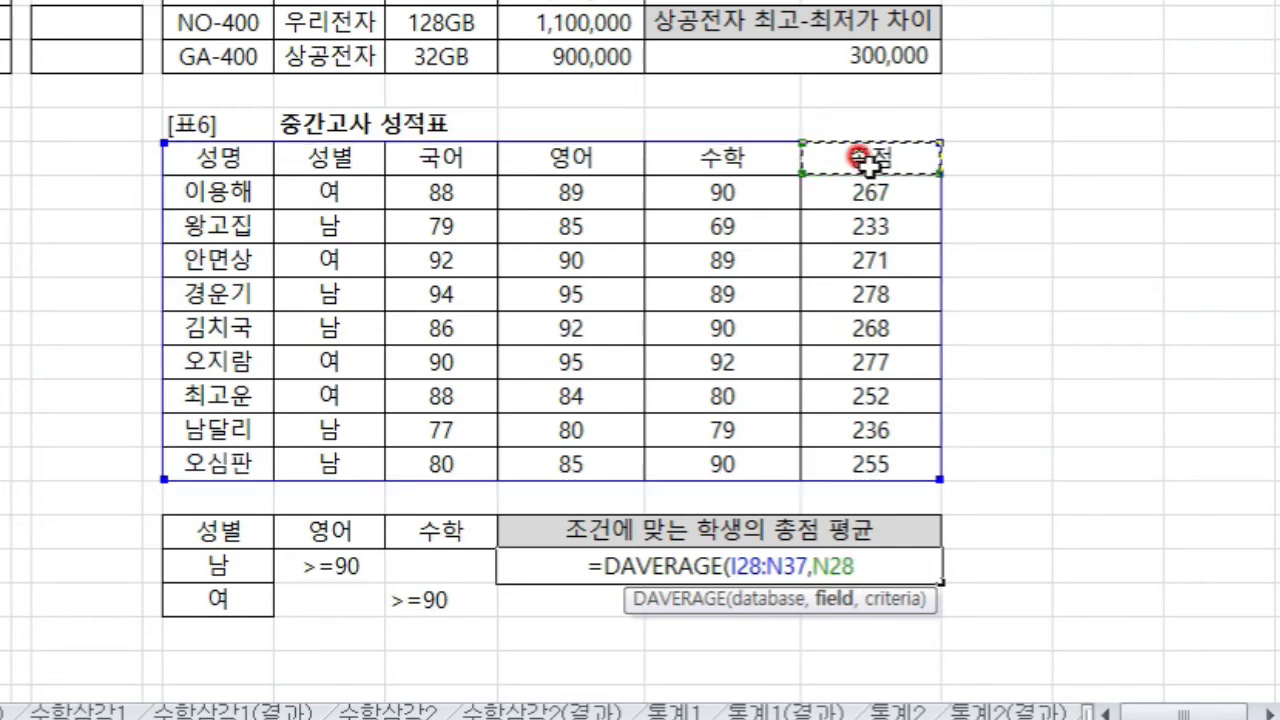
type(",")
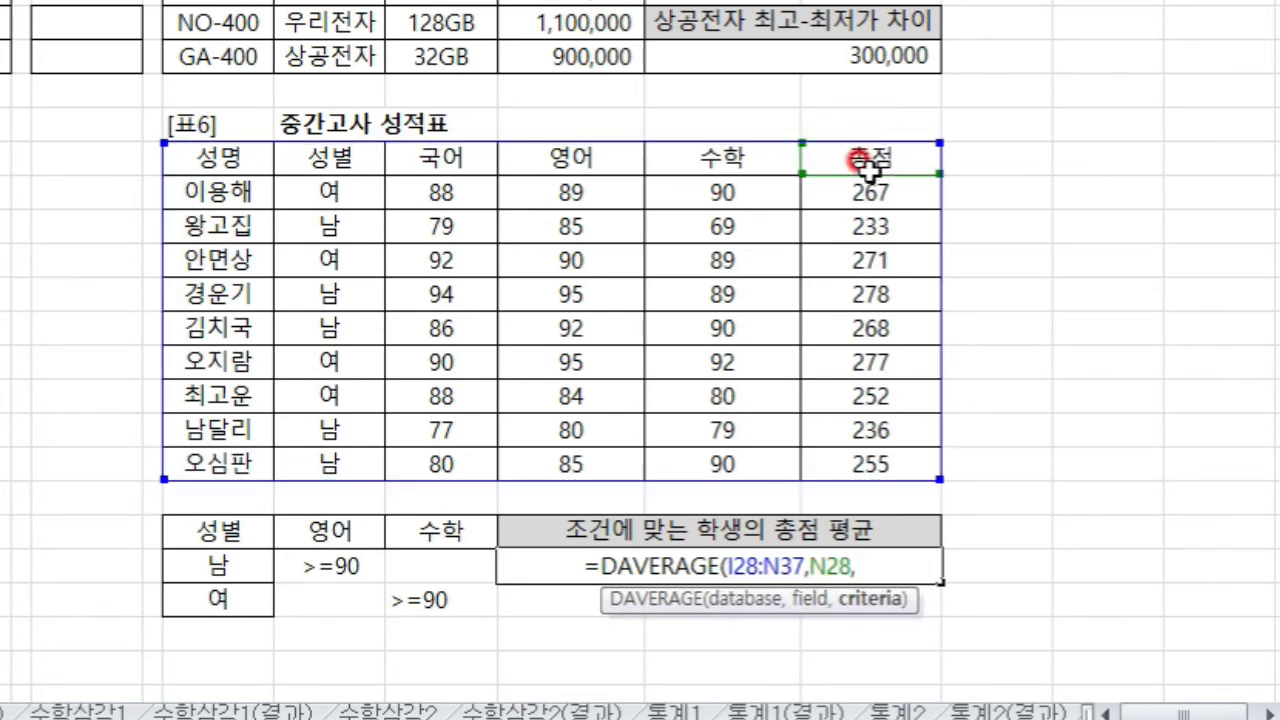
left_click_drag(206, 540, 423, 600)
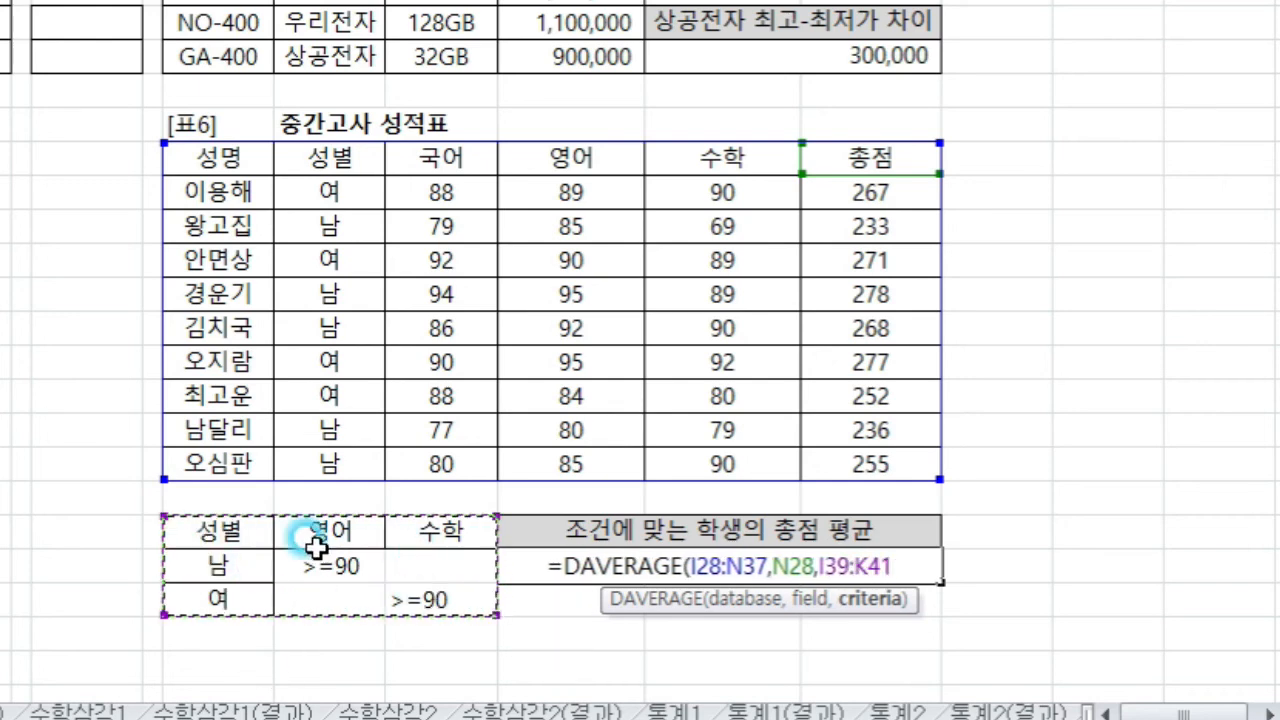
type(")")
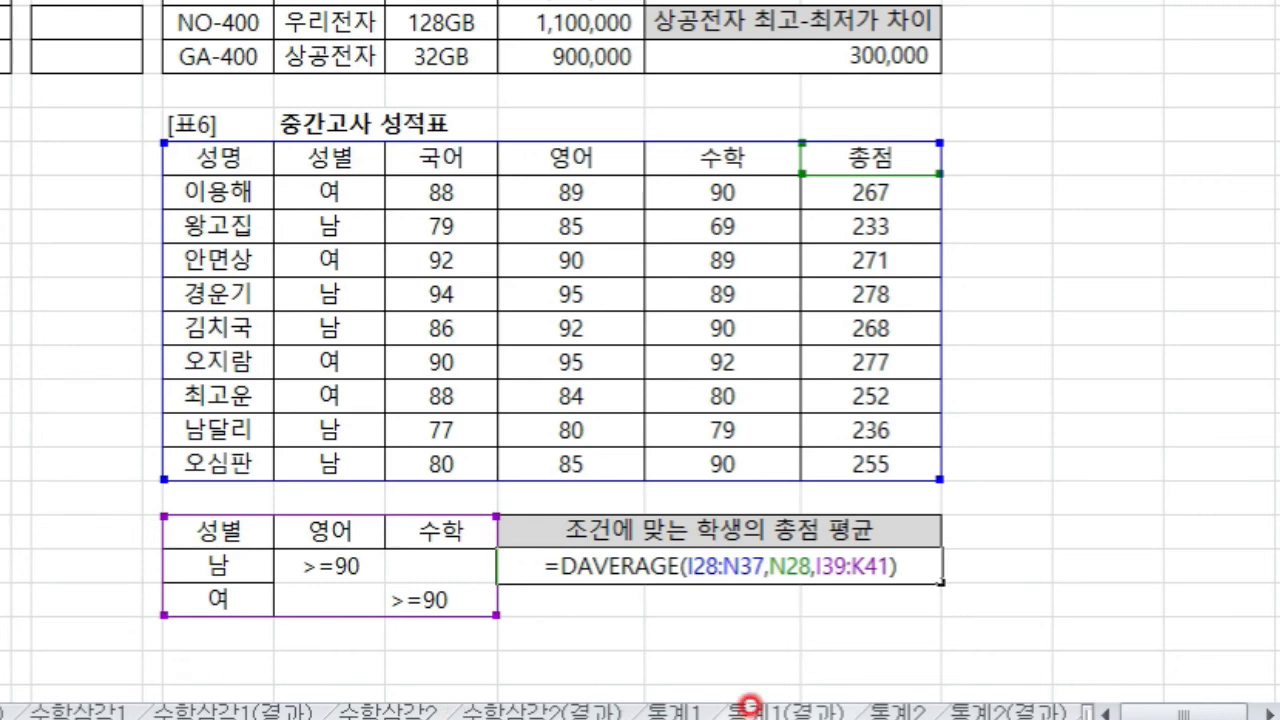
key("Return")
left_click(698, 566)
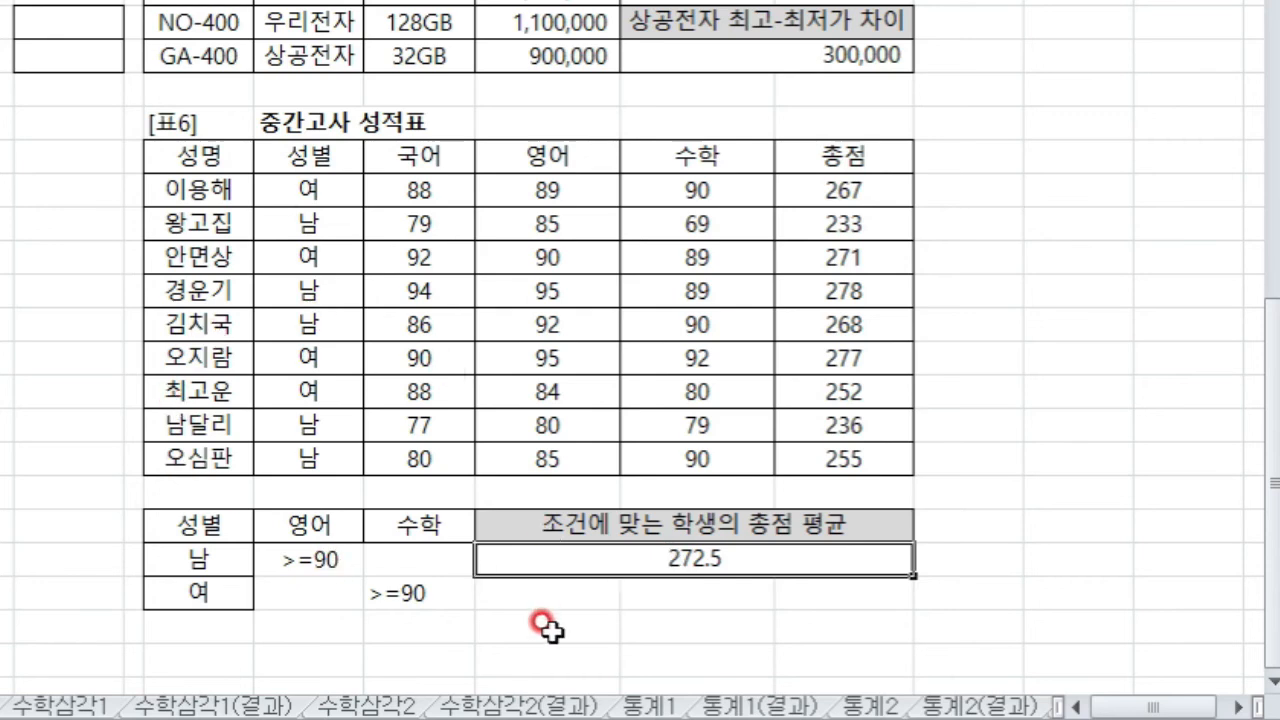
Highlight 표6's data range I28:N37 and the criteria range I39:K41 alternately to compare them
left_click_drag(200, 154, 806, 463)
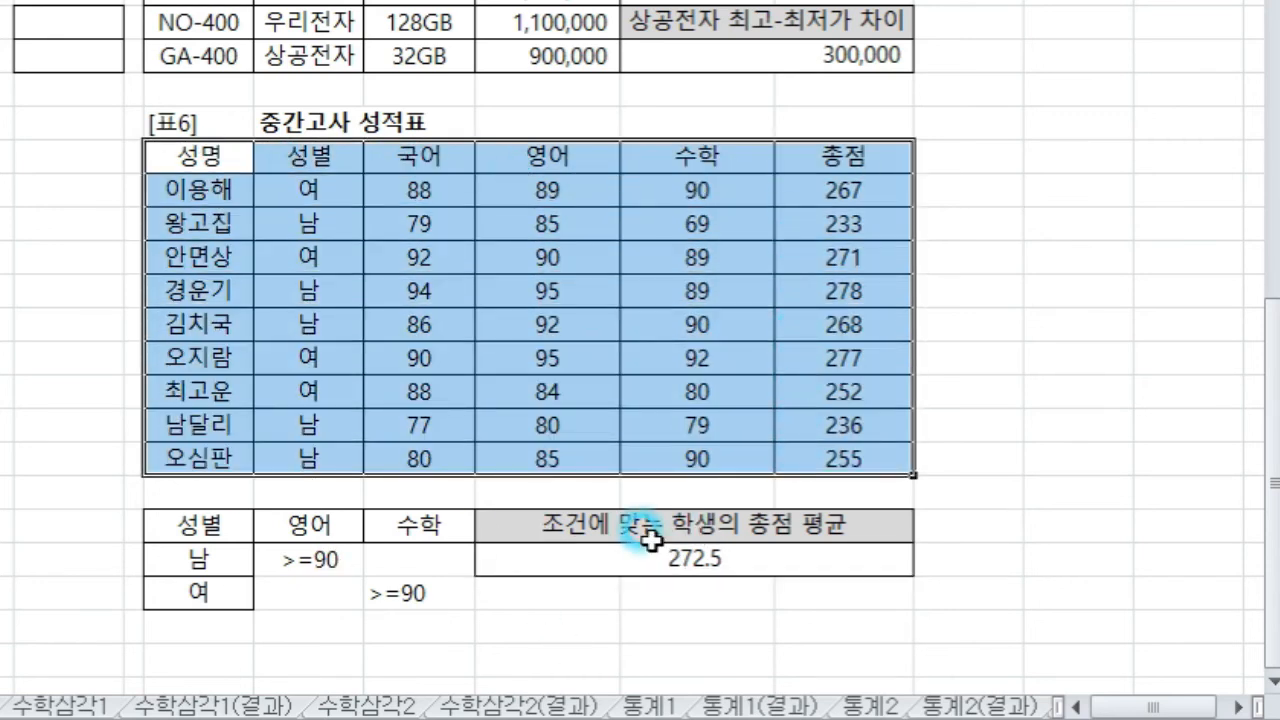
left_click_drag(165, 522, 380, 592)
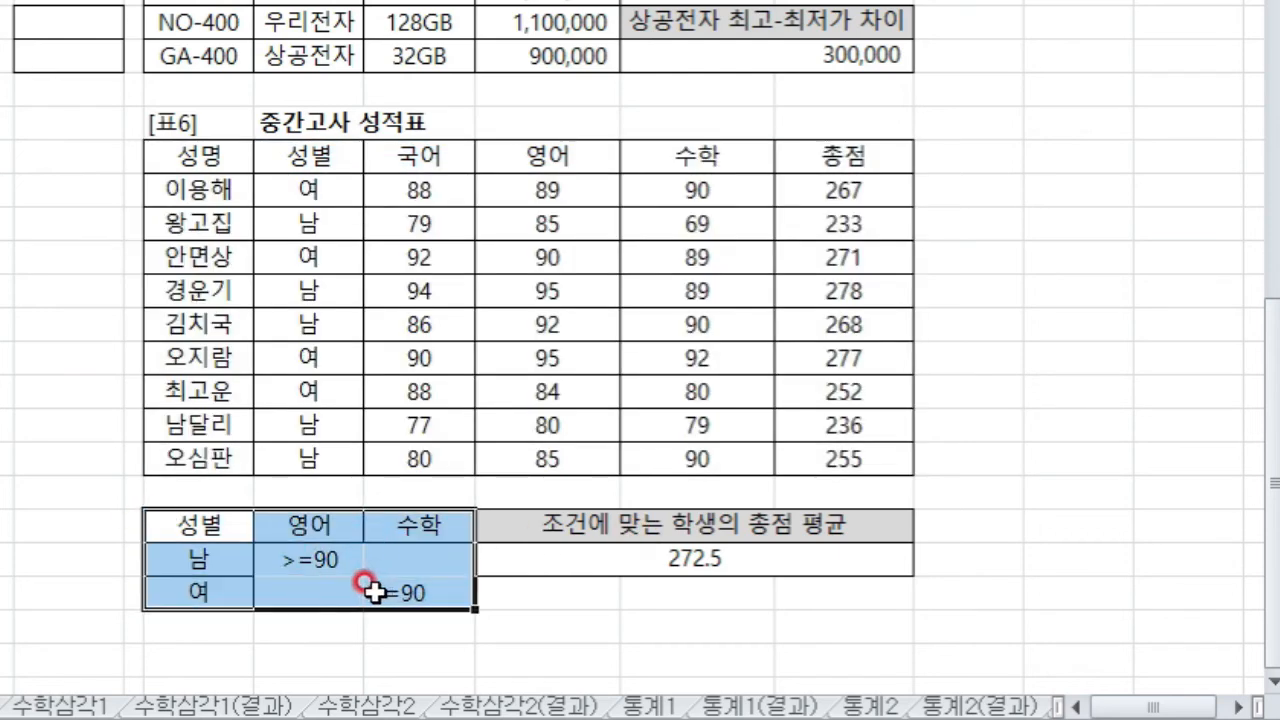
left_click_drag(170, 157, 777, 451)
left_click_drag(194, 523, 408, 600)
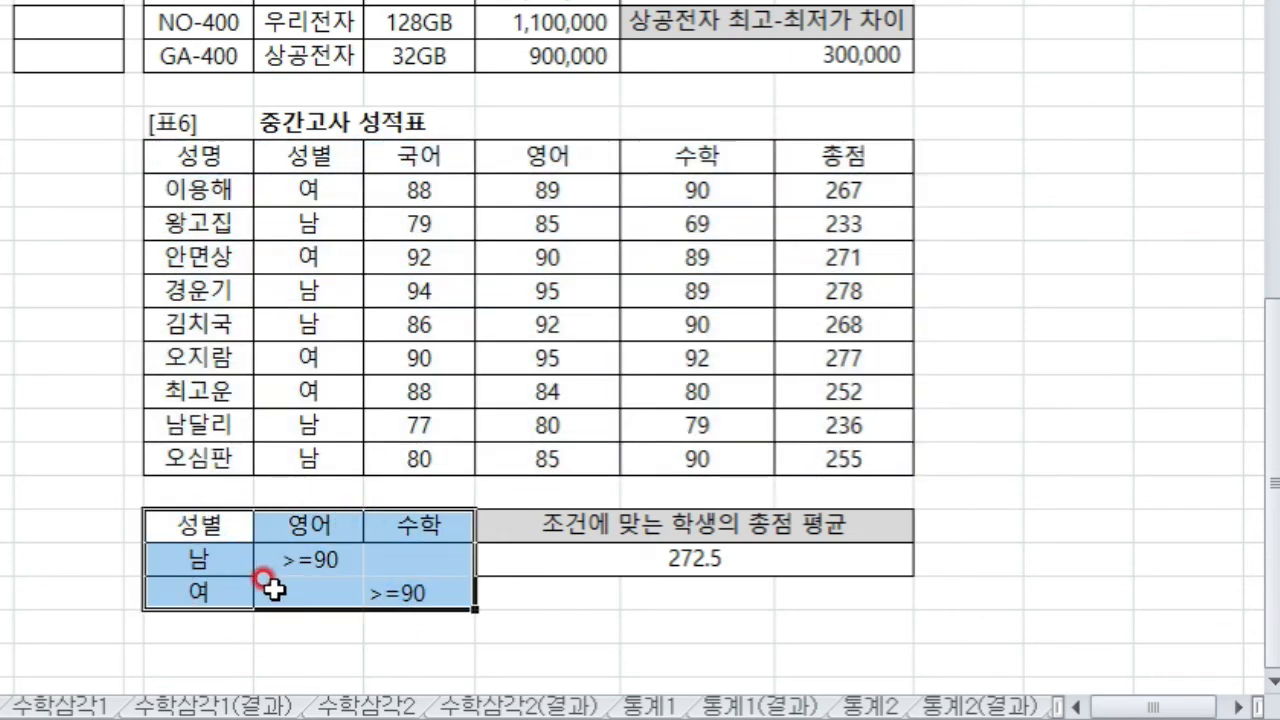
Review the database, criteria and field arguments of the DAVERAGE formula in L40, leaving the formula as it is
double_click(640, 556)
left_click_drag(661, 557, 737, 555)
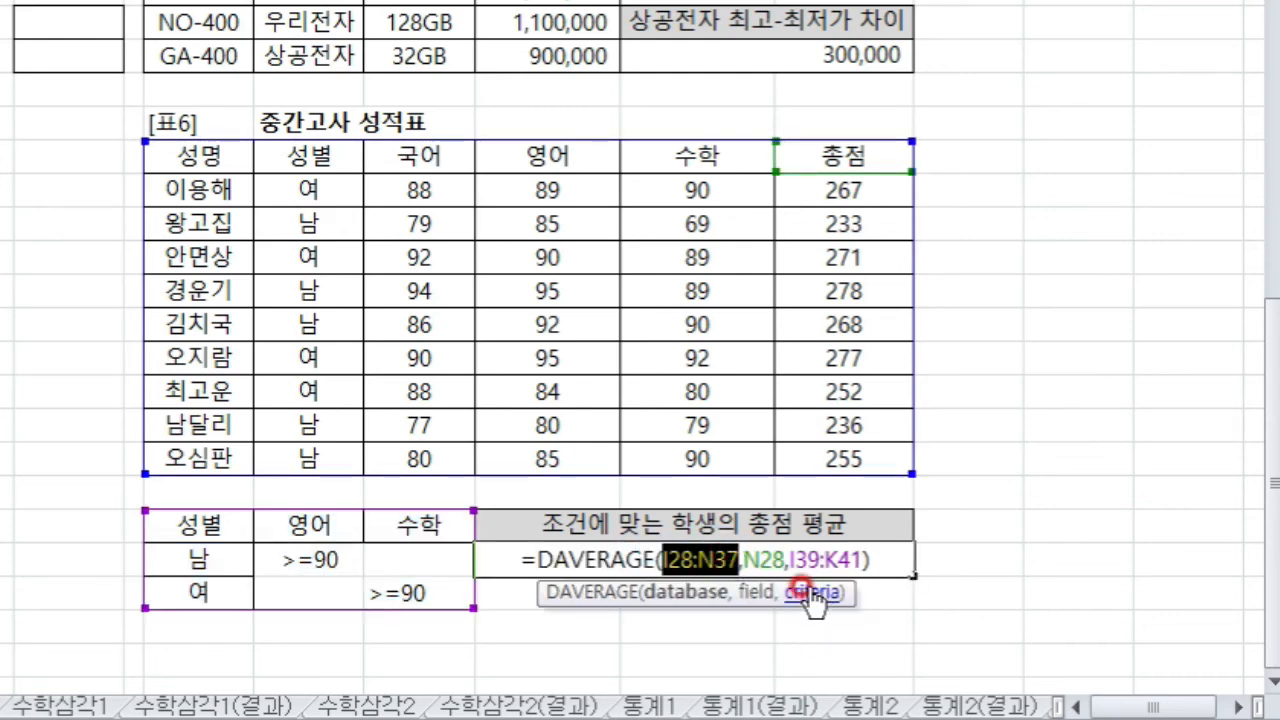
left_click_drag(791, 558, 859, 588)
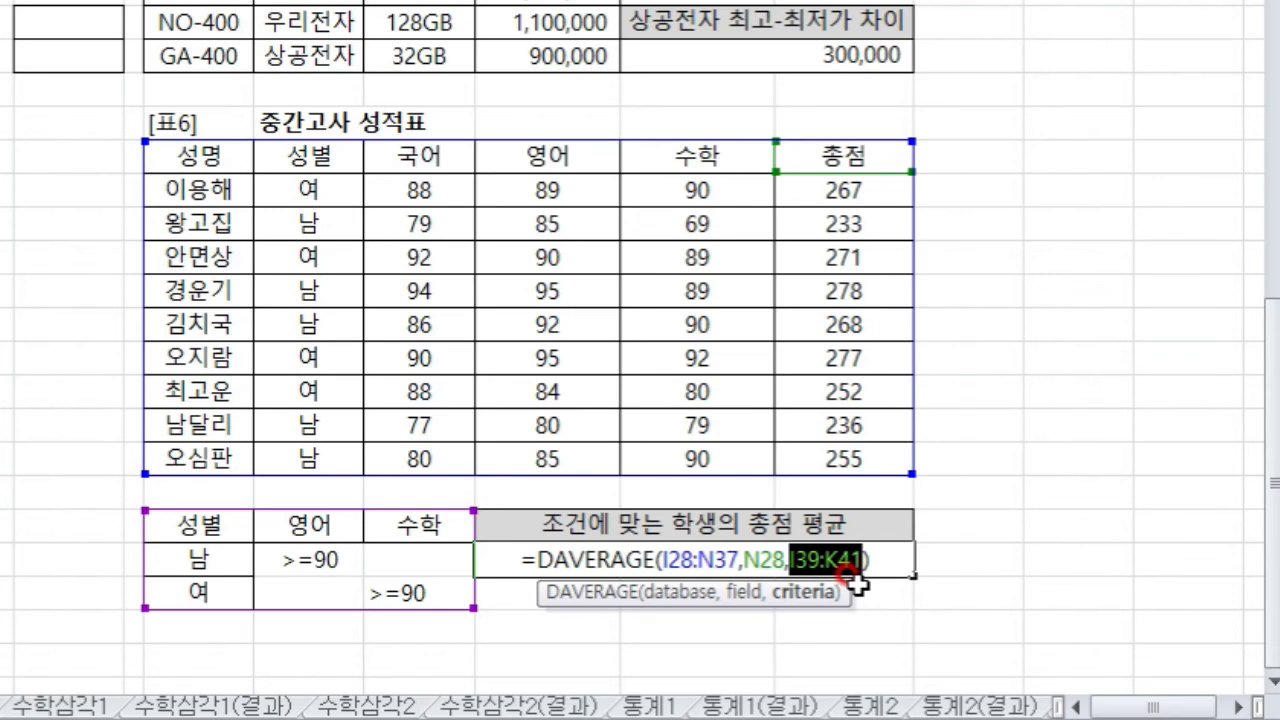
double_click(765, 552)
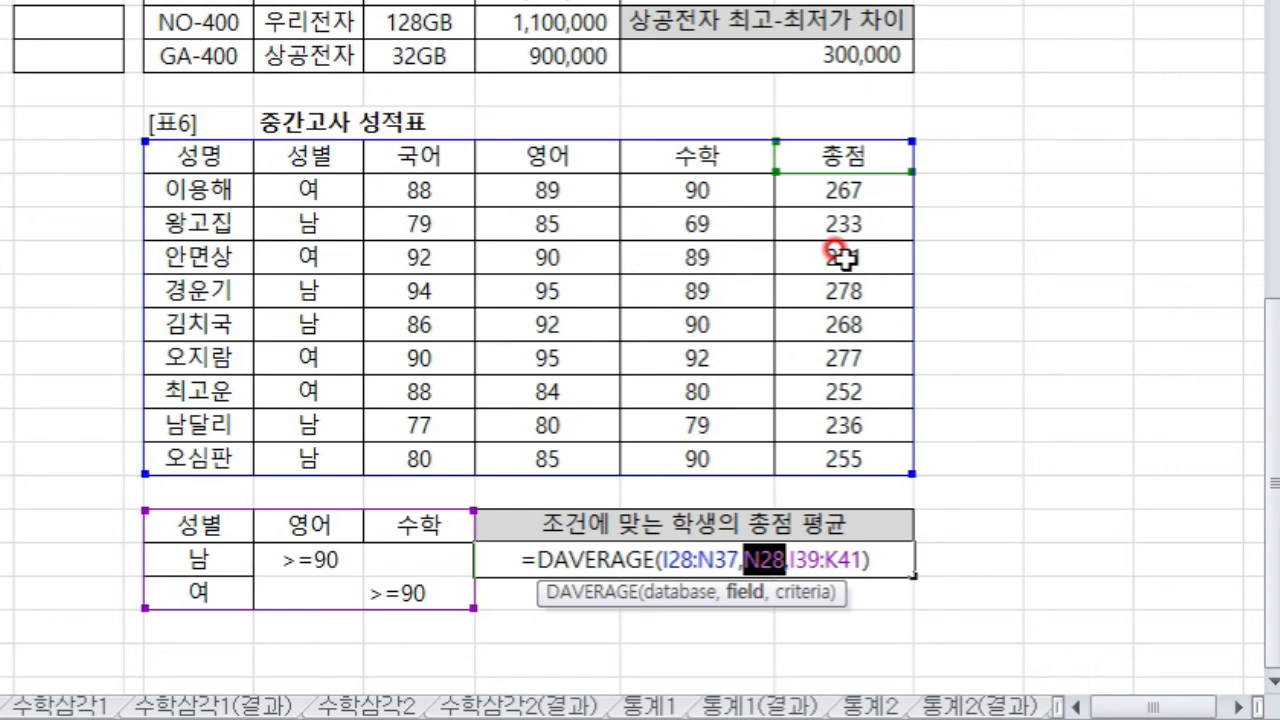
key("Return")
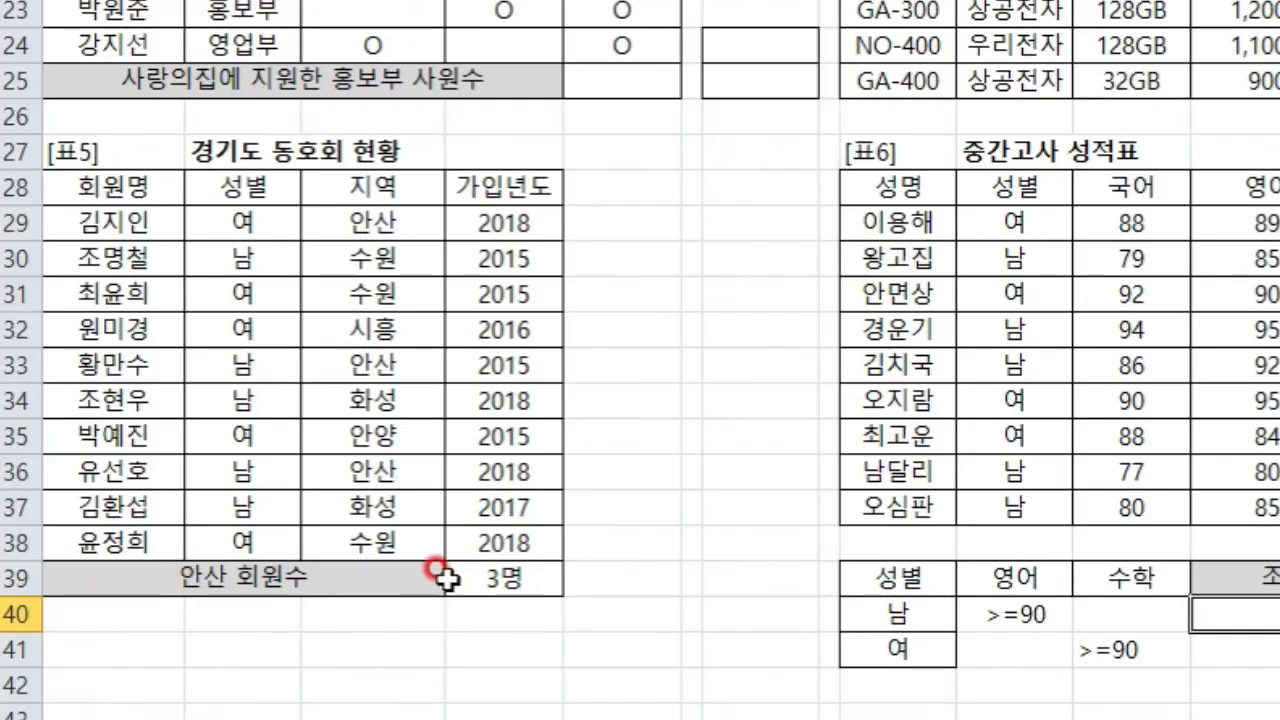
Review the field argument of the DCOUNT formula in D39 without changing the formula
left_click(510, 580)
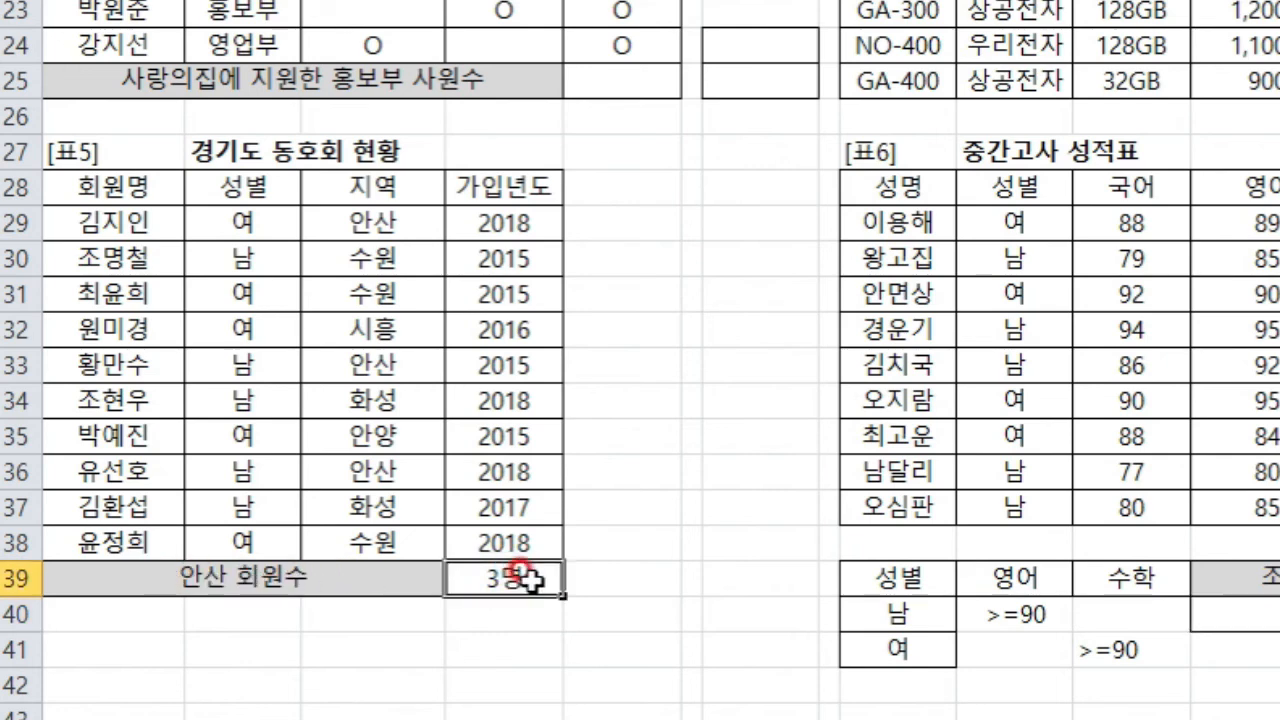
double_click(530, 580)
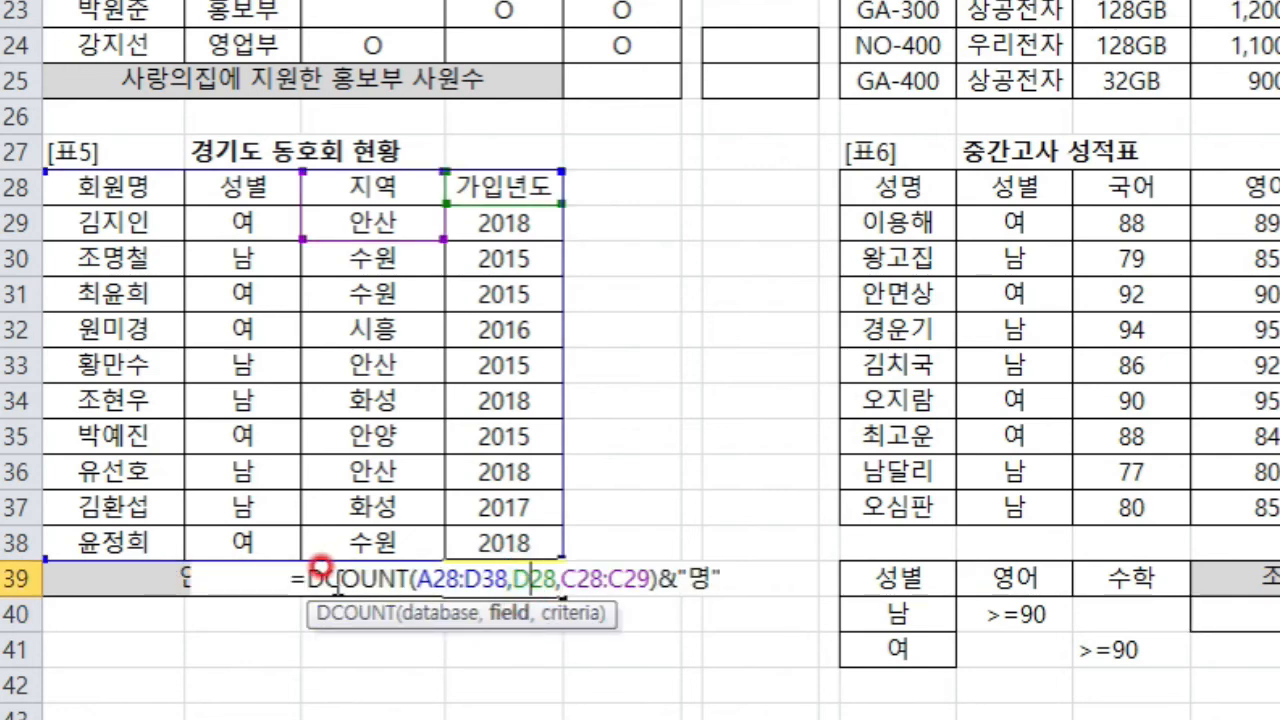
left_click_drag(518, 578, 540, 560)
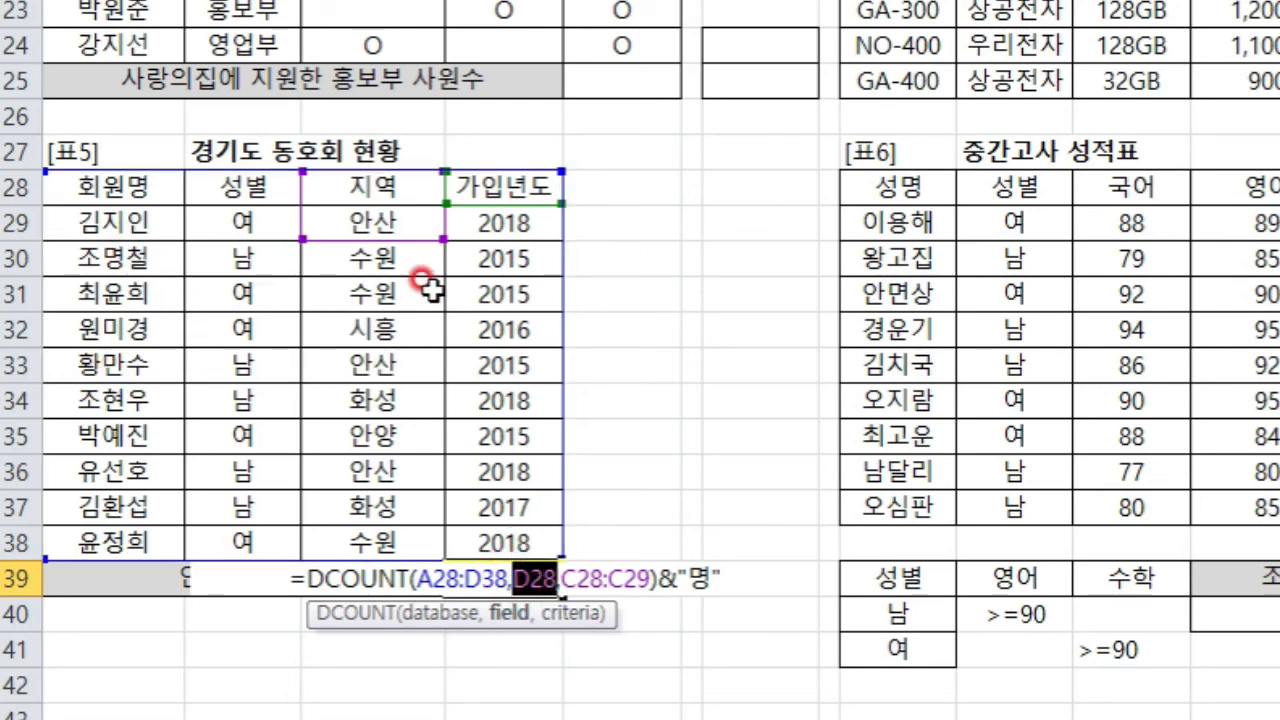
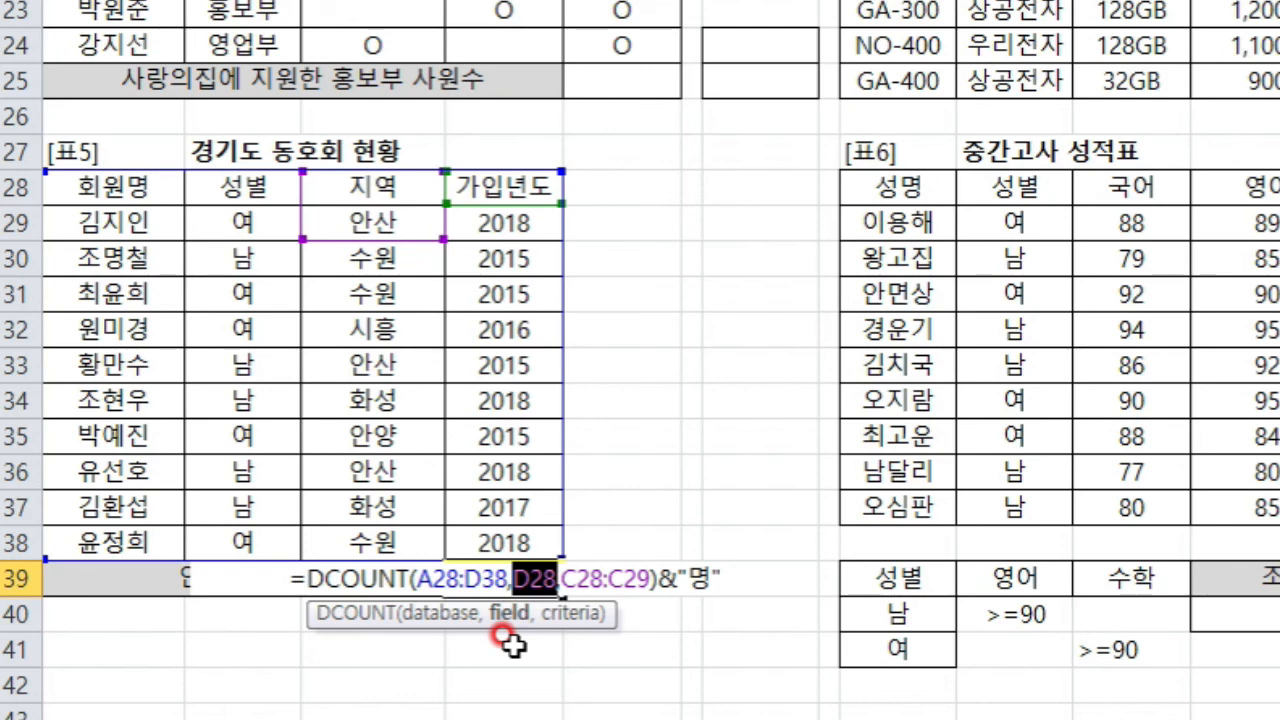
key("ctrl+Return")
Begin a DCOUNTA formula in D40 with 표5's range A28:D38 as its database
left_click(508, 614)
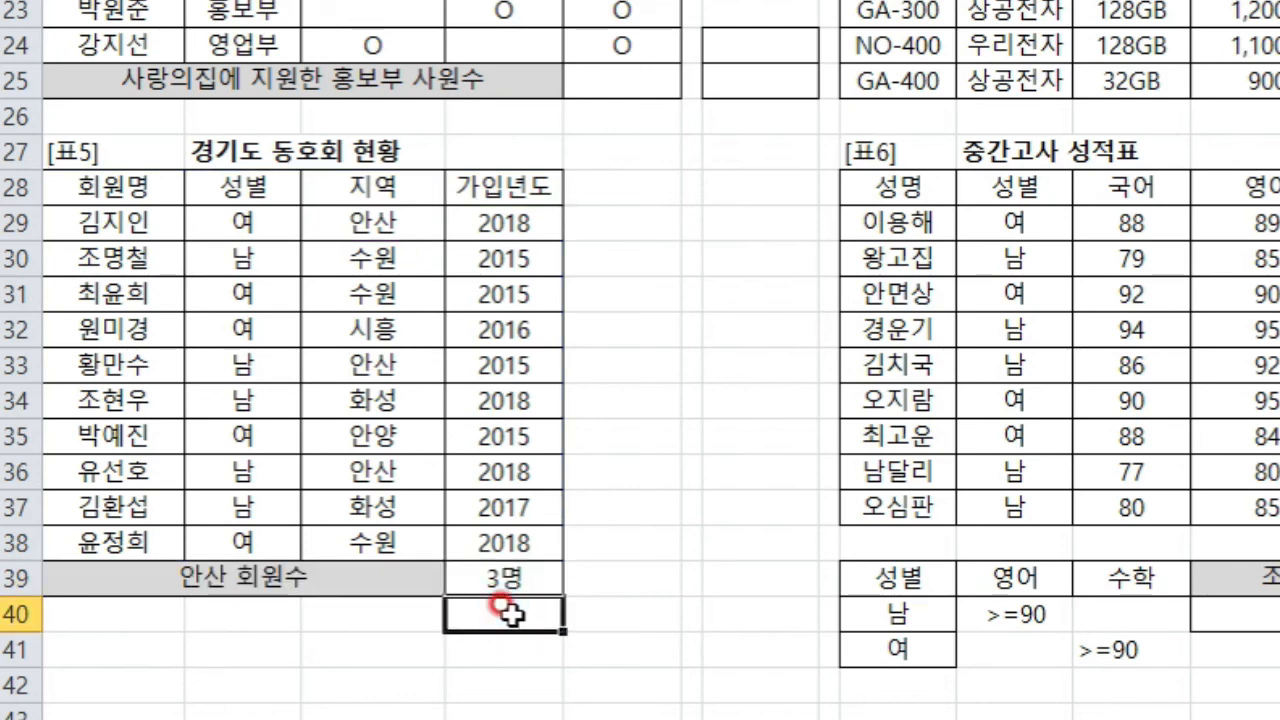
type("=")
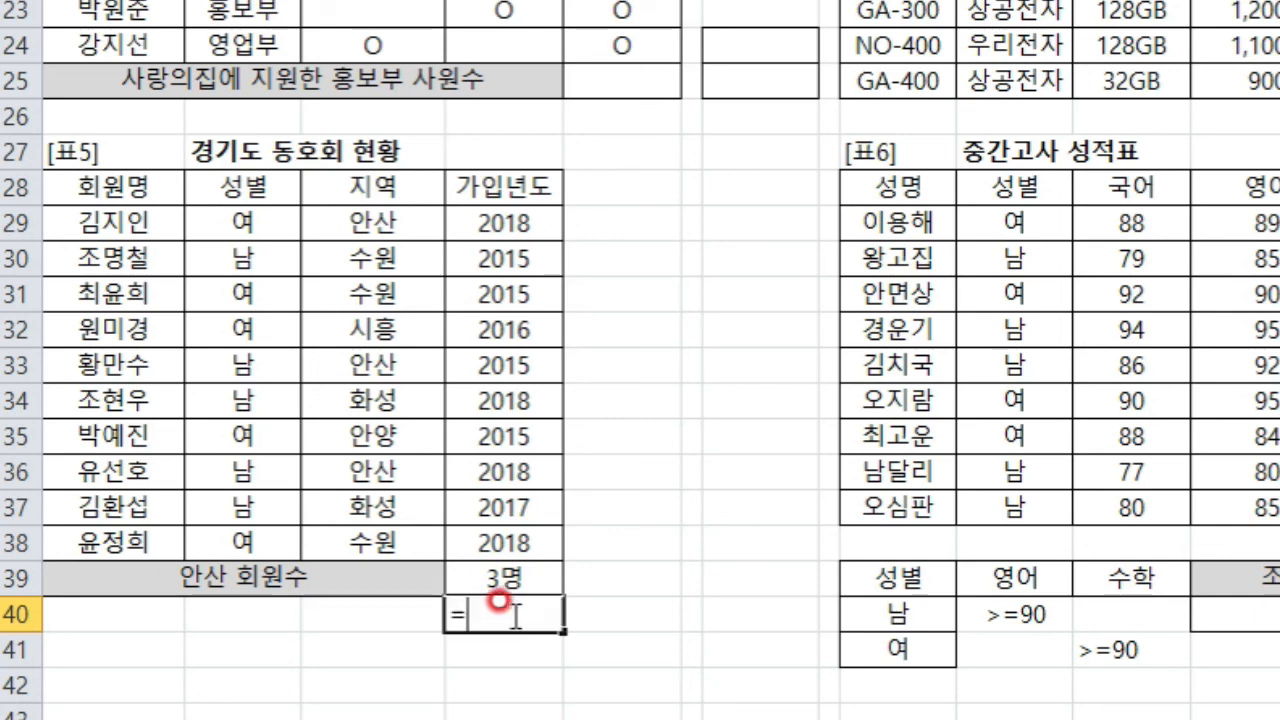
type("d")
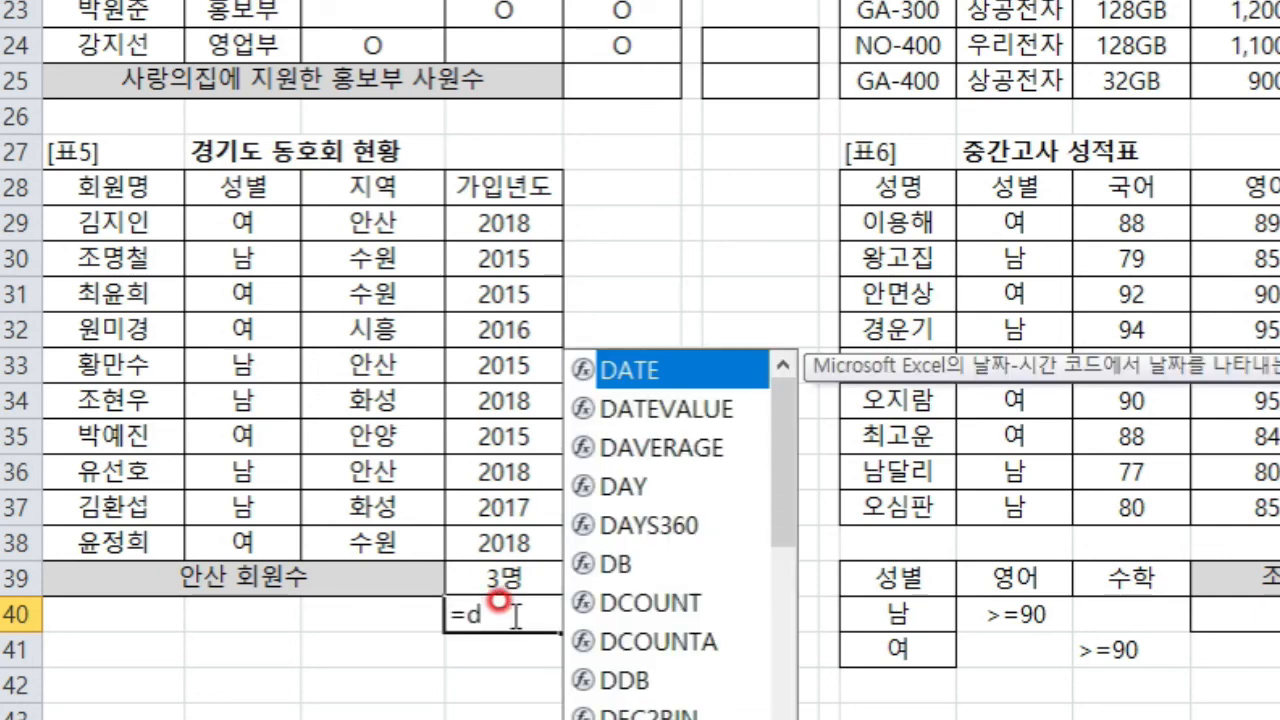
type("cou")
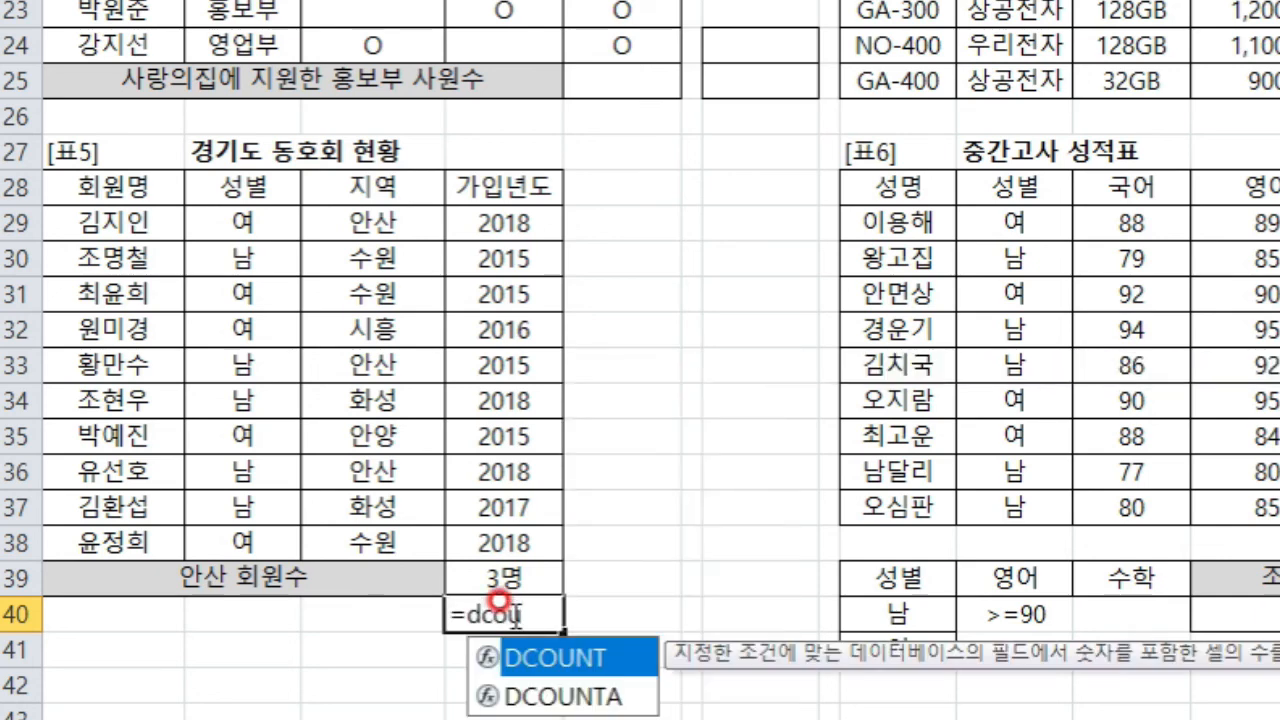
key("Down")
key("Tab")
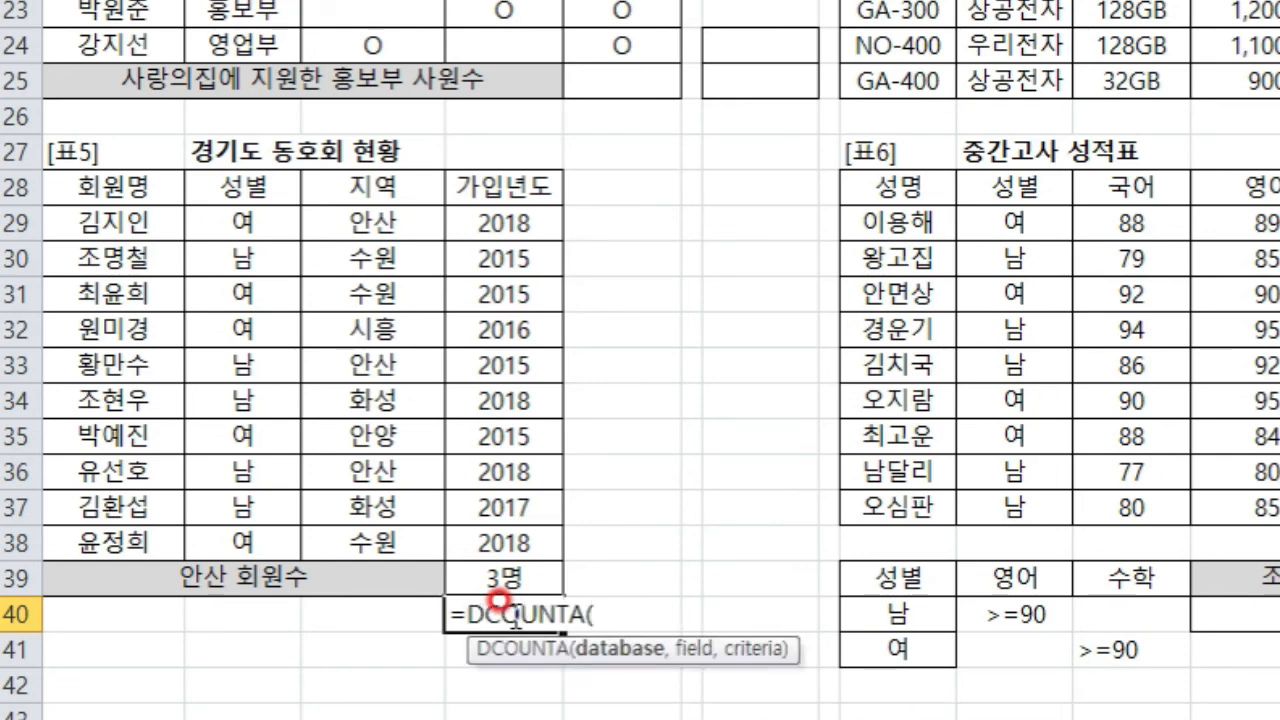
left_click(113, 185)
left_click_drag(113, 185, 506, 535)
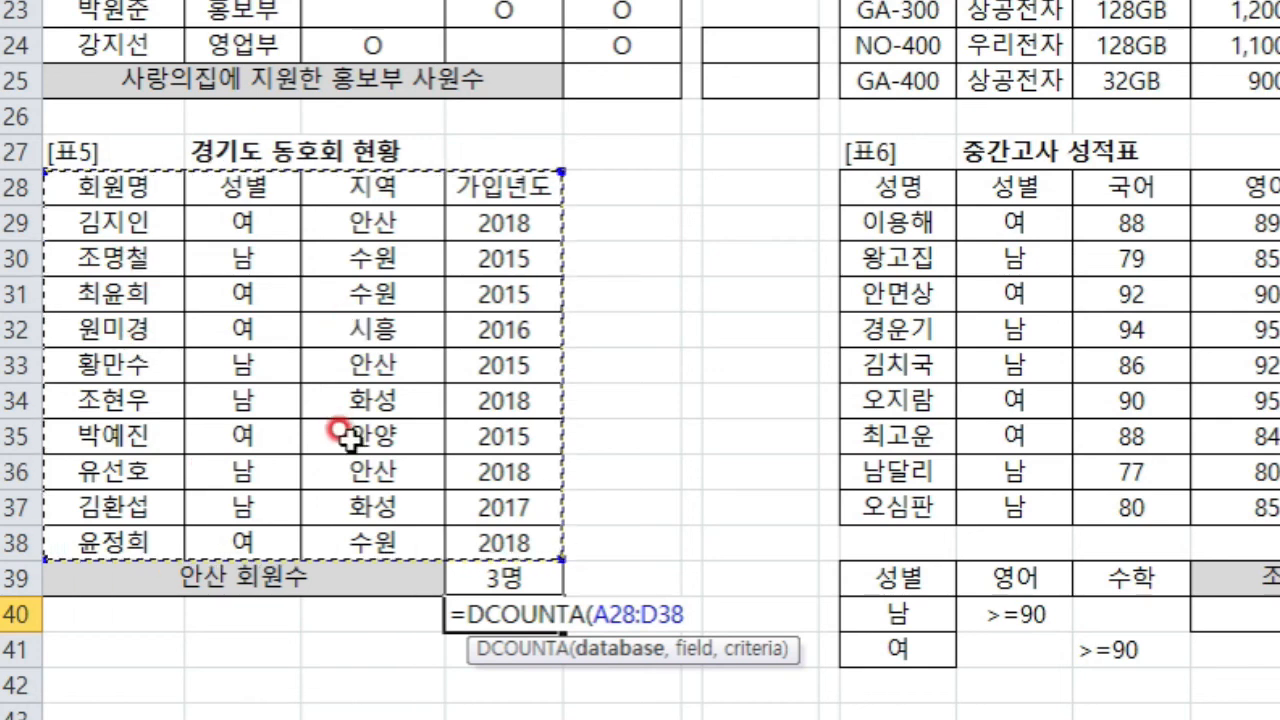
type(",")
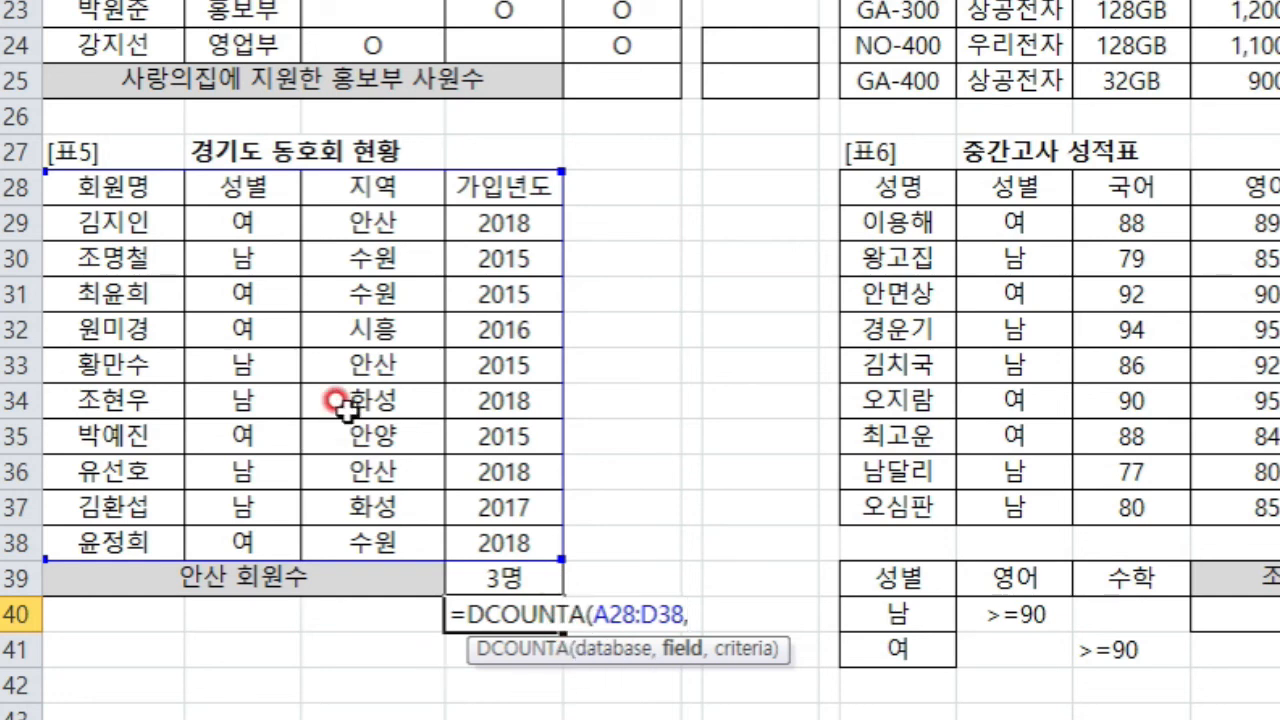
Try 표5's headings 회원명, 성별, 지역 and 가입년도 in turn as the DCOUNTA field argument
left_click(106, 189)
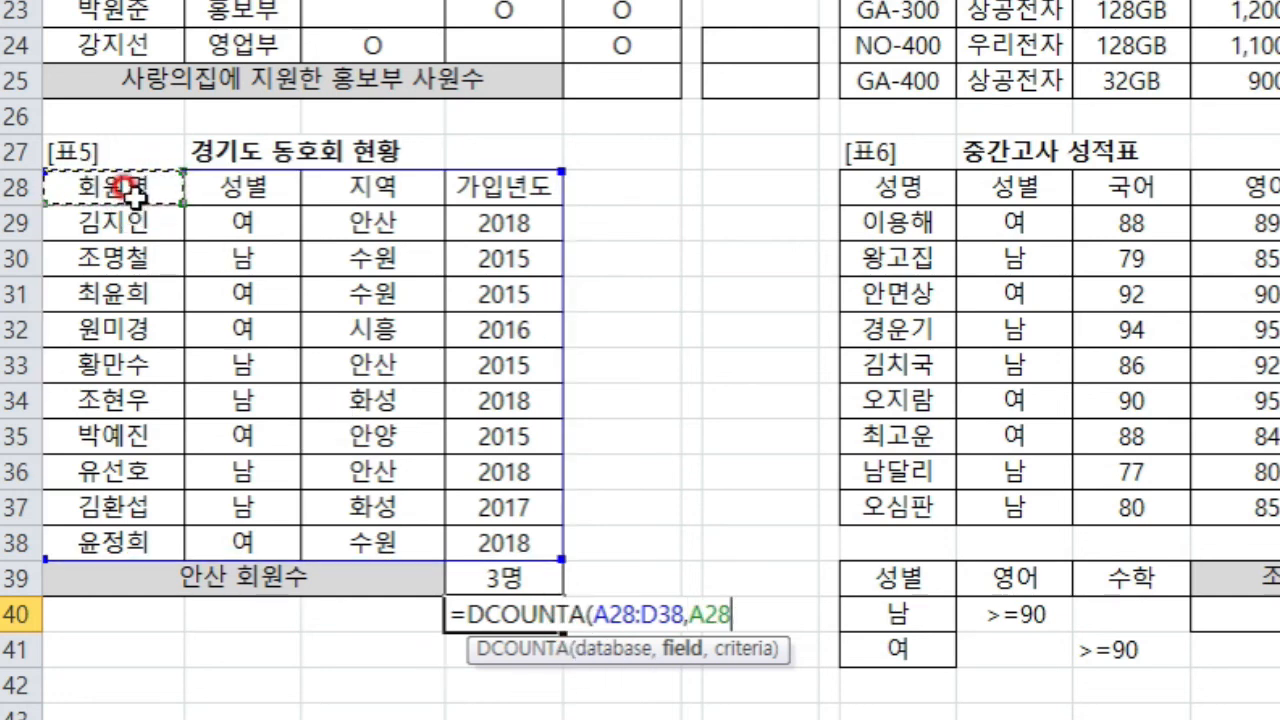
left_click(240, 186)
left_click(410, 190)
left_click(525, 188)
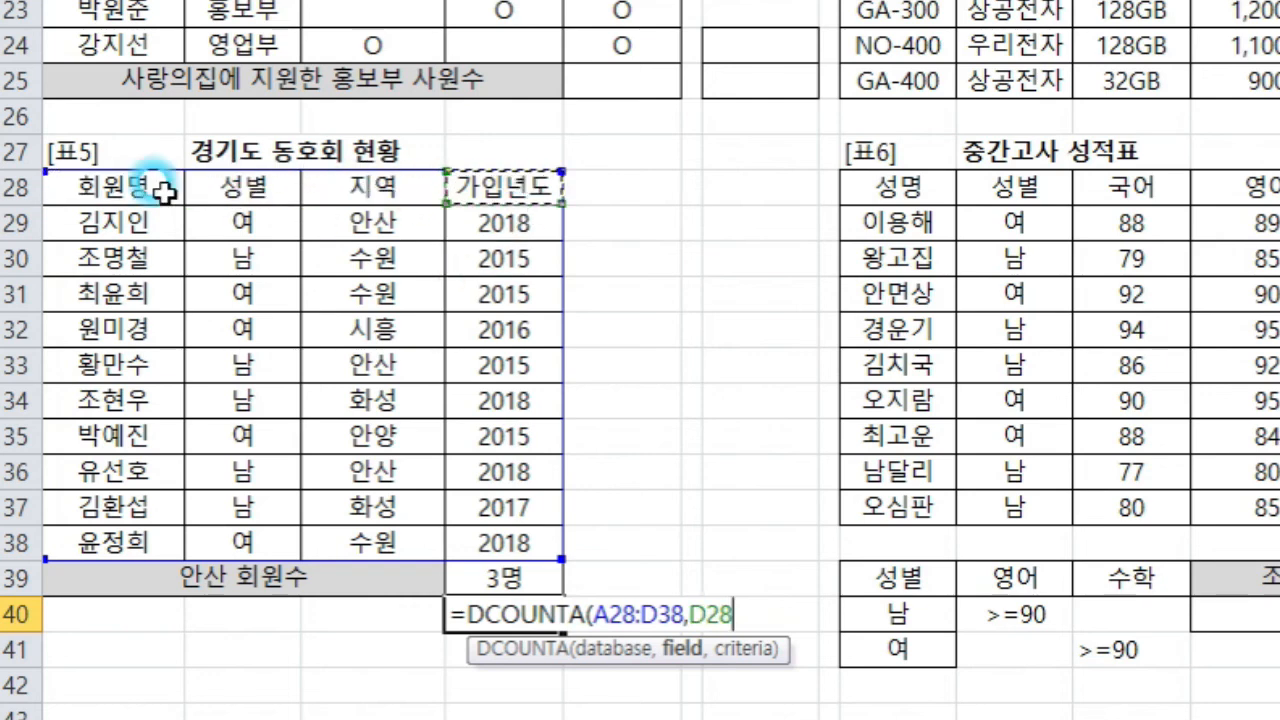
left_click(110, 188)
left_click(240, 188)
left_click(405, 190)
left_click(465, 188)
left_click(130, 185)
left_click(240, 188)
left_click(415, 188)
left_click(480, 188)
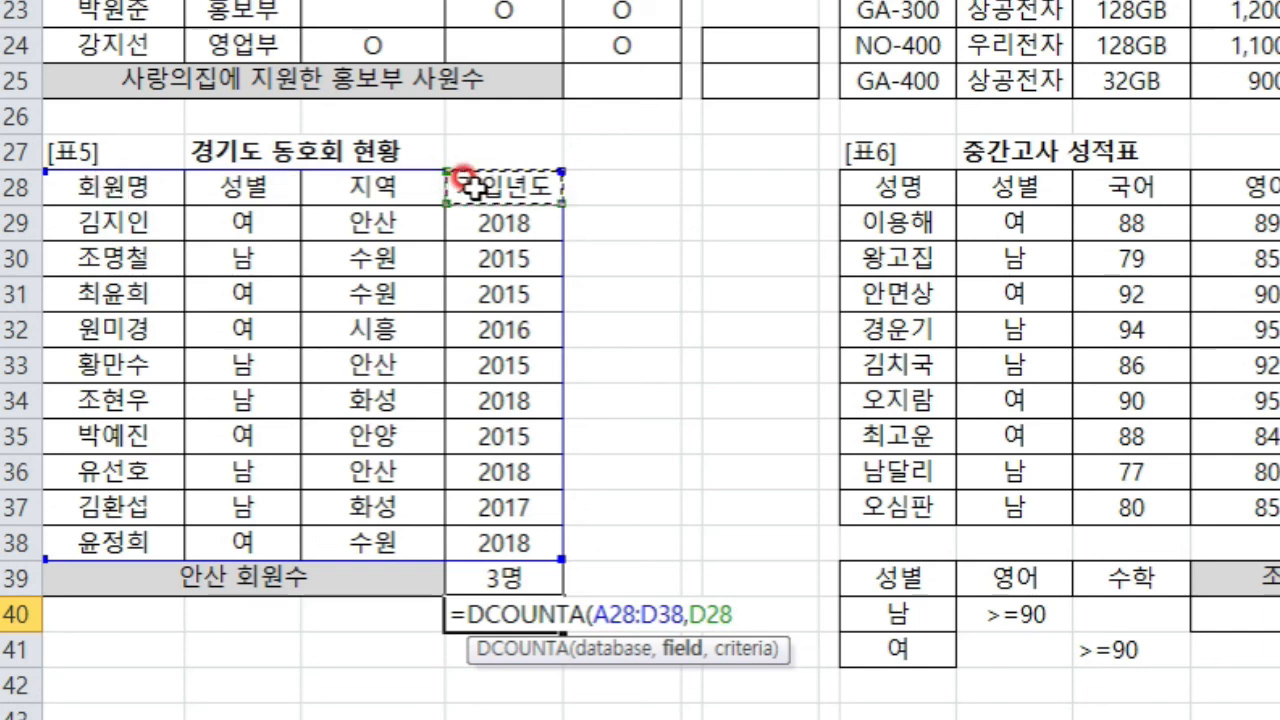
Complete the DCOUNTA formula in D40 with 회원명 (A28) as its field and C28:C29 as its criteria
left_click(108, 188)
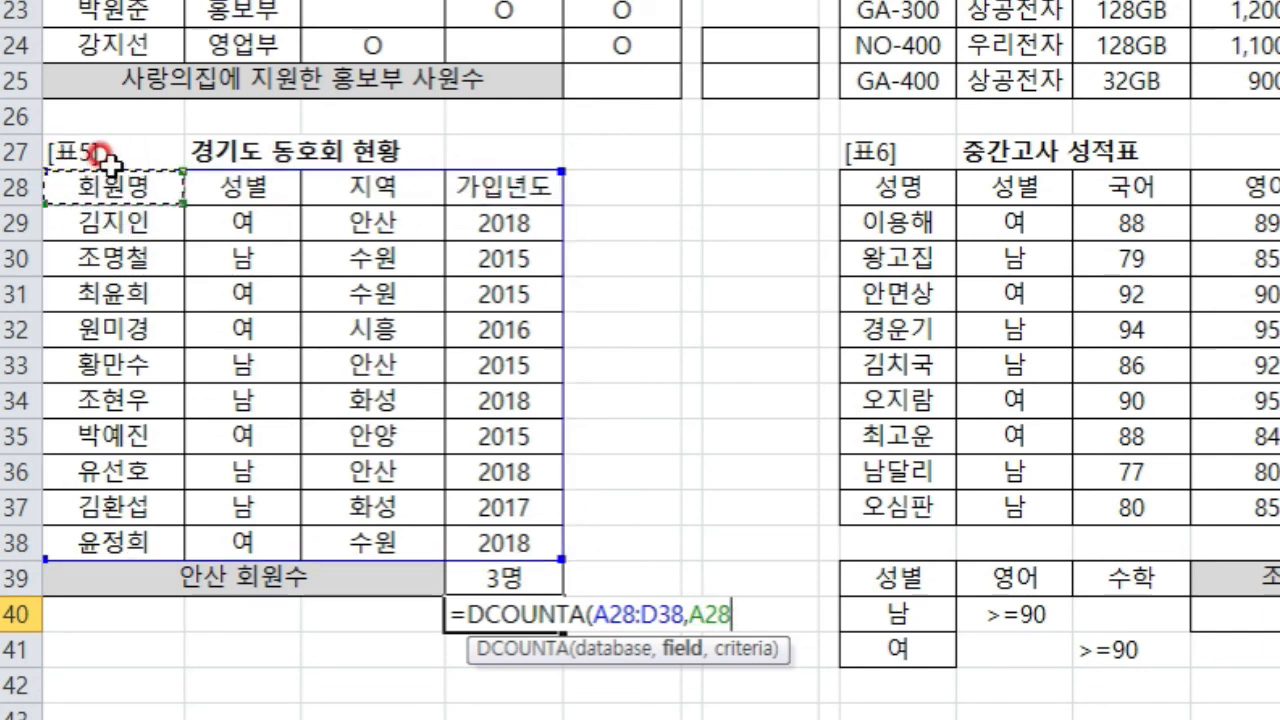
type(",")
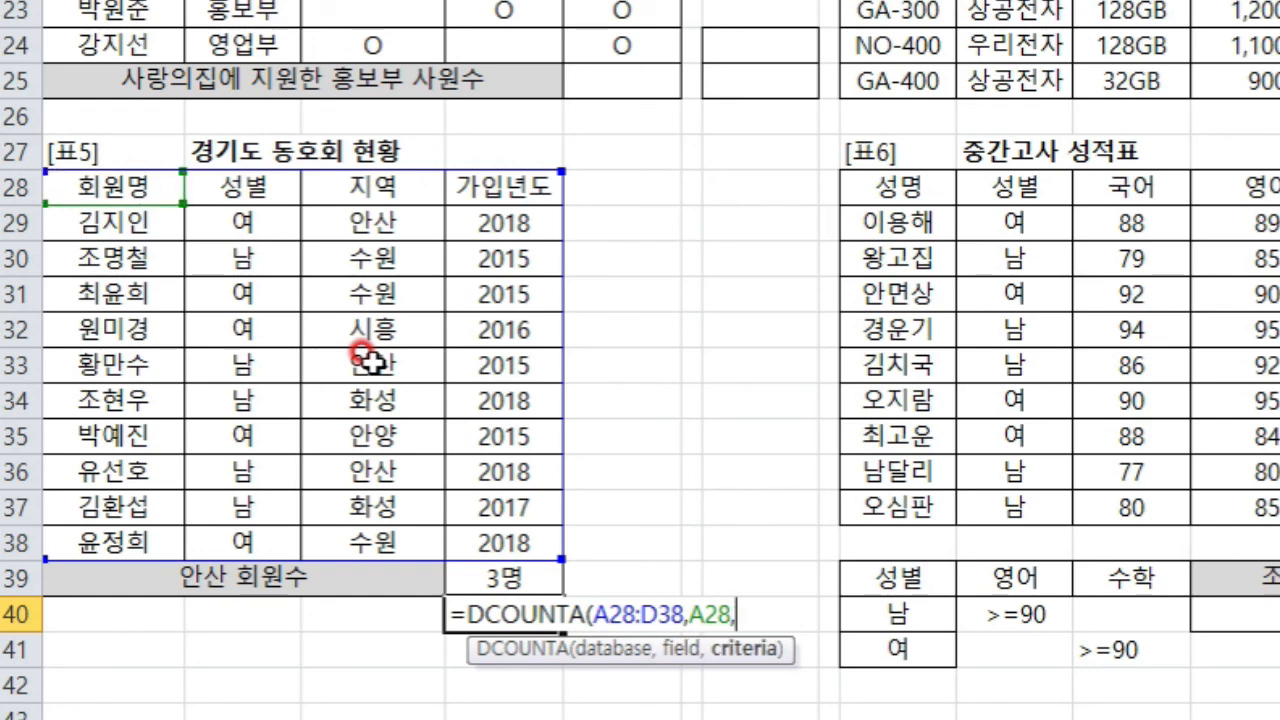
left_click_drag(370, 186, 375, 222)
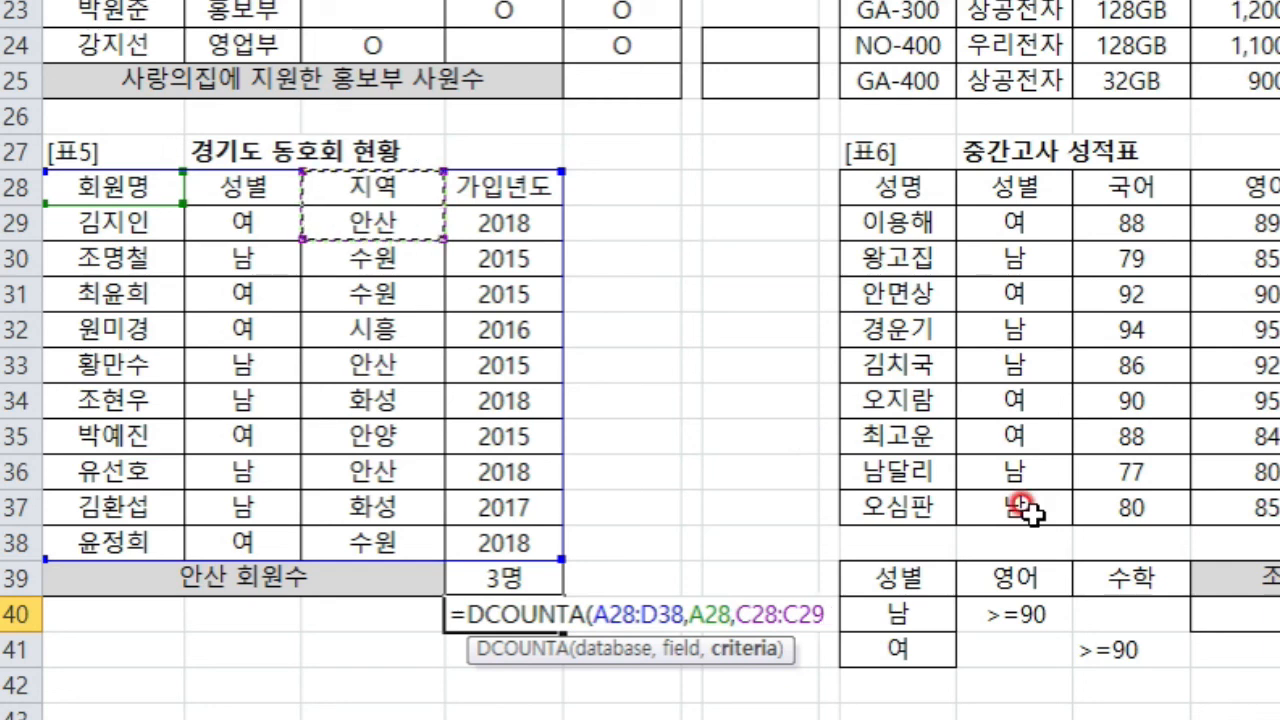
type(")")
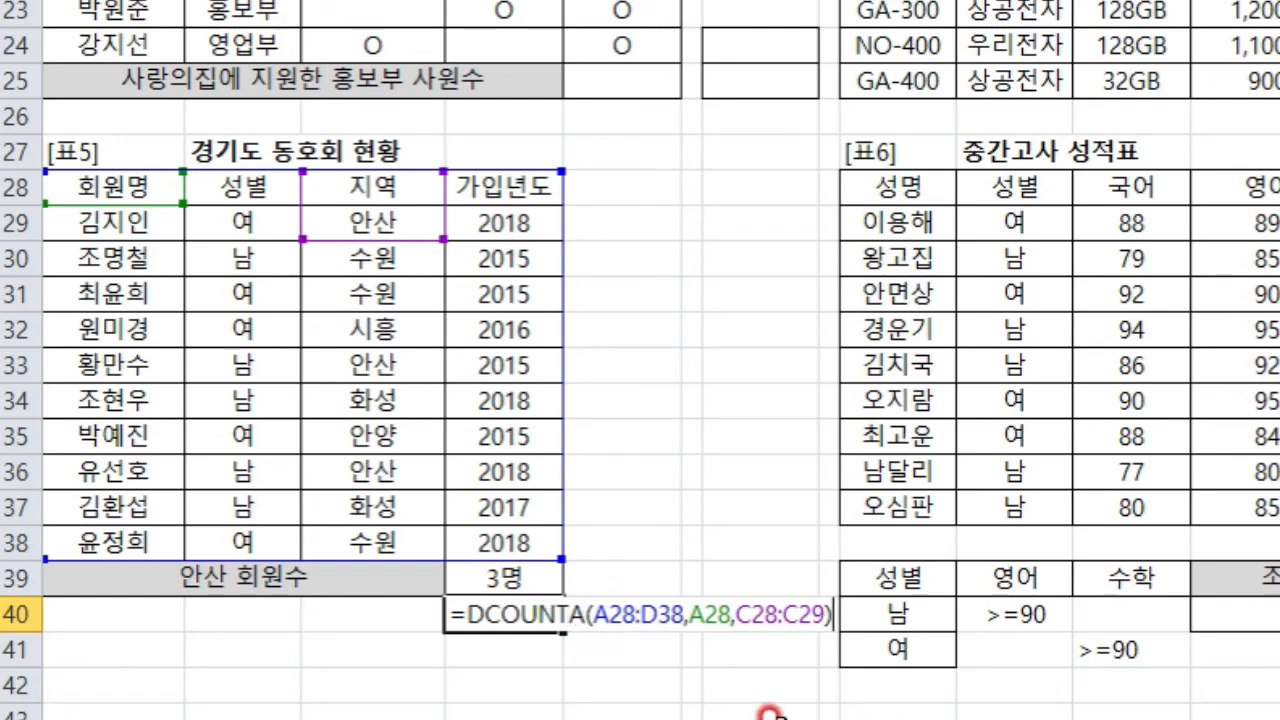
key("Return")
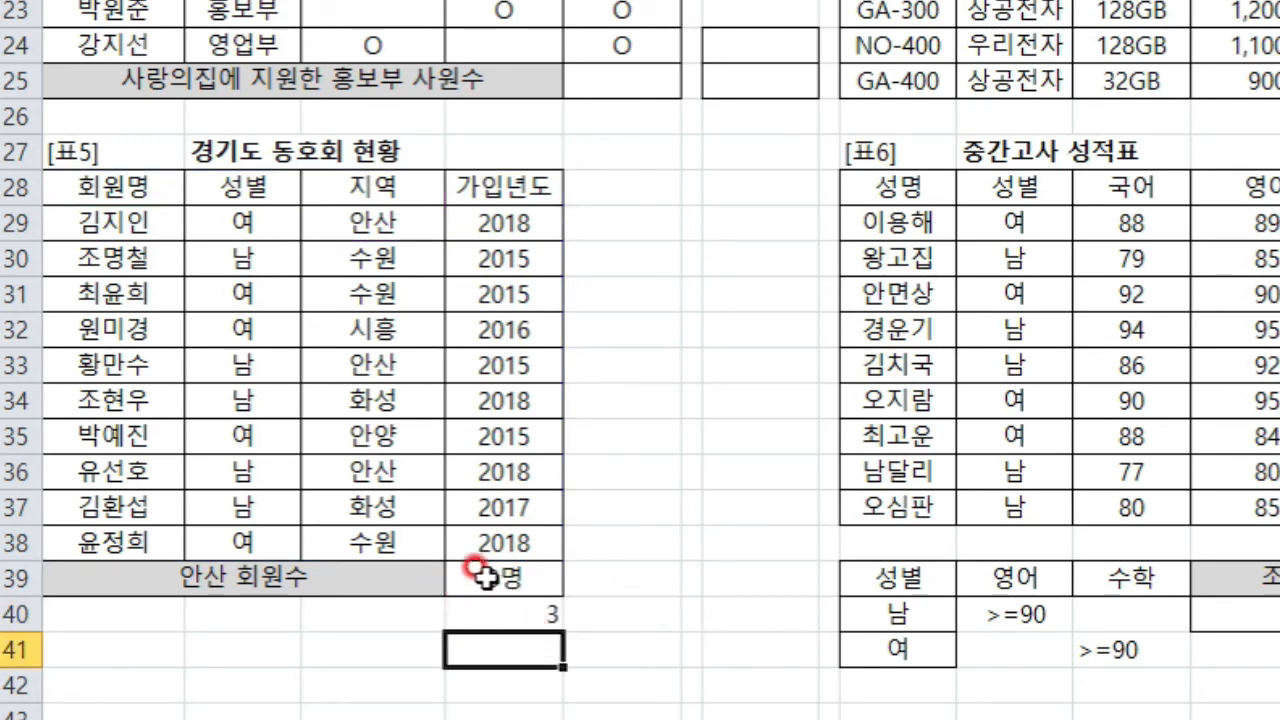
Try the text heading 회원명 (A28) as the field argument of the DCOUNT formula in D39
double_click(484, 577)
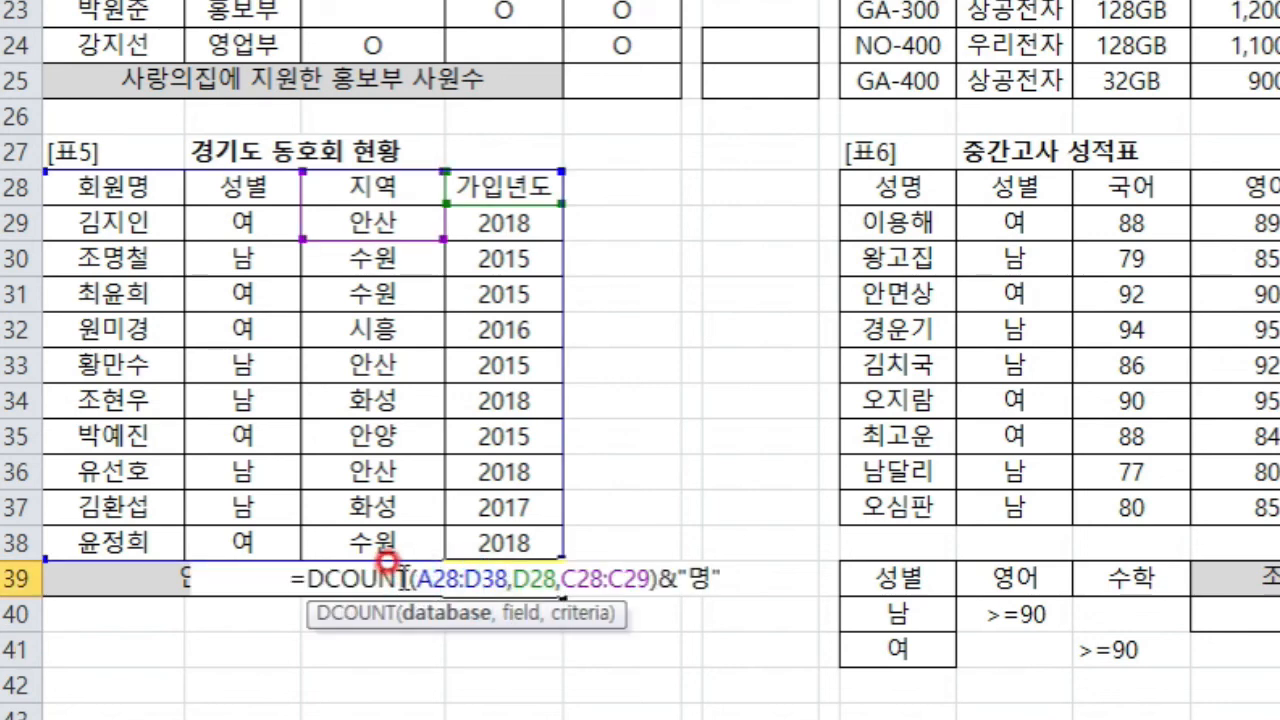
left_click_drag(505, 574, 541, 569)
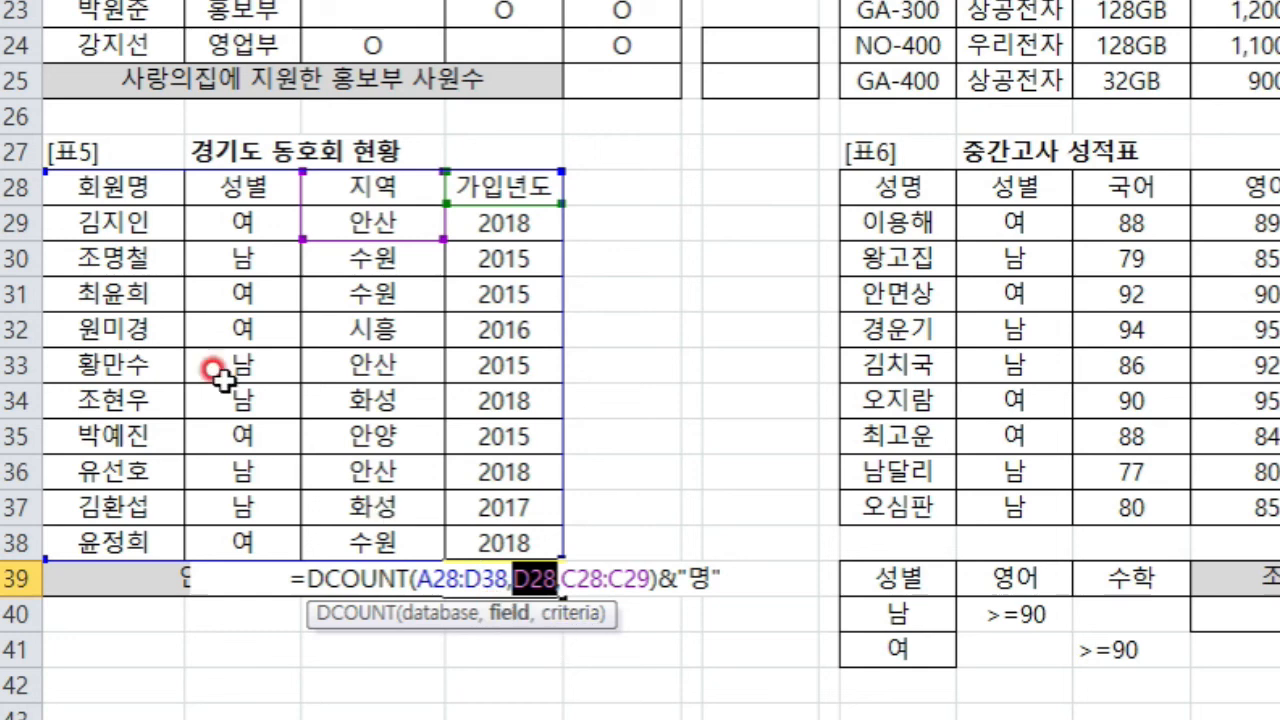
left_click(128, 184)
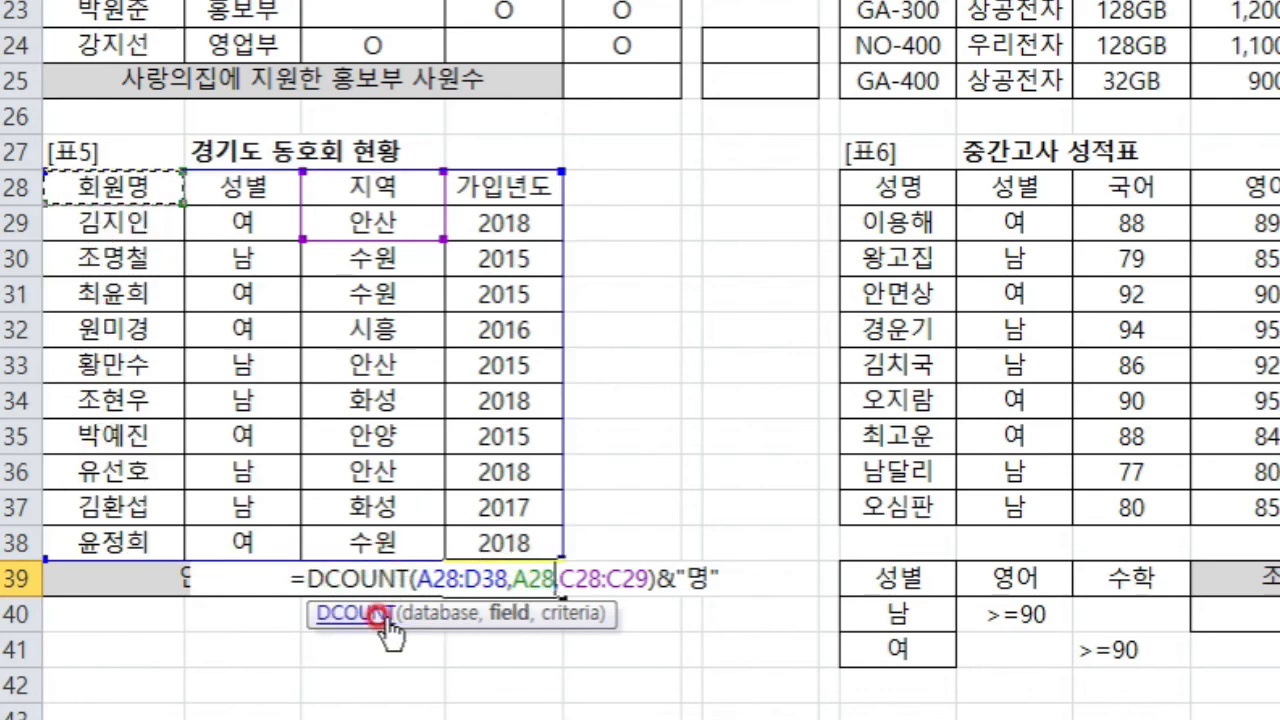
key("Return")
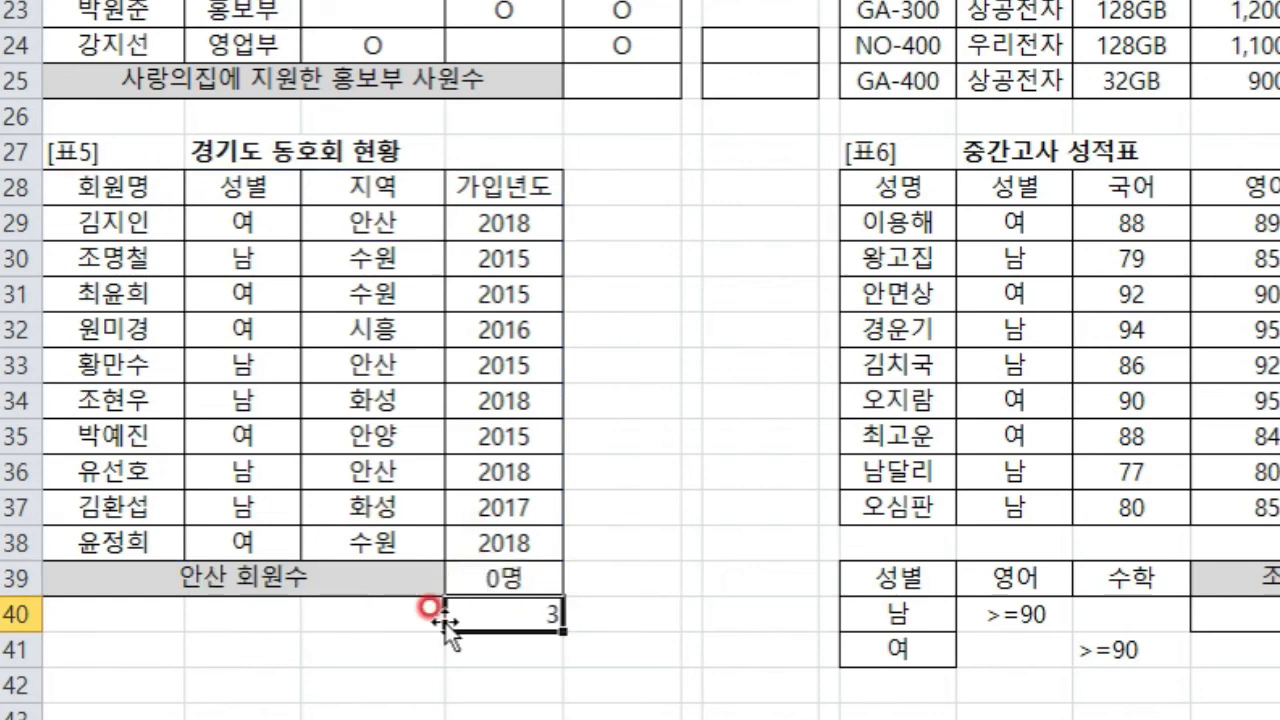
Set the field argument of the DCOUNT formula in D39 back to 가입년도 (D28)
double_click(488, 578)
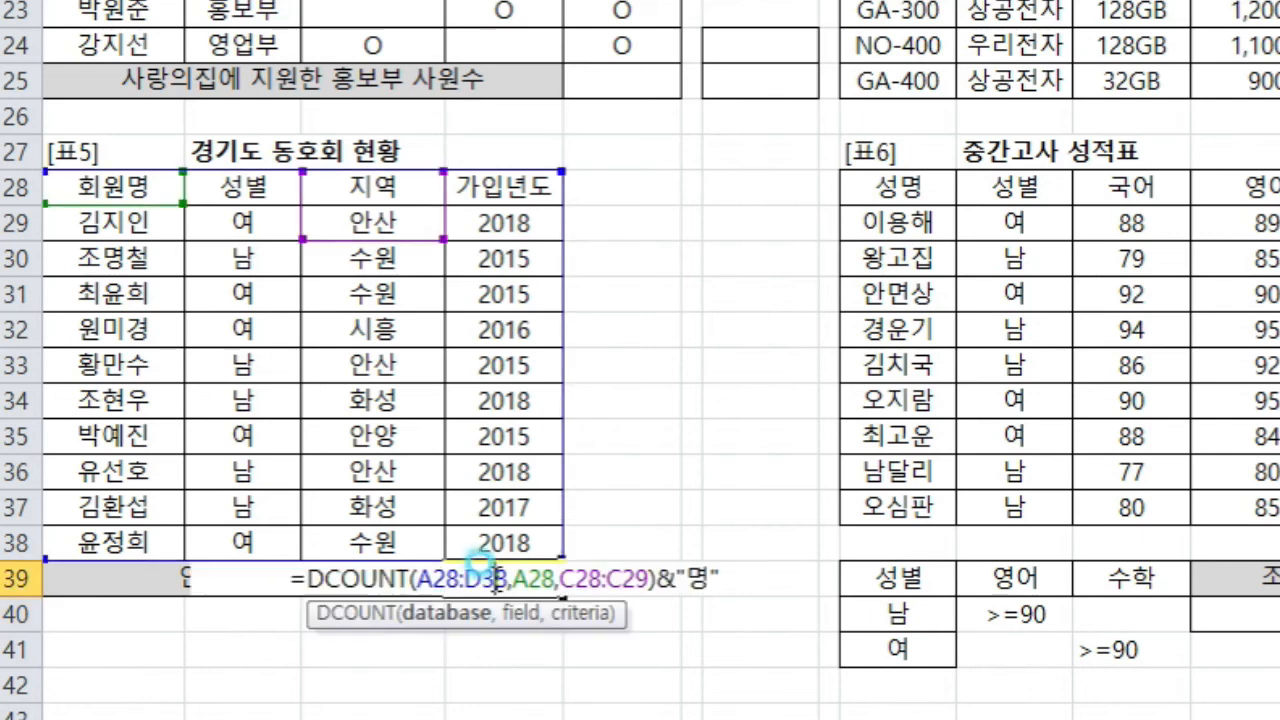
left_click_drag(513, 578, 528, 580)
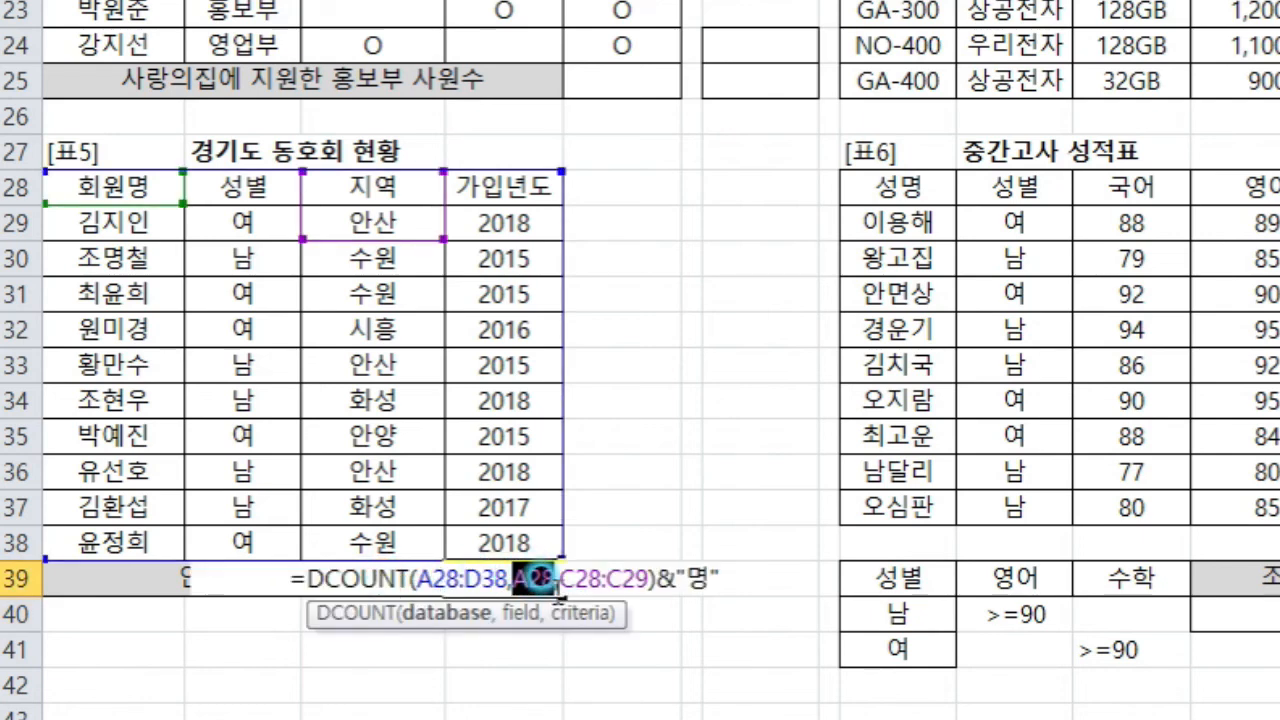
left_click_drag(537, 578, 553, 579)
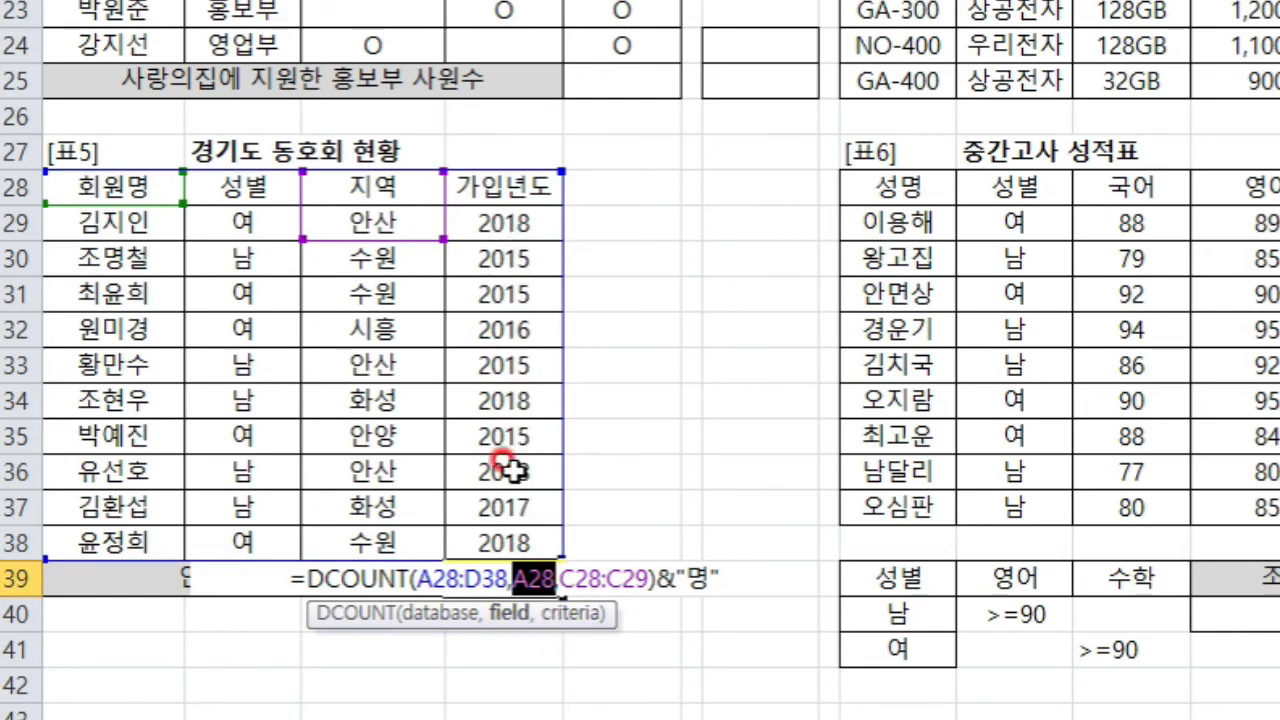
left_click(506, 190)
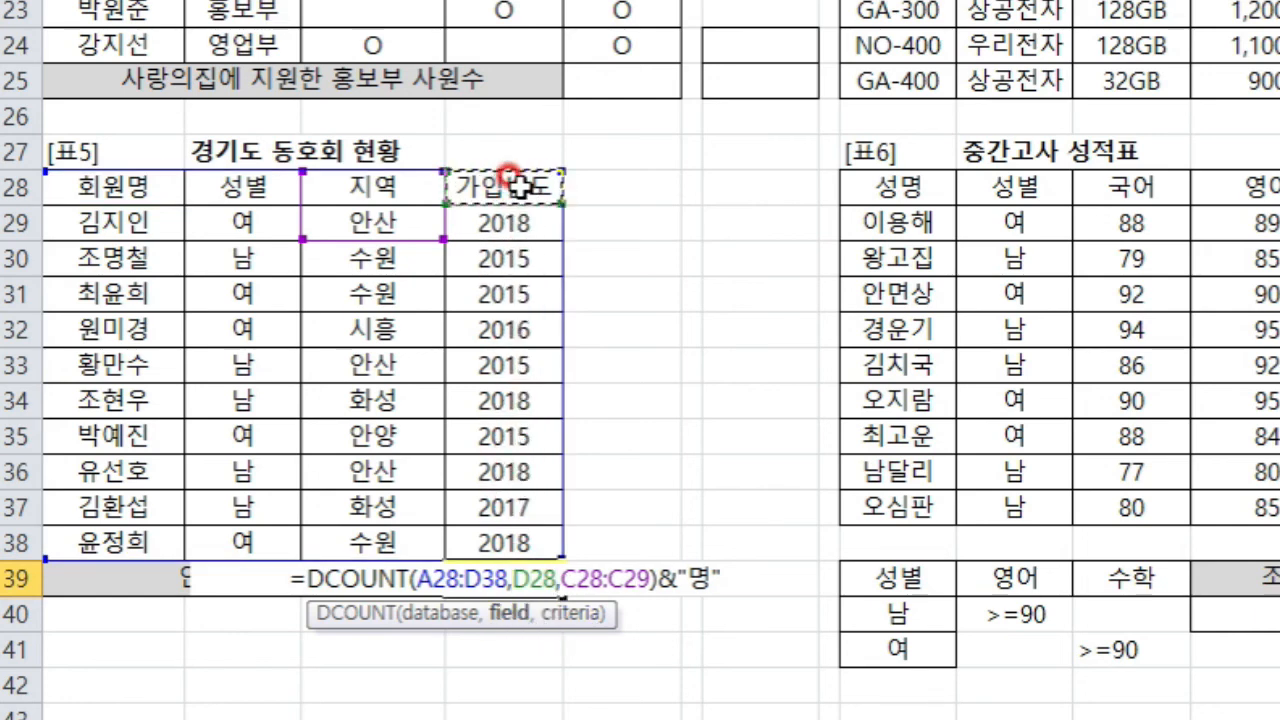
key("Return")
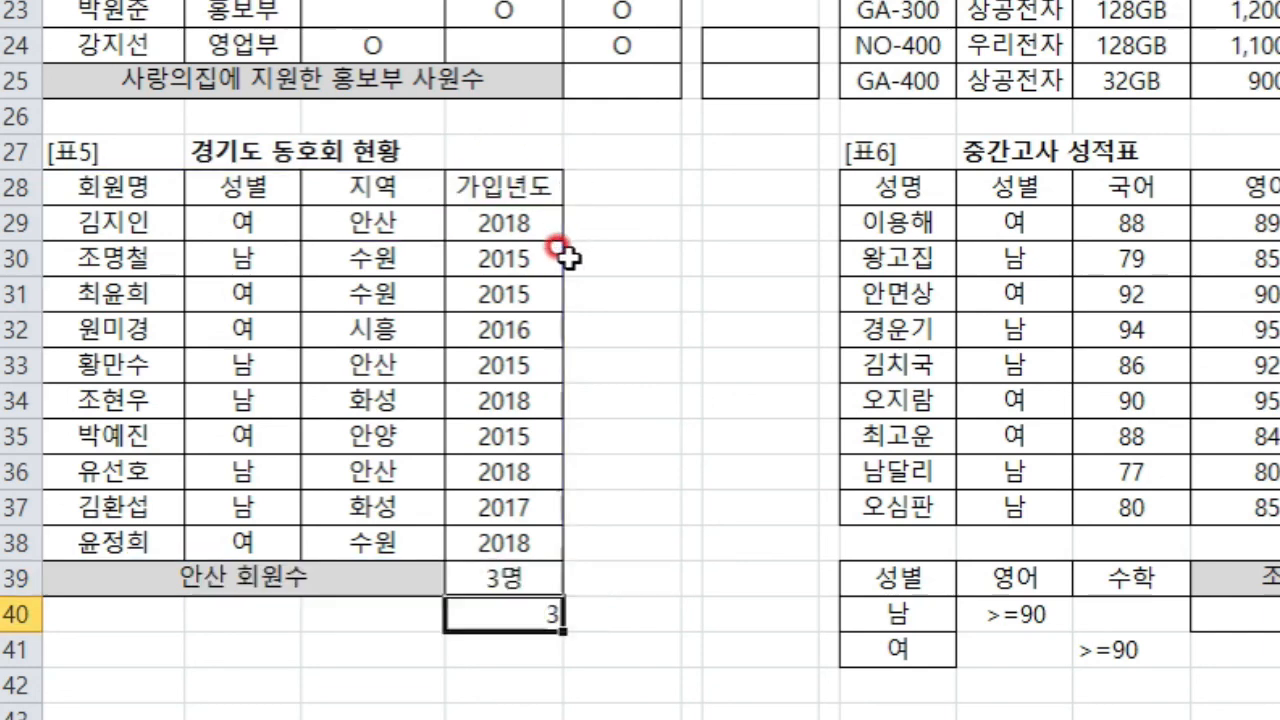
Review the field argument of the DCOUNTA formula in D40, leaving the formula as it is
double_click(508, 612)
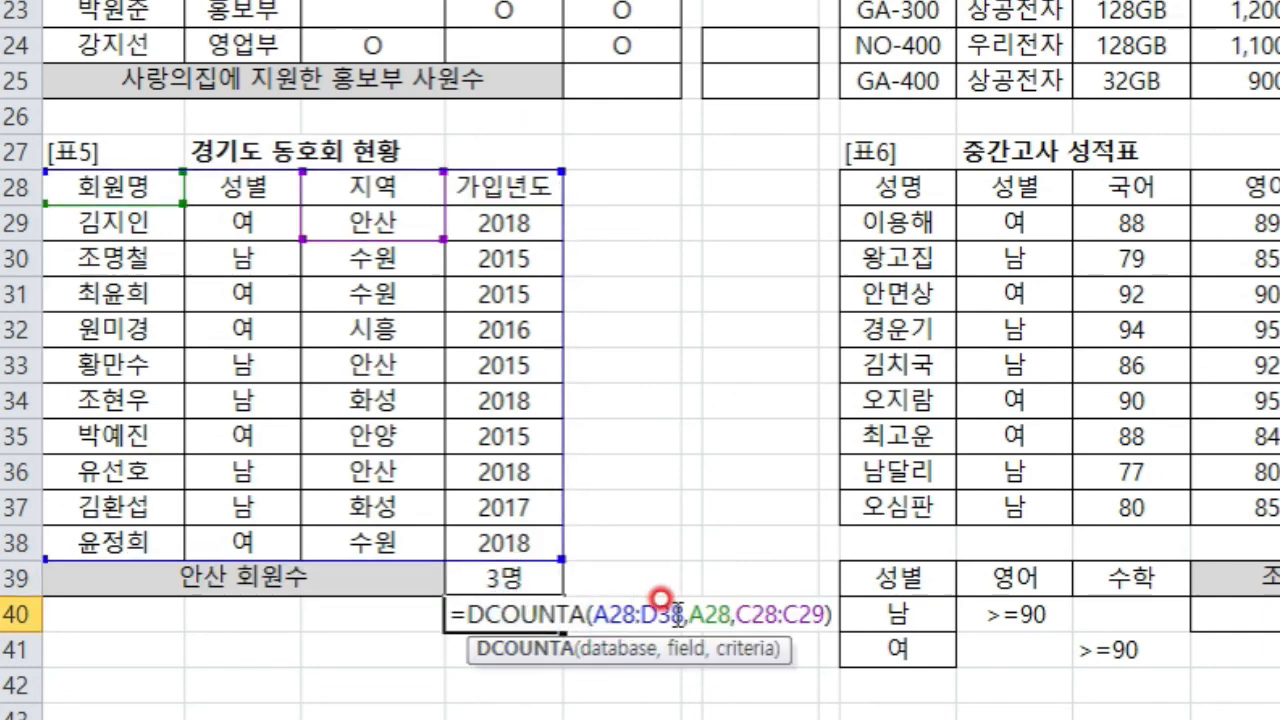
left_click_drag(689, 613, 730, 614)
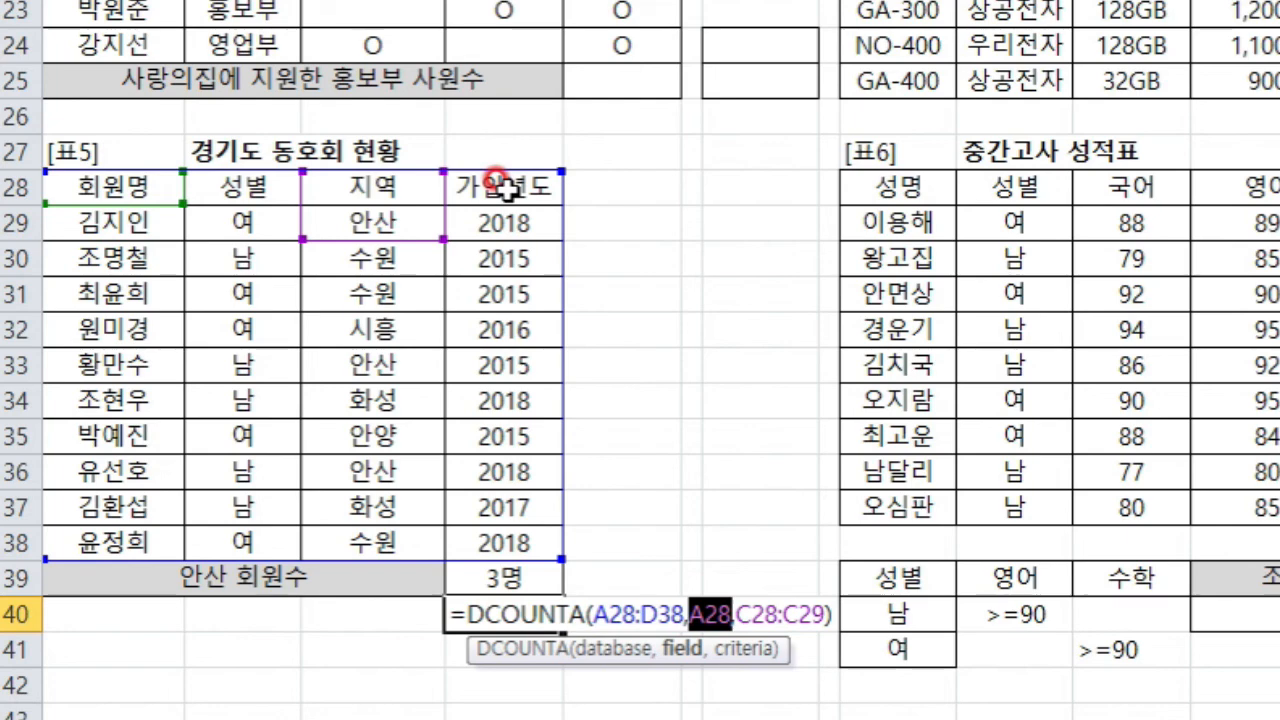
key("Return")
Examine 표3's empty result cell E25 and its 사랑의집 heading in C14 for the 홍보부 employee count
scroll(591, 363, "up", 3)
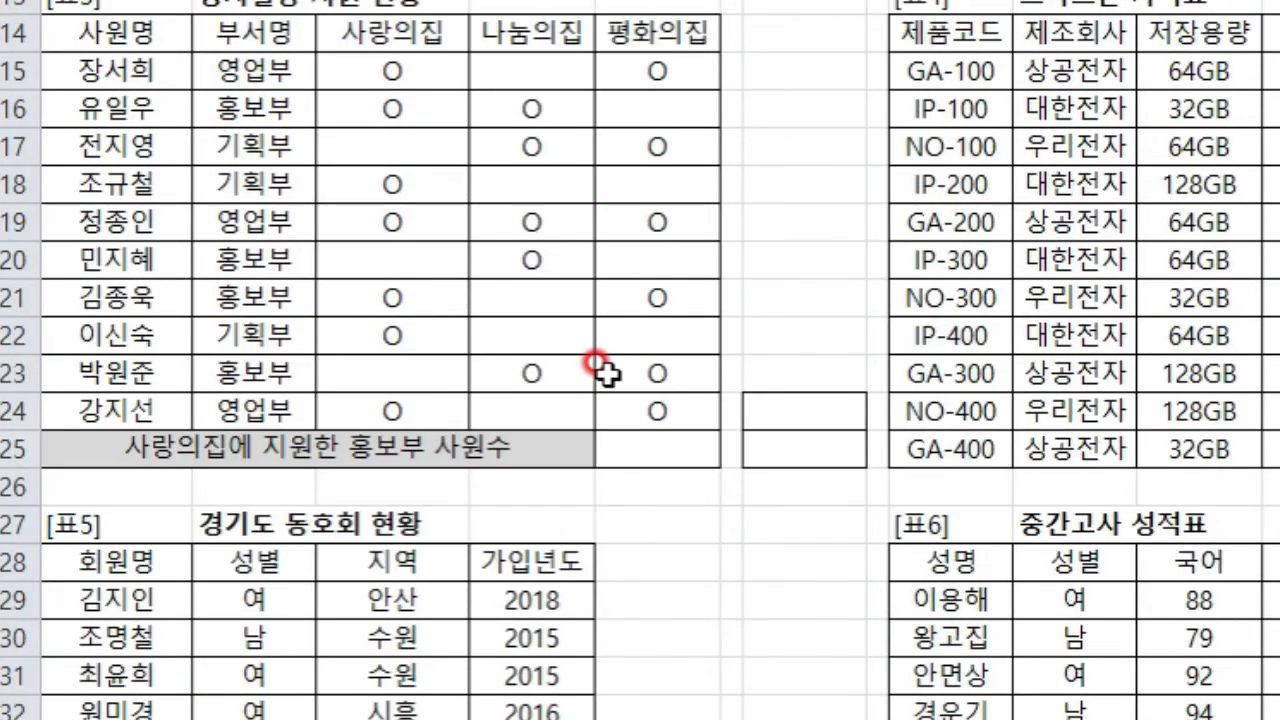
scroll(597, 365, "up", 1)
left_click(652, 563)
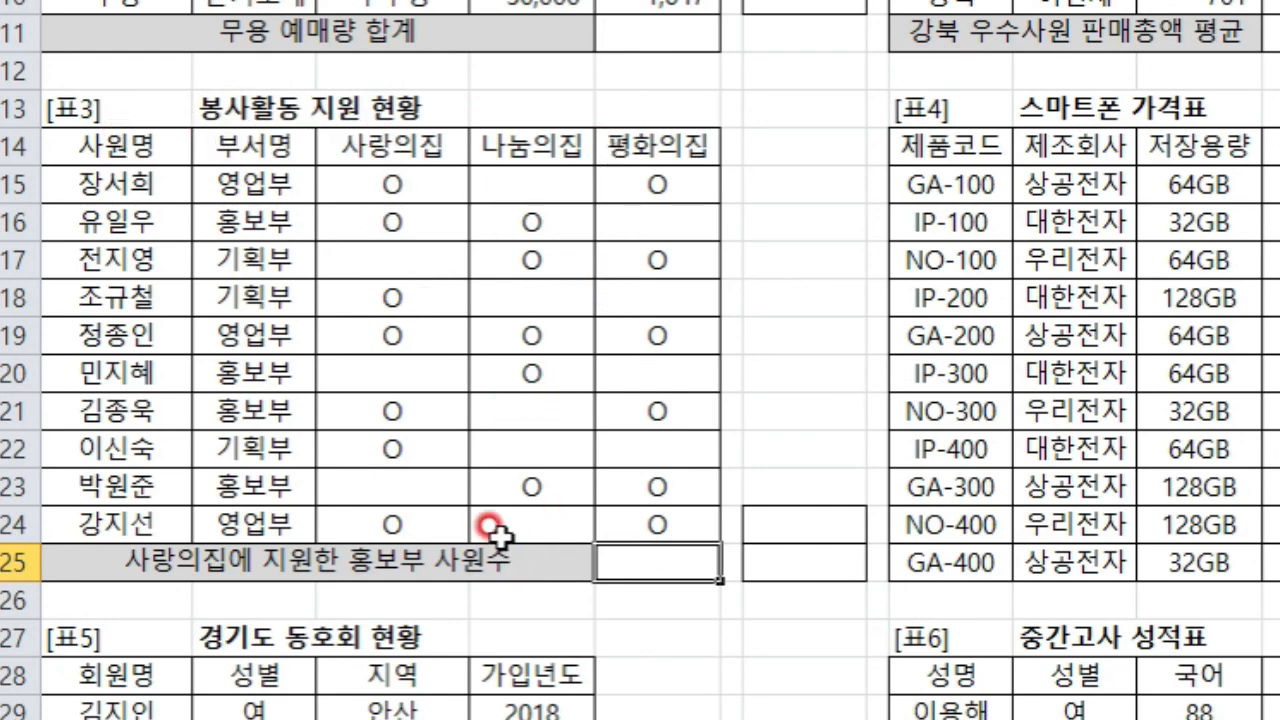
left_click(392, 145)
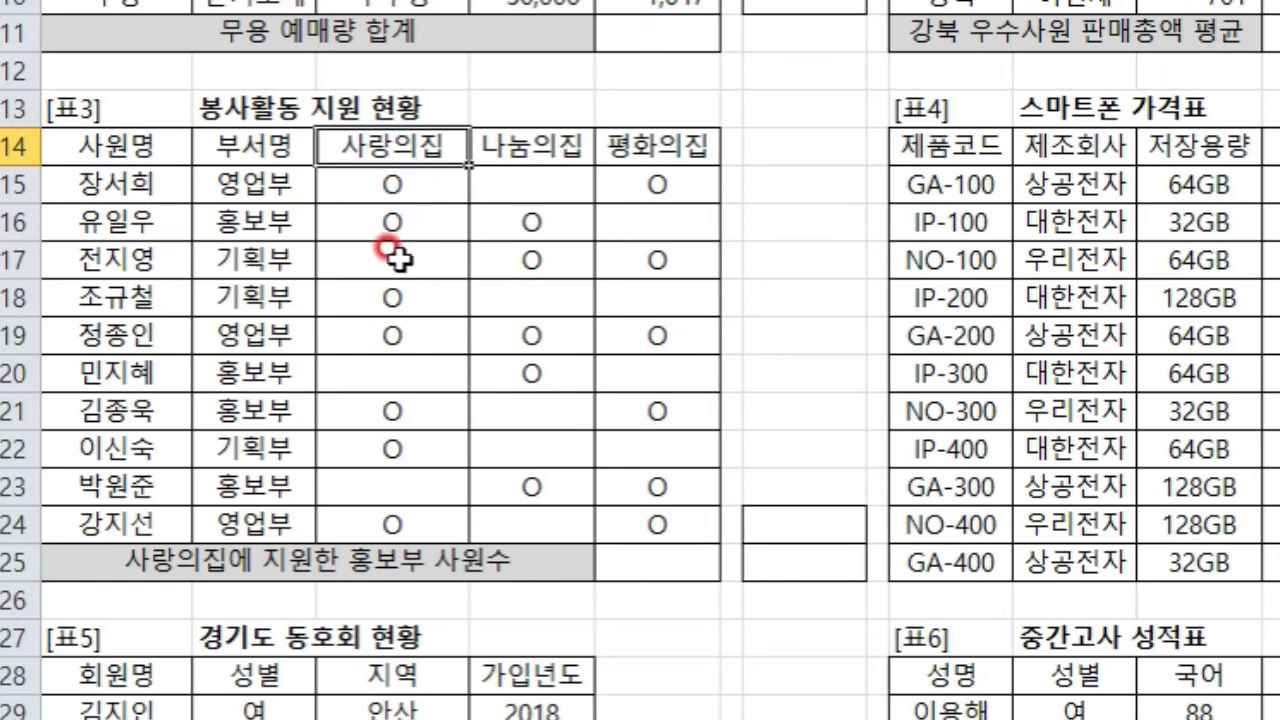